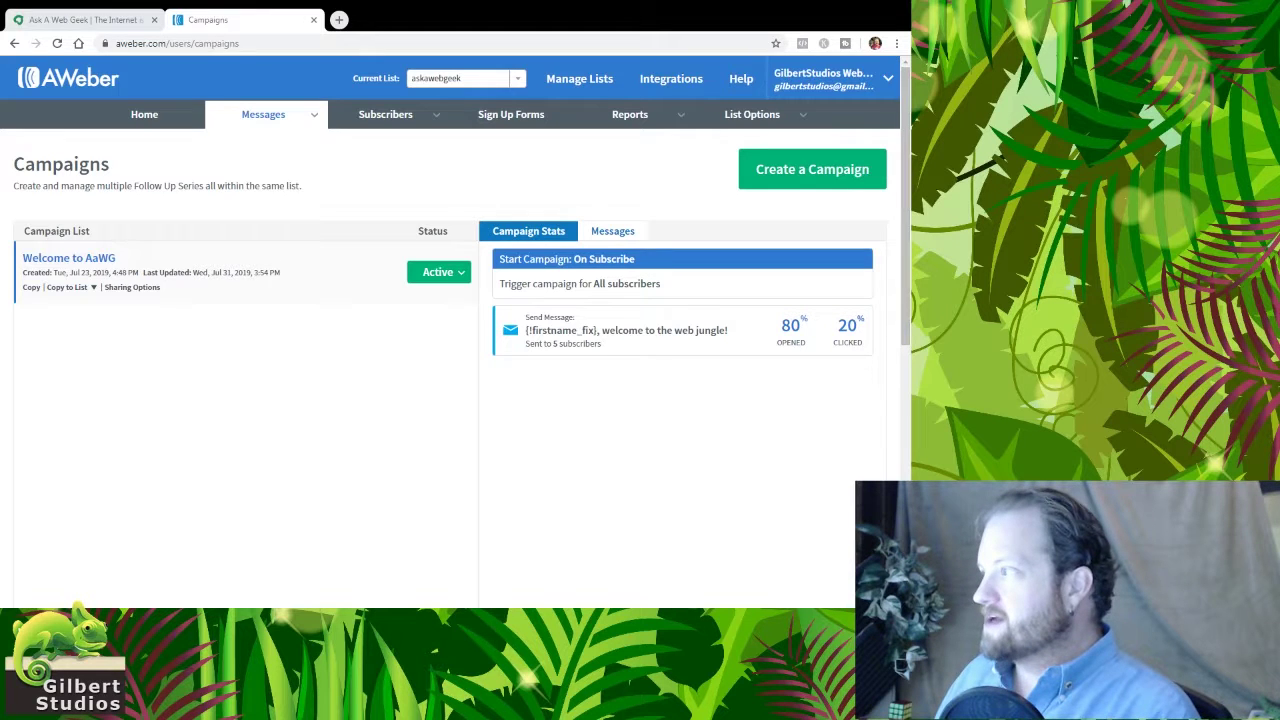
- Open the Welcome to AaWG campaign and bring up its welcome message for editing
scroll(903, 140, down, 1)
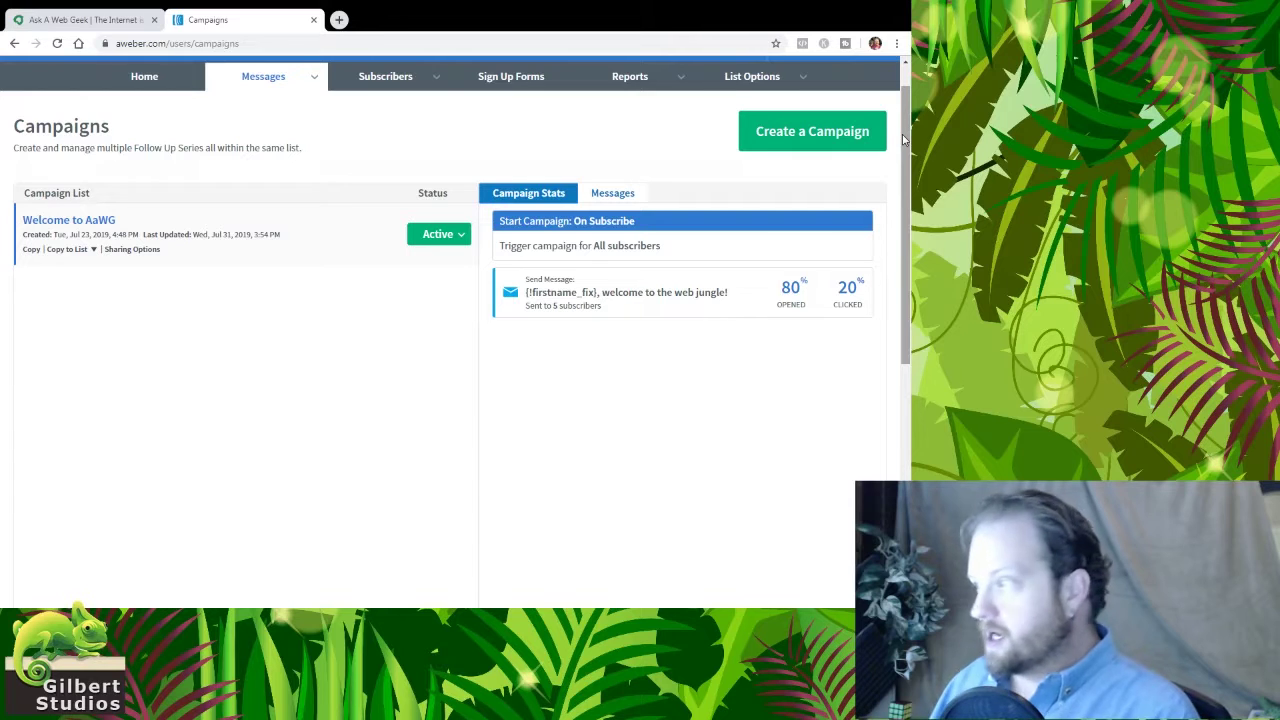
mouse_move(694, 90)
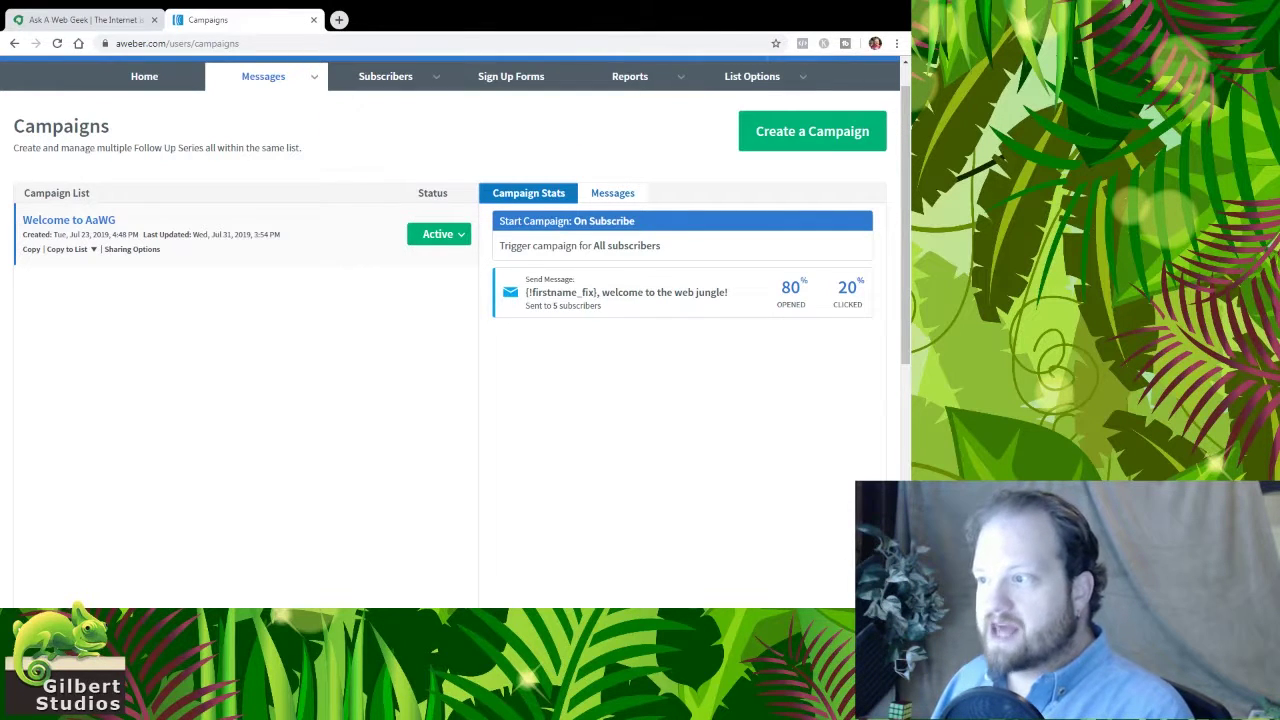
click(63, 221)
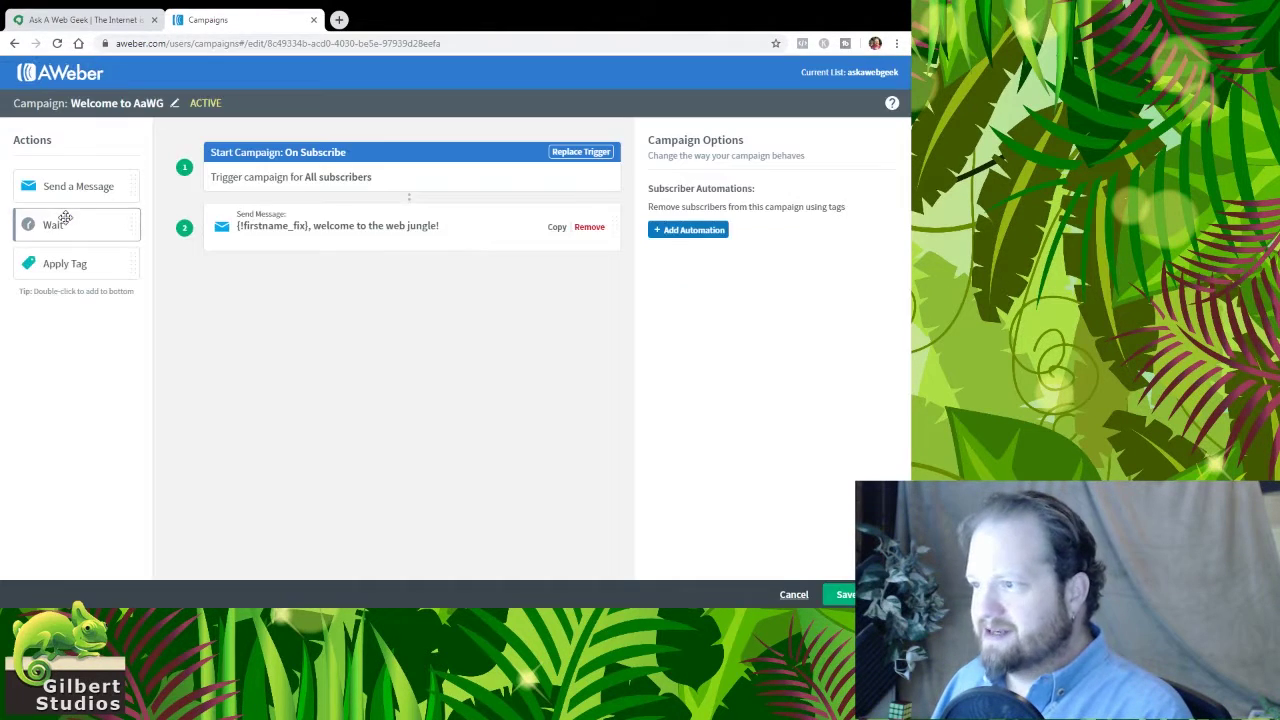
click(474, 234)
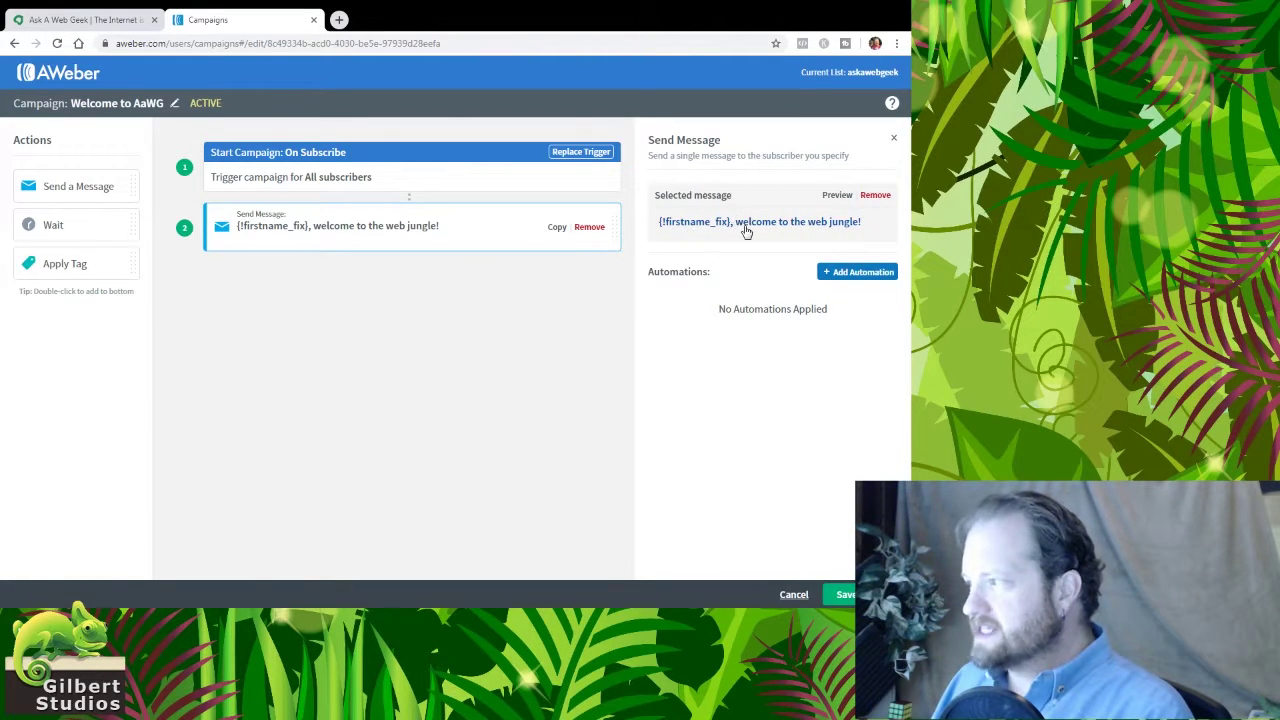
click(746, 231)
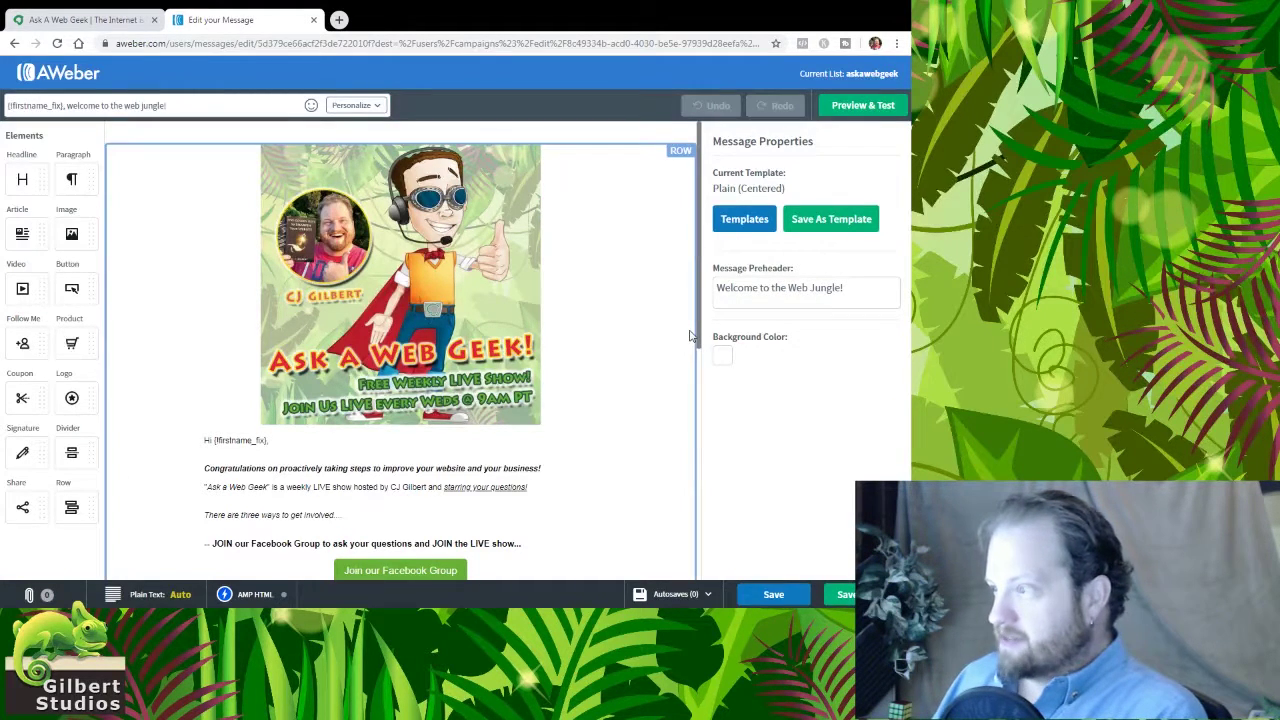
- Review the welcome email from its header image to its footer logo, and return to the campaign workflow
scroll(690, 334, down, 3)
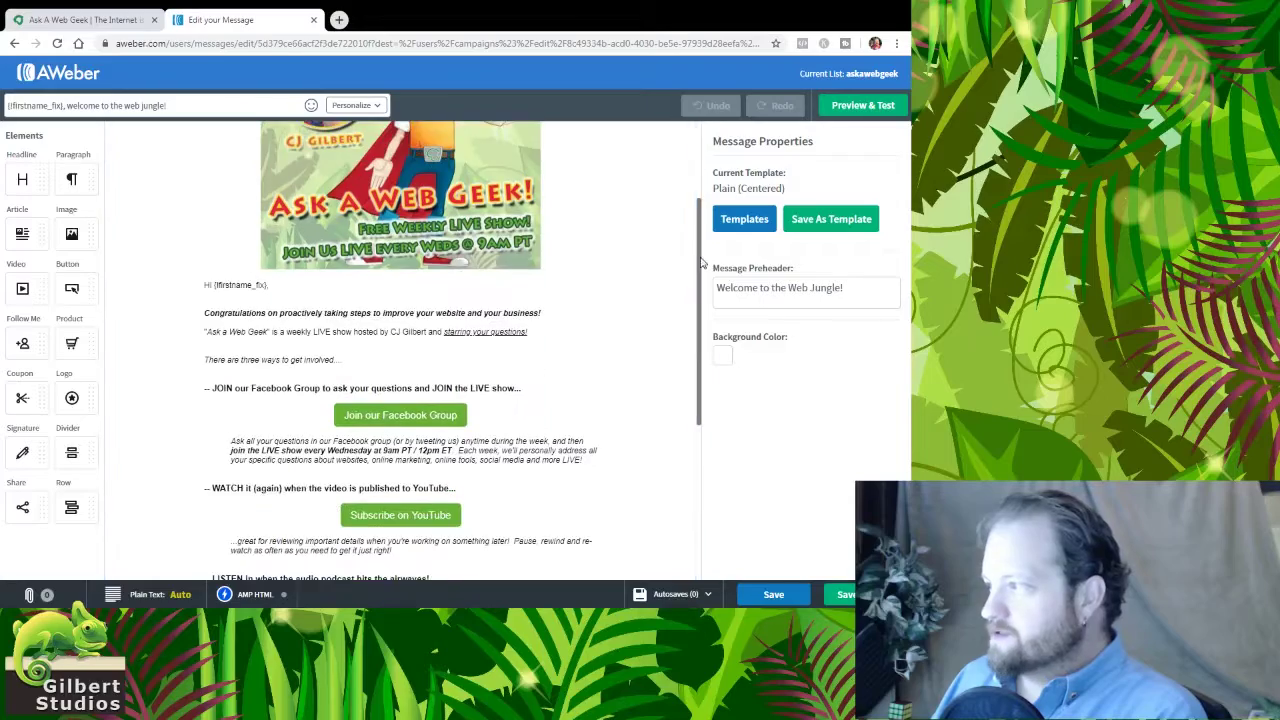
scroll(711, 408, down, 4)
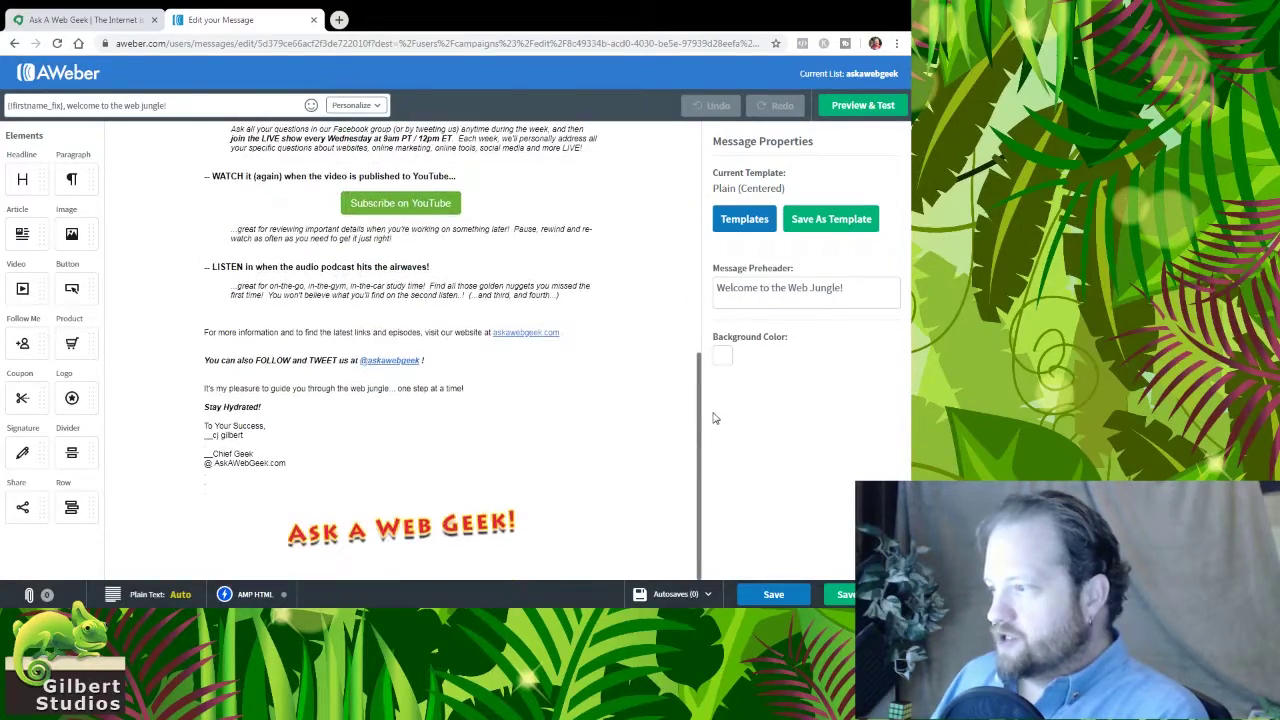
scroll(712, 417, up, 5)
scroll(718, 280, up, 2)
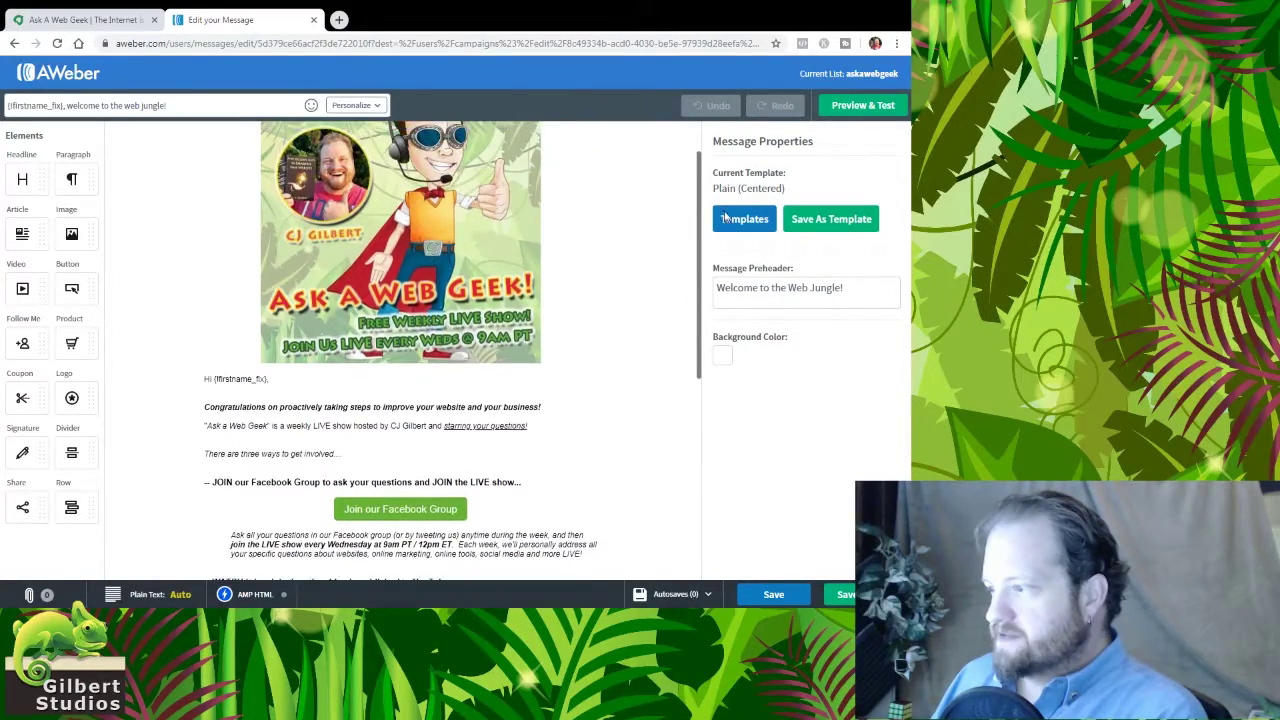
scroll(727, 230, down, 3)
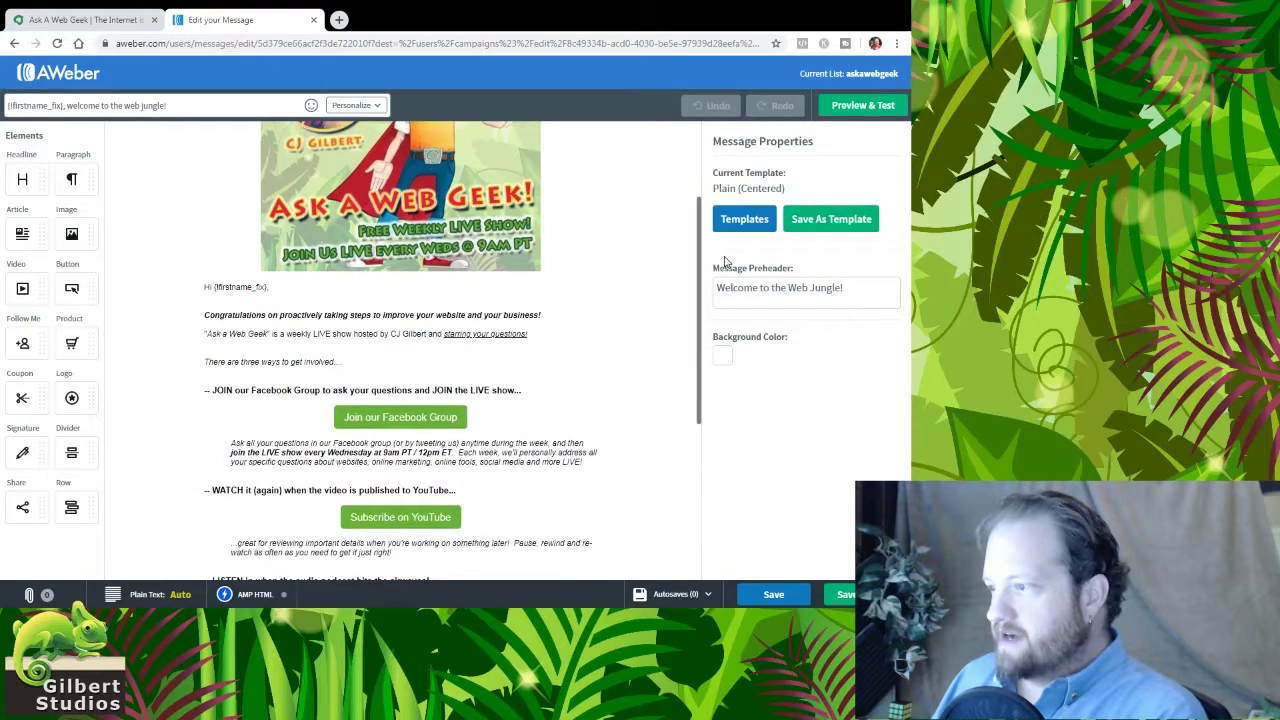
scroll(727, 310, down, 1)
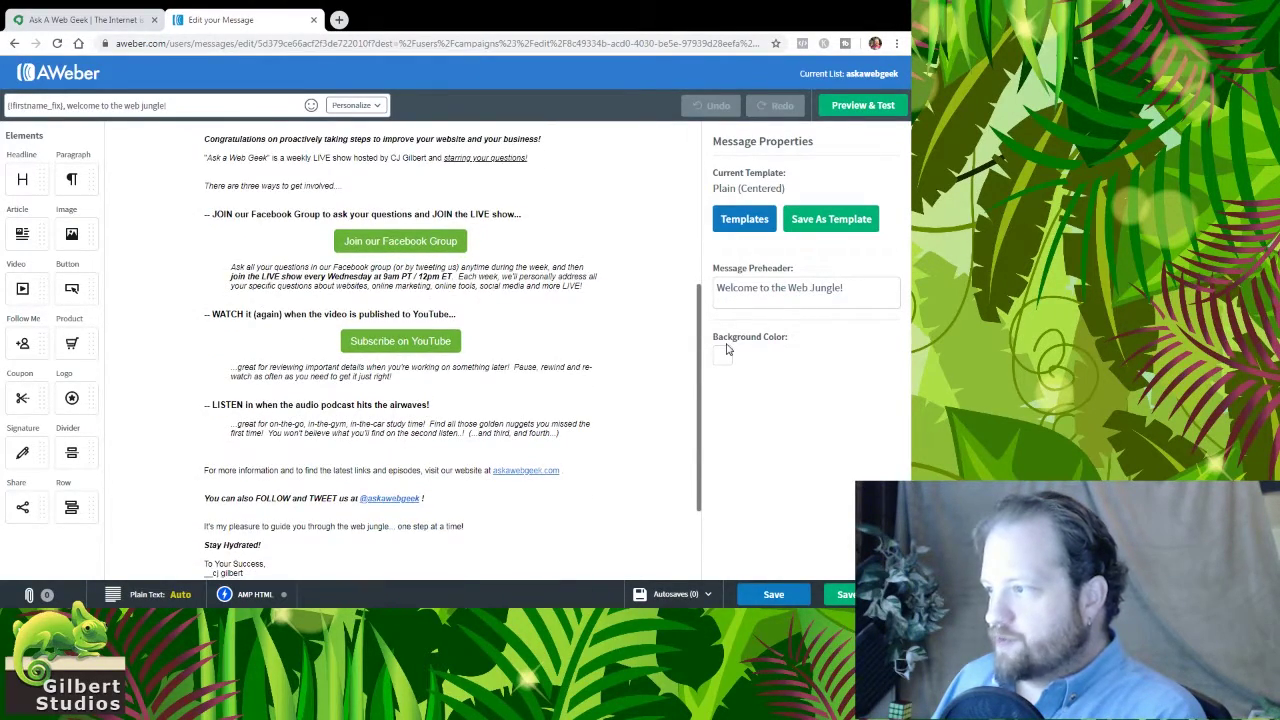
scroll(729, 358, down, 1)
scroll(729, 363, down, 1)
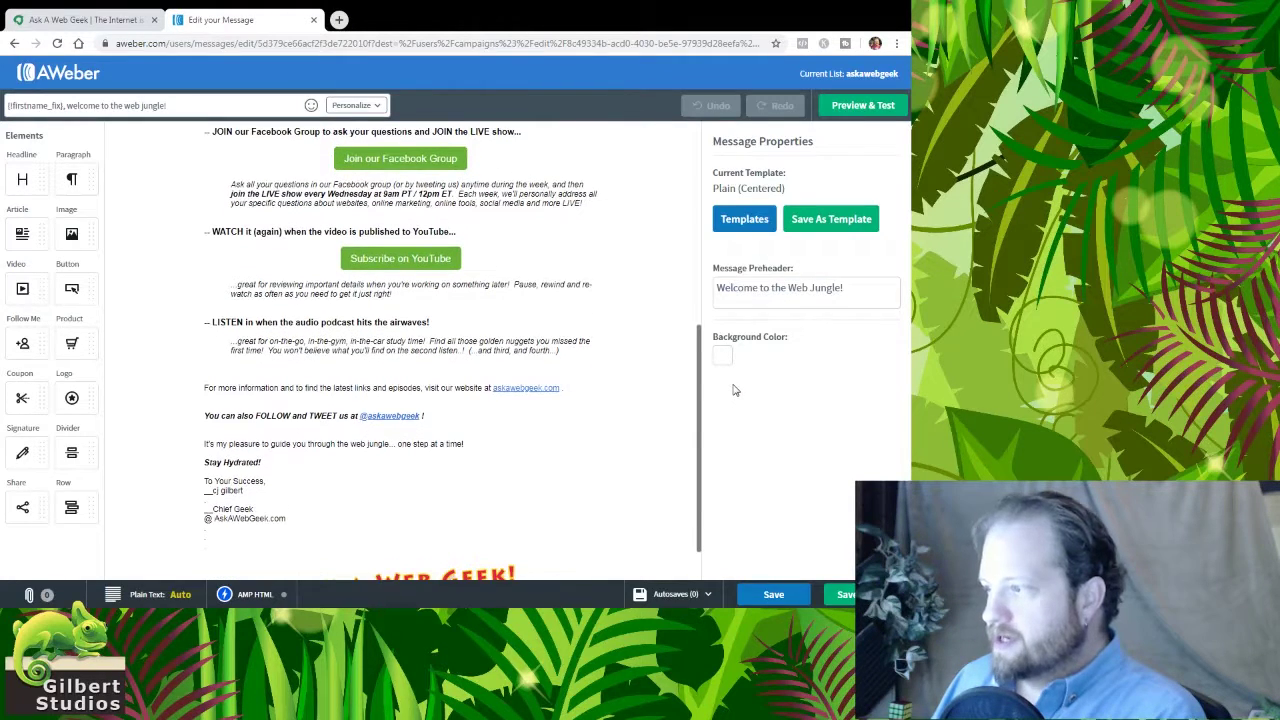
scroll(733, 391, down, 1)
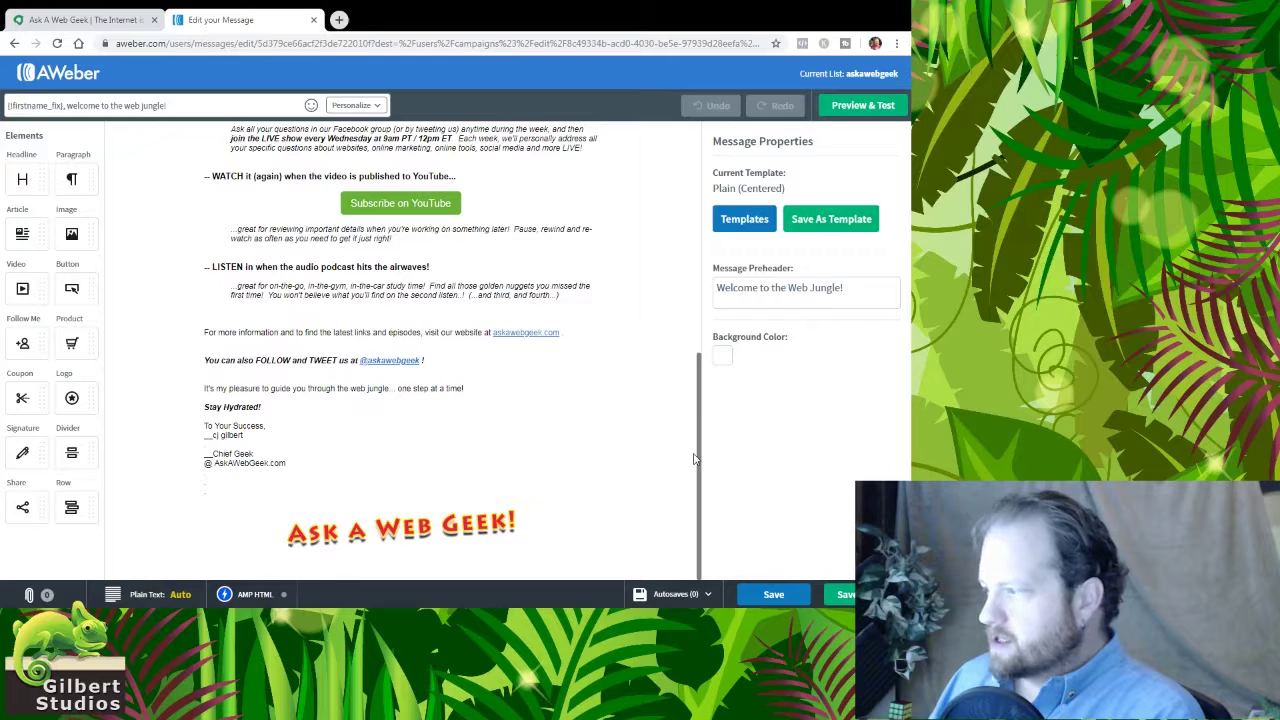
scroll(667, 455, up, 10)
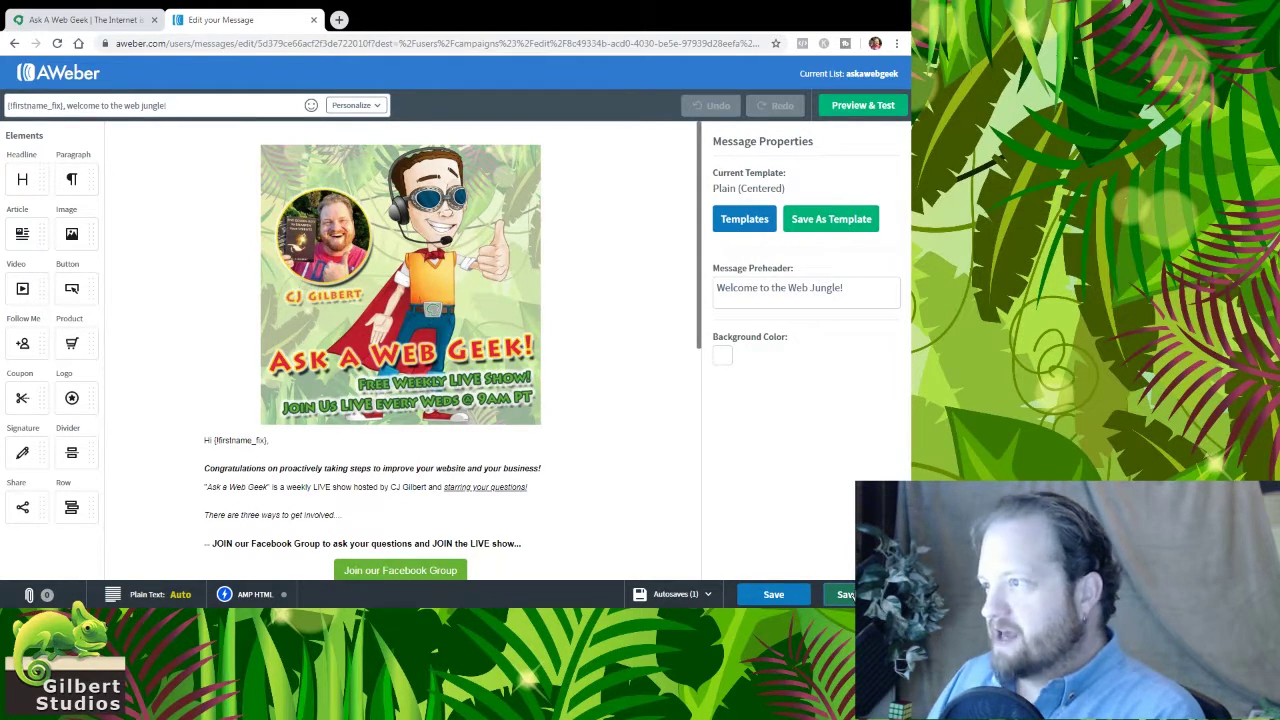
click(848, 594)
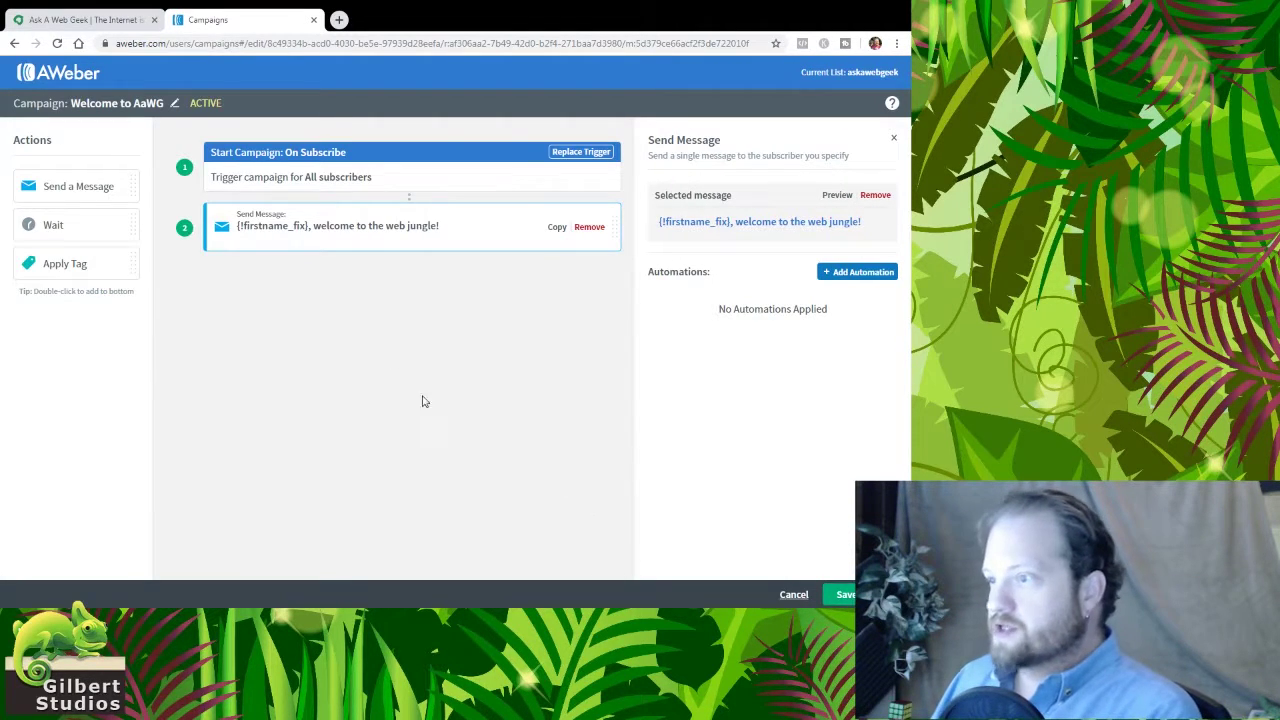
- Add a Wait action after the welcome message and set its interval to 3 days
drag(86, 219, 418, 285)
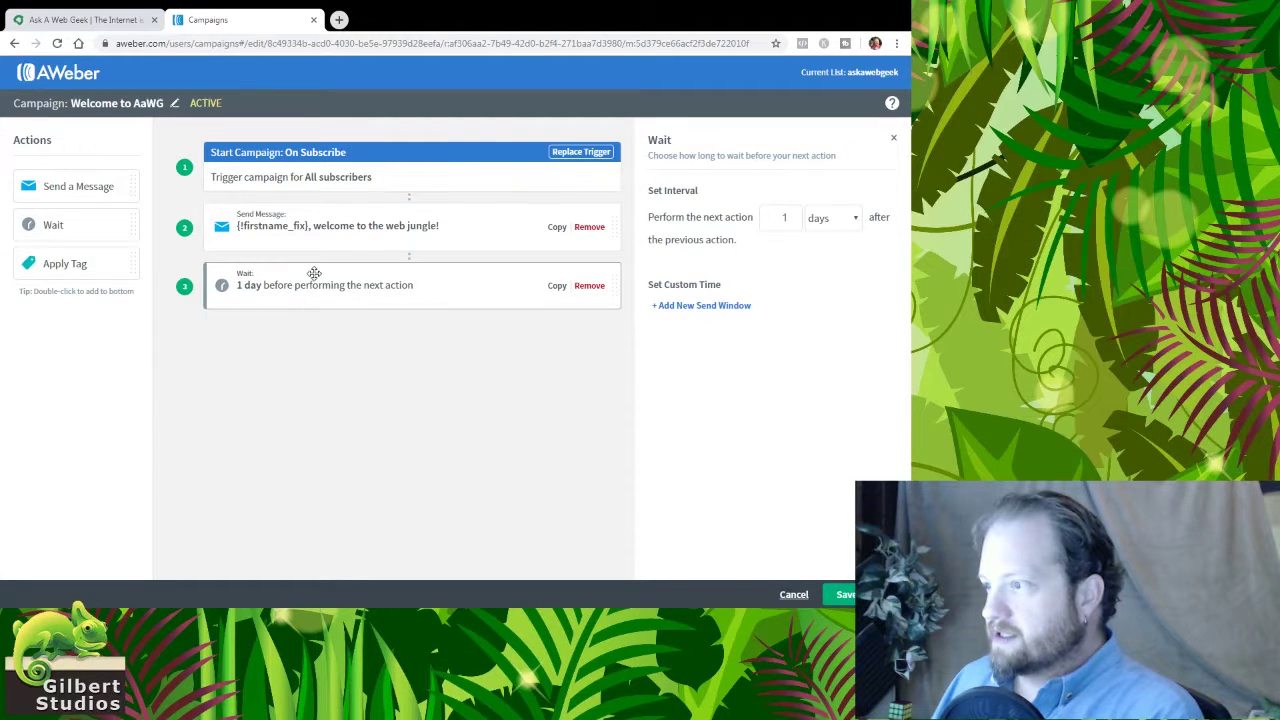
double_click(791, 214)
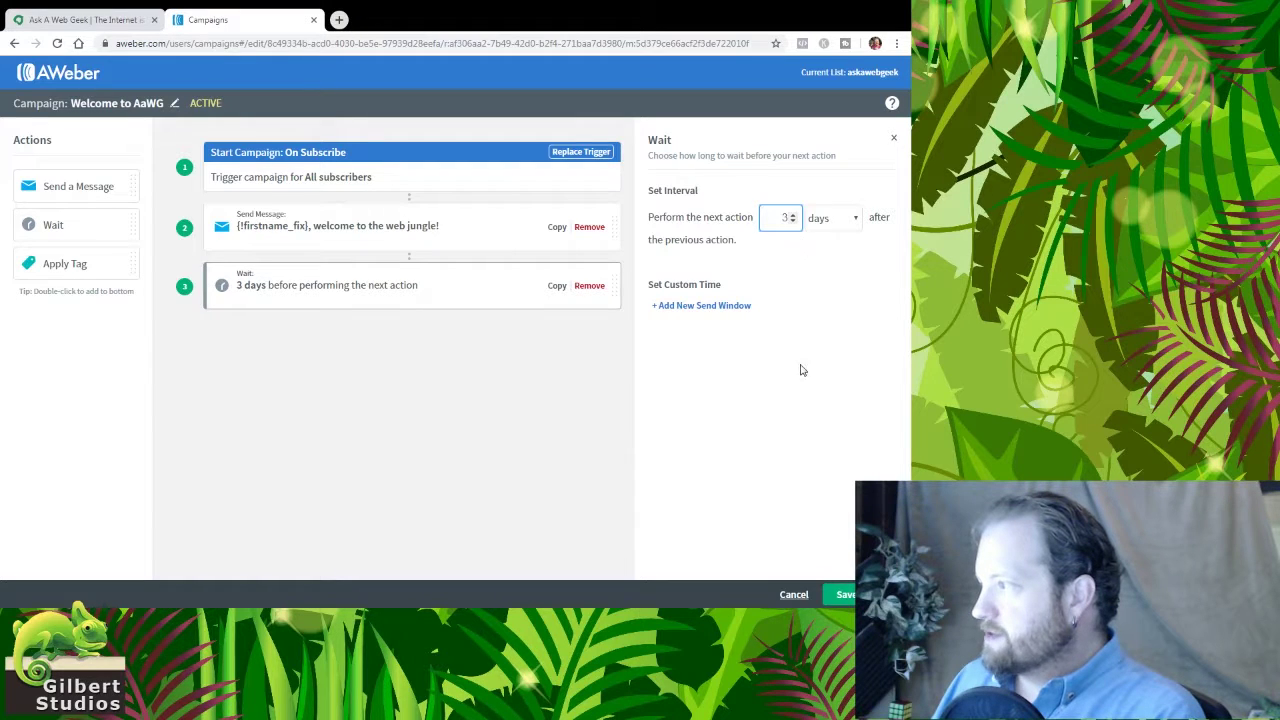
click(808, 425)
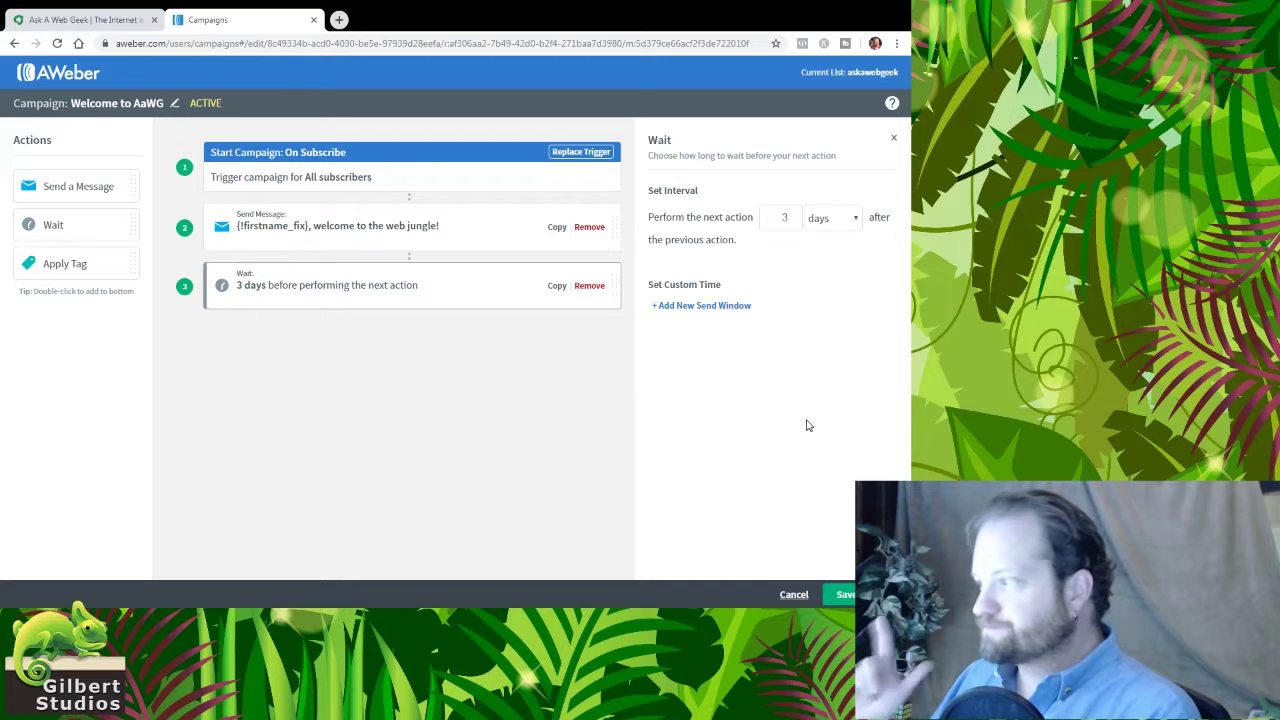
- Copy the send-message action to below the 3-day wait and create its message with the Drag & Drop Email Builder
click(557, 228)
drag(498, 267, 490, 369)
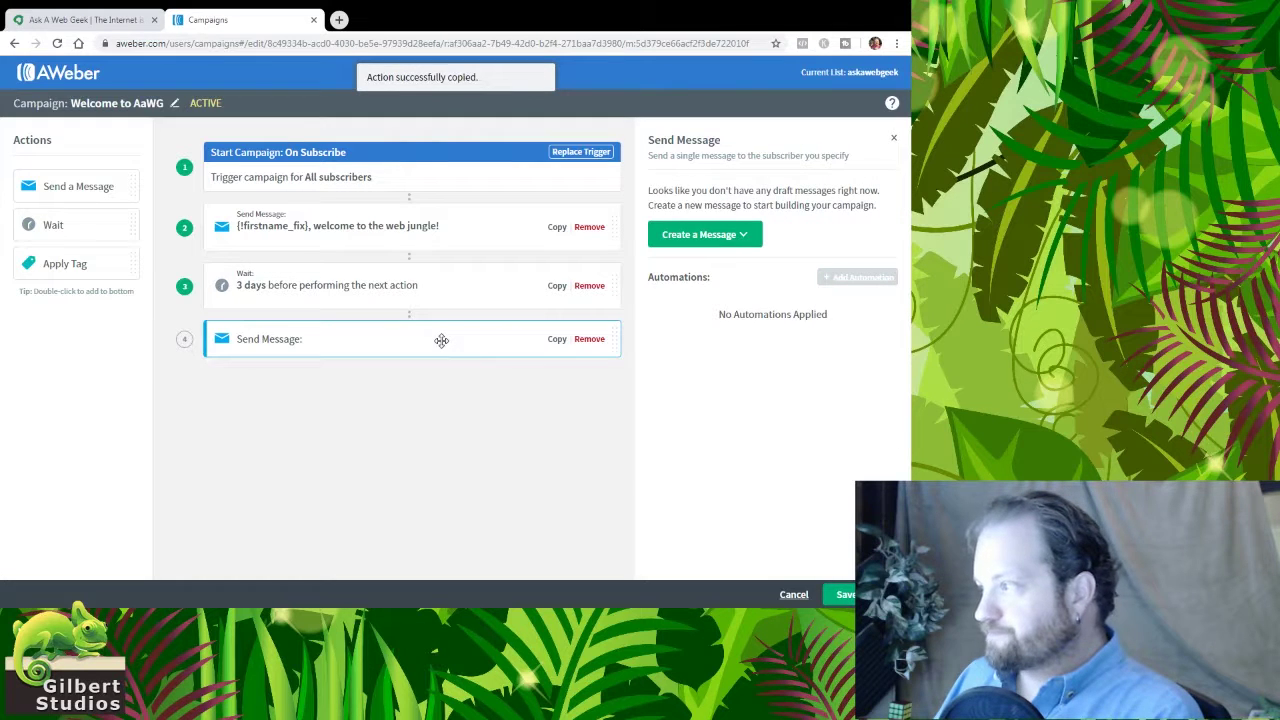
click(689, 236)
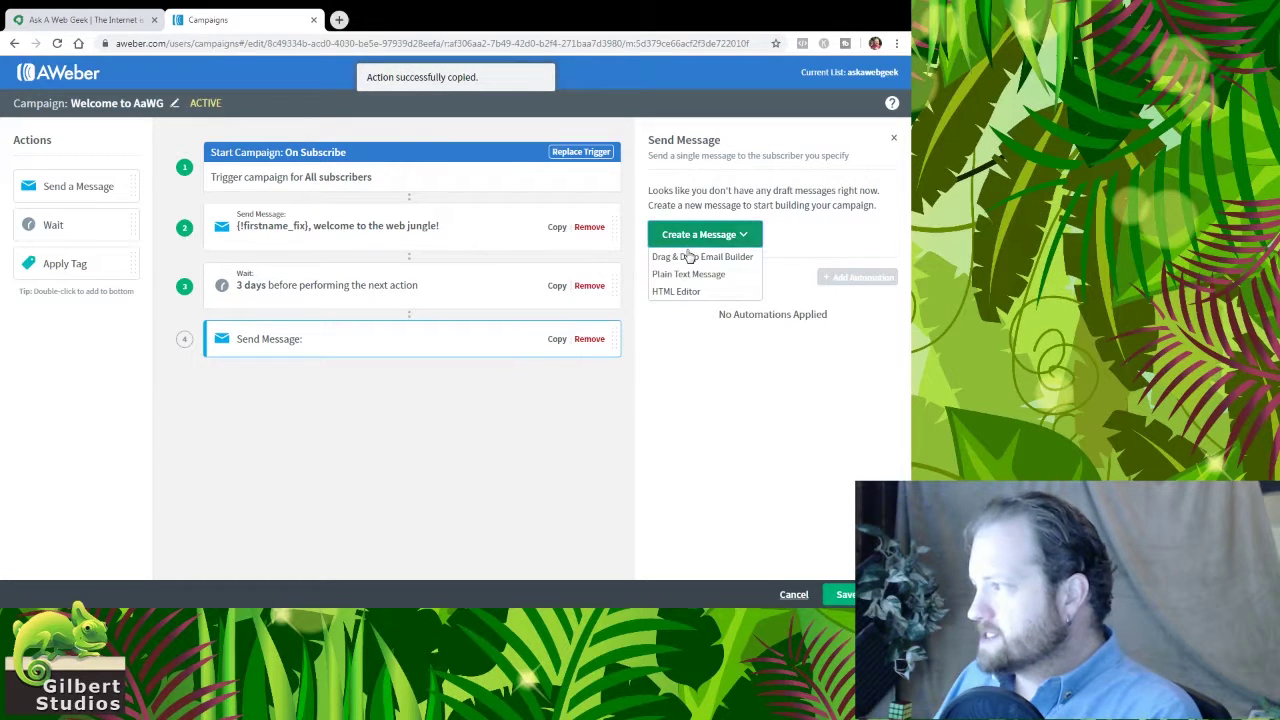
click(689, 258)
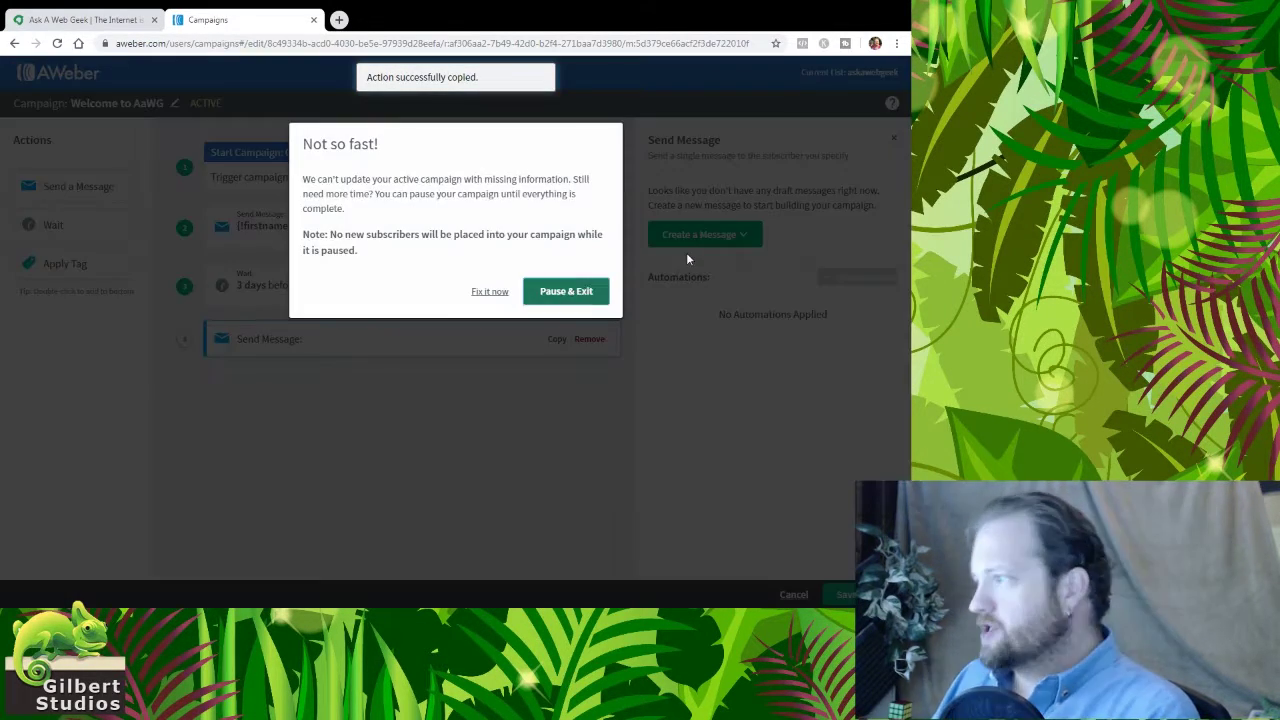
click(566, 293)
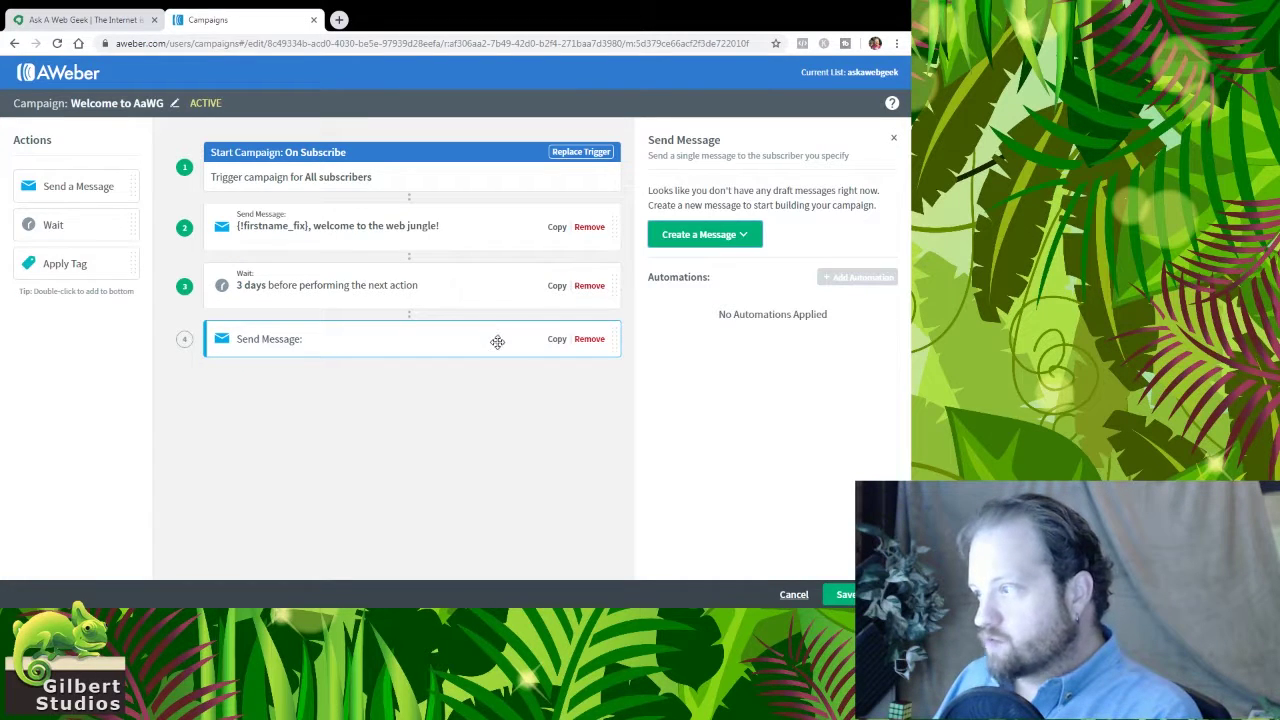
click(700, 234)
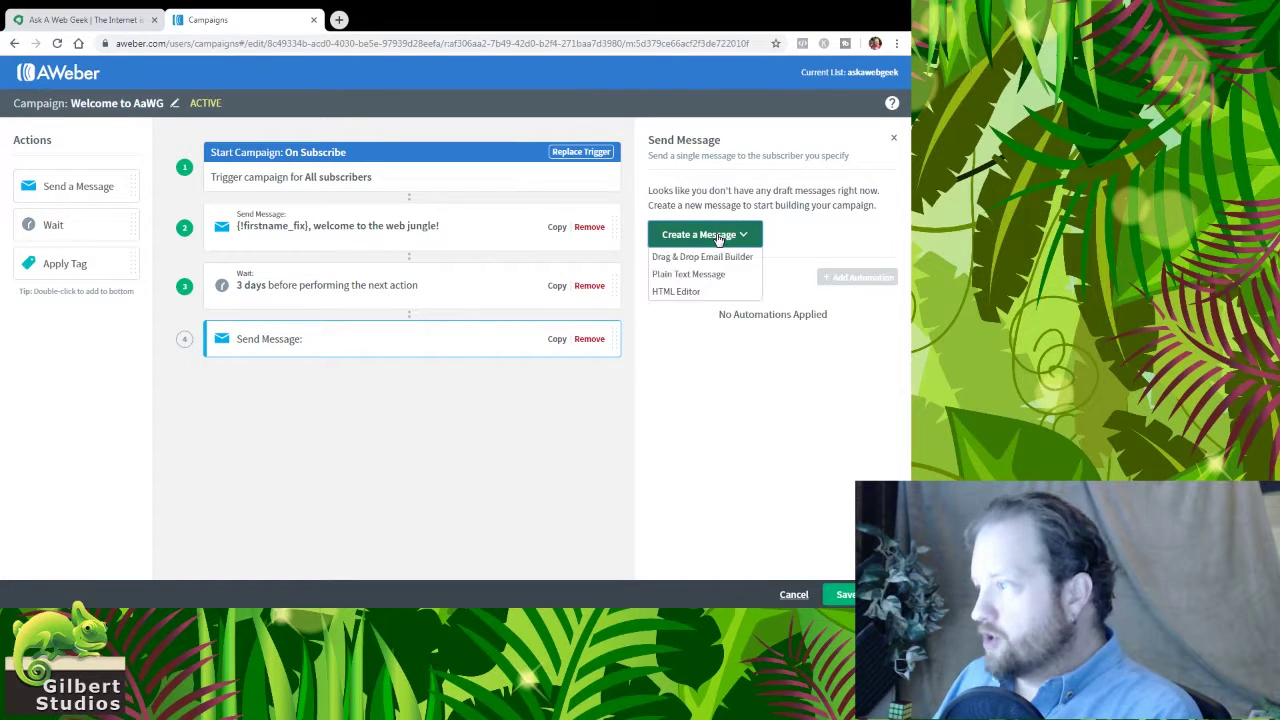
click(712, 261)
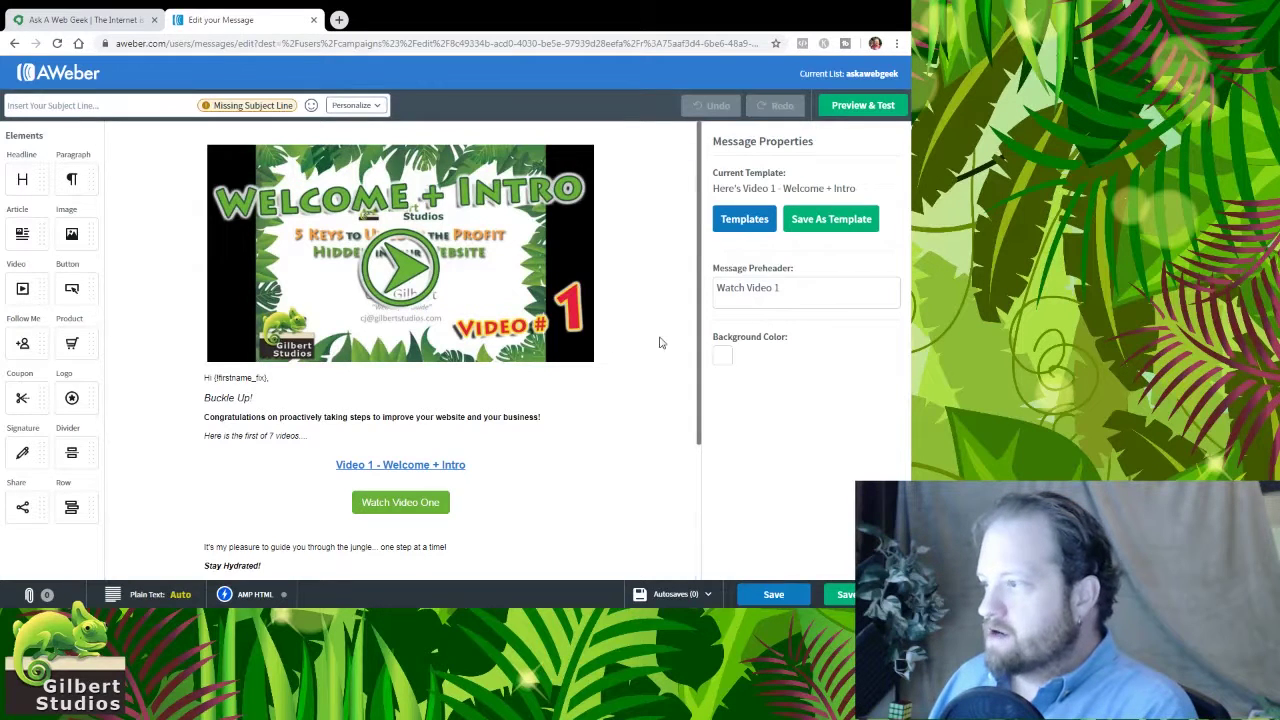
- Look over the new message's content and browse the saved personal templates without applying one
scroll(612, 346, down, 1)
scroll(612, 346, down, 1)
scroll(572, 409, up, 2)
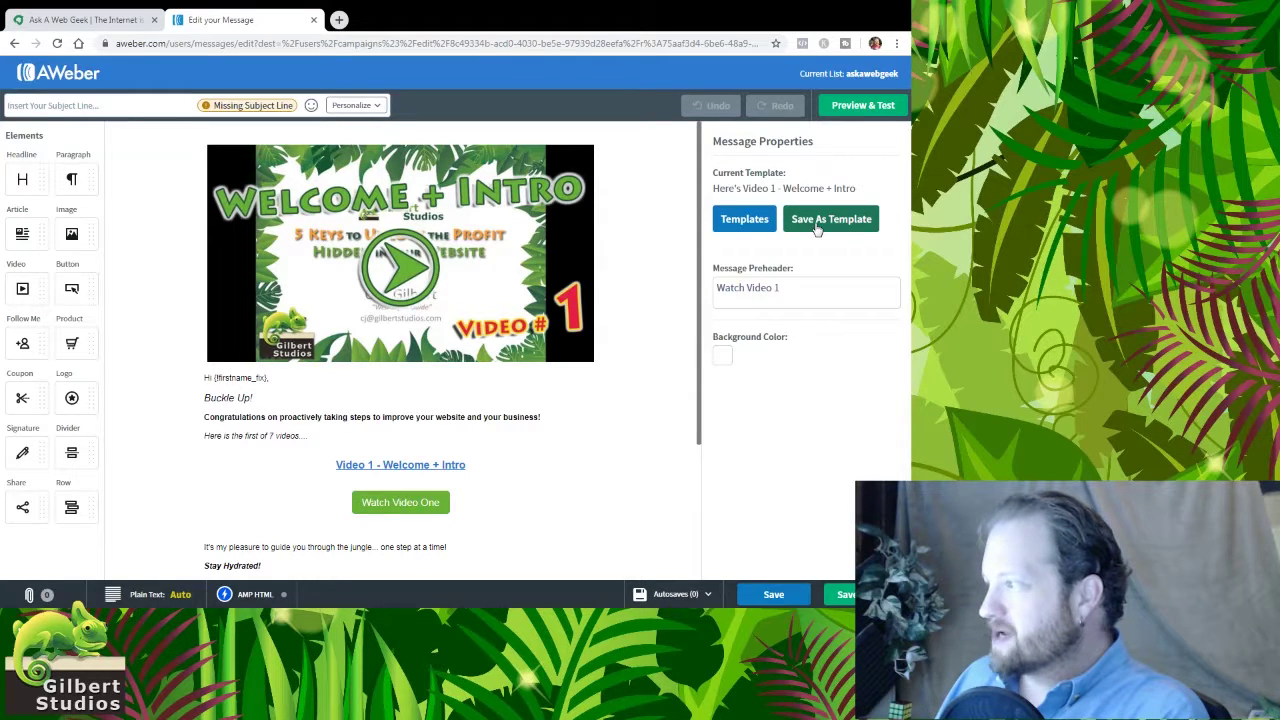
click(745, 218)
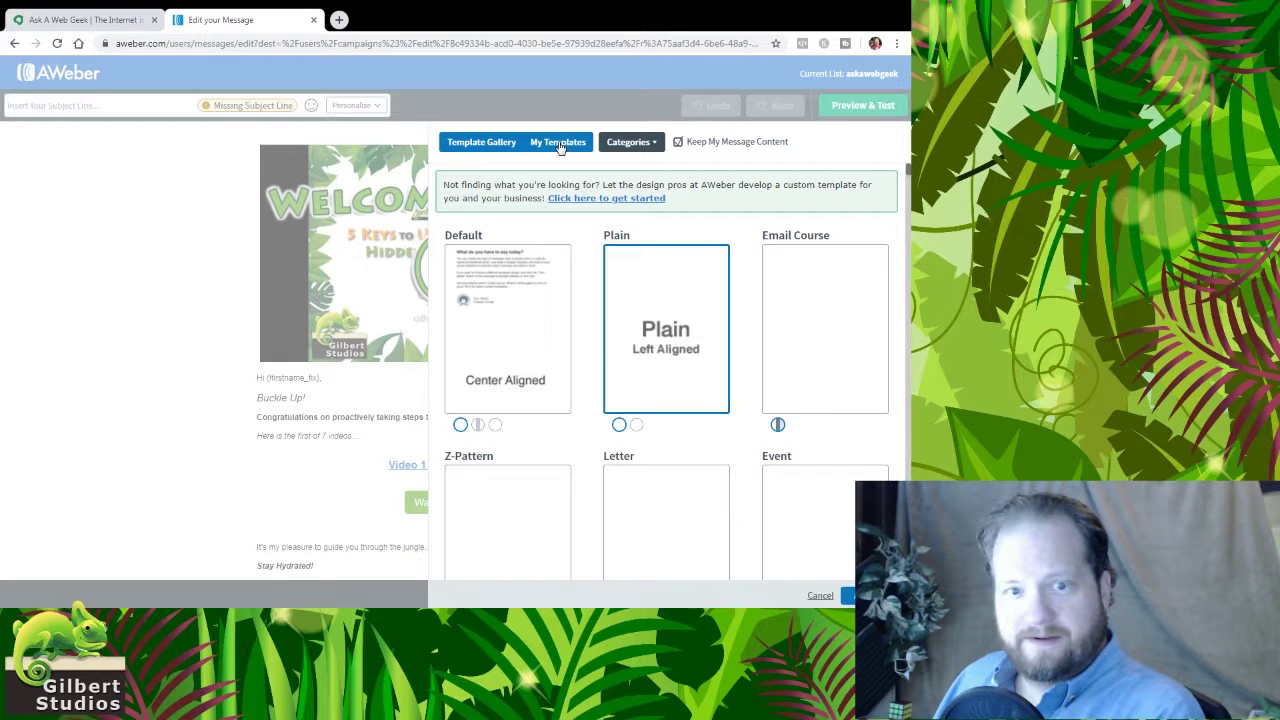
click(565, 143)
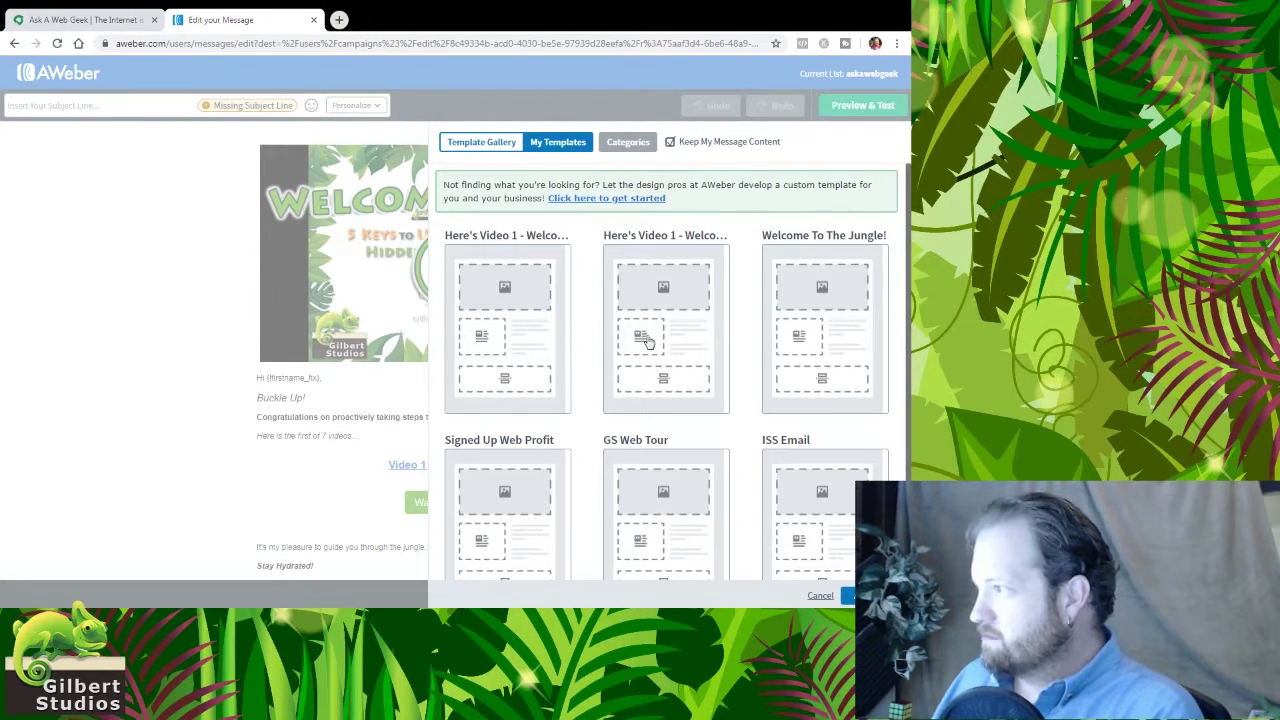
scroll(648, 342, down, 1)
scroll(648, 342, down, 1)
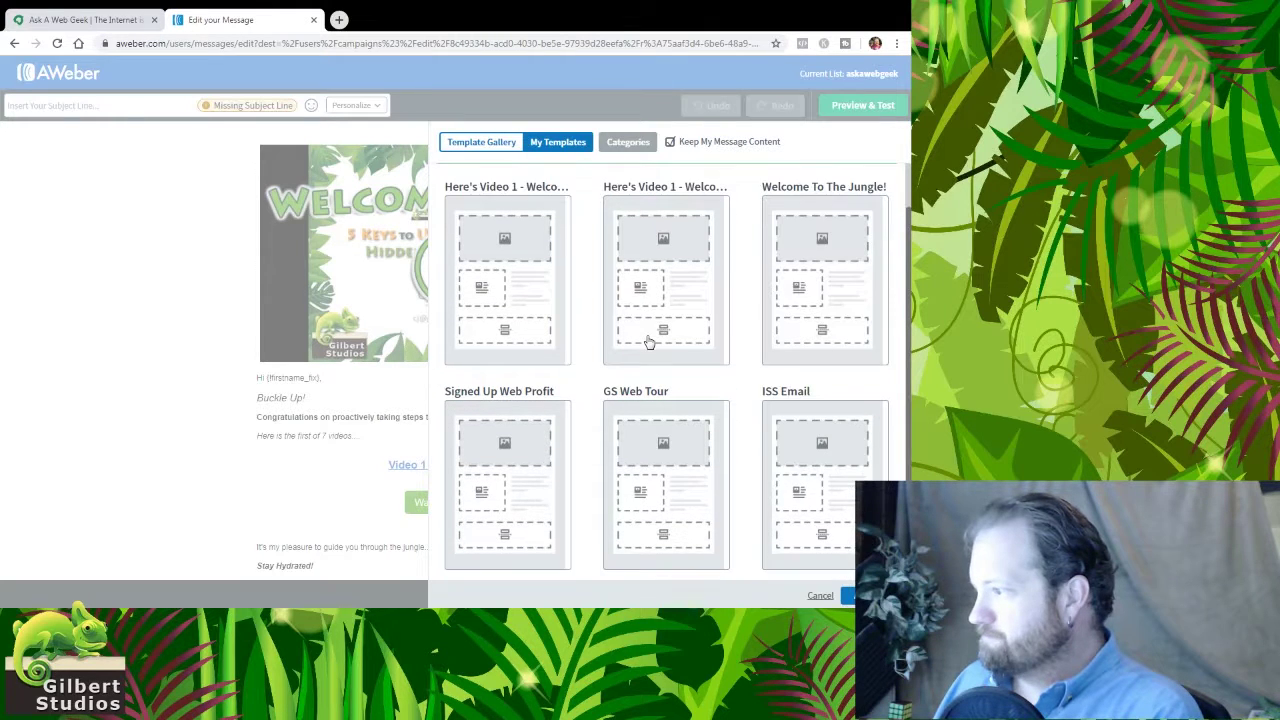
scroll(648, 342, up, 2)
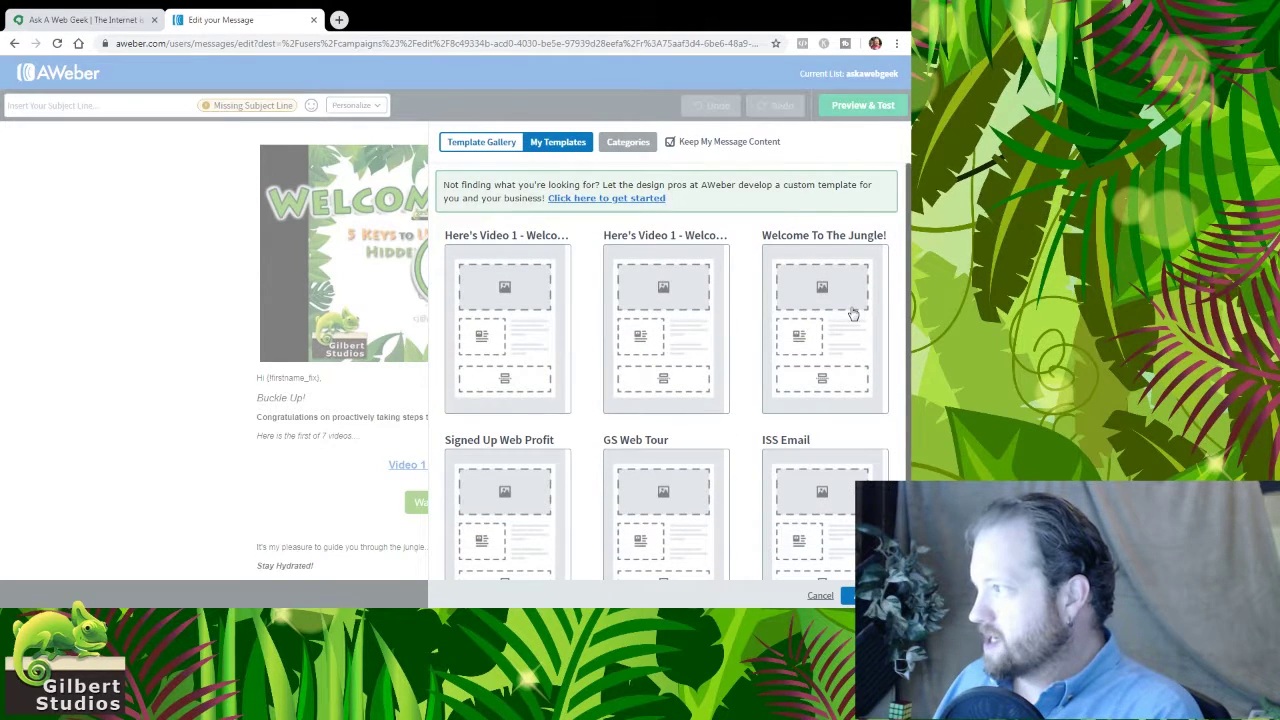
scroll(631, 352, down, 2)
scroll(631, 352, up, 2)
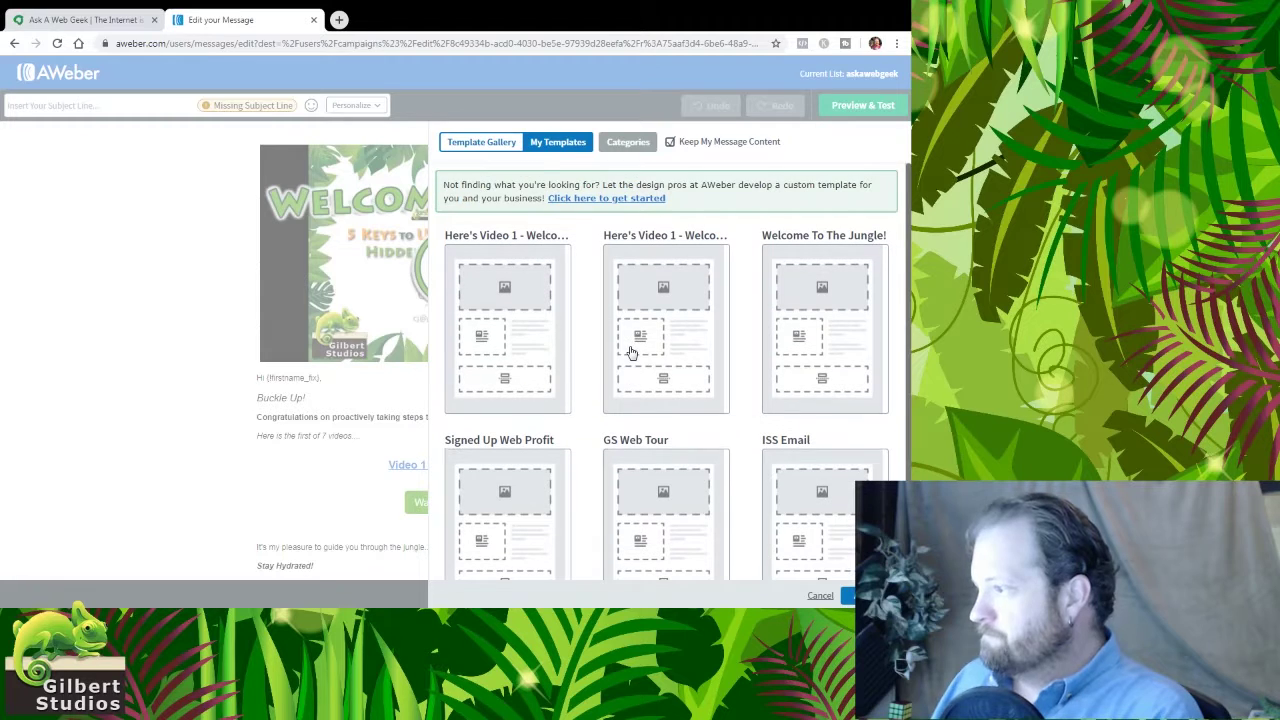
click(818, 596)
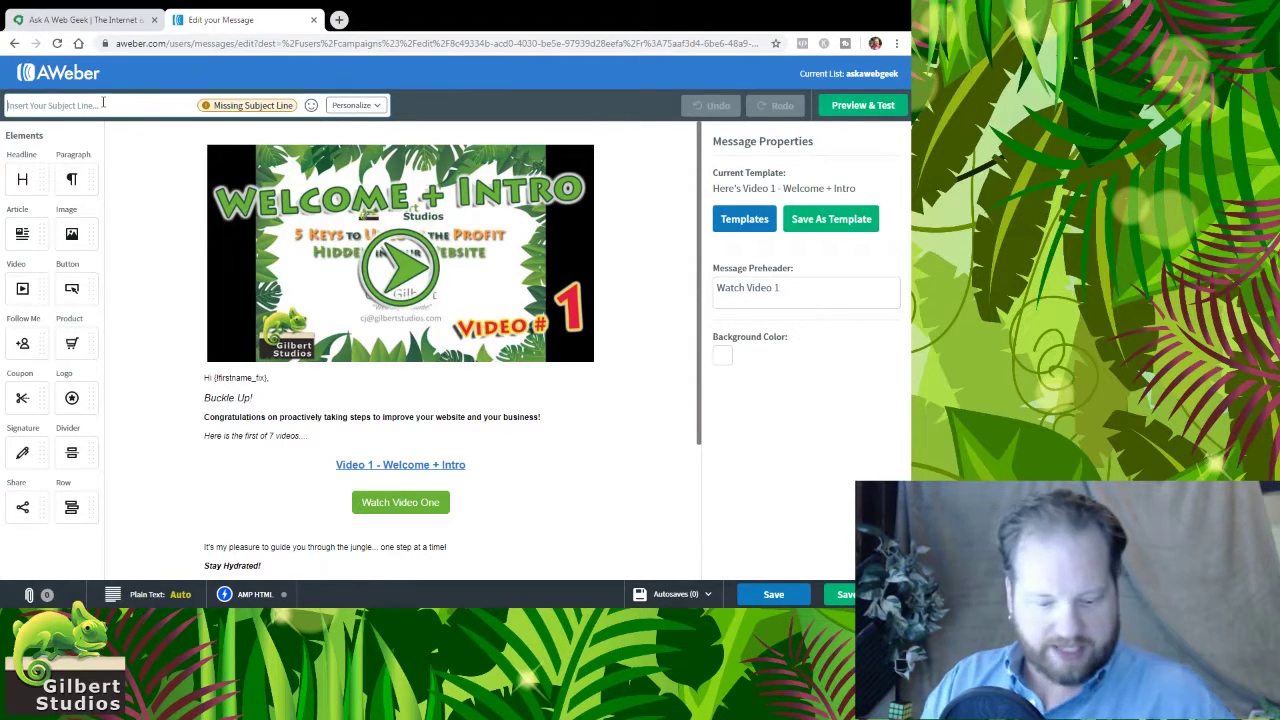
- Set the subject line to the subscriber's first-name placeholder followed by ", do you have any of these questions?"
click(350, 105)
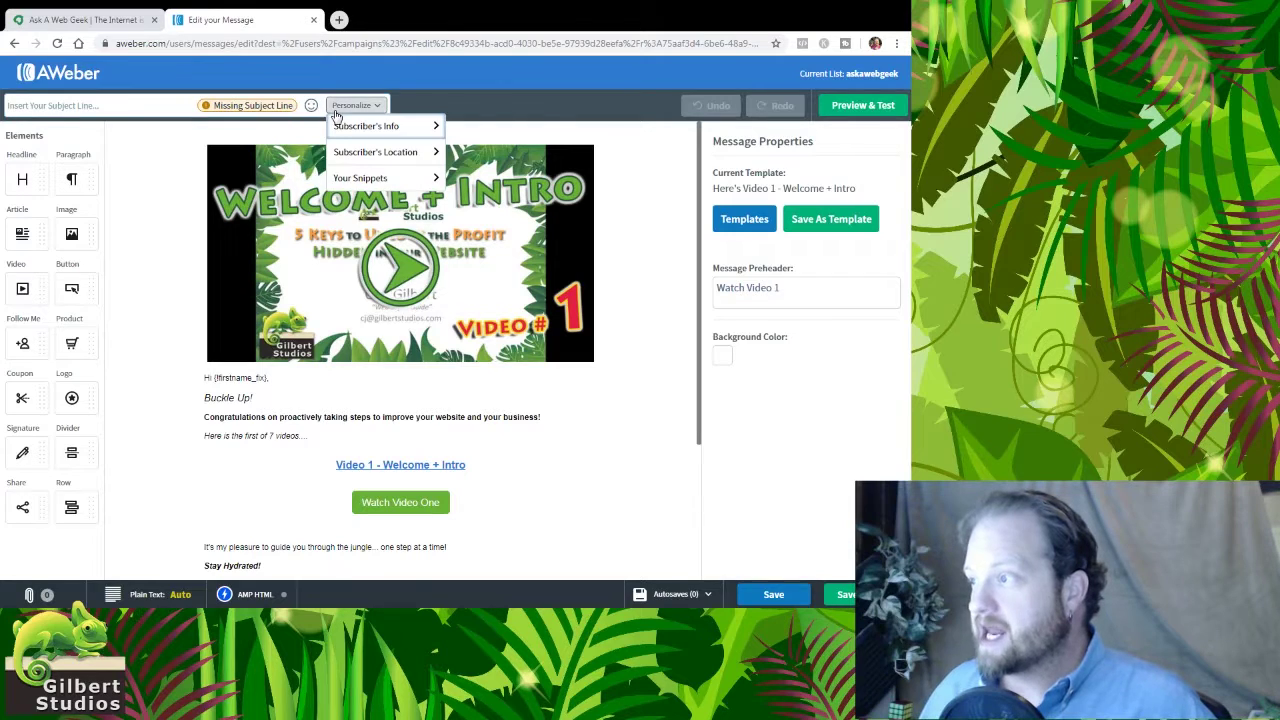
click(428, 129)
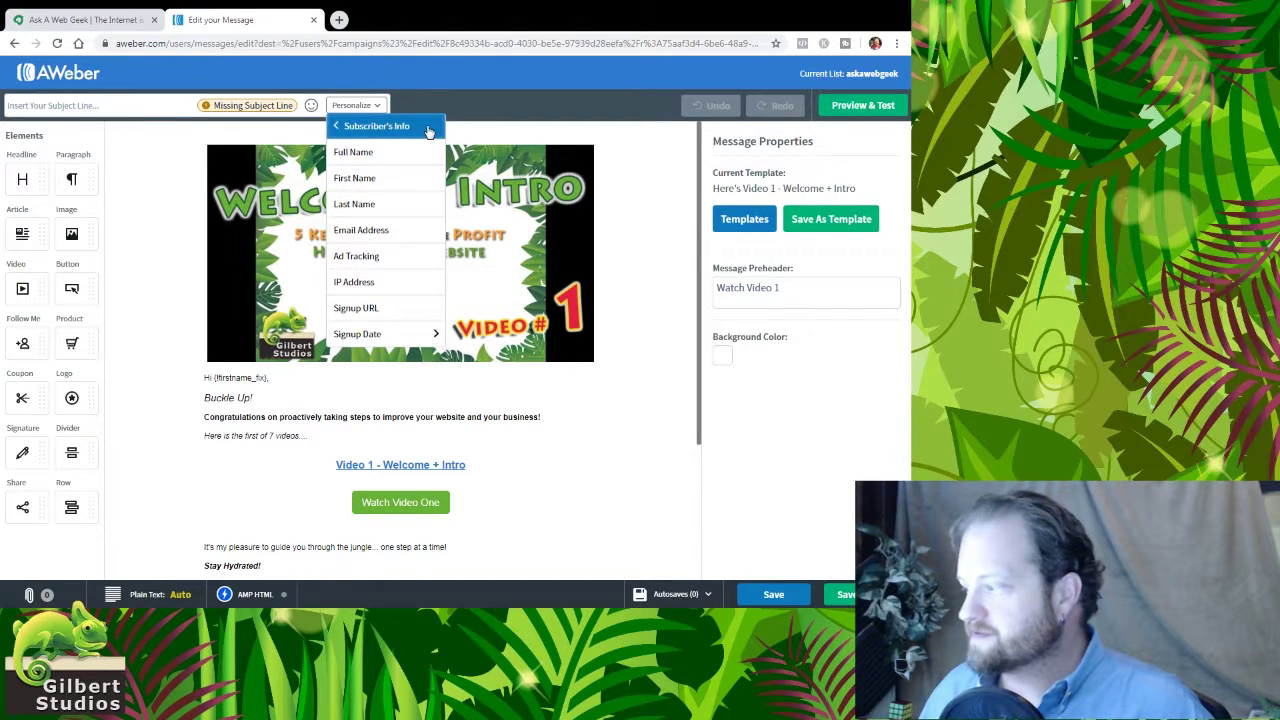
click(401, 178)
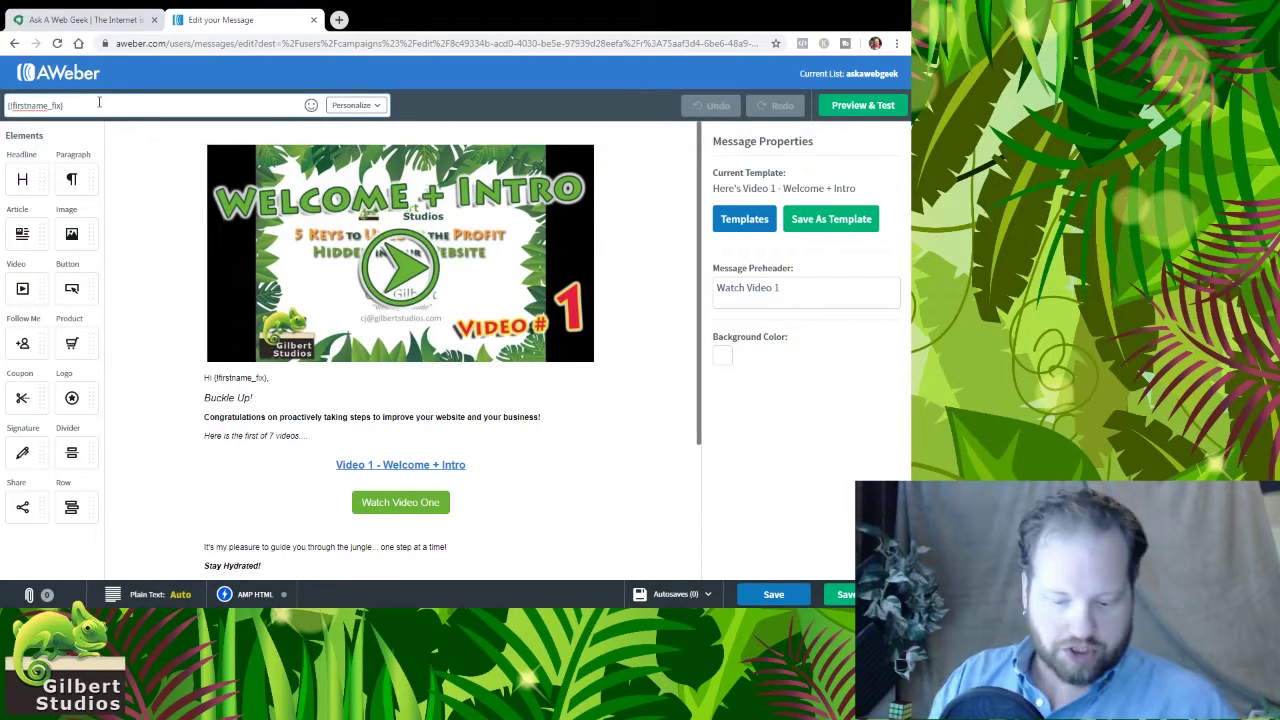
text(, do you have any of these)
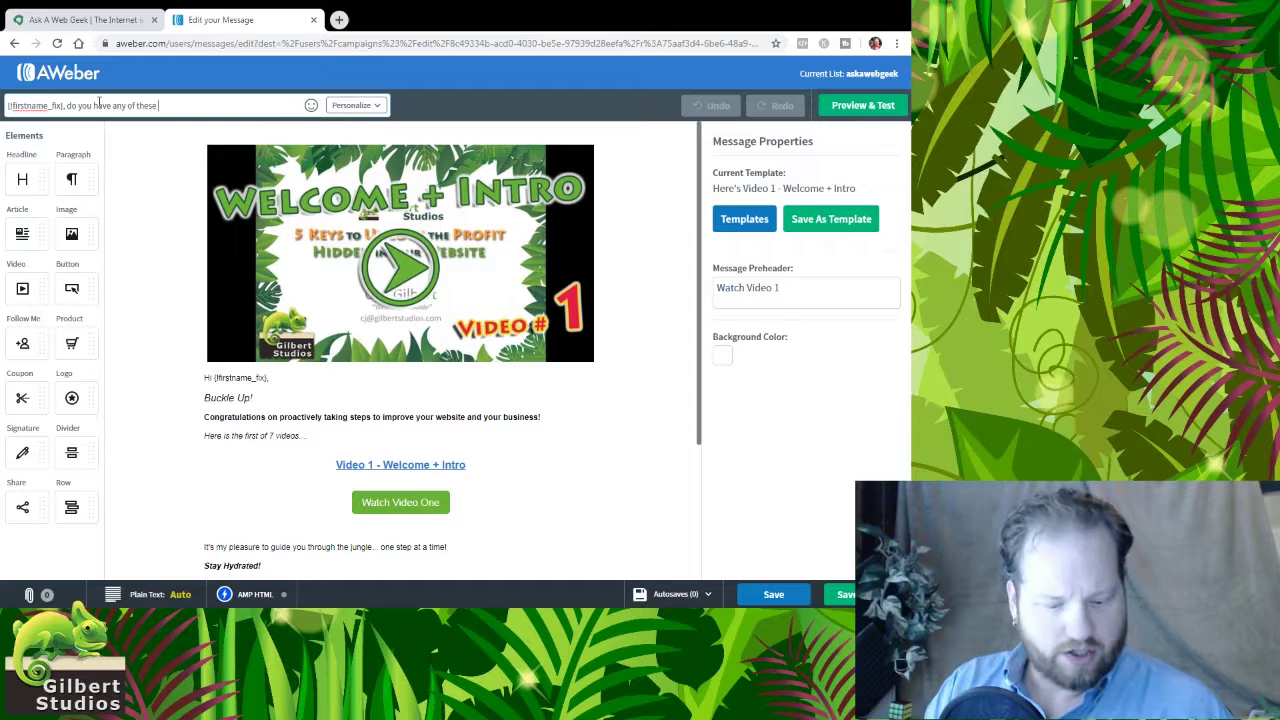
text(?)
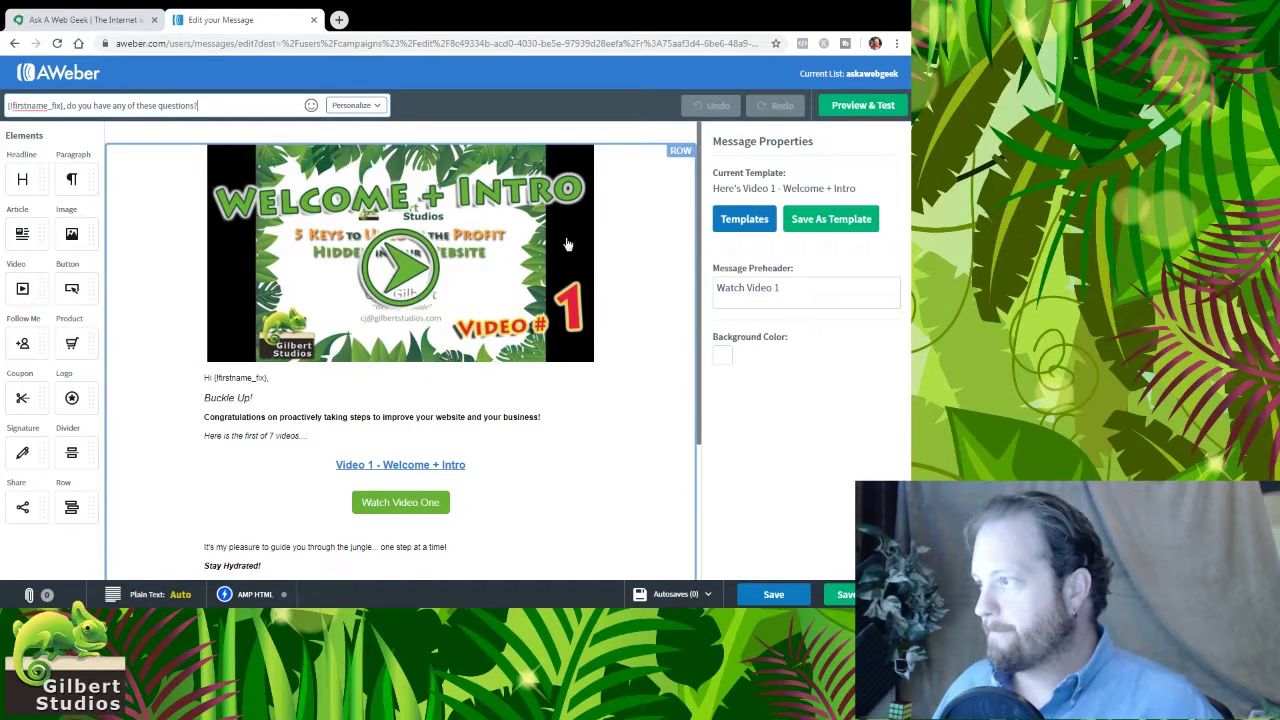
- Save the follow-up message with its new subject line, keep these changes over the other session's version, and return to the campaign
click(634, 415)
scroll(634, 415, down, 2)
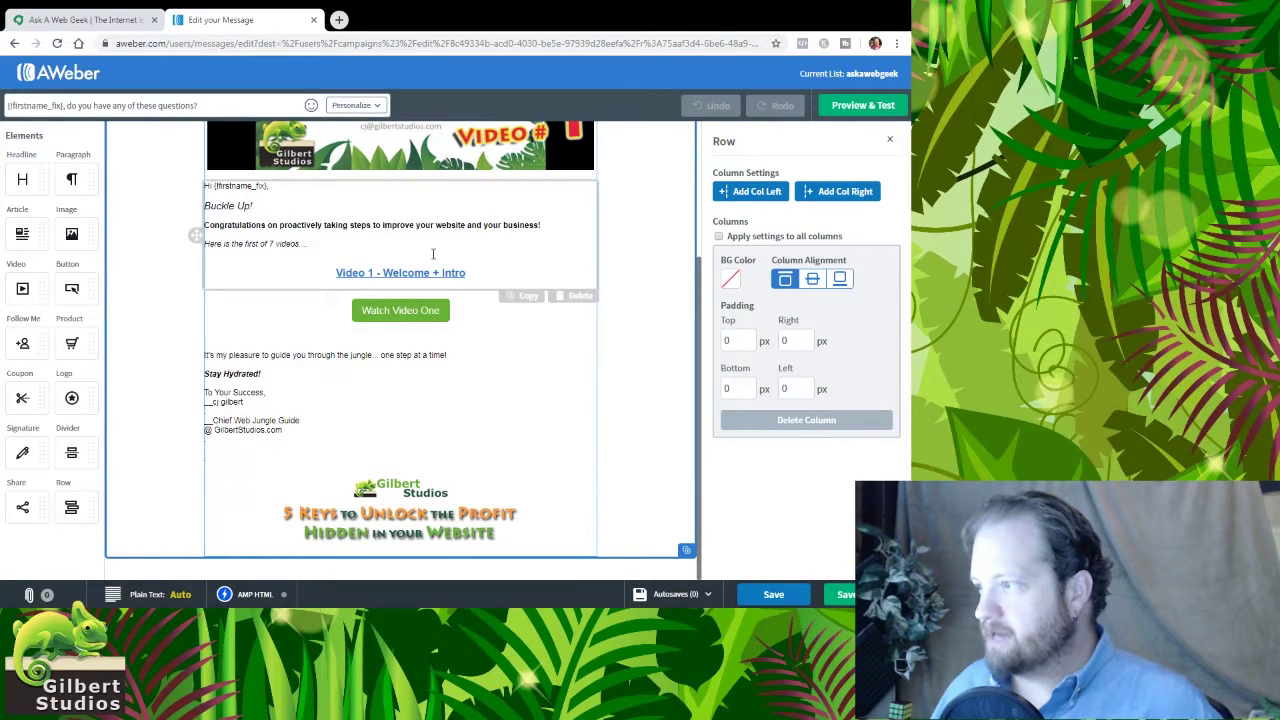
scroll(432, 258, up, 2)
scroll(434, 340, down, 2)
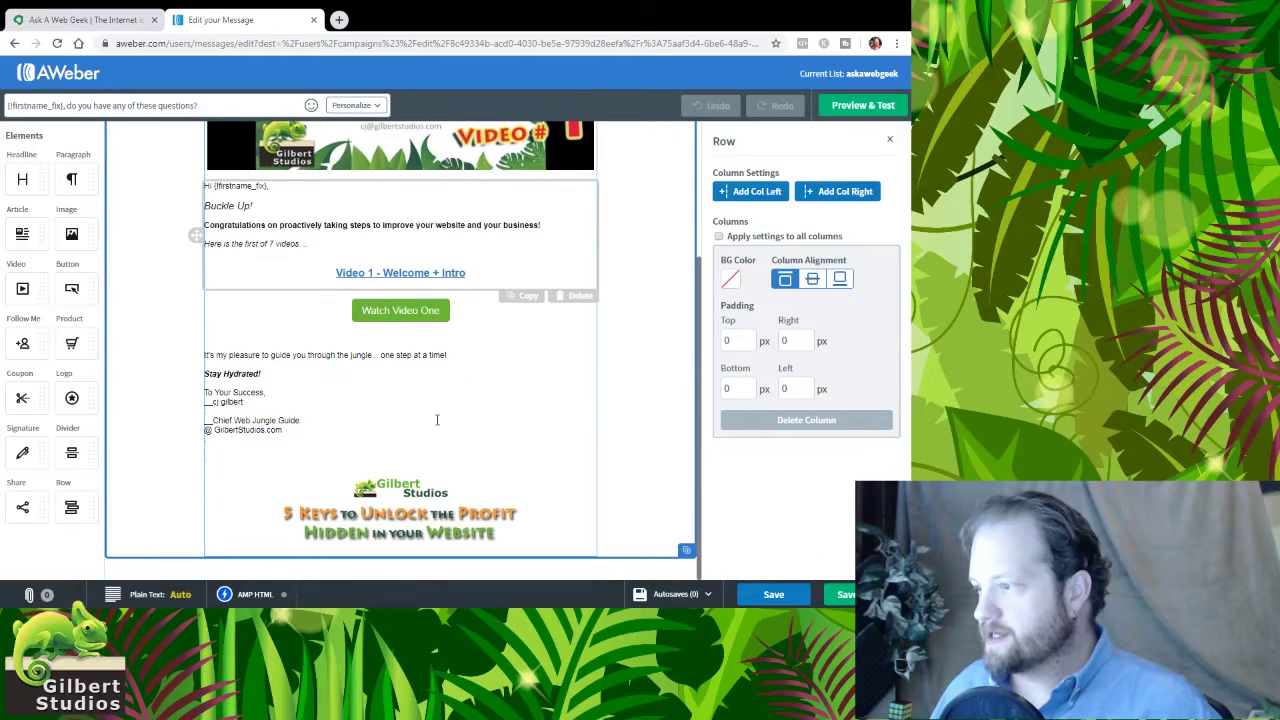
scroll(397, 500, up, 2)
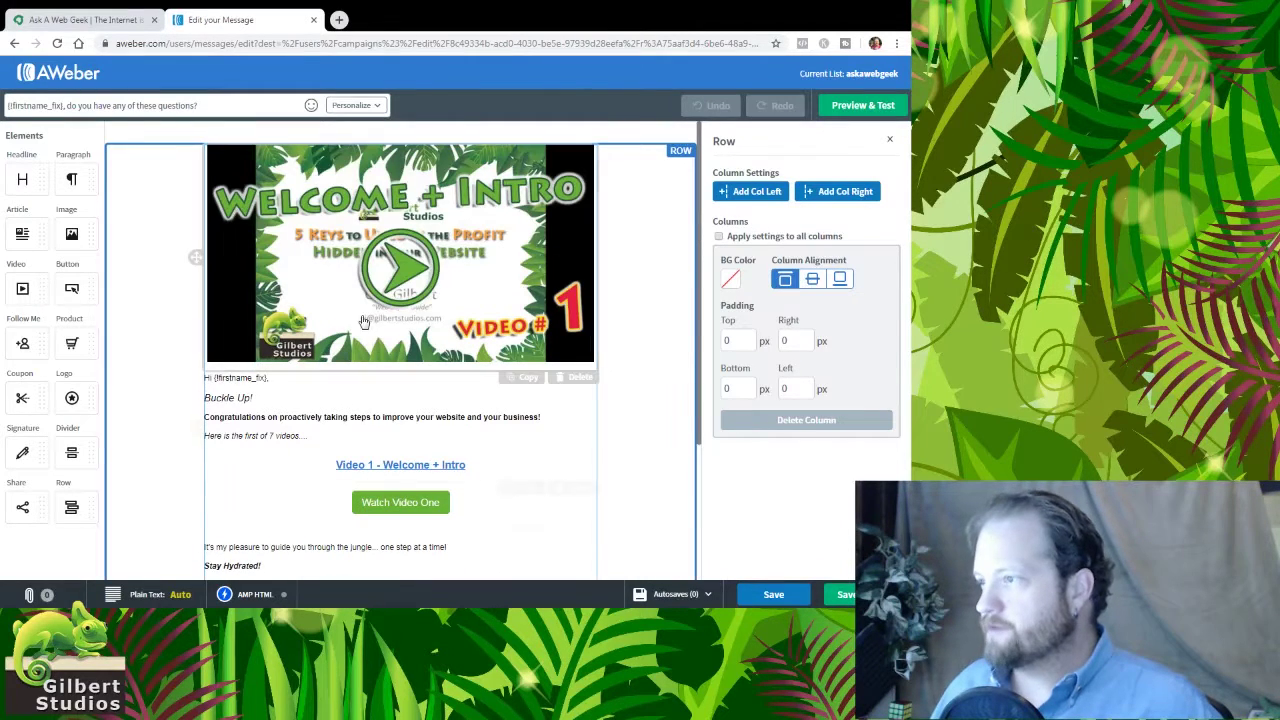
click(793, 596)
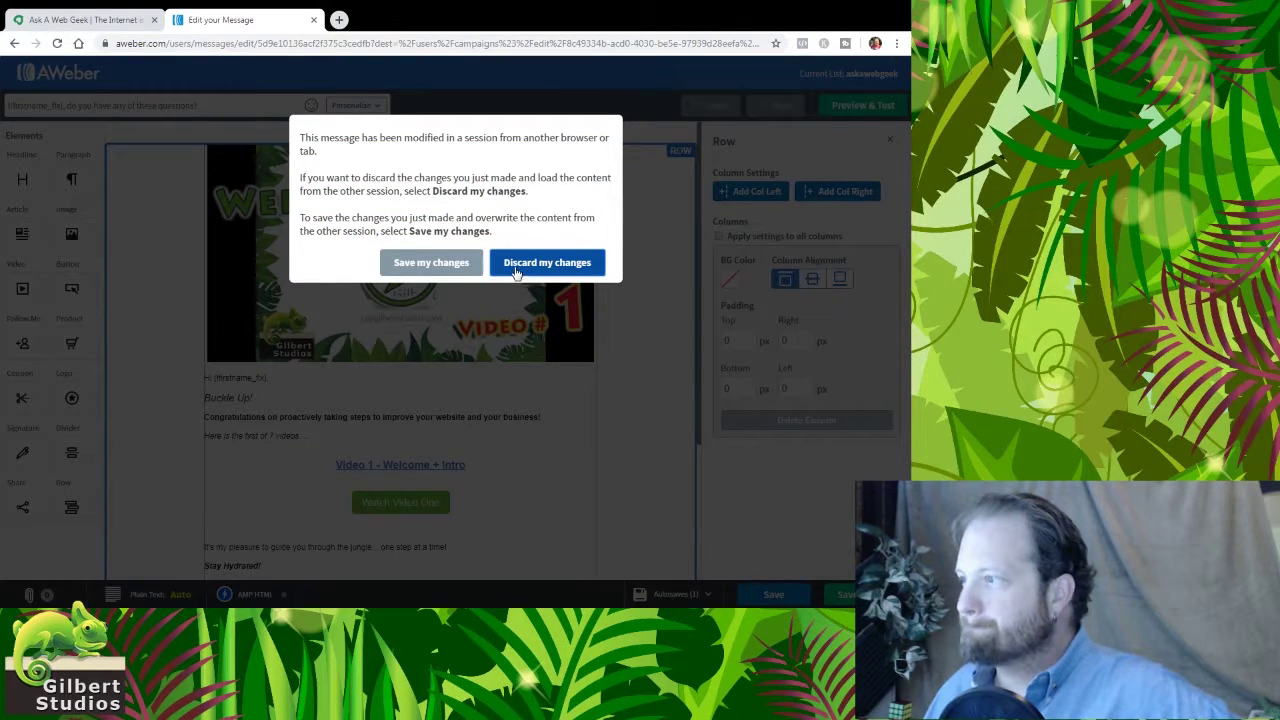
click(461, 264)
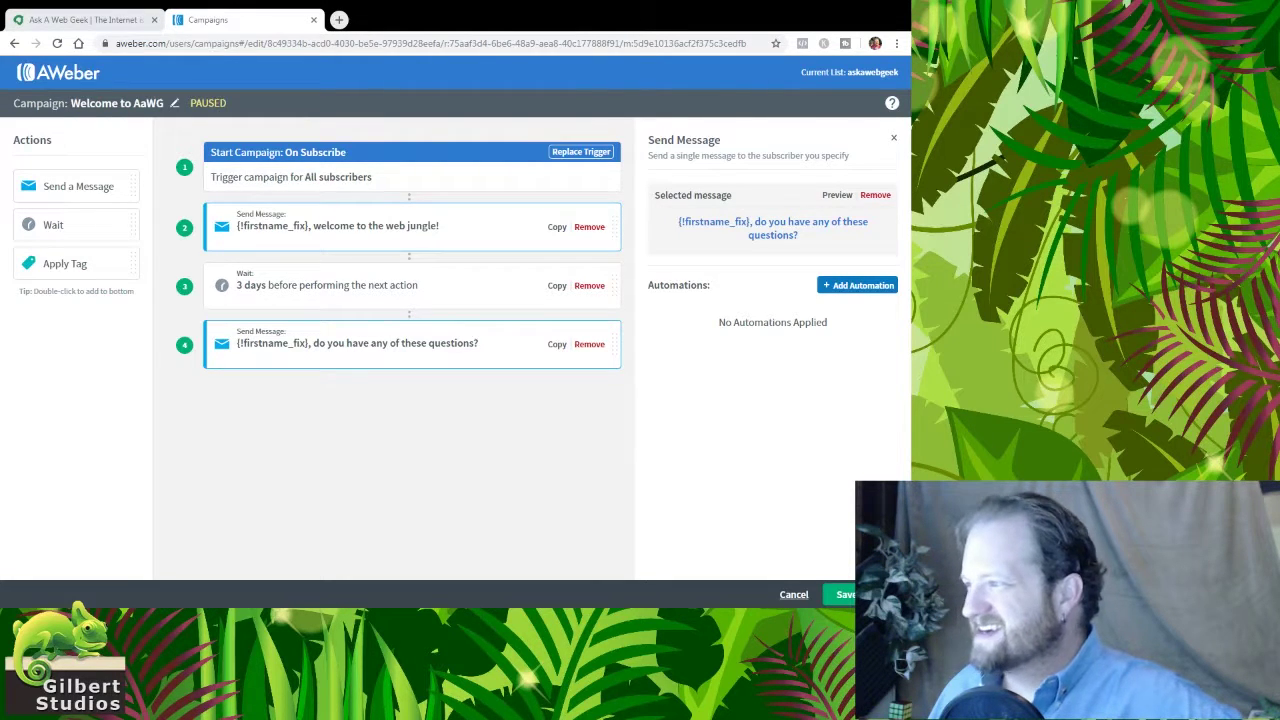
- Open the campaign's welcome message, save it as a template named "AaWG Welcome", and return to the campaign
click(432, 225)
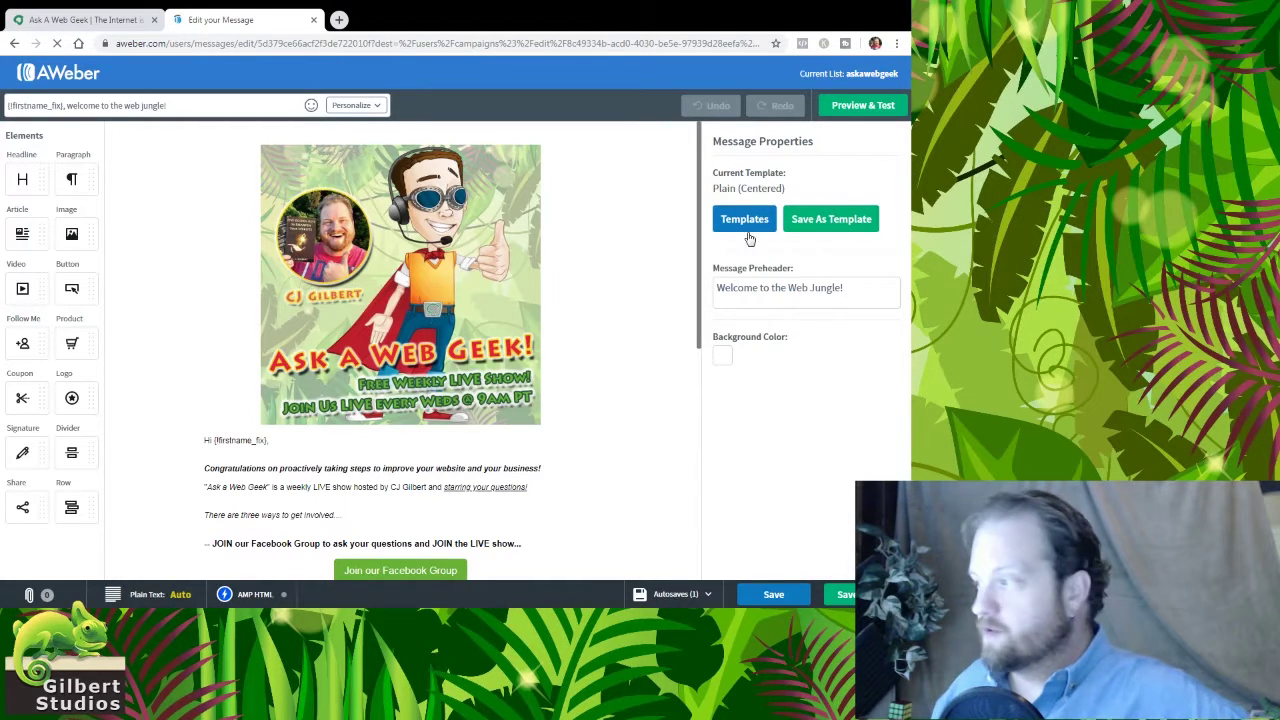
scroll(580, 444, down, 6)
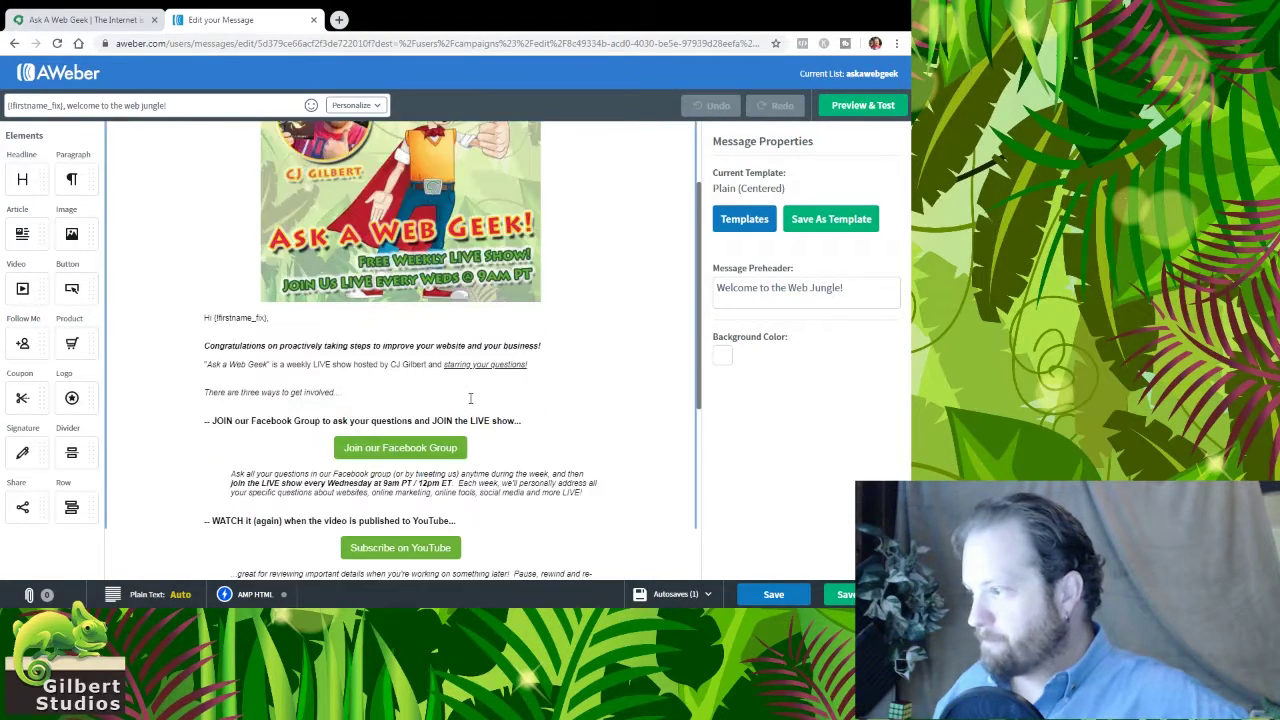
scroll(580, 444, up, 6)
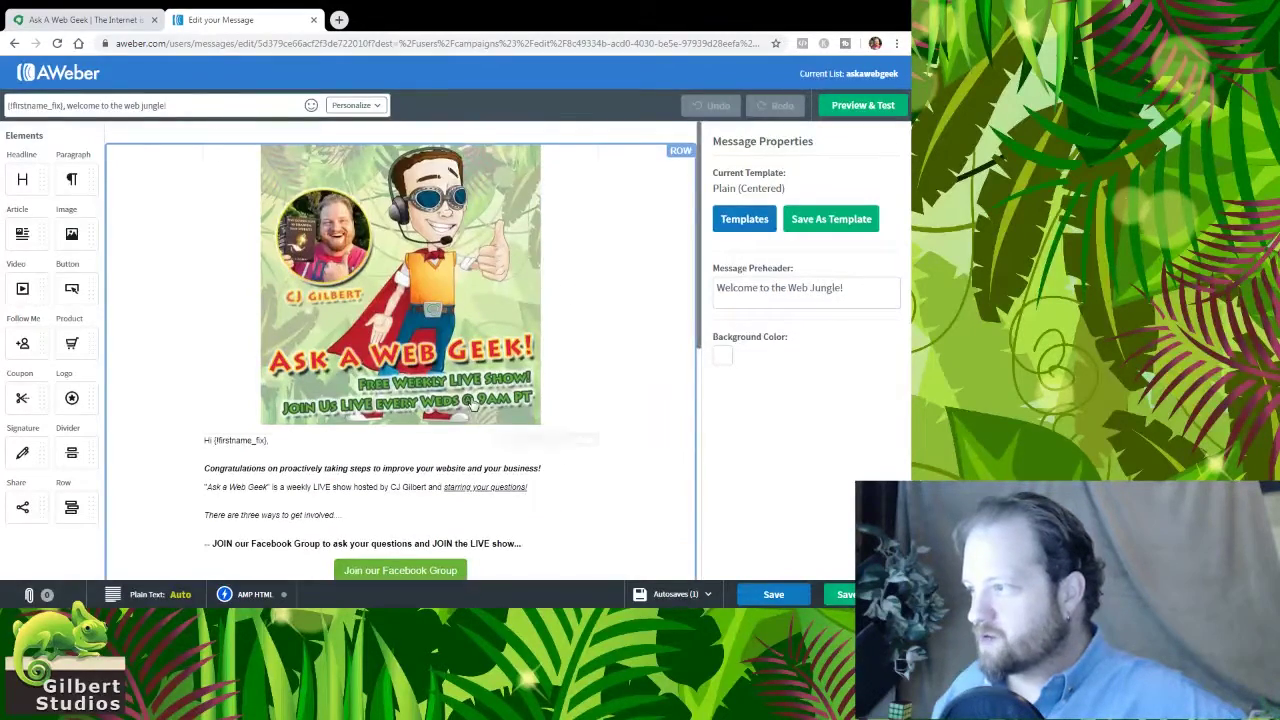
click(845, 222)
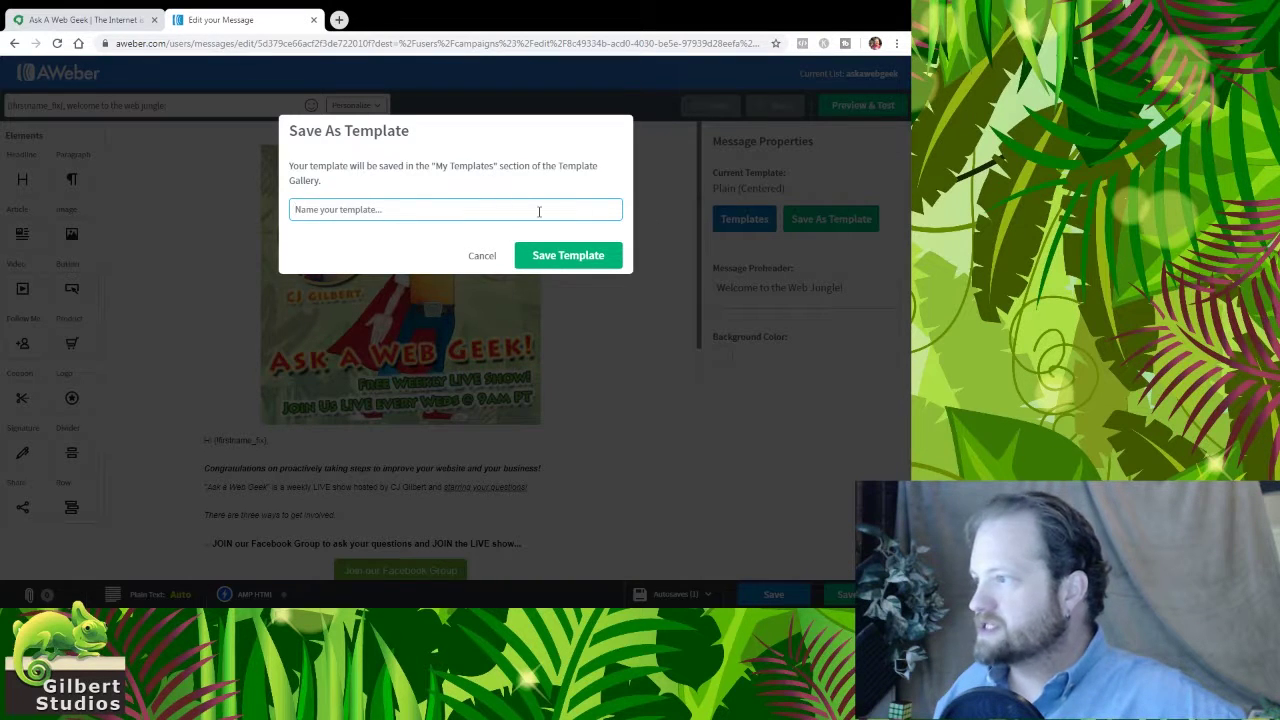
text(A)
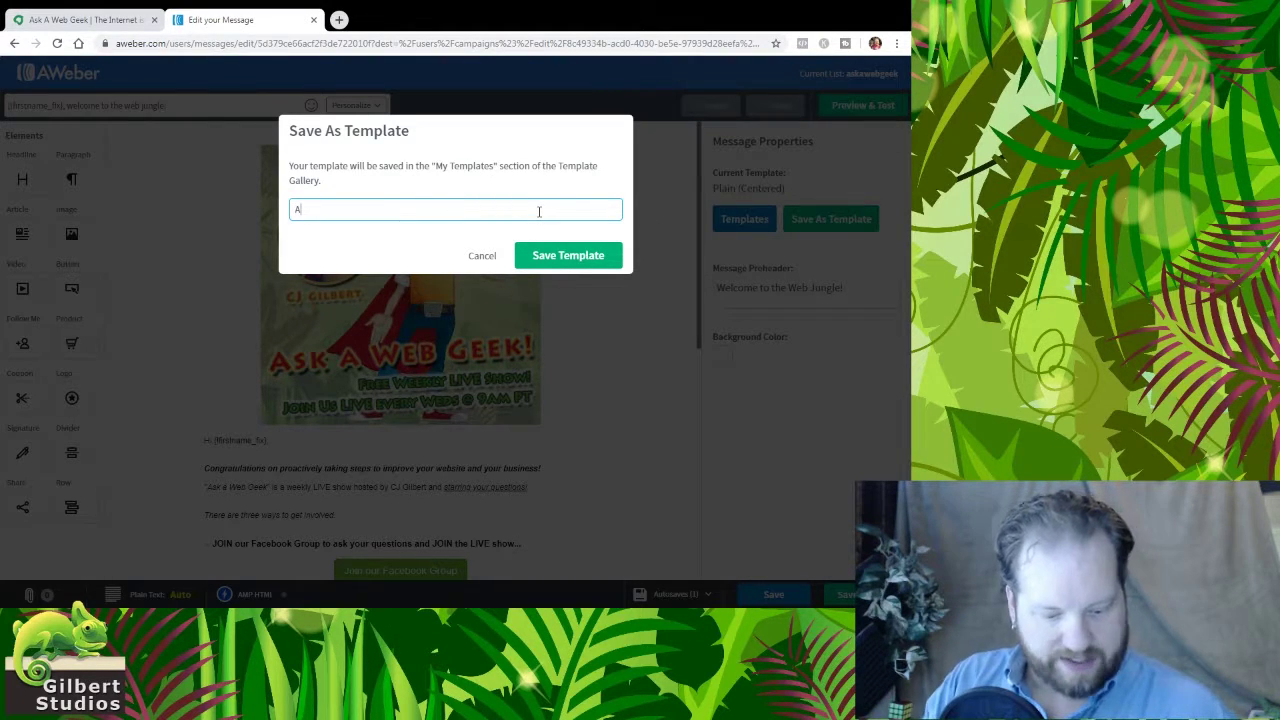
text(aWG)
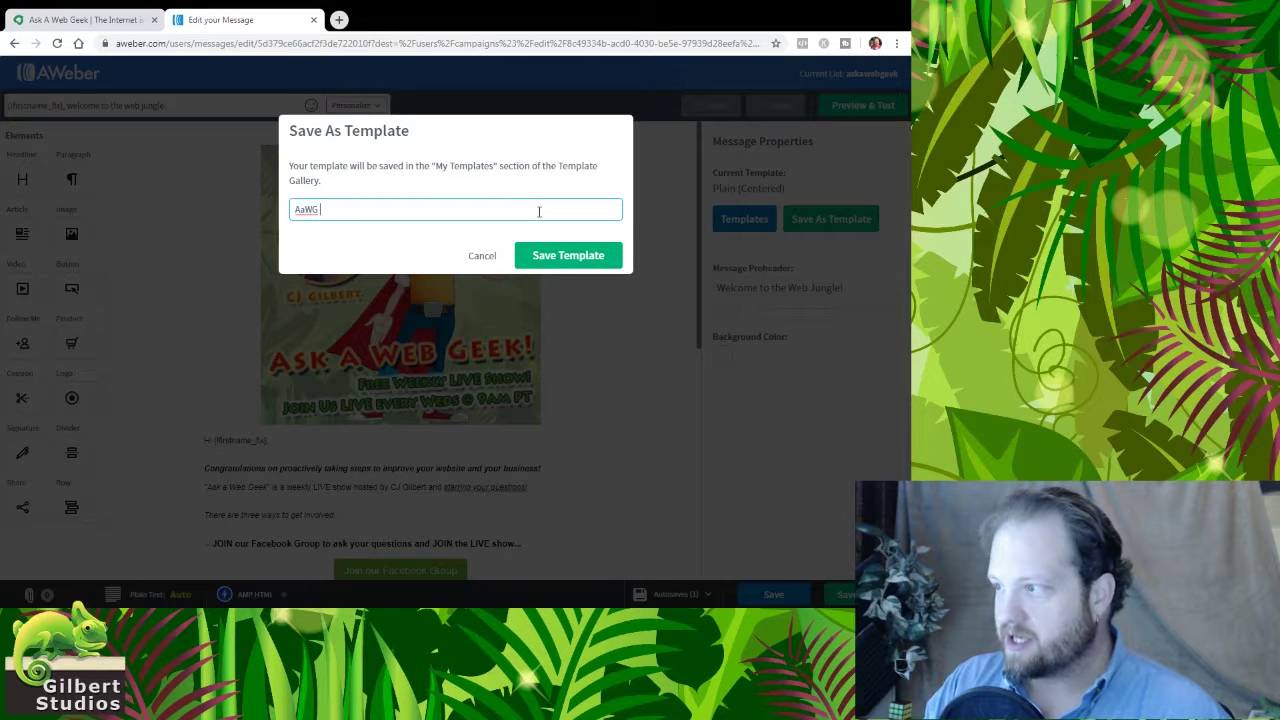
text( Welcome)
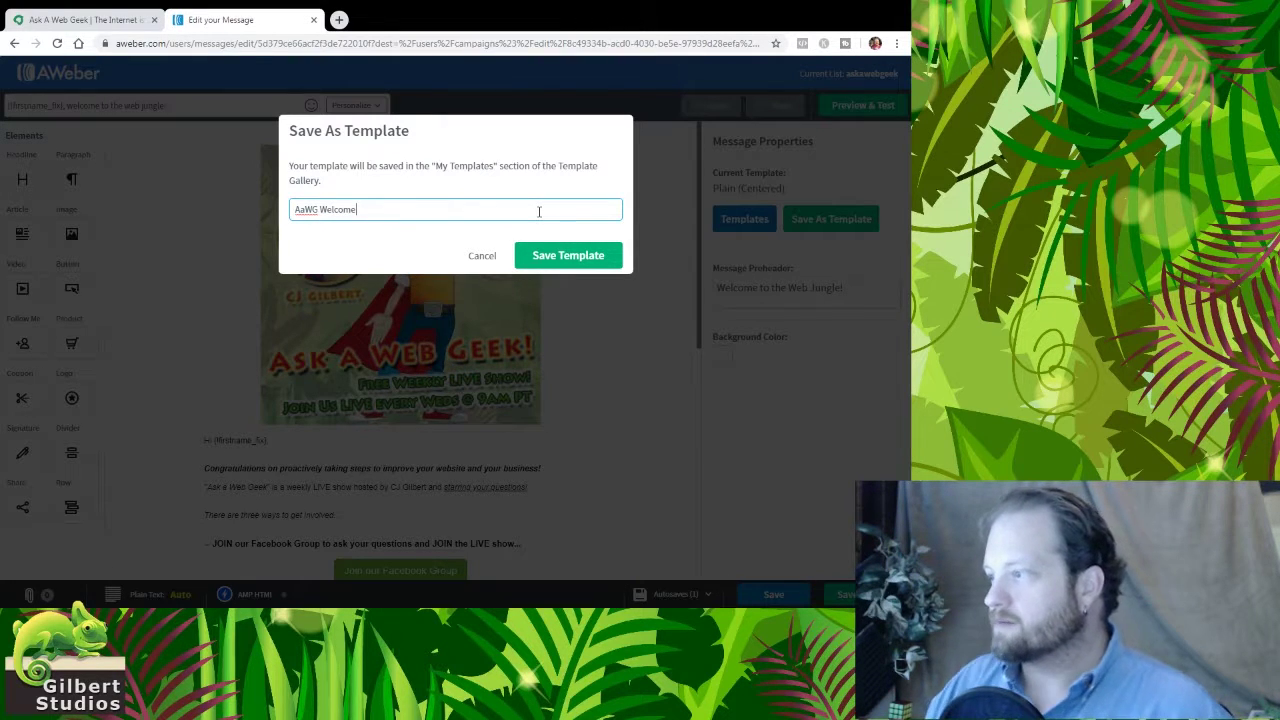
click(565, 258)
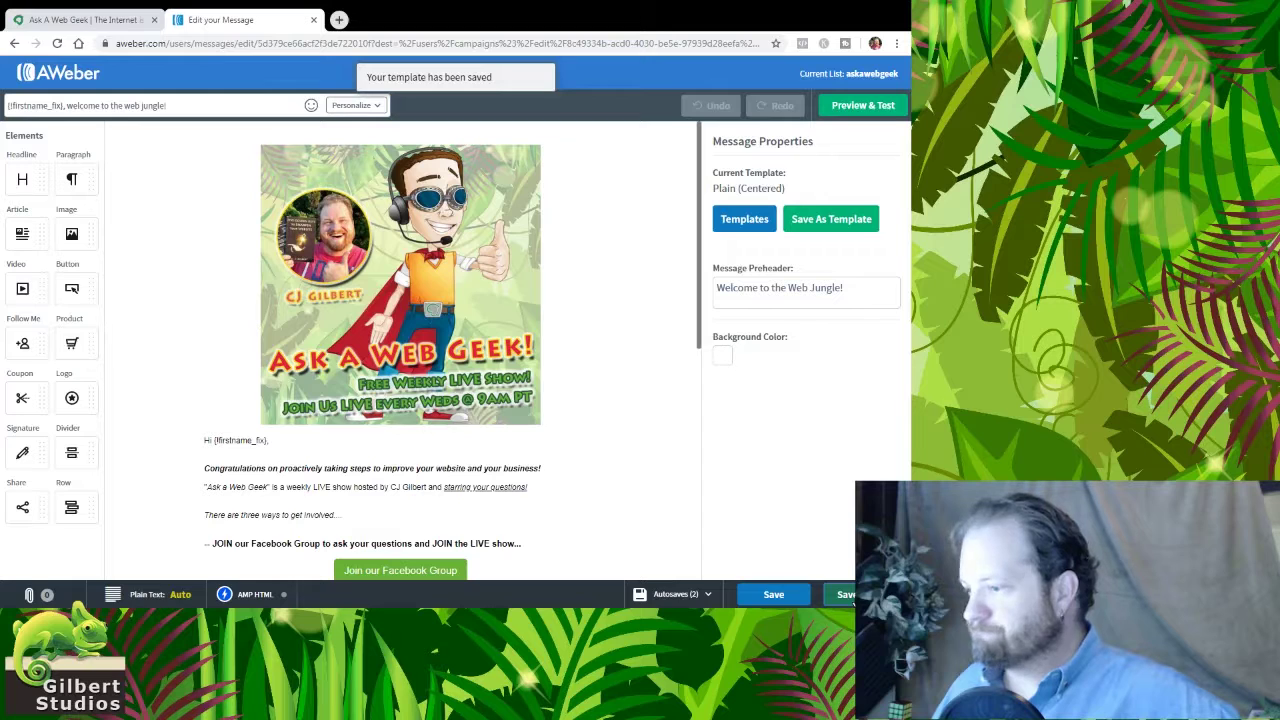
click(848, 594)
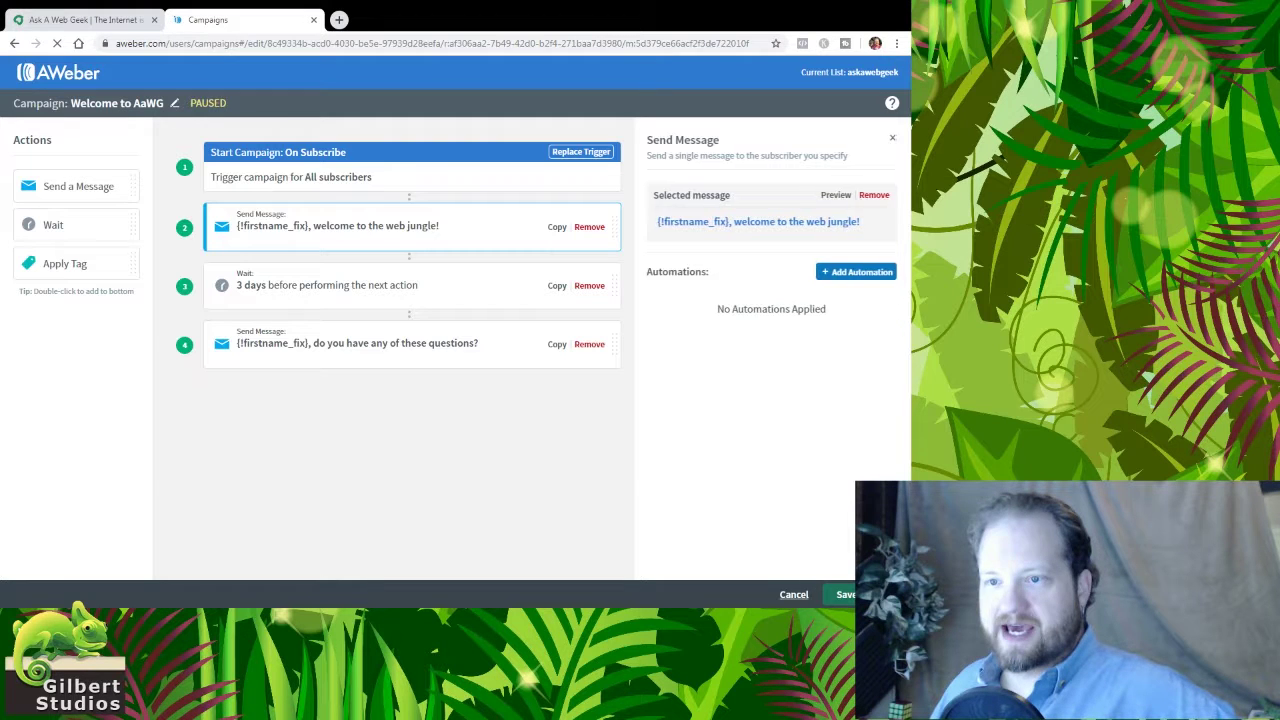
- Open the follow-up message about questions and apply the saved AaWG Welcome template to it, replacing its content
click(475, 343)
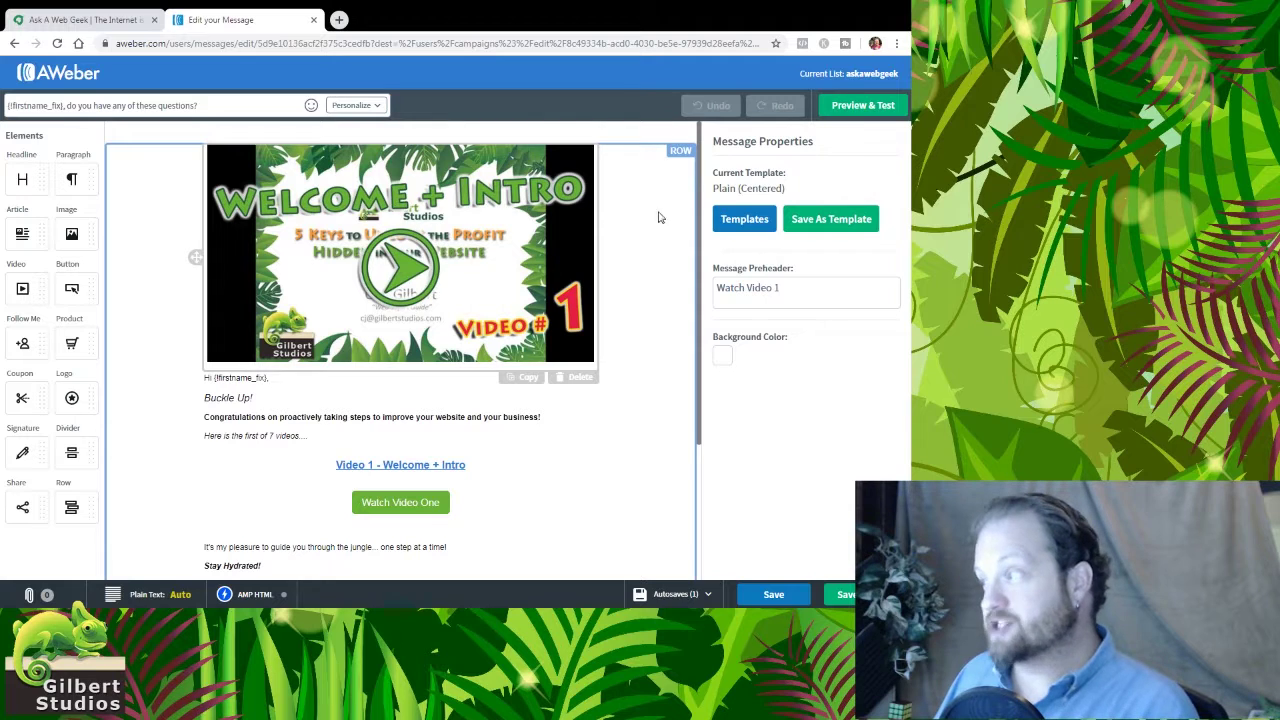
click(760, 220)
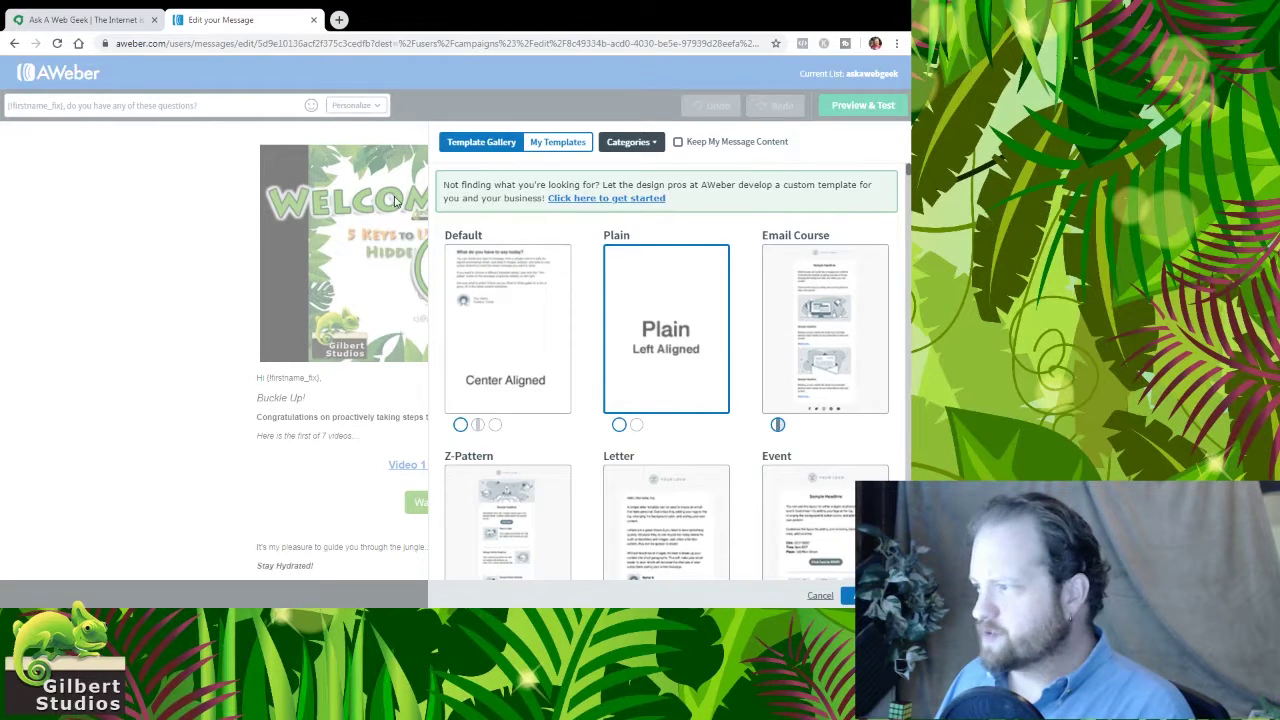
click(572, 145)
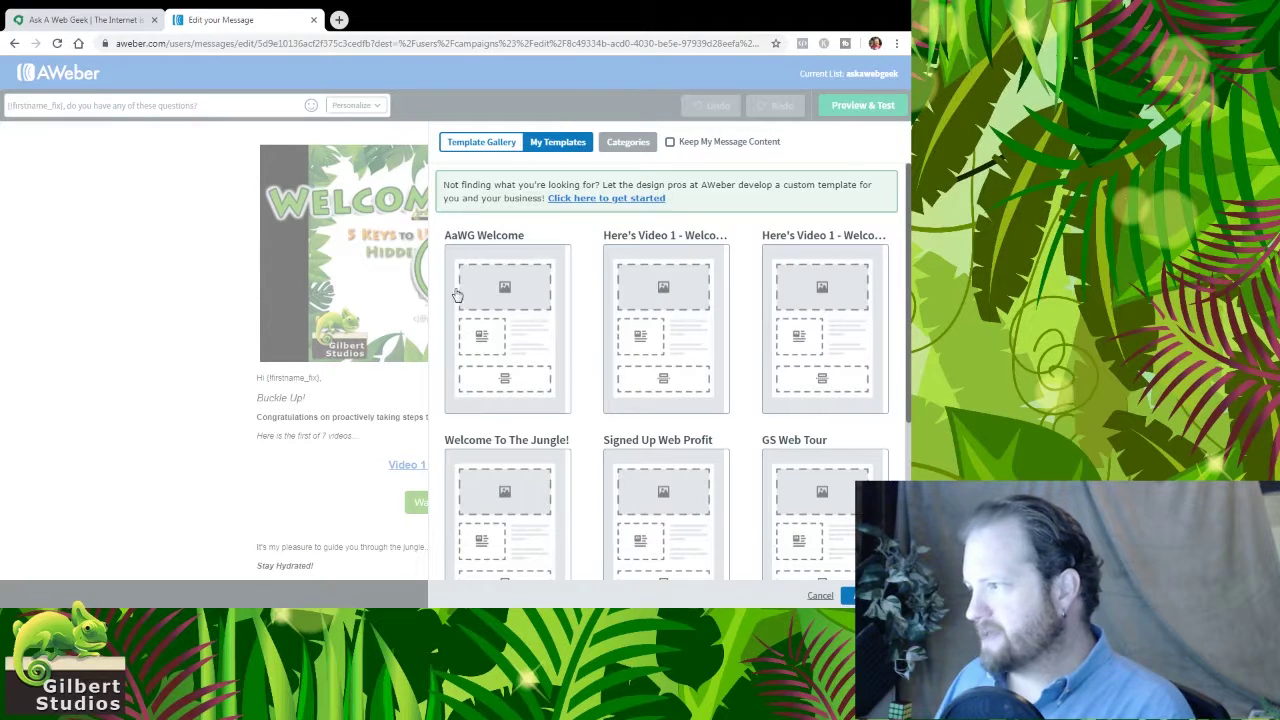
click(520, 291)
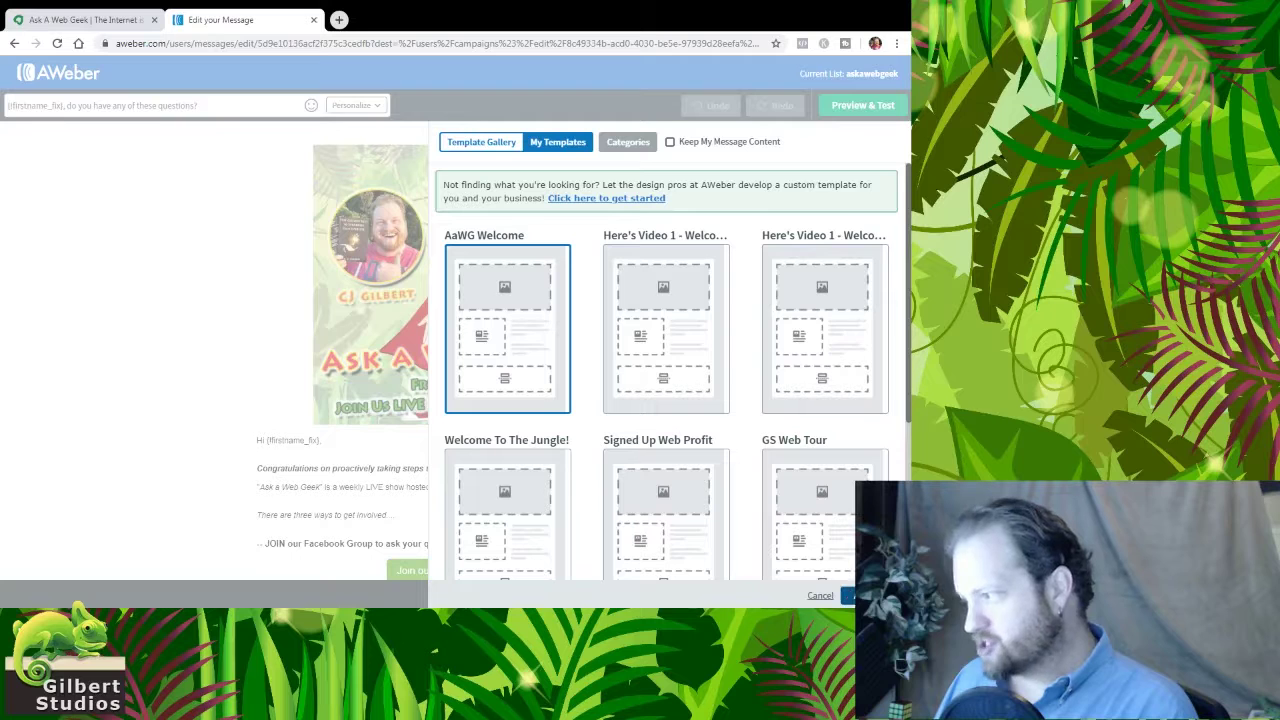
click(848, 595)
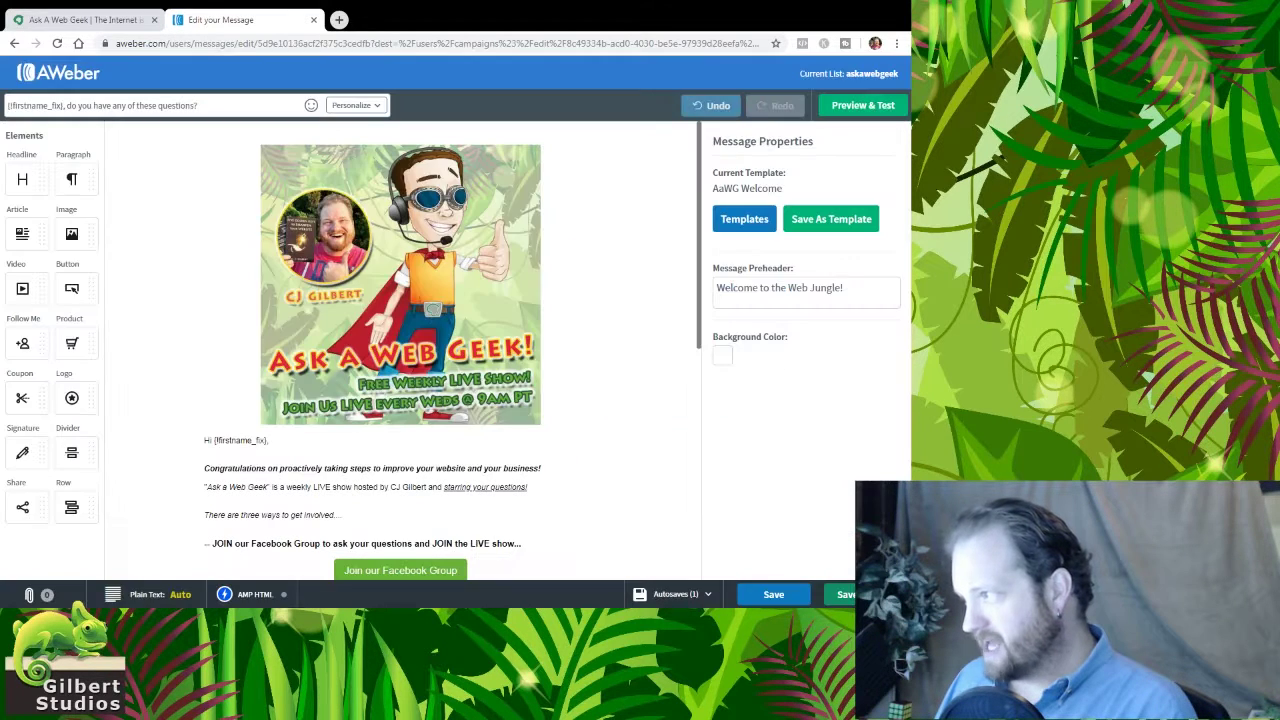
- Replace the header image by uploading the wide Ask a Web Geek banner and set its height to 250 px with the aspect ratio maintained
click(451, 279)
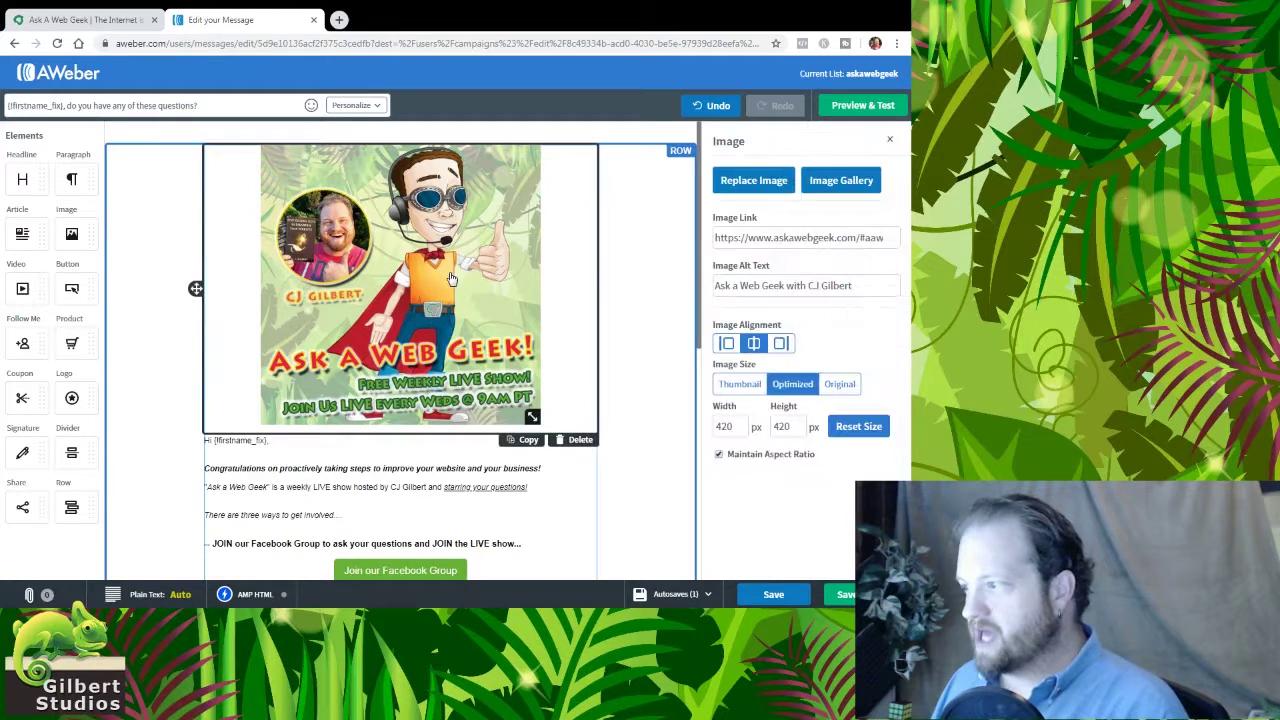
click(766, 186)
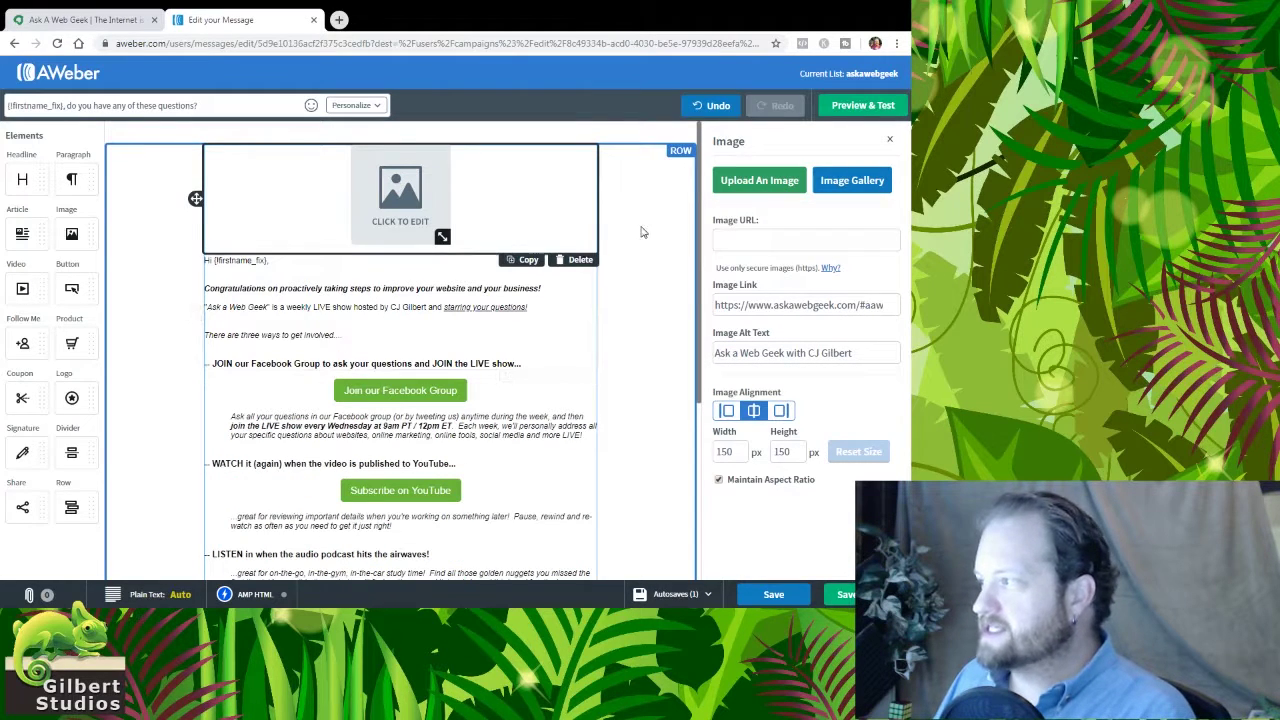
click(758, 190)
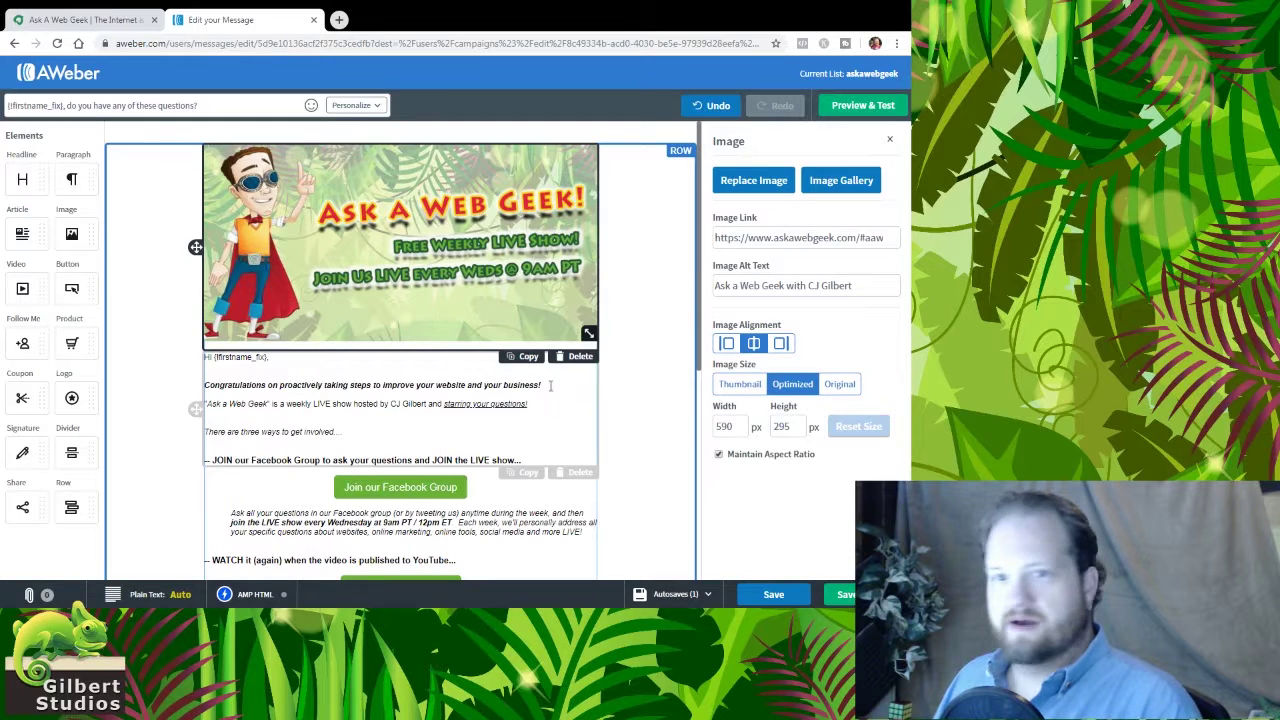
click(799, 431)
click(799, 431)
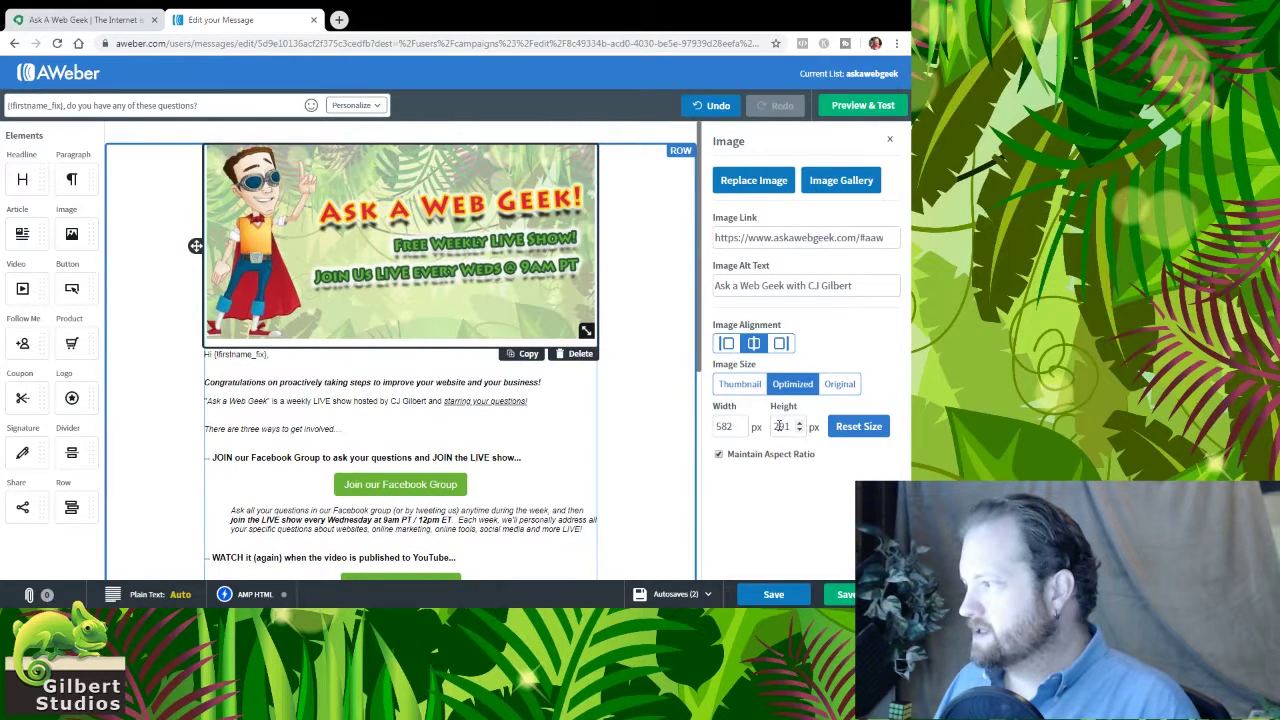
double_click(779, 426)
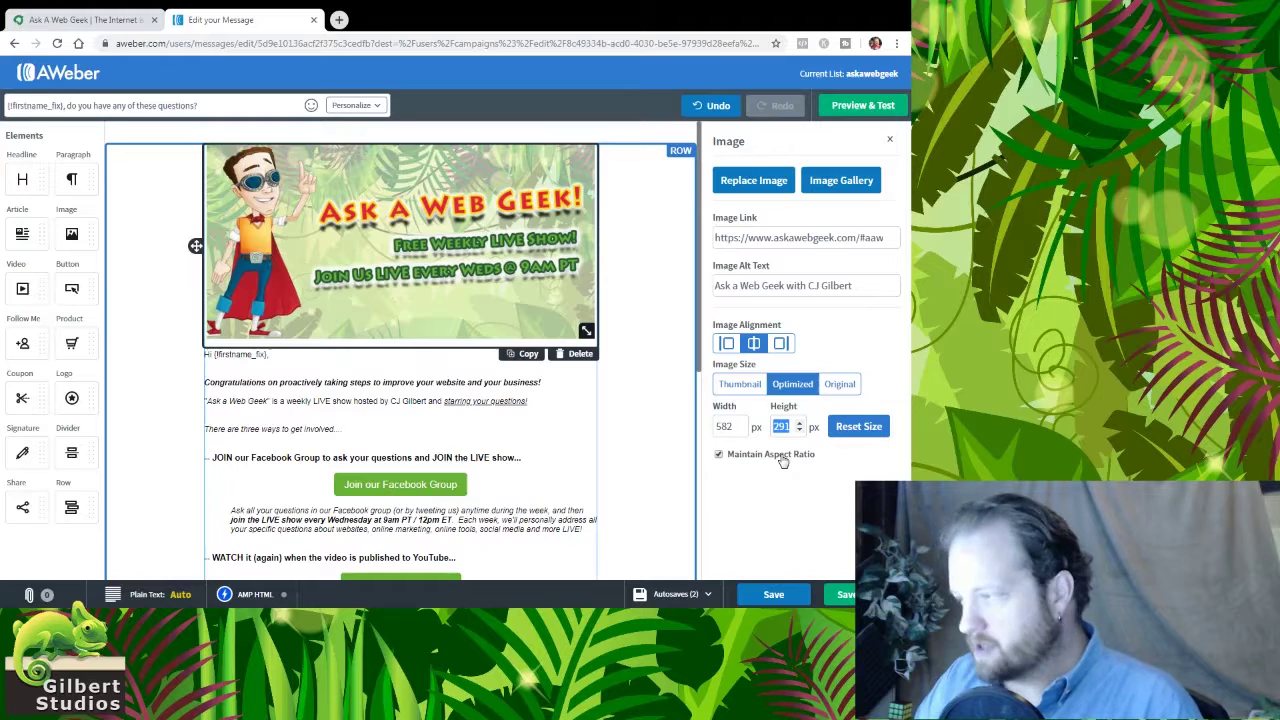
text(250)
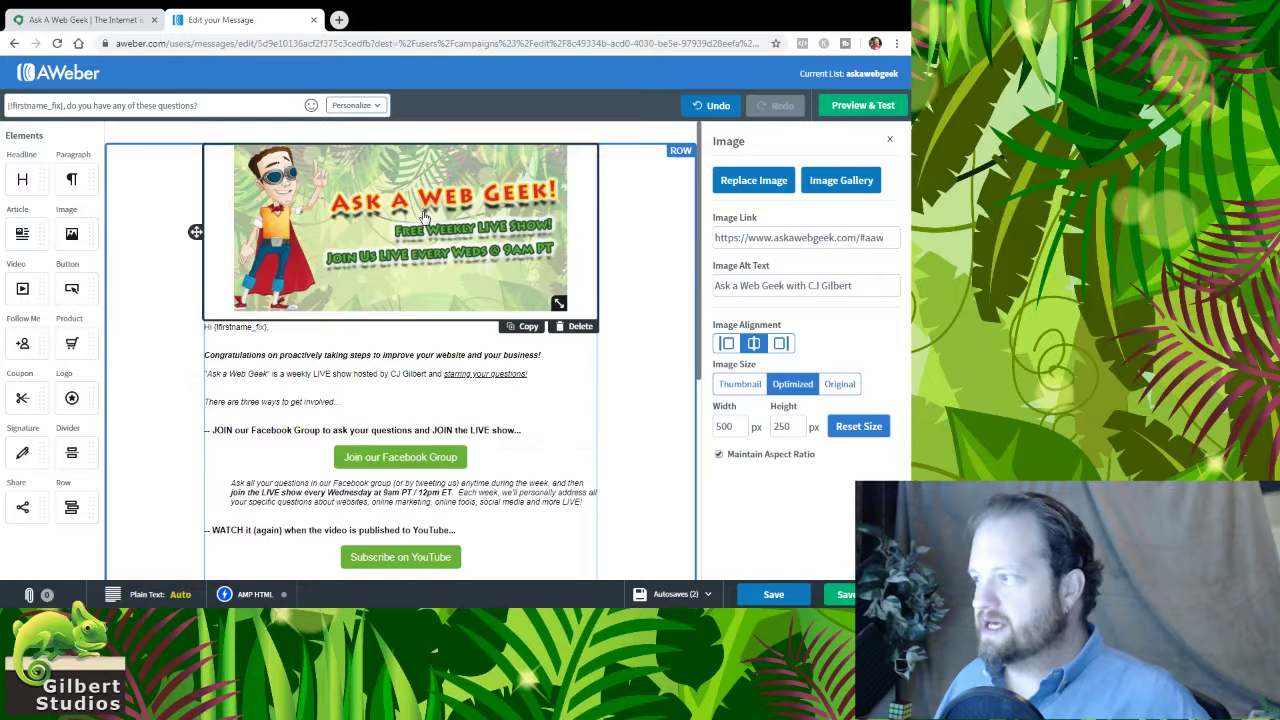
- Change the banner's image link to end in #aawg-recap-img, keep its alt text, and deselect the banner
triple_click(788, 285)
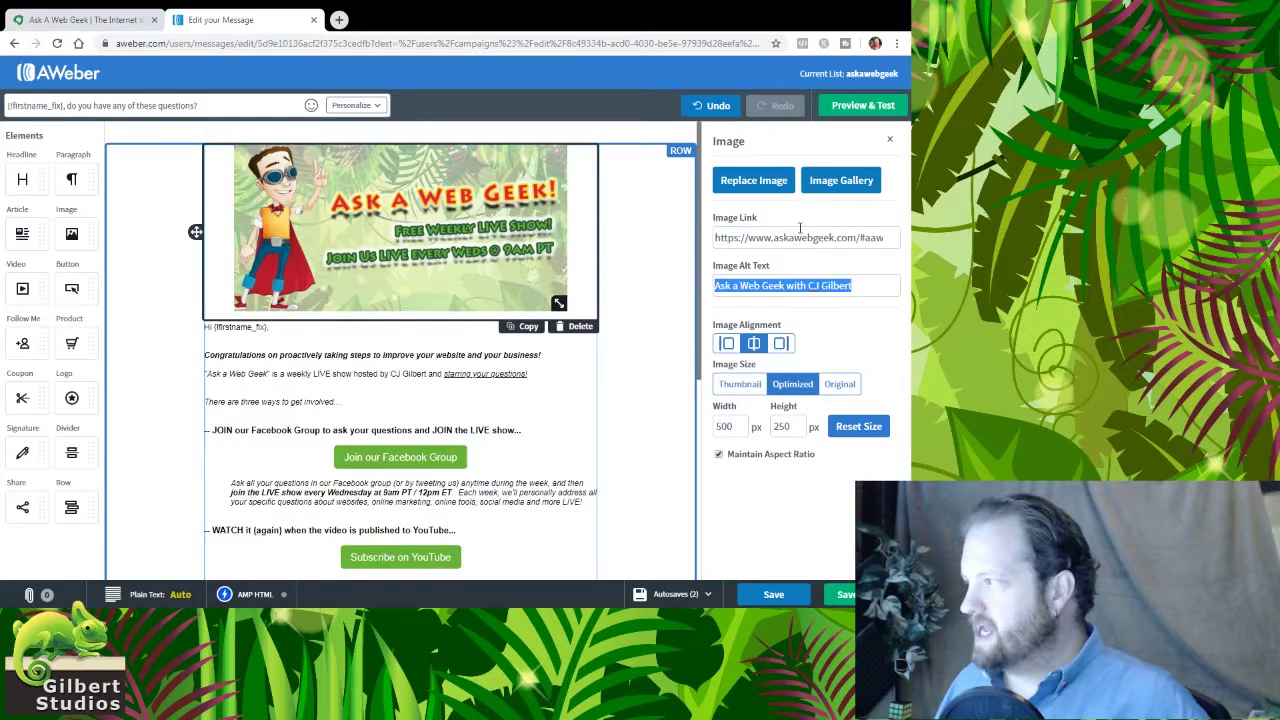
triple_click(800, 237)
key(End)
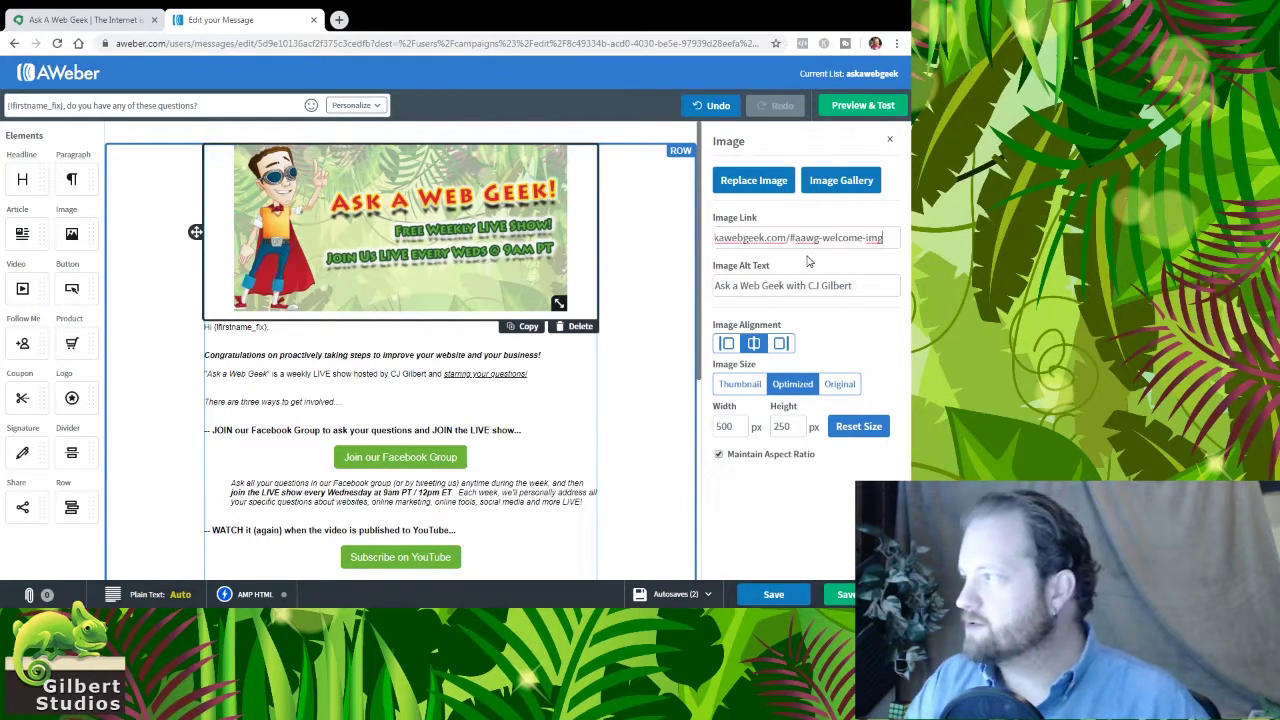
key(Home)
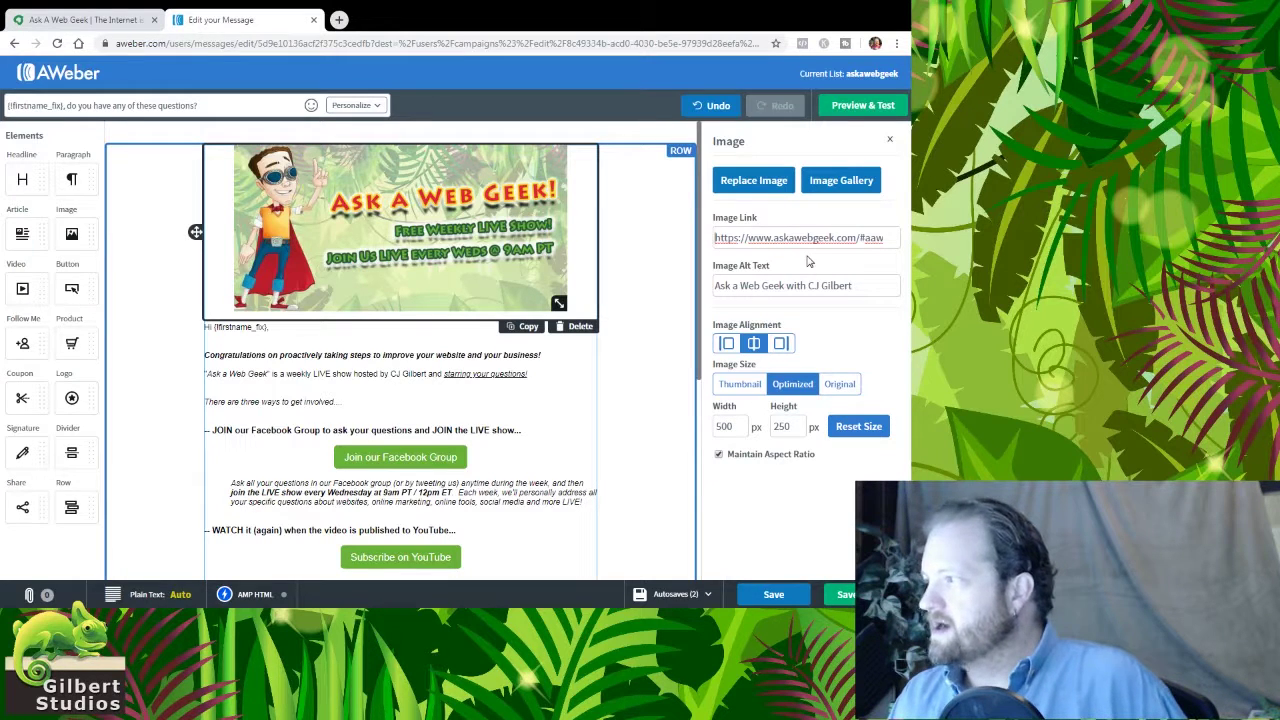
key(End)
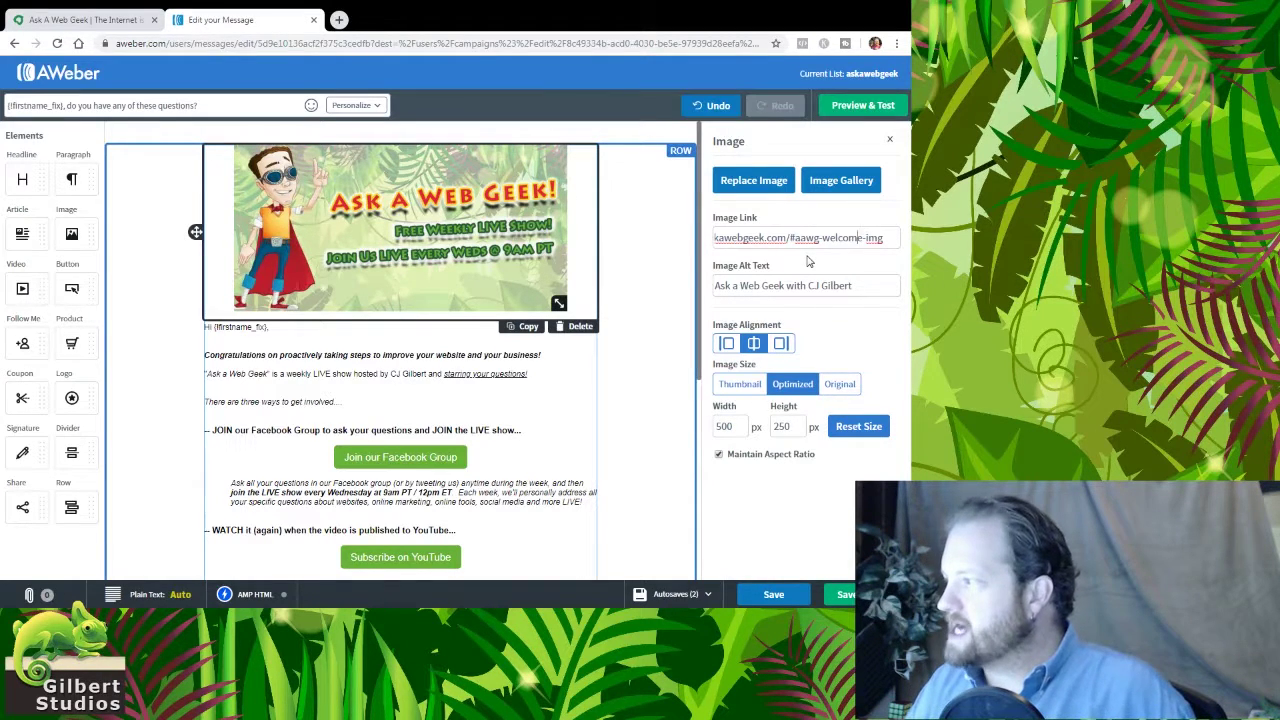
key(Left)
key(Left)
key(Left)
key(Left)
key(ctrl+shift+Right)
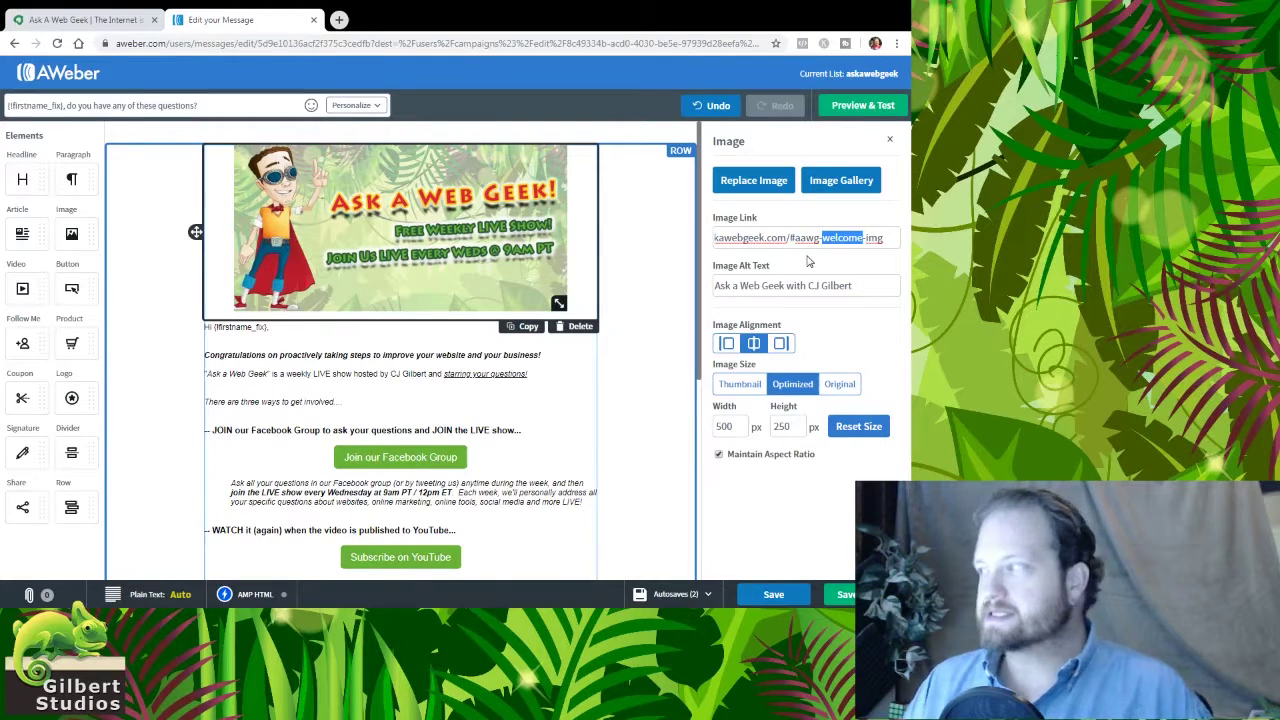
text(recap)
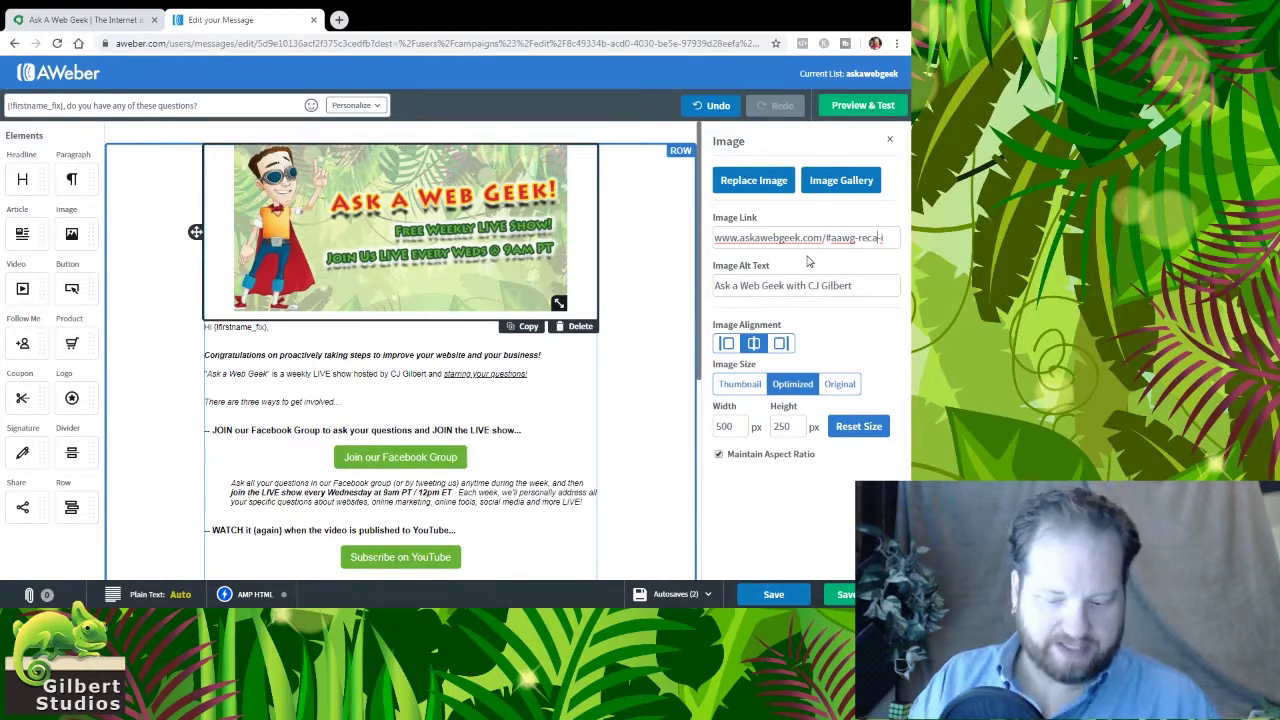
key(Delete)
key(Delete)
key(Delete)
key(Delete)
text(-img)
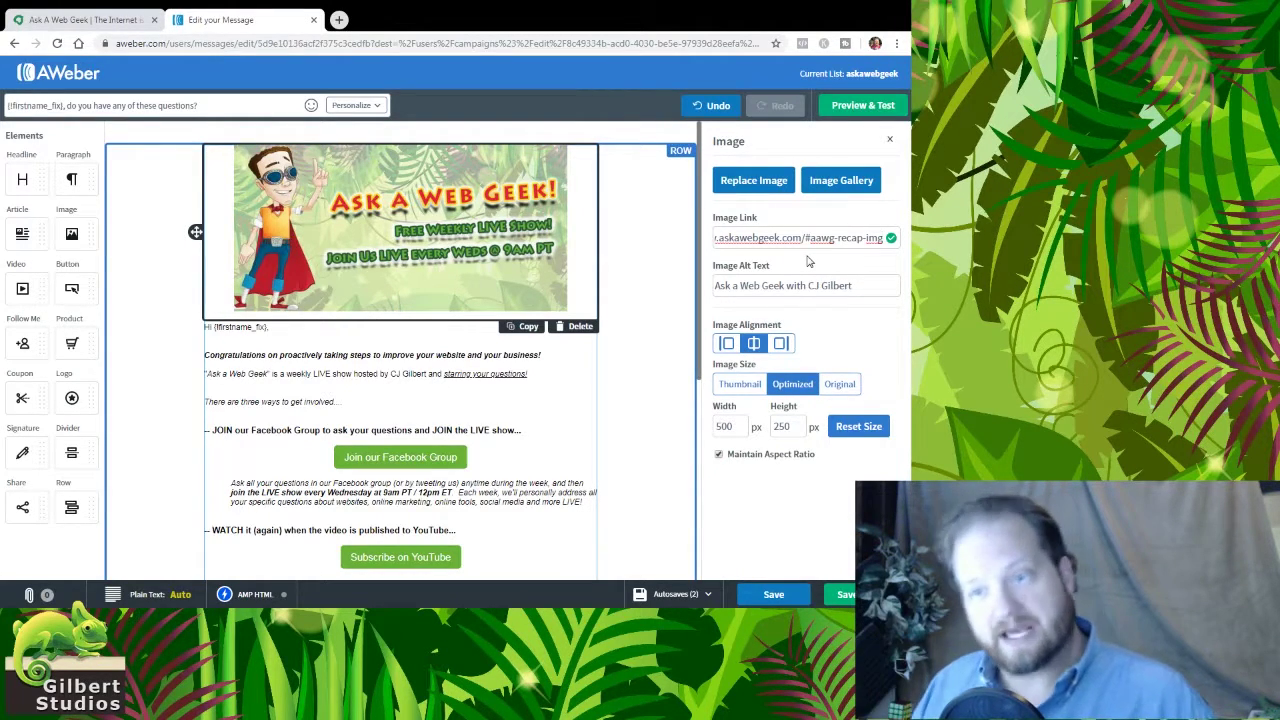
key(Tab)
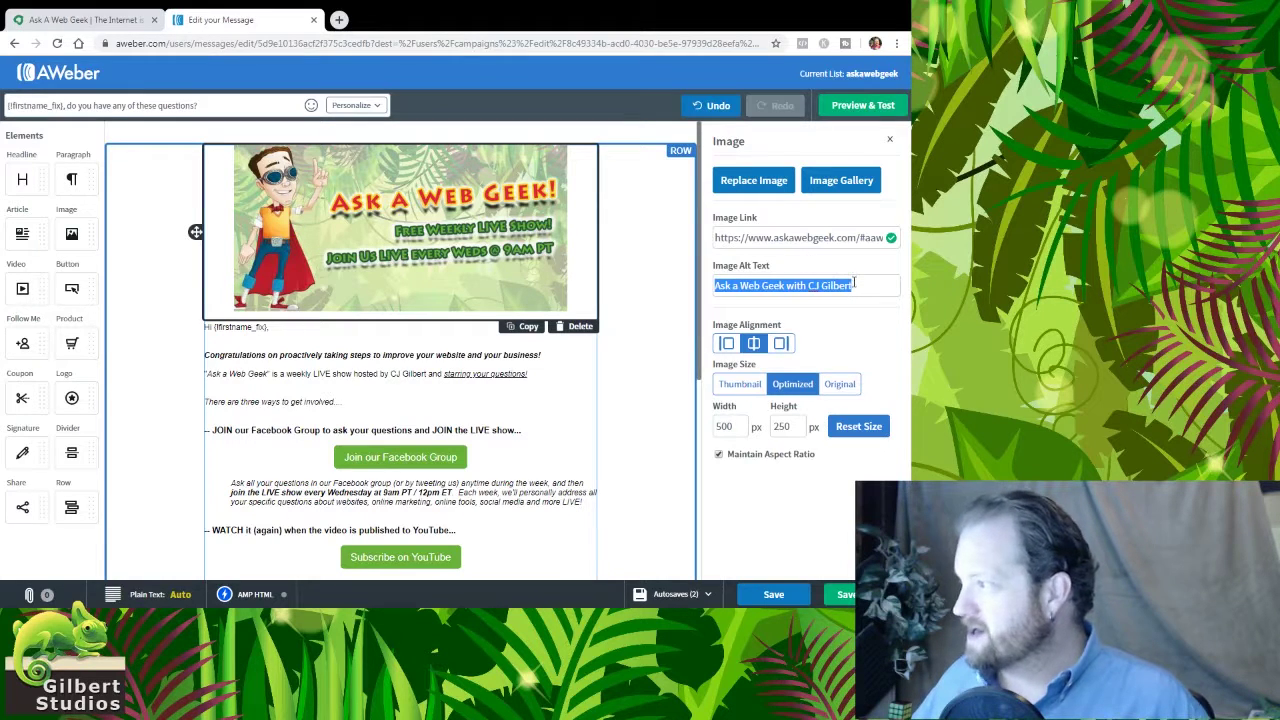
click(855, 343)
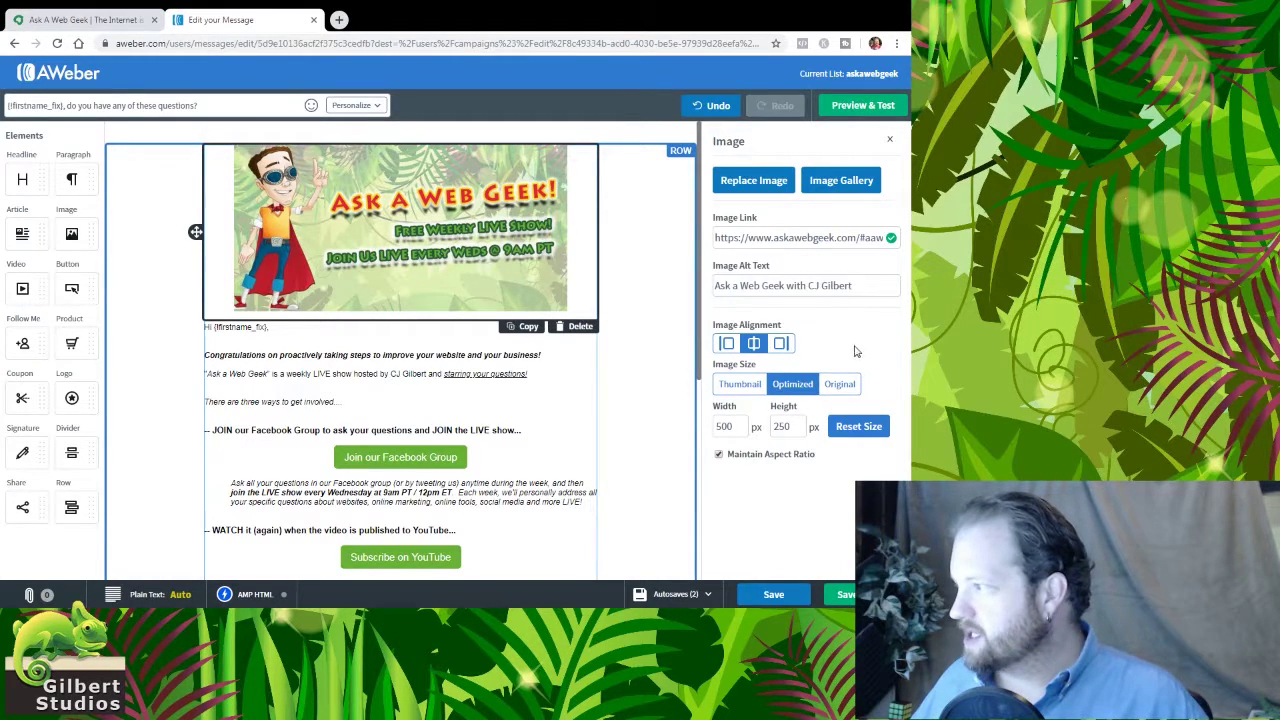
click(620, 262)
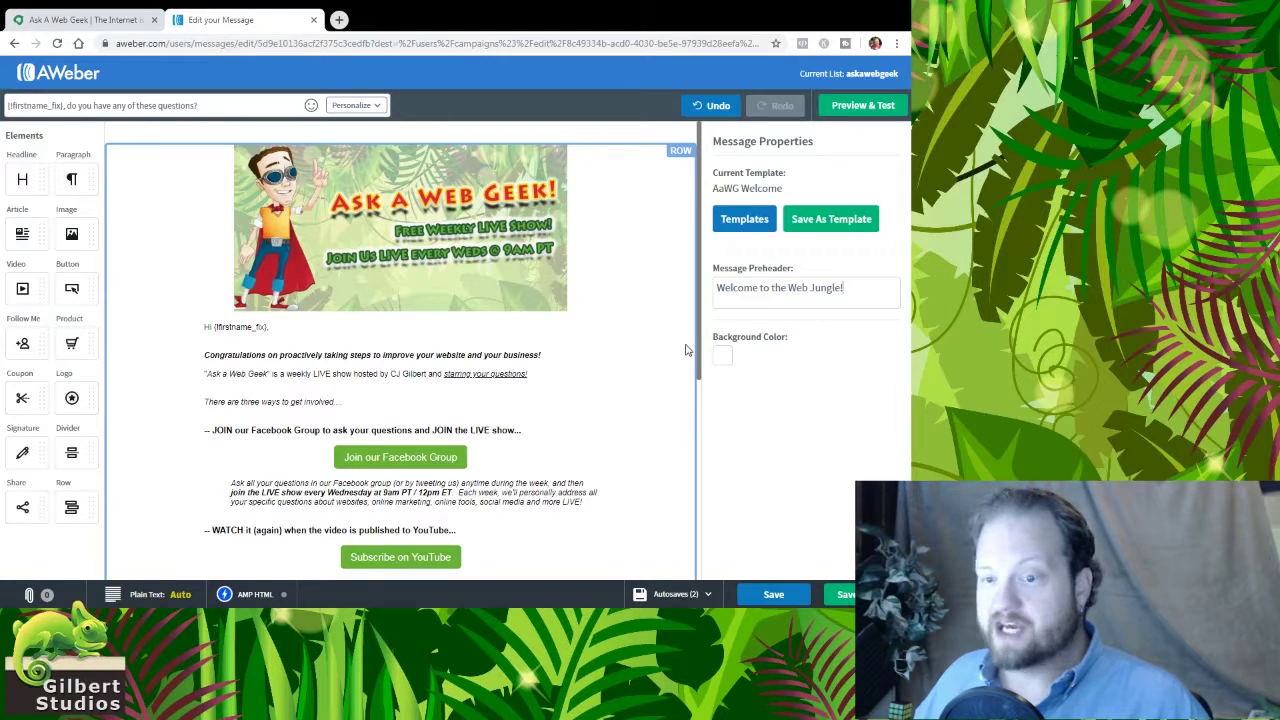
- Replace the line about three ways to get involved in the intro paragraph with "We have had some amazing questions!"
click(660, 294)
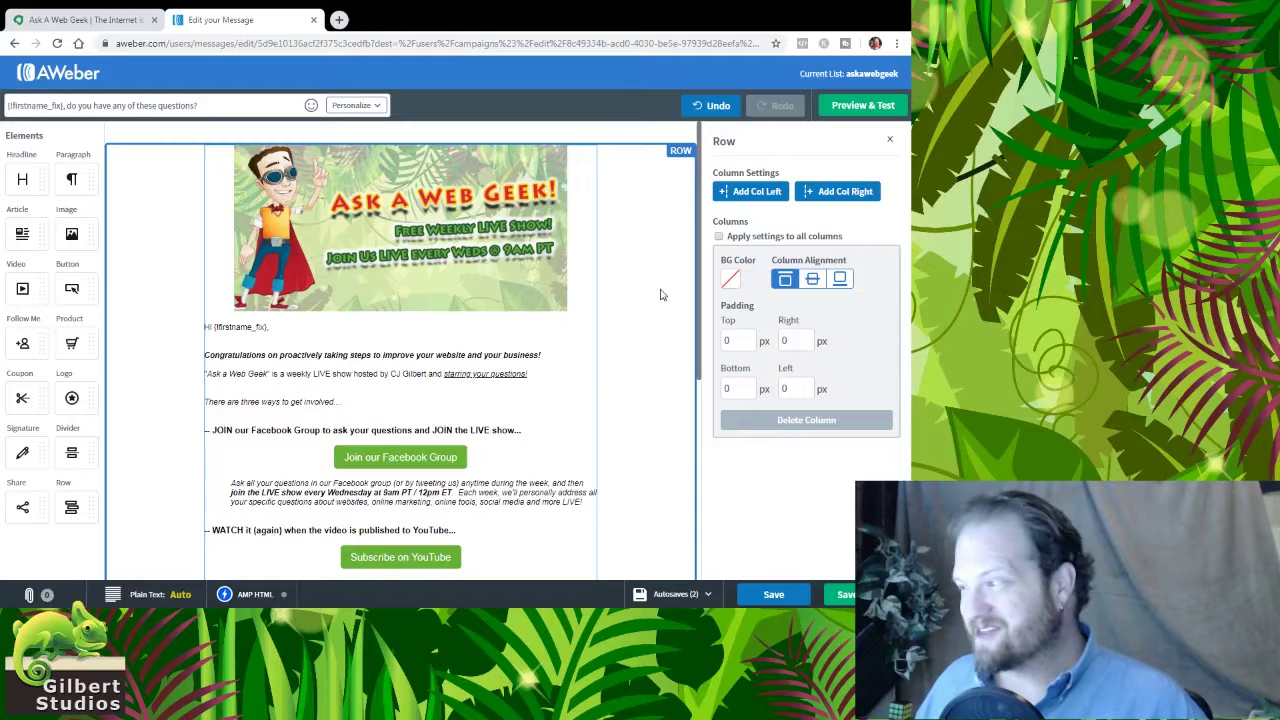
click(660, 294)
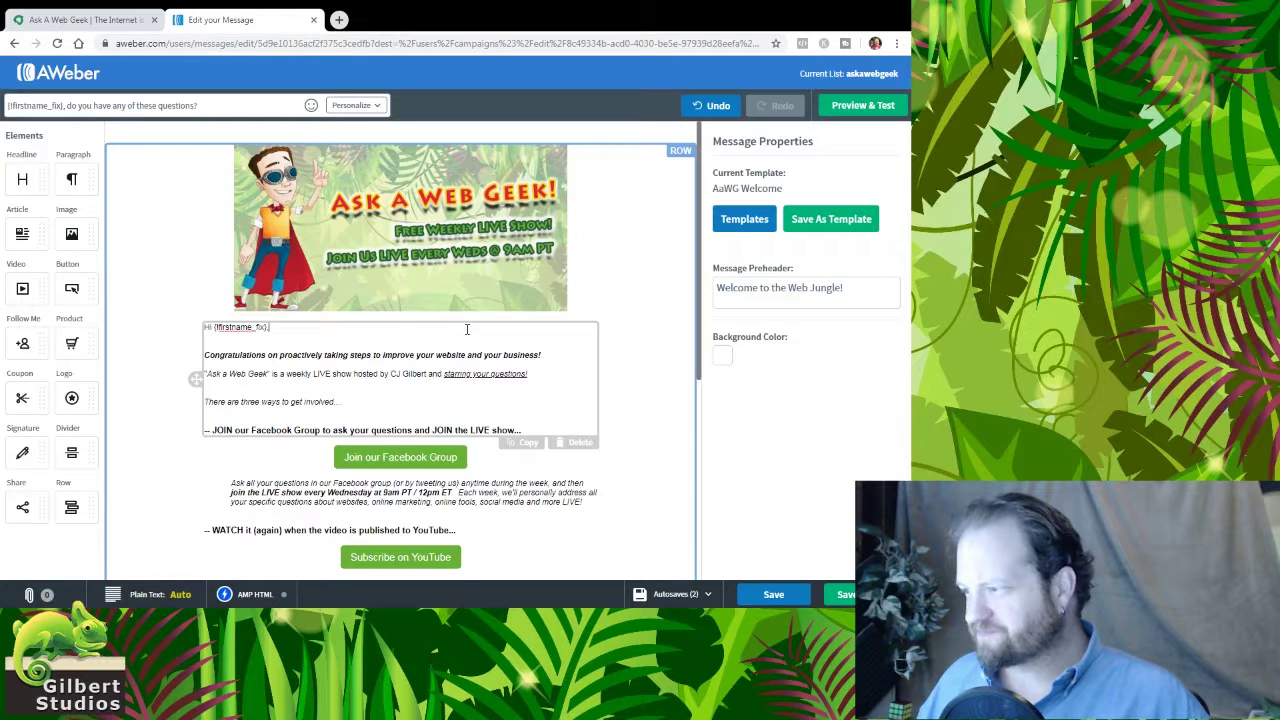
click(469, 361)
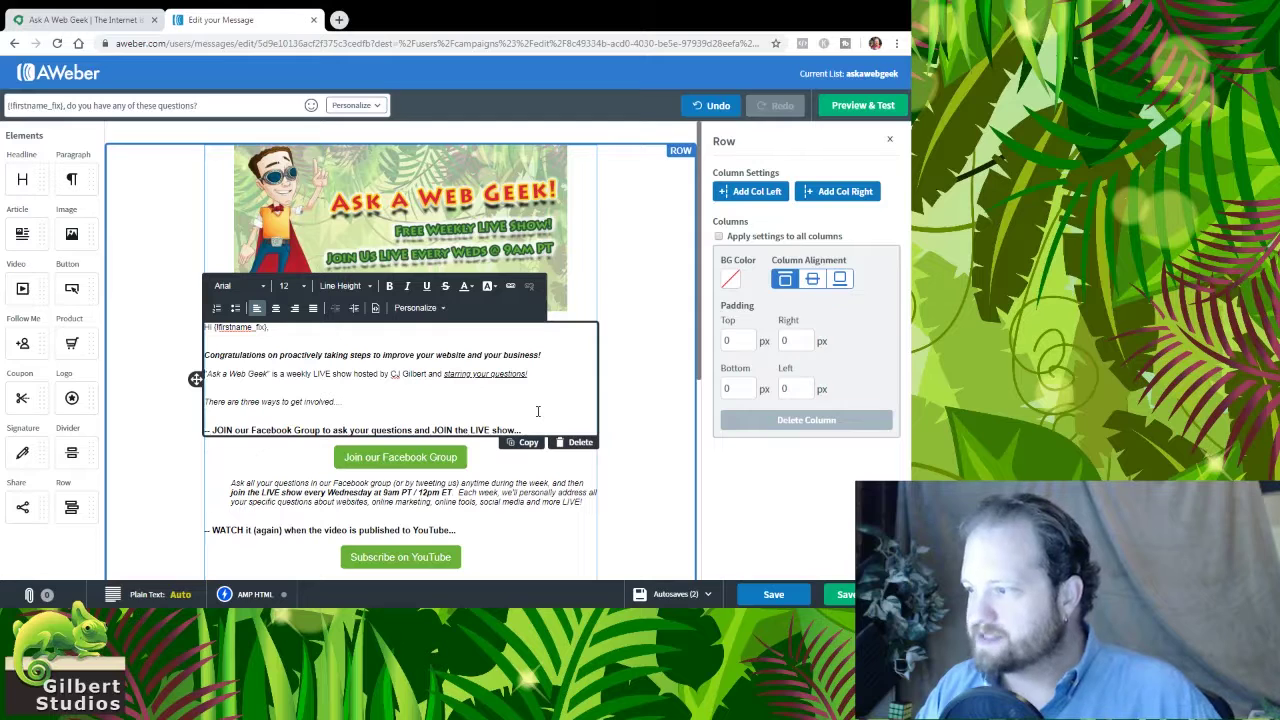
click(537, 411)
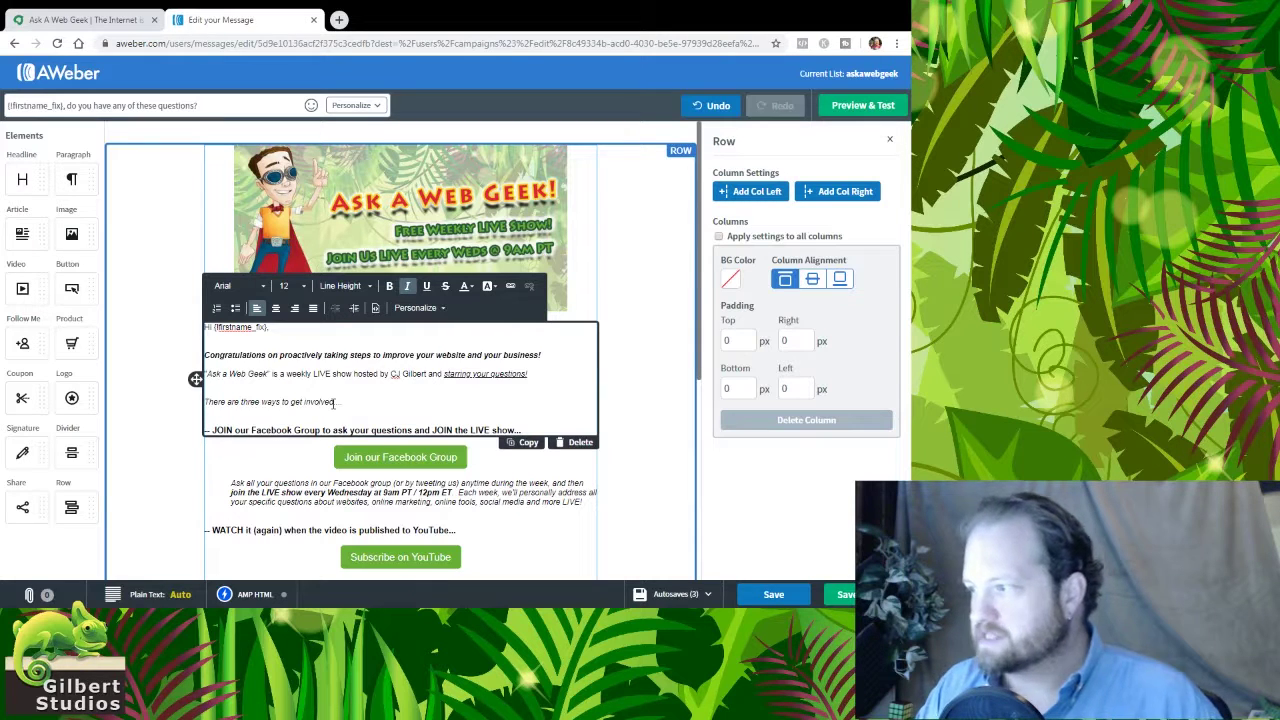
click(333, 403)
key(ctrl+i)
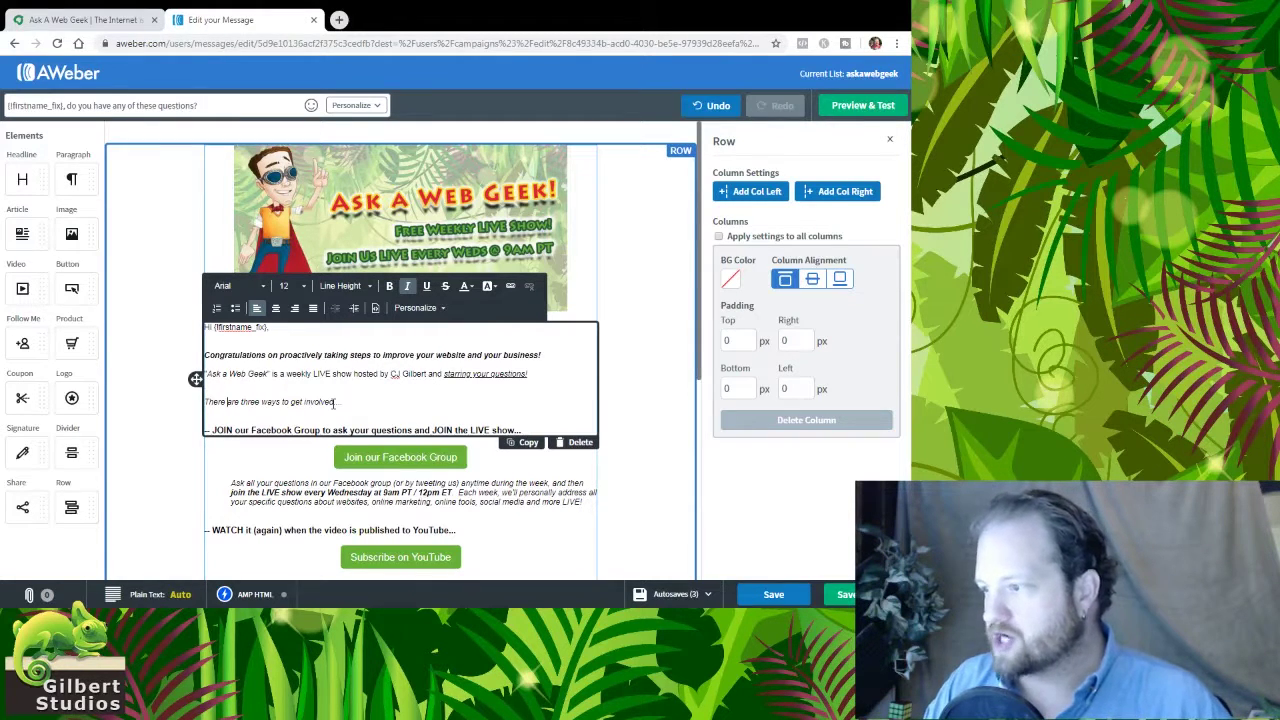
text(We have had)
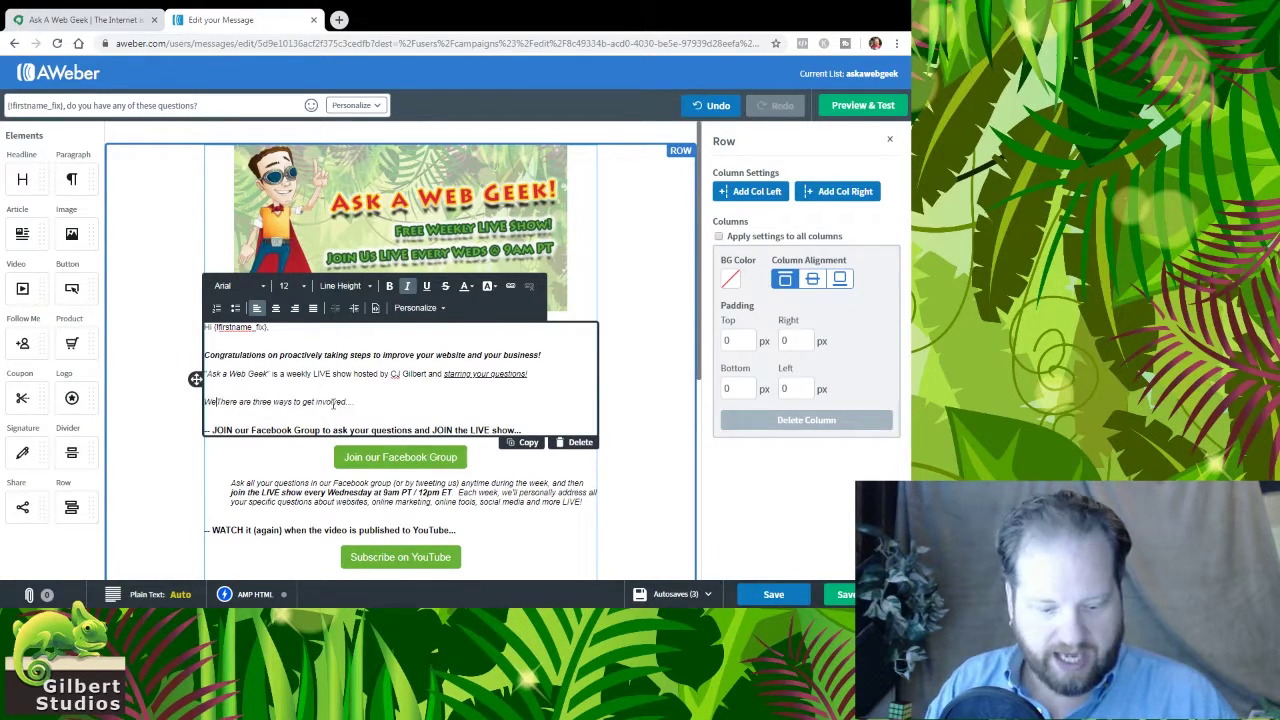
text( some amazing)
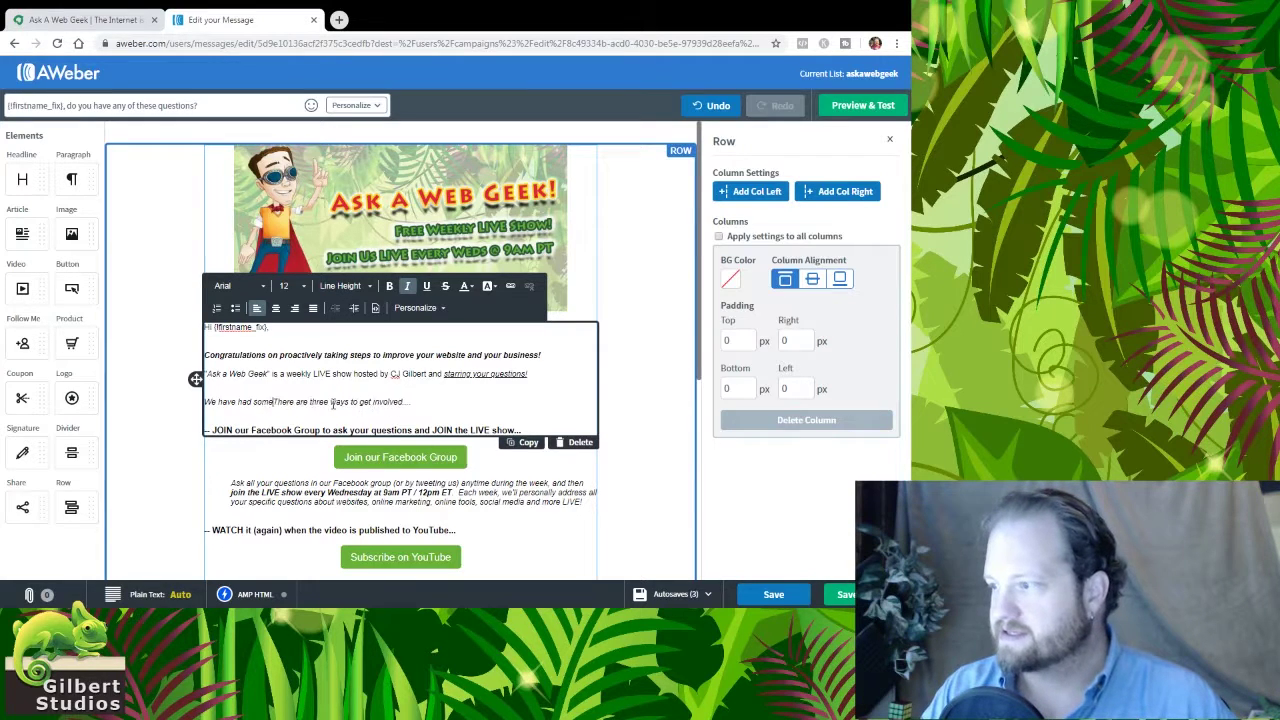
text( que)
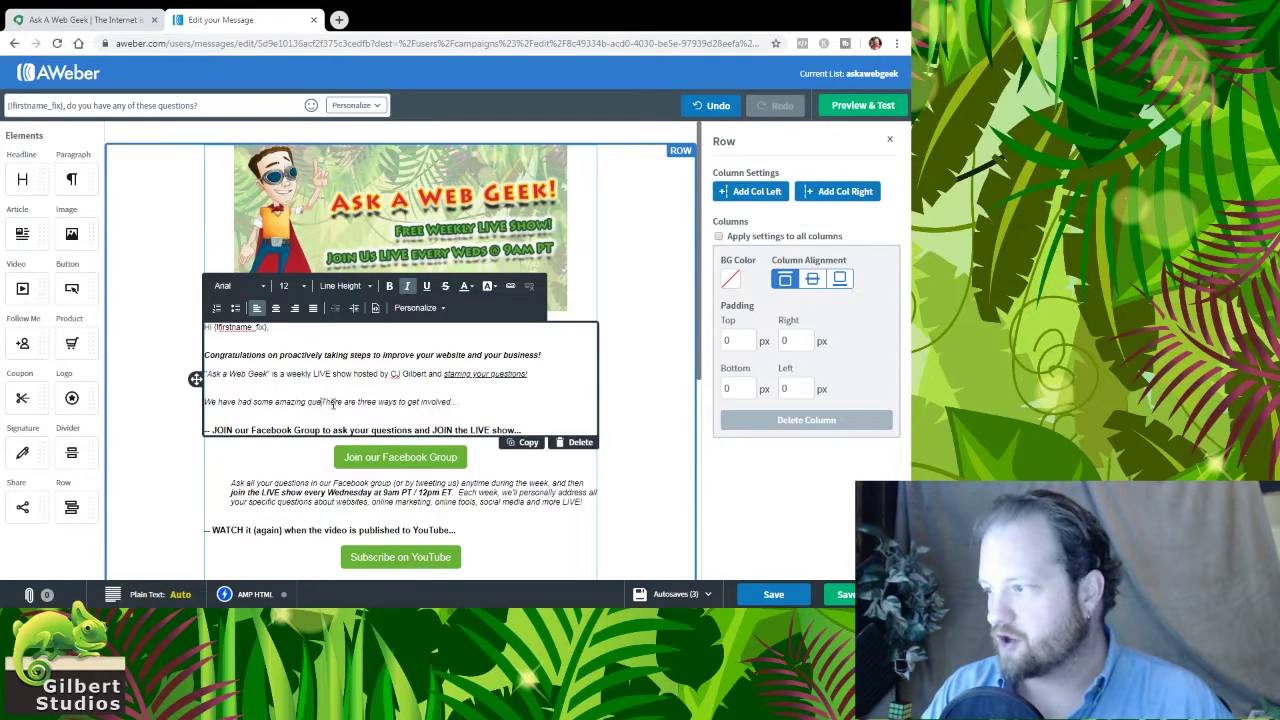
text(st)
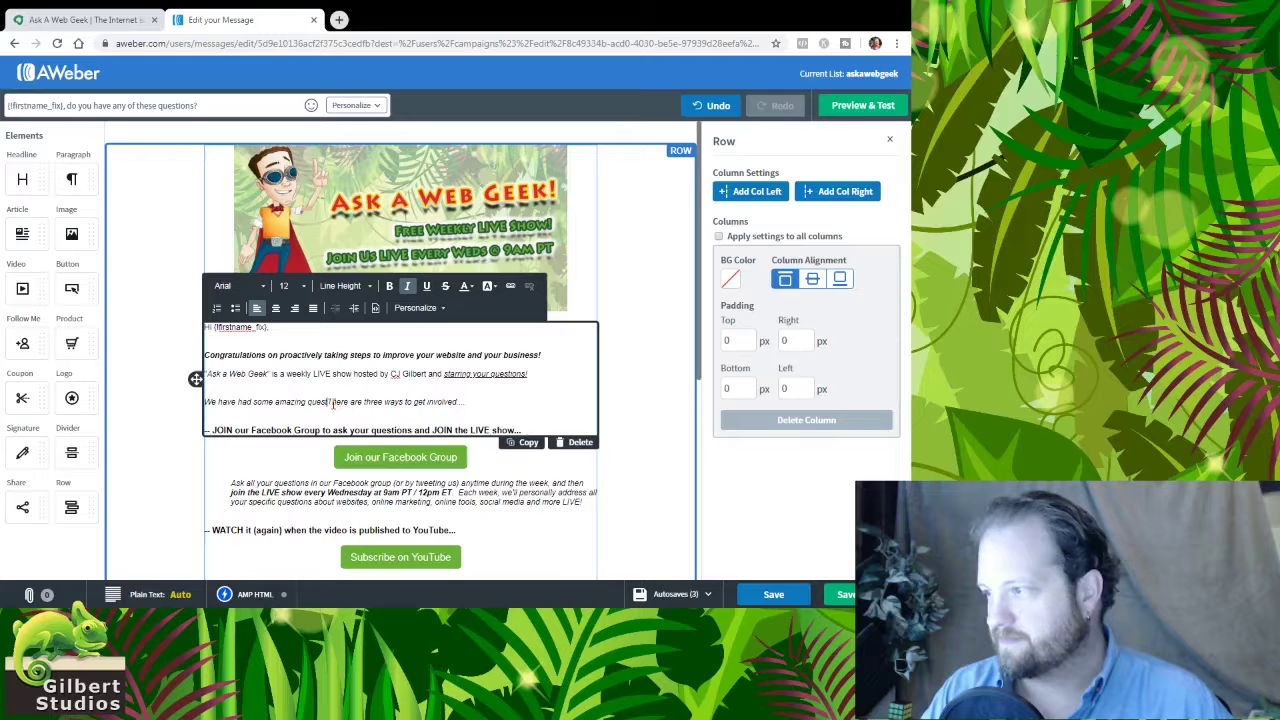
text(ions)
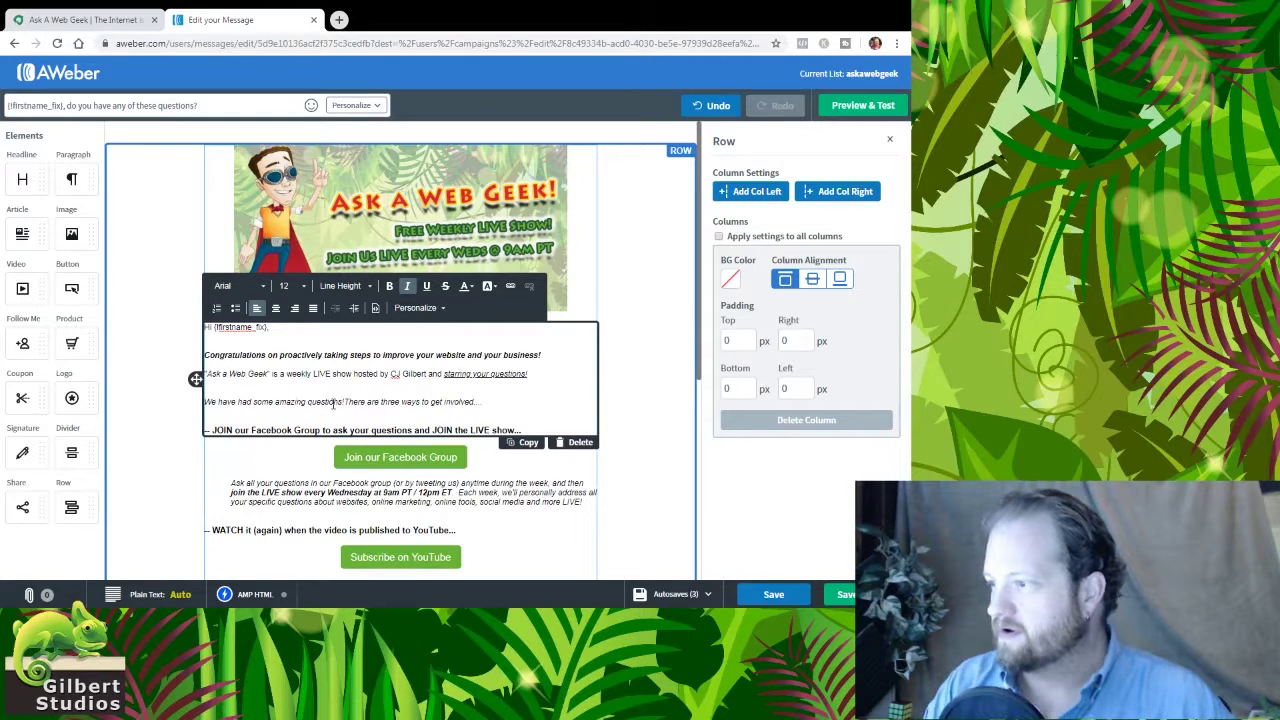
key(shift+End)
key(BackSpace)
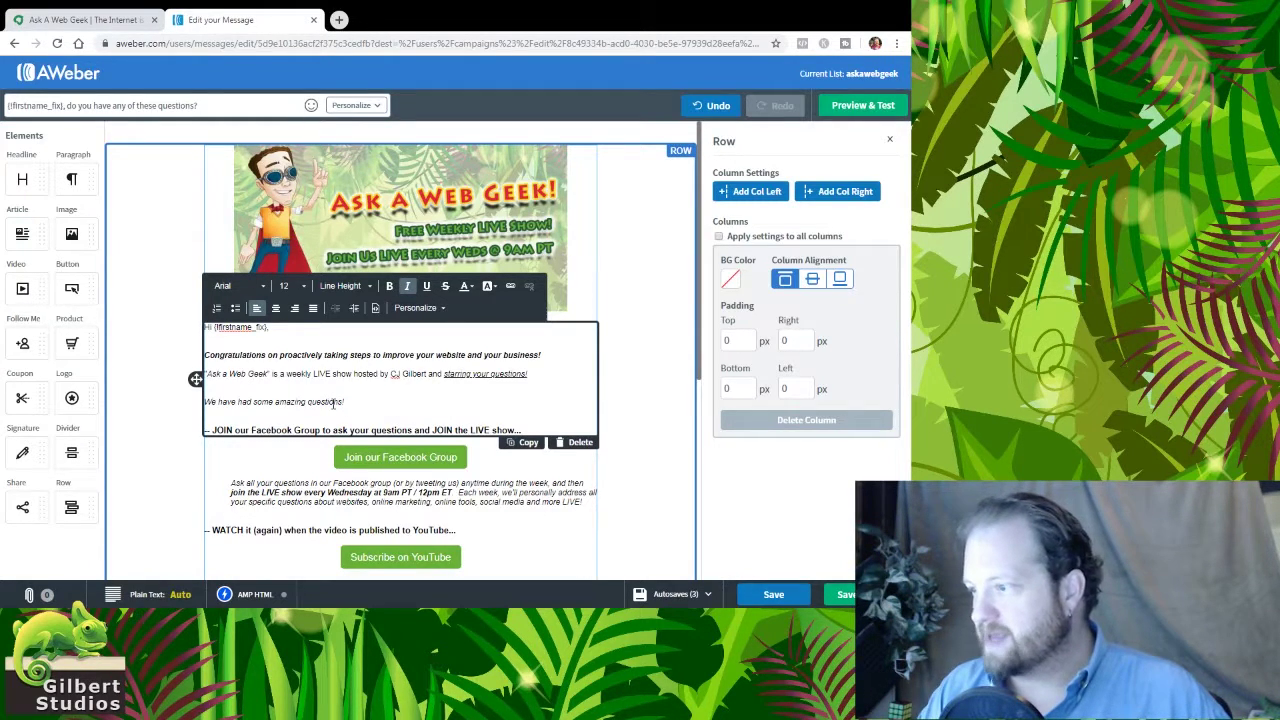
- Continue the new intro line with "Here is a quick recap, so you can jump to the show with the answers you need next!"
text(H)
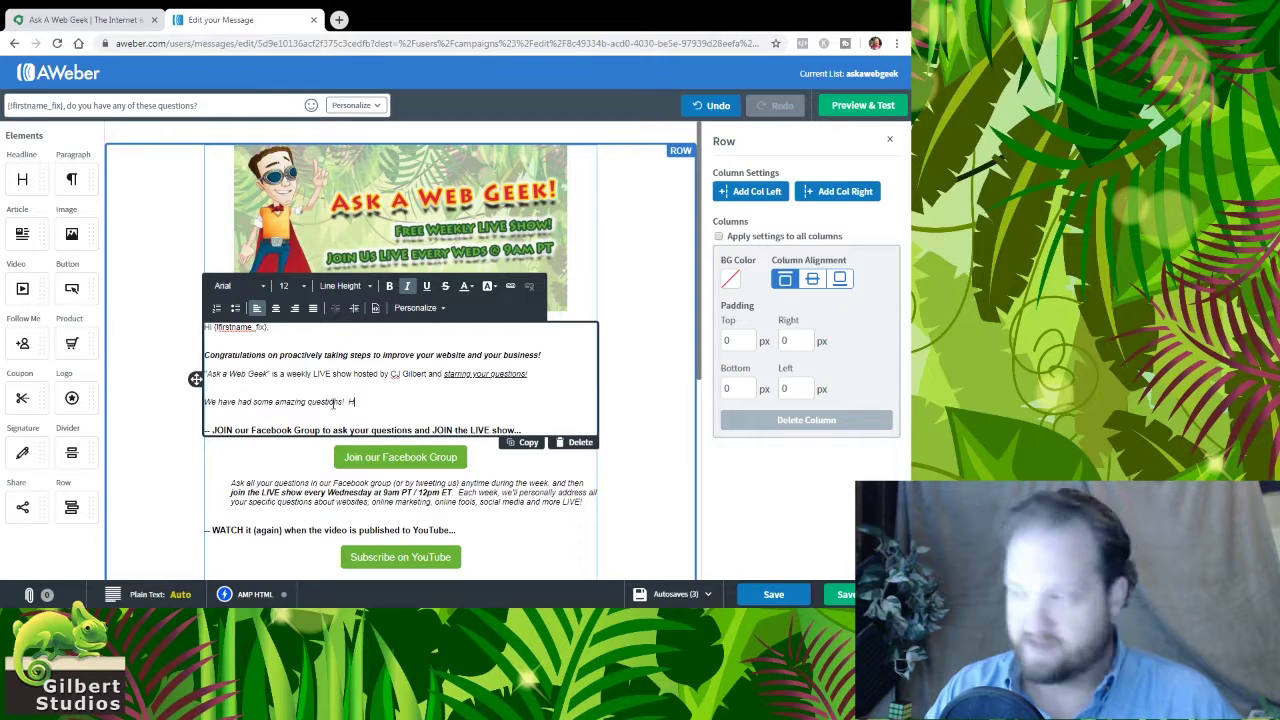
text(ere is a)
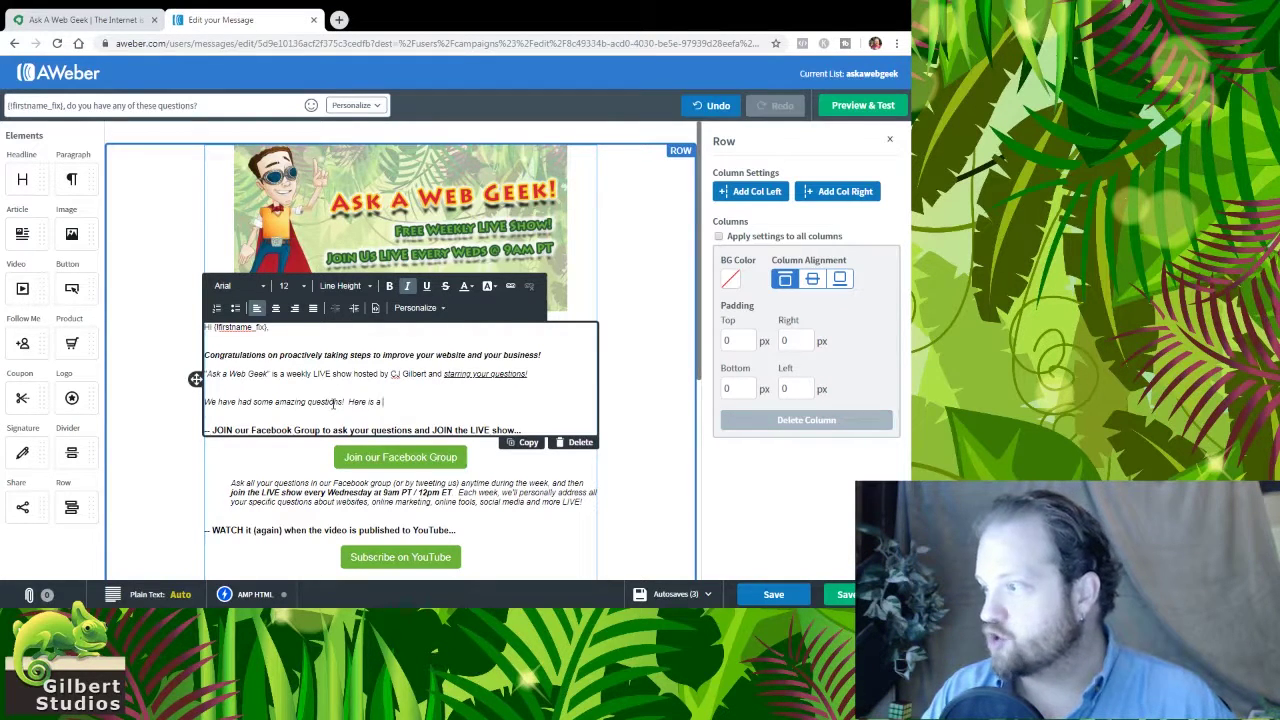
text( quick recap)
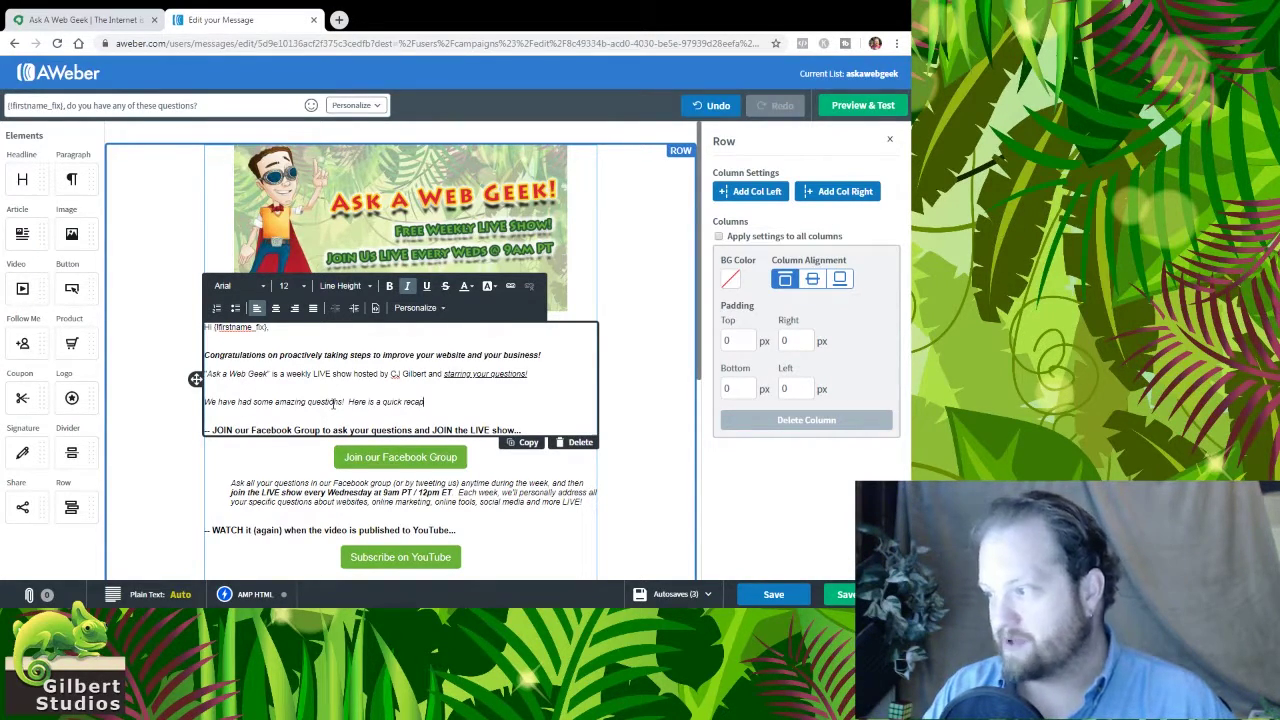
text(, so you )
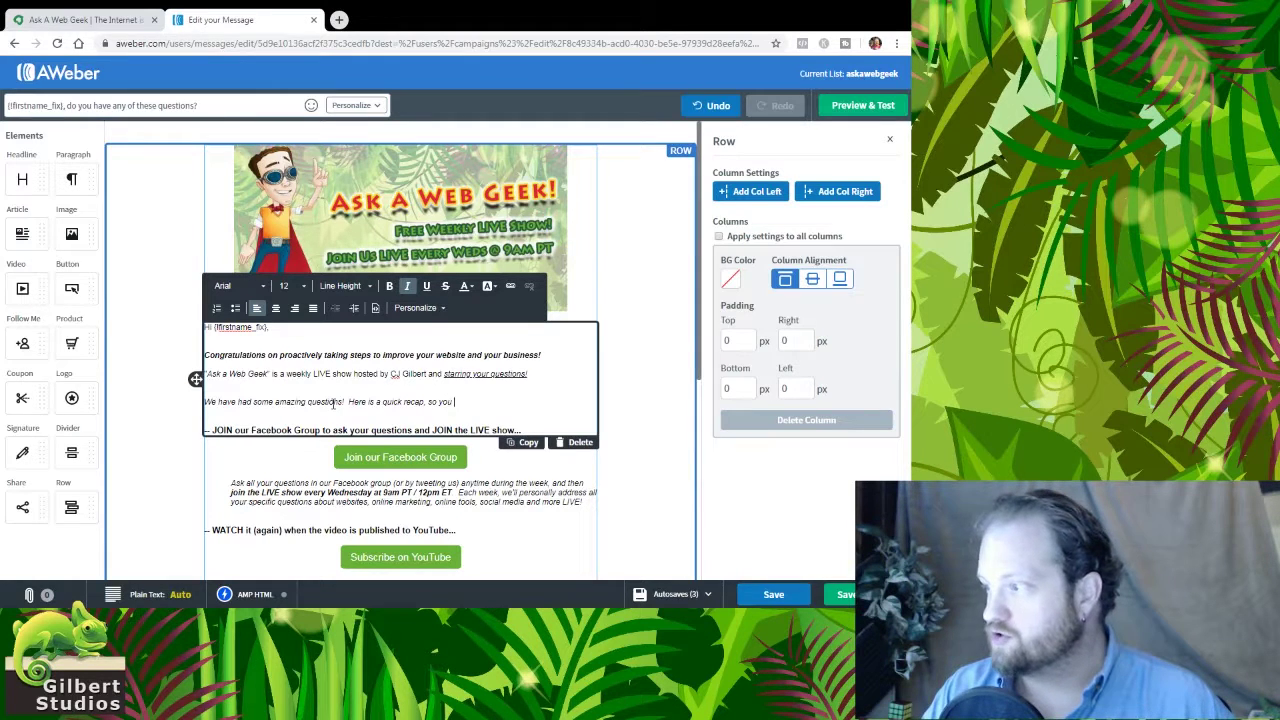
text(can jump to the show)
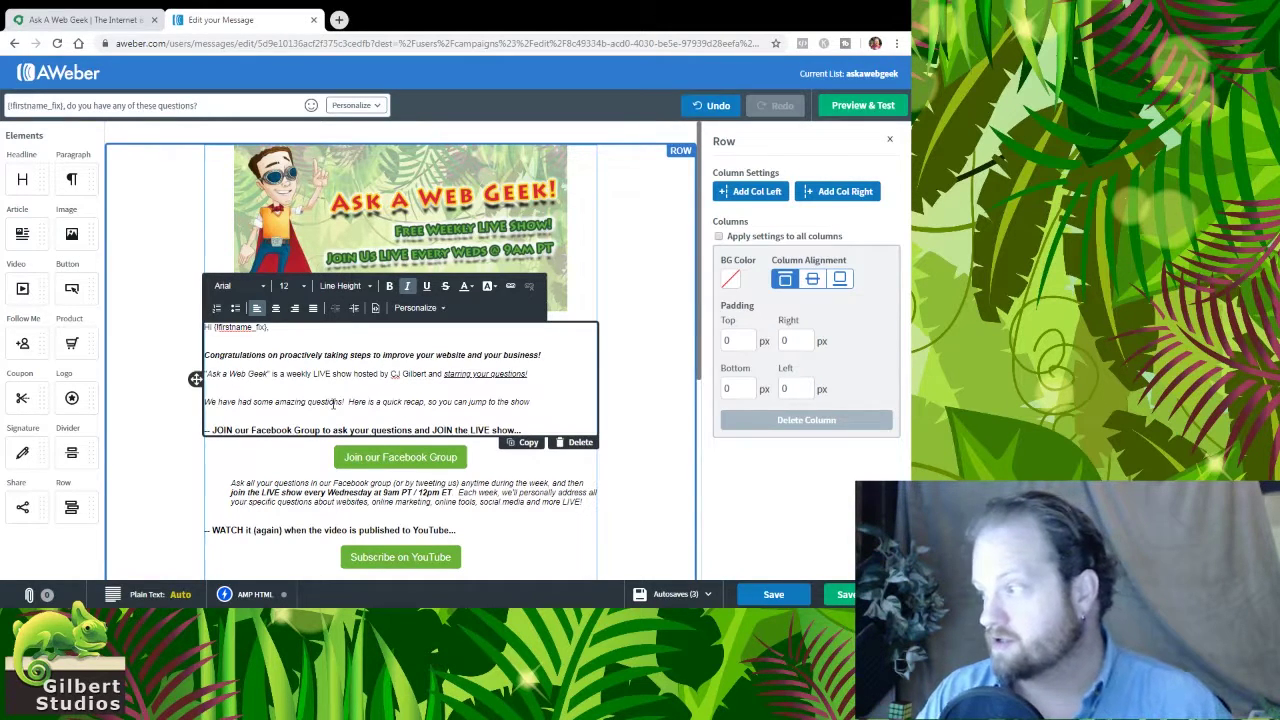
text(the answers)
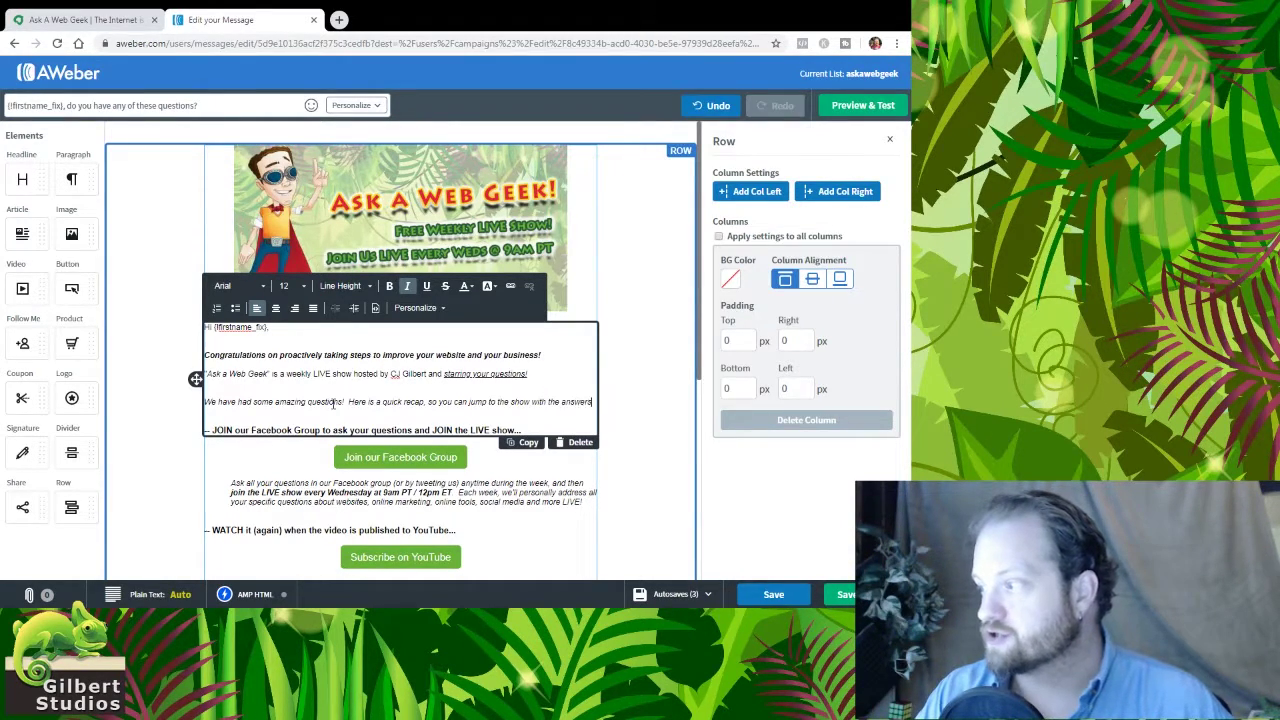
key(Return)
text(you need next!)
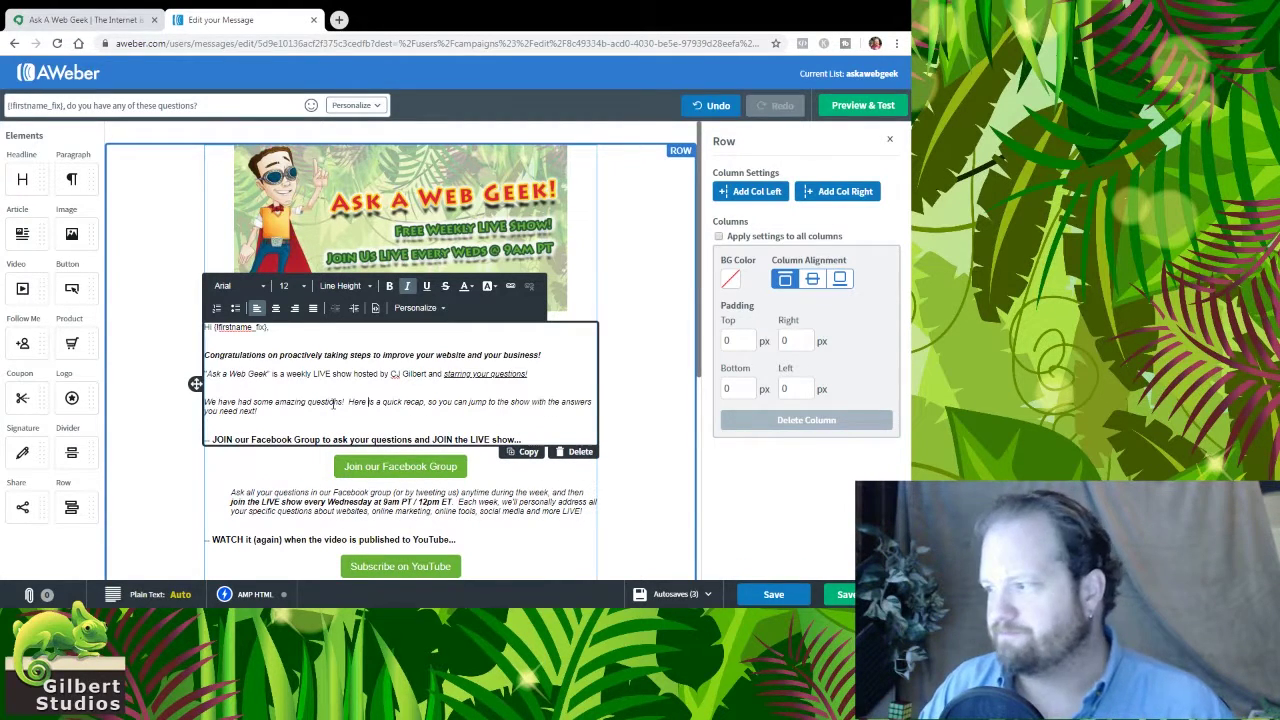
- Extend the amazing-questions sentence with "in our first dozen shows" and separate the recap sentence below it with a blank line
key(Return)
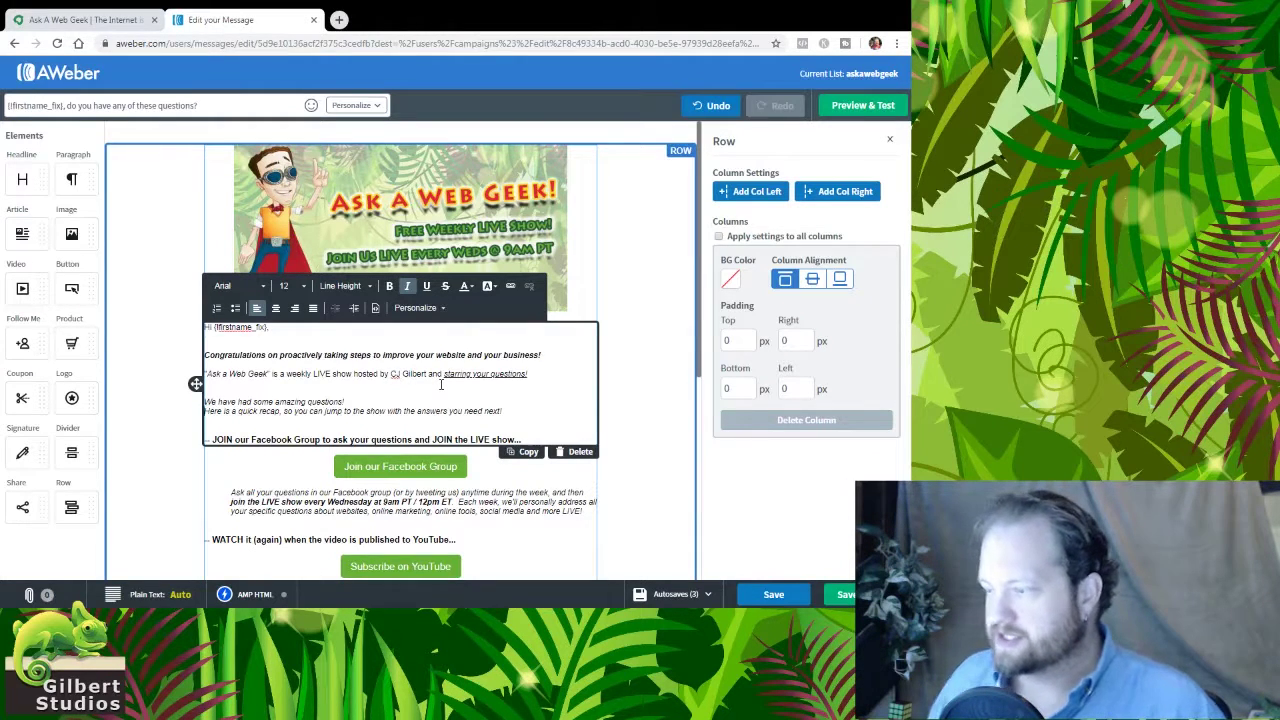
key(BackSpace)
text(in)
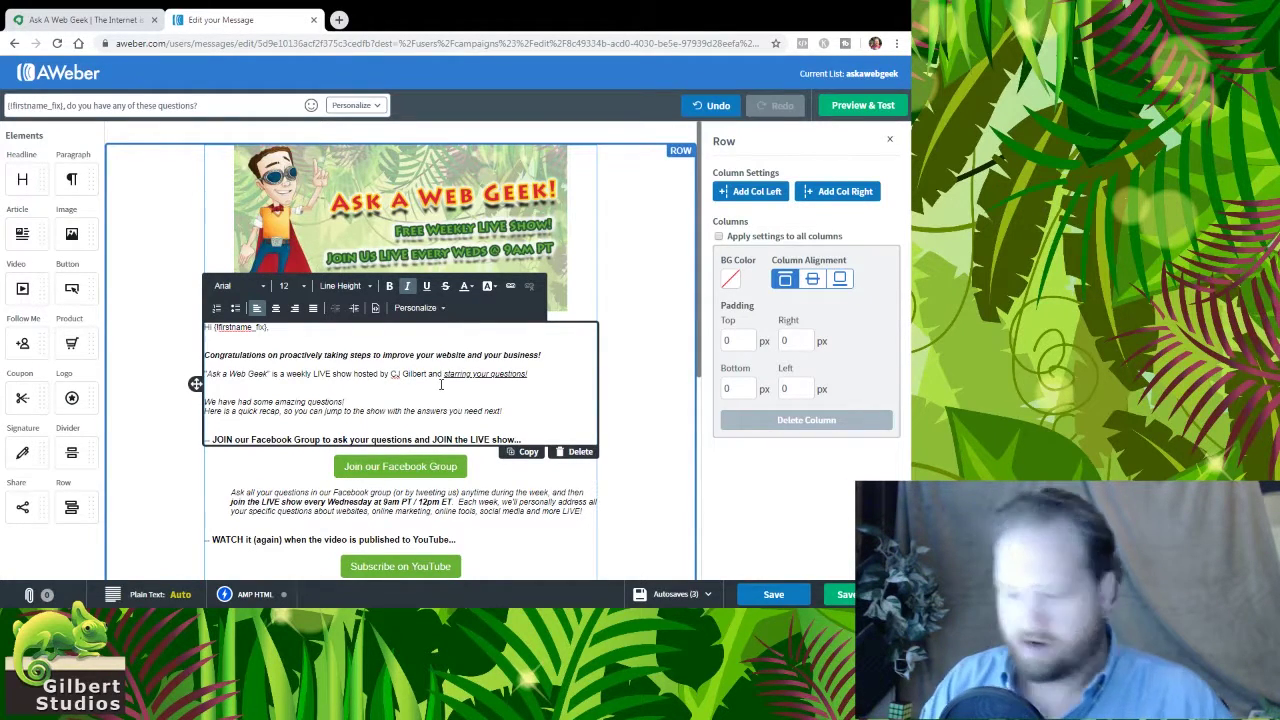
text( our first do)
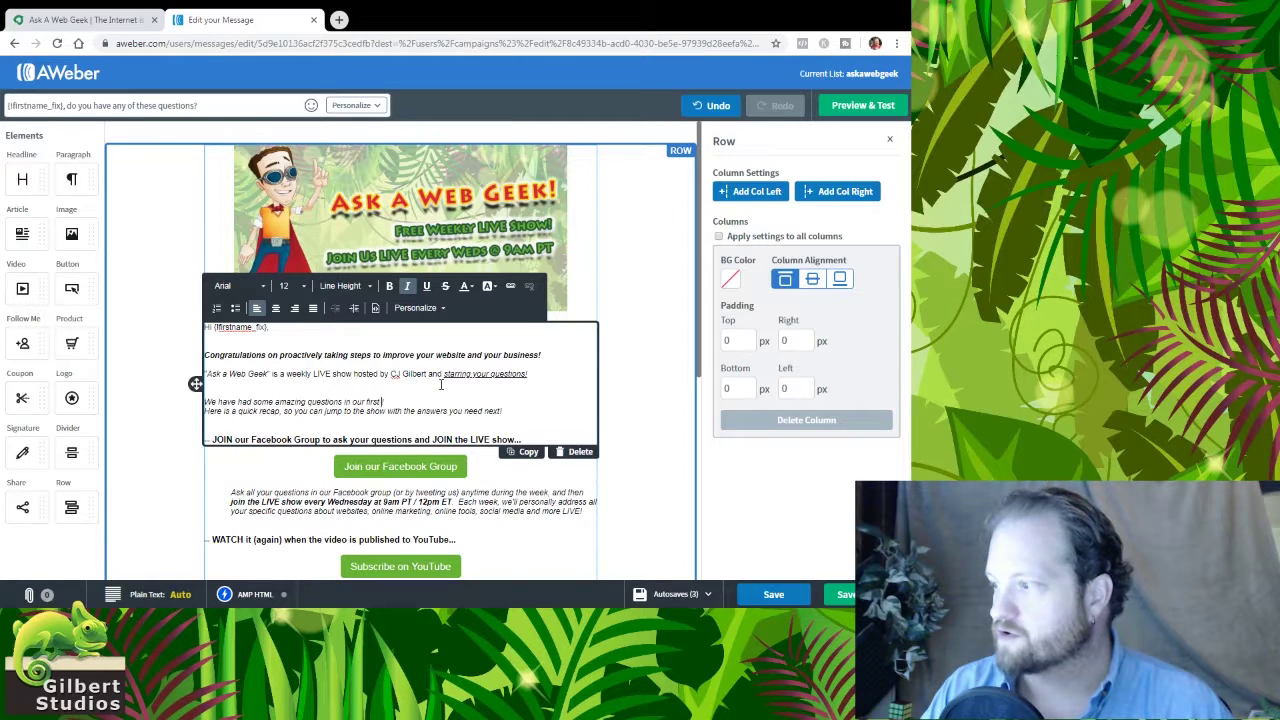
text(ze)
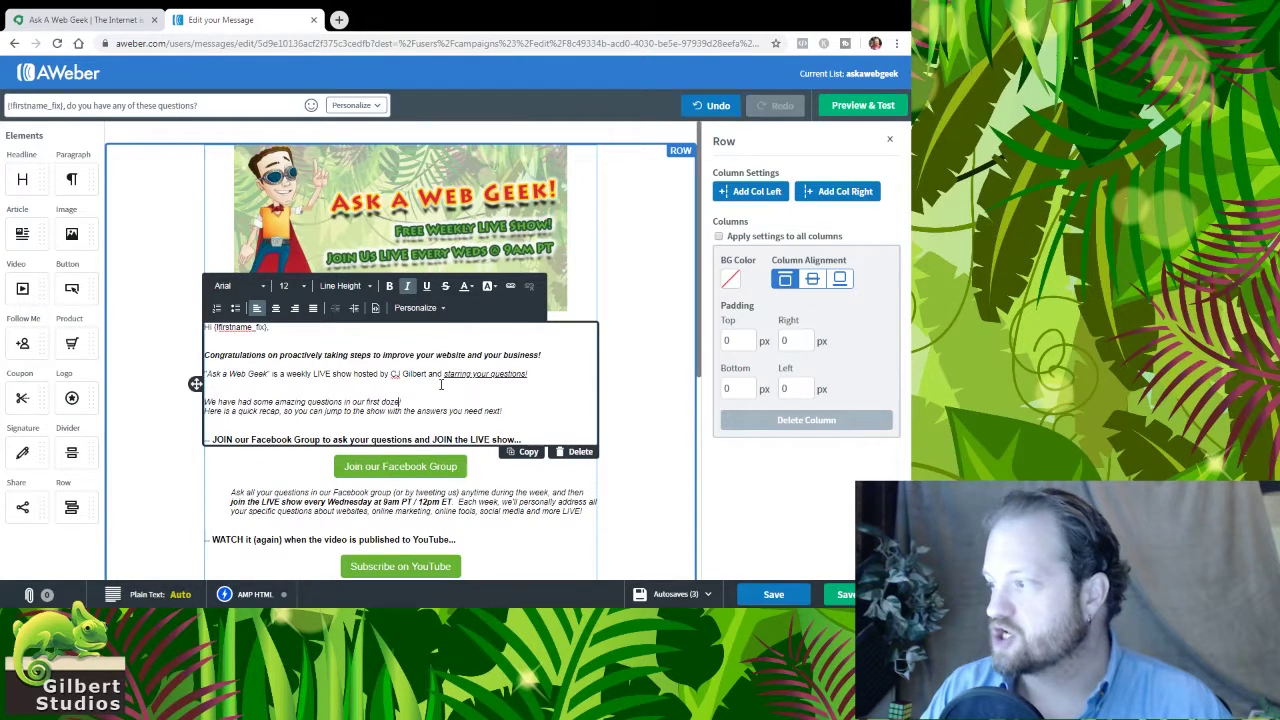
text(n shows!)
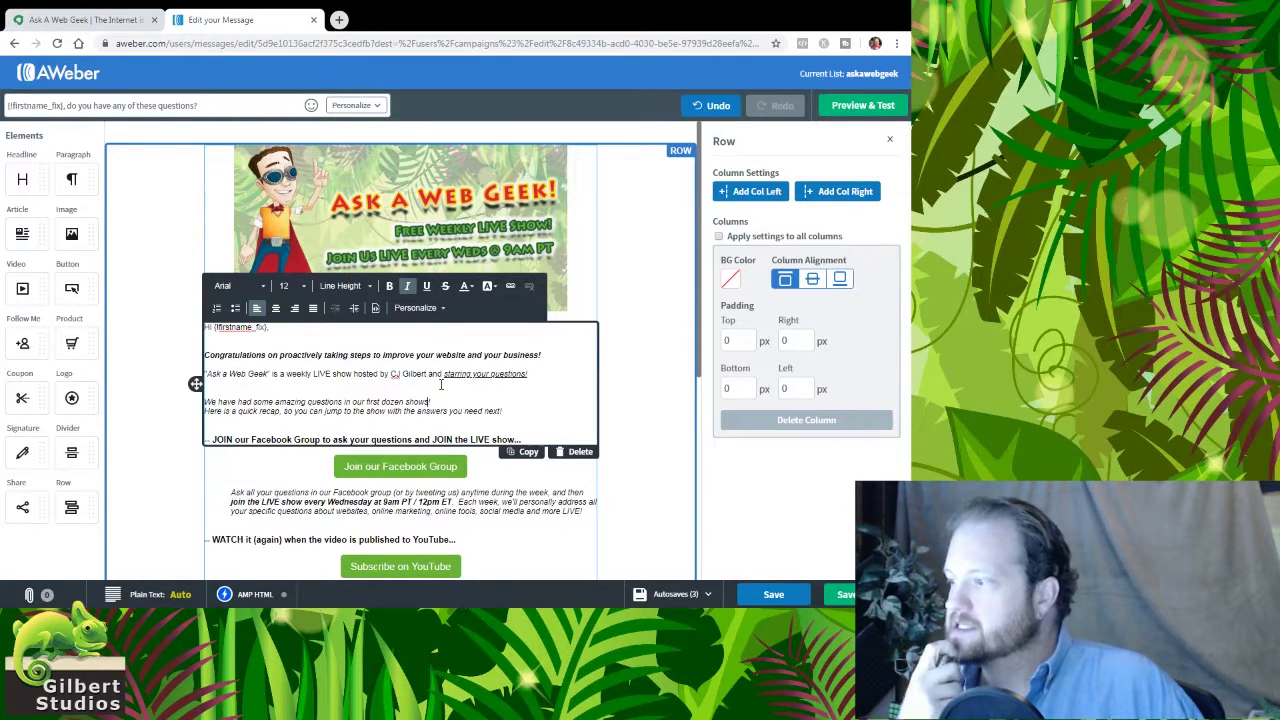
key(Return)
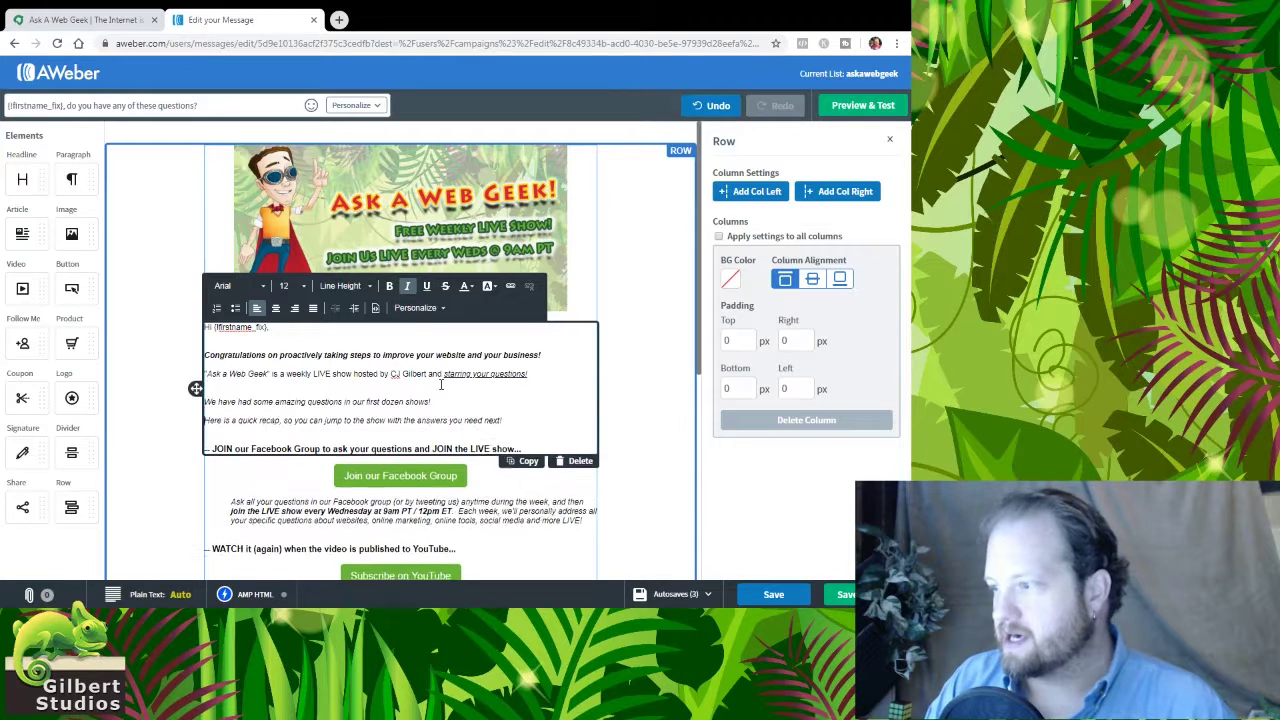
key(Return)
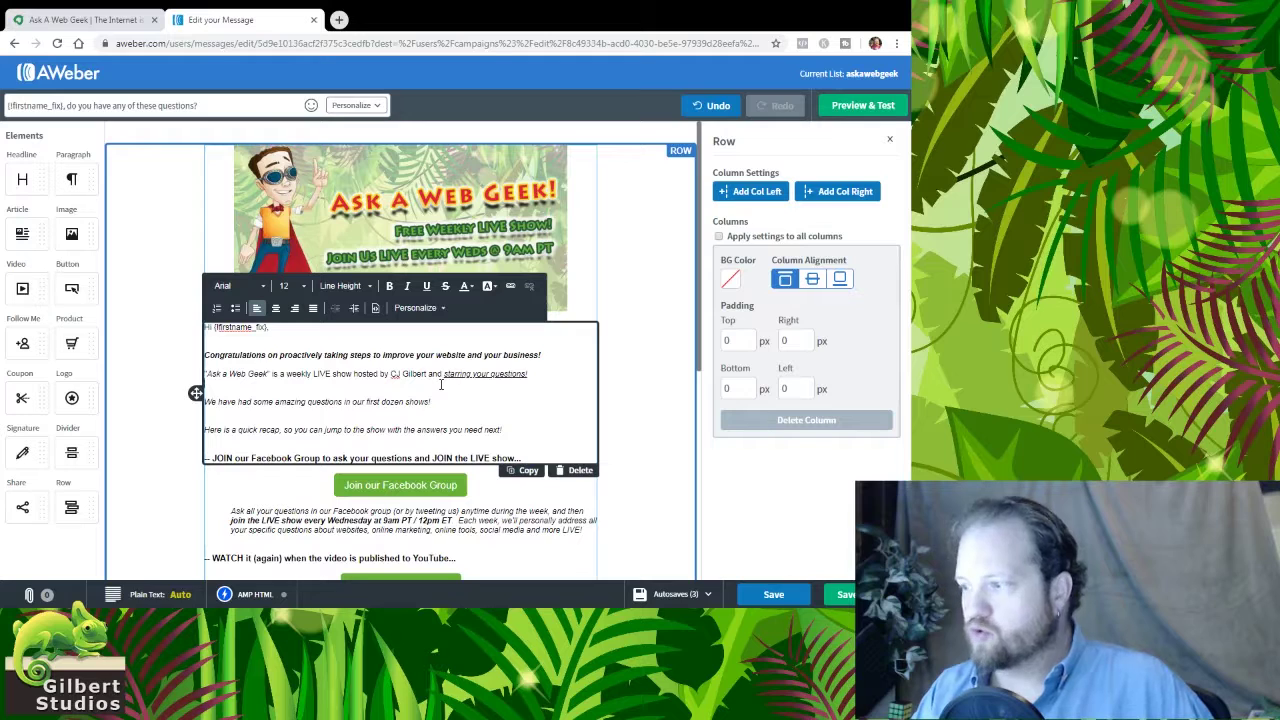
- Insert blank lines above the amazing-questions sentence and add the line "Start Here!" below the show description
key(Return)
key(Return)
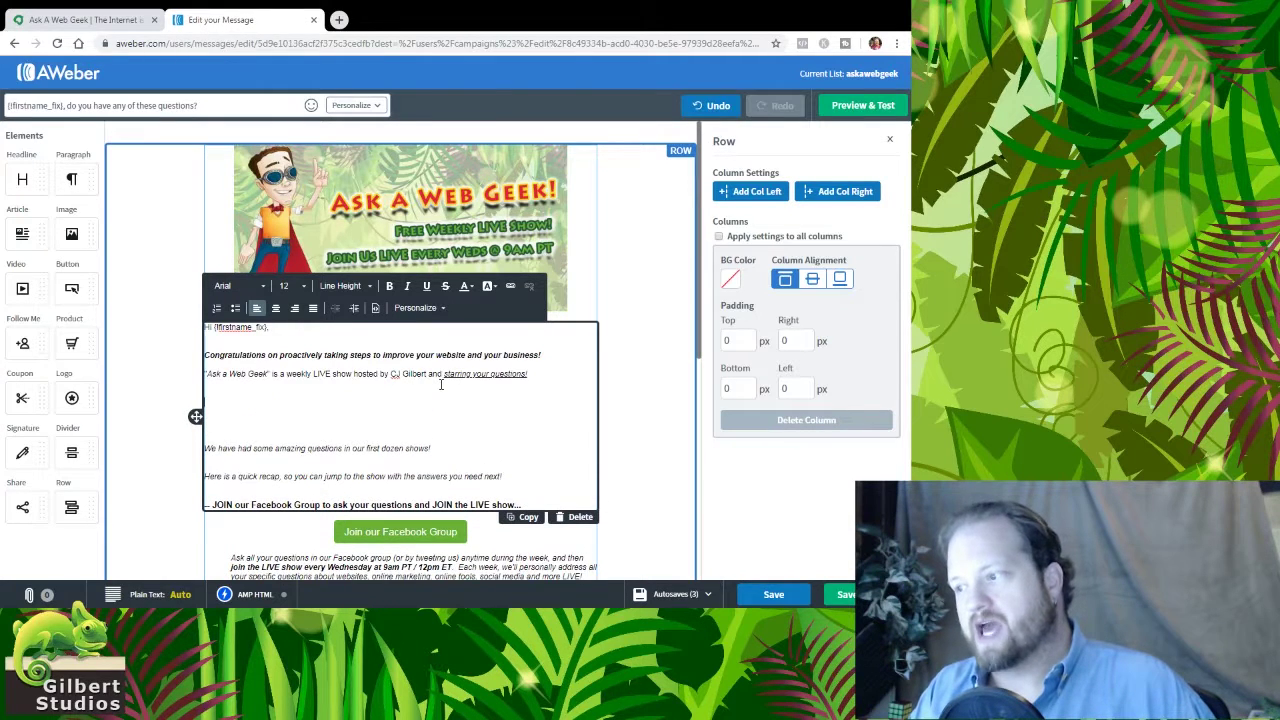
key(Return)
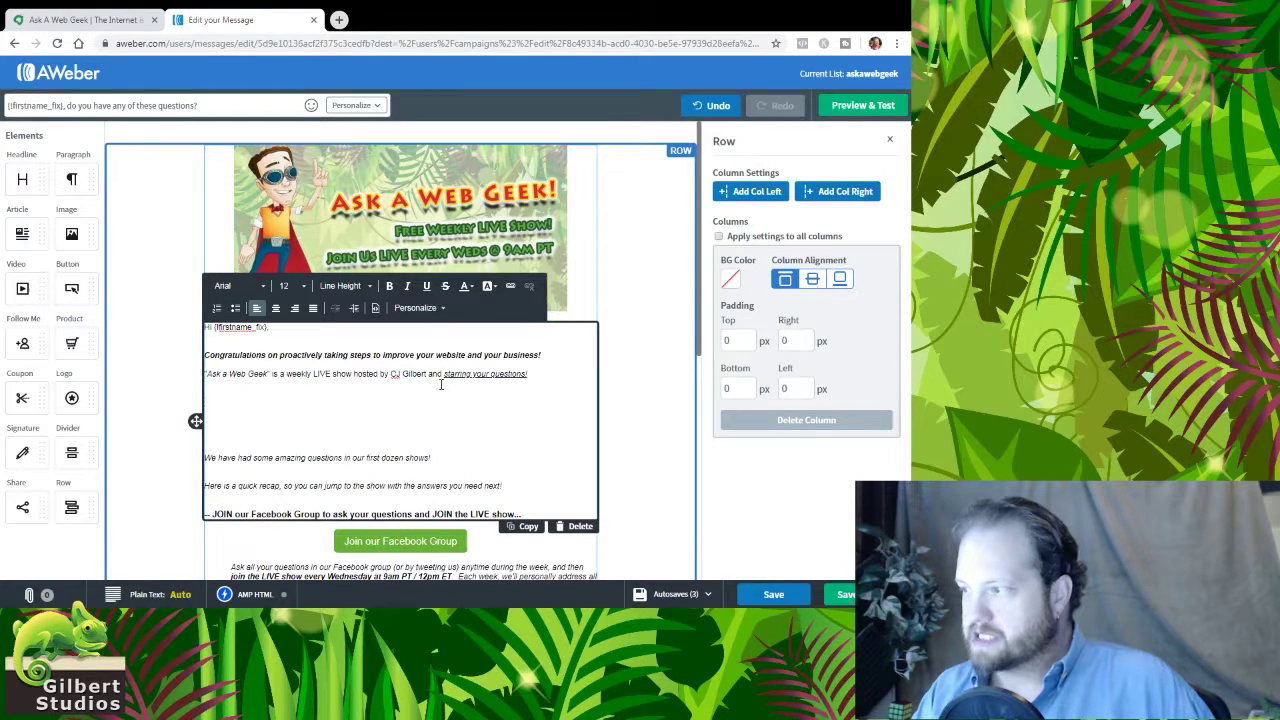
text(Sta)
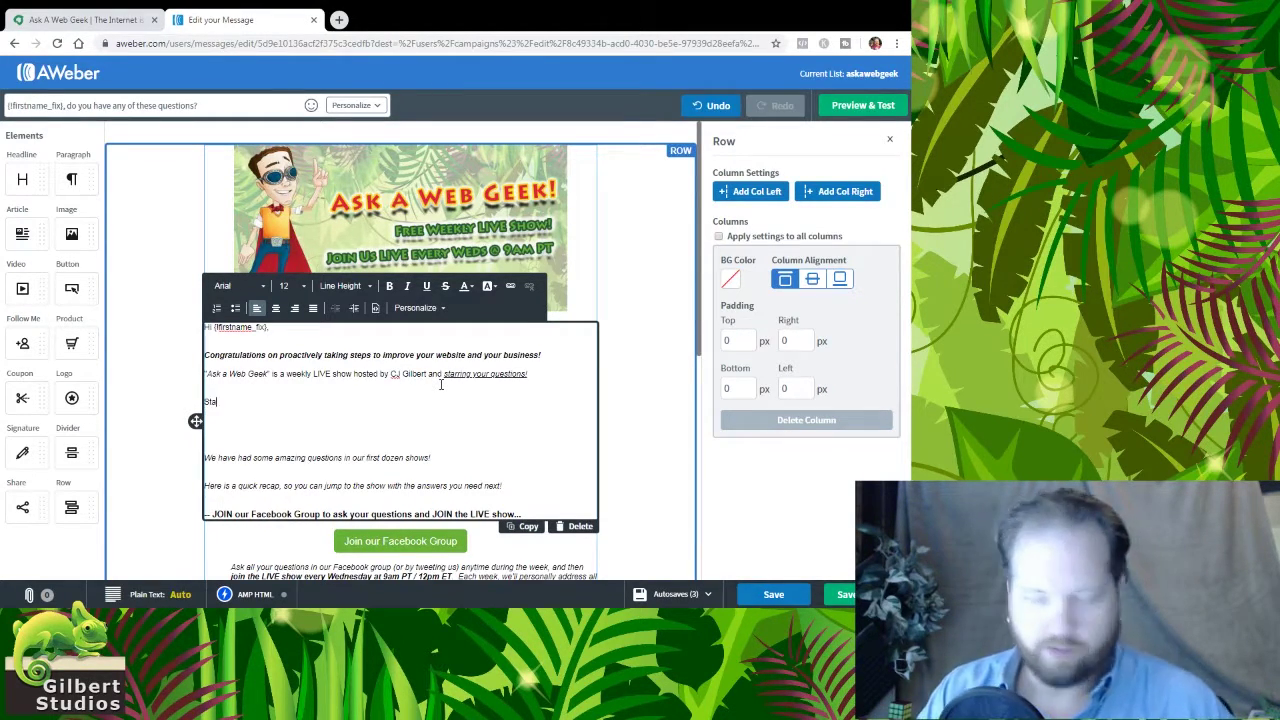
text(rt Here!)
key(Return)
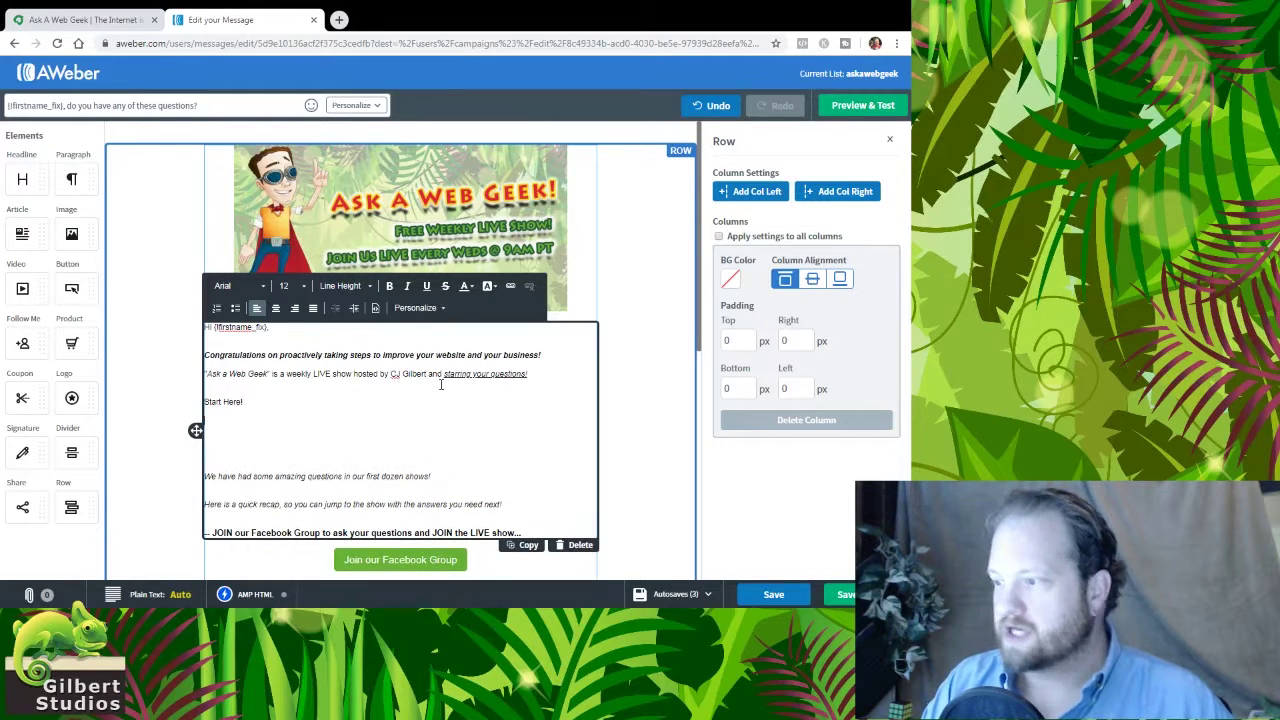
- Add the line "Check out our 5-min Episode Zero" below "Start Here!"
text(Check out E)
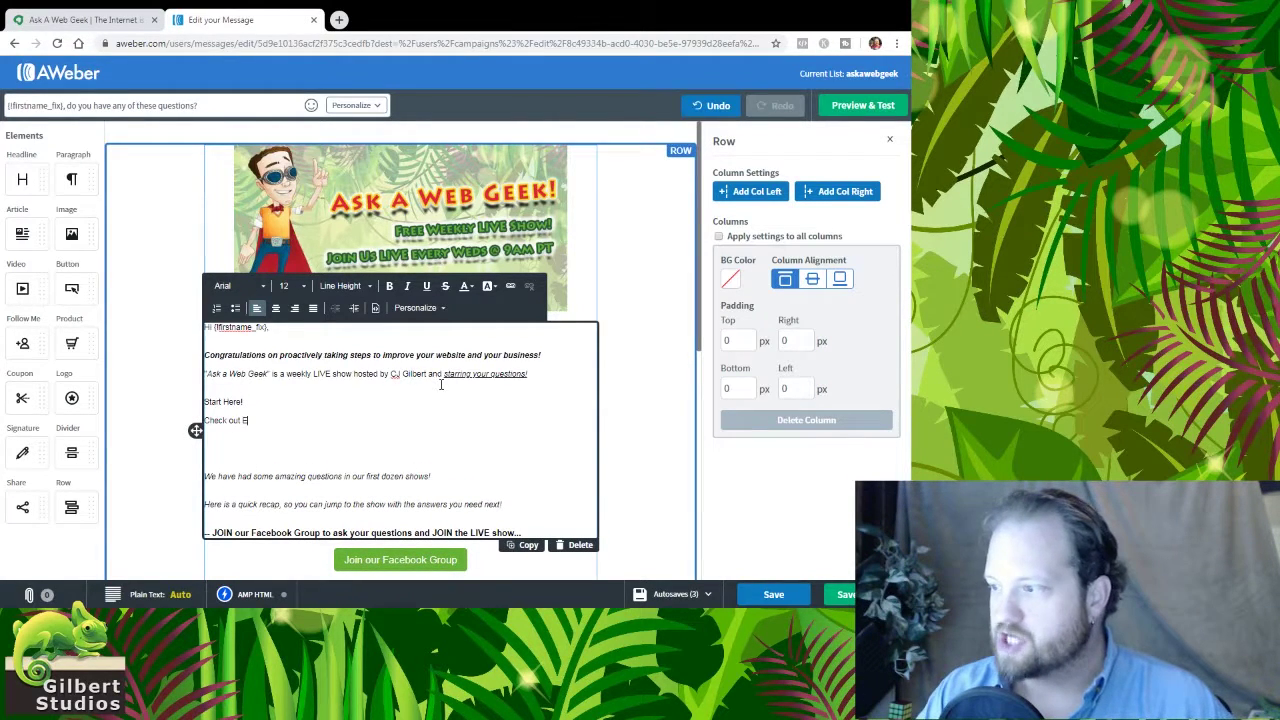
text(pd)
text(iso)
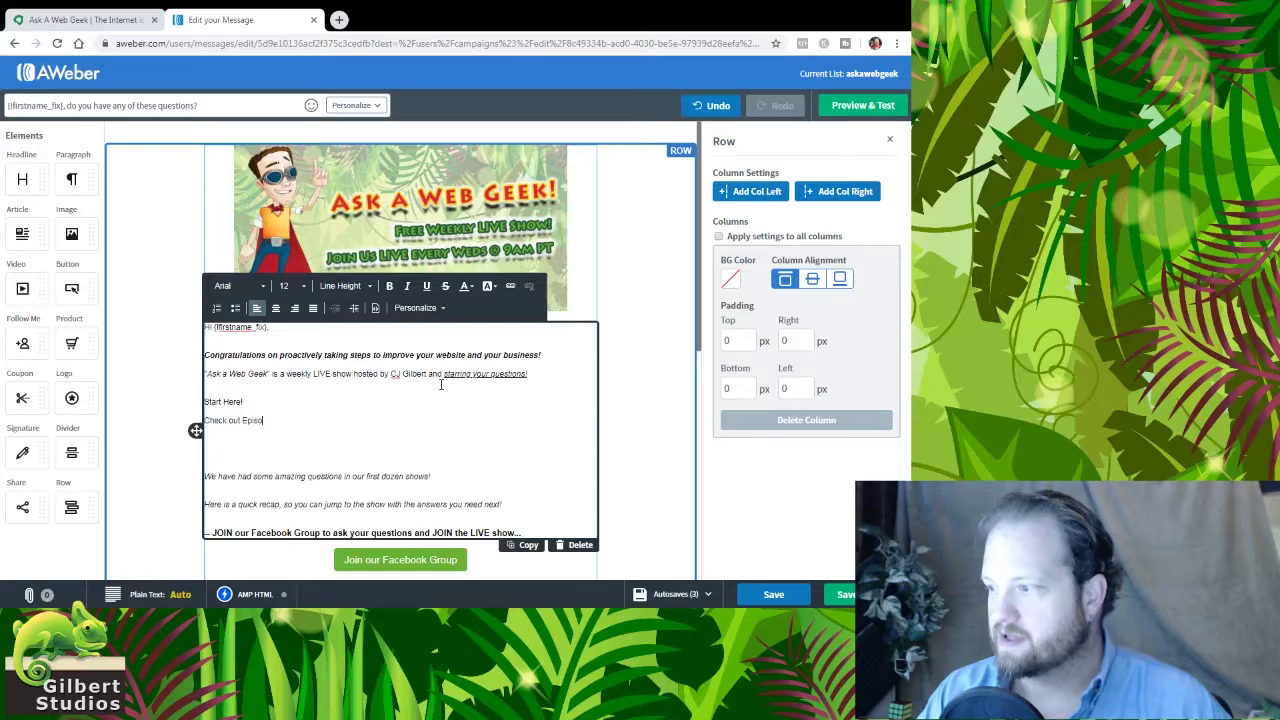
text(de Zero)
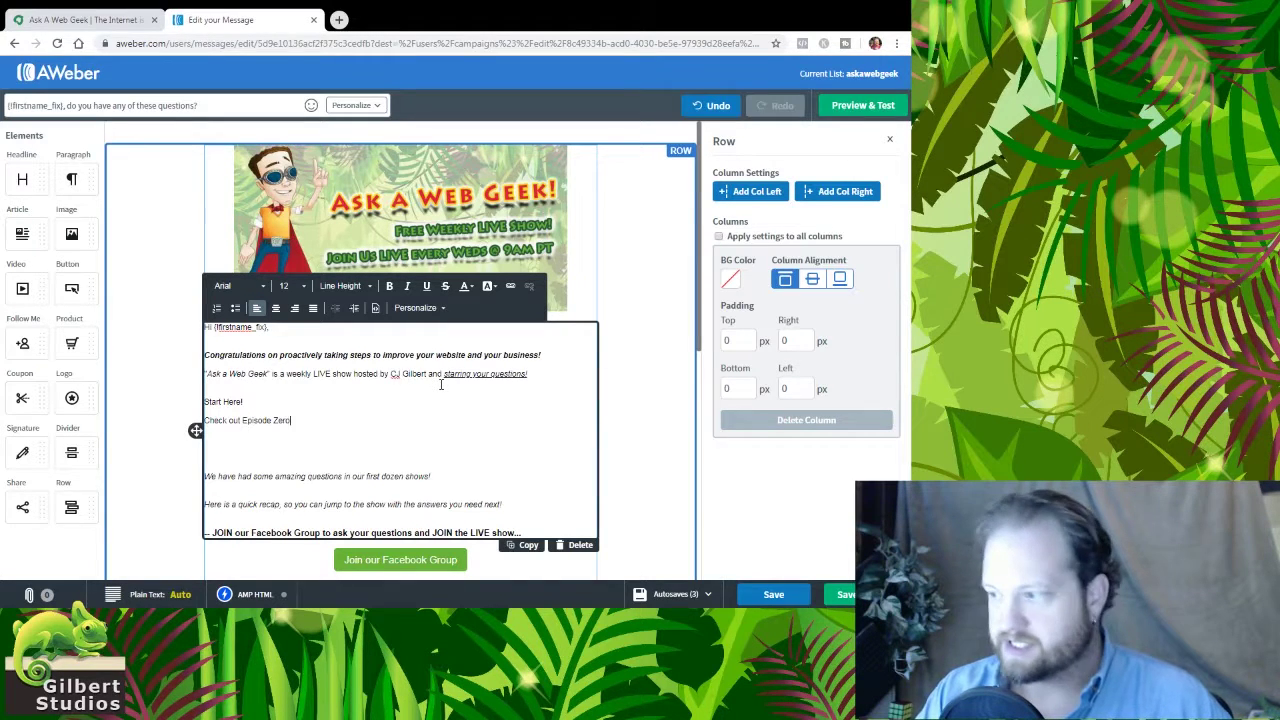
key(Left)
key(Left)
key(Left)
key(Left)
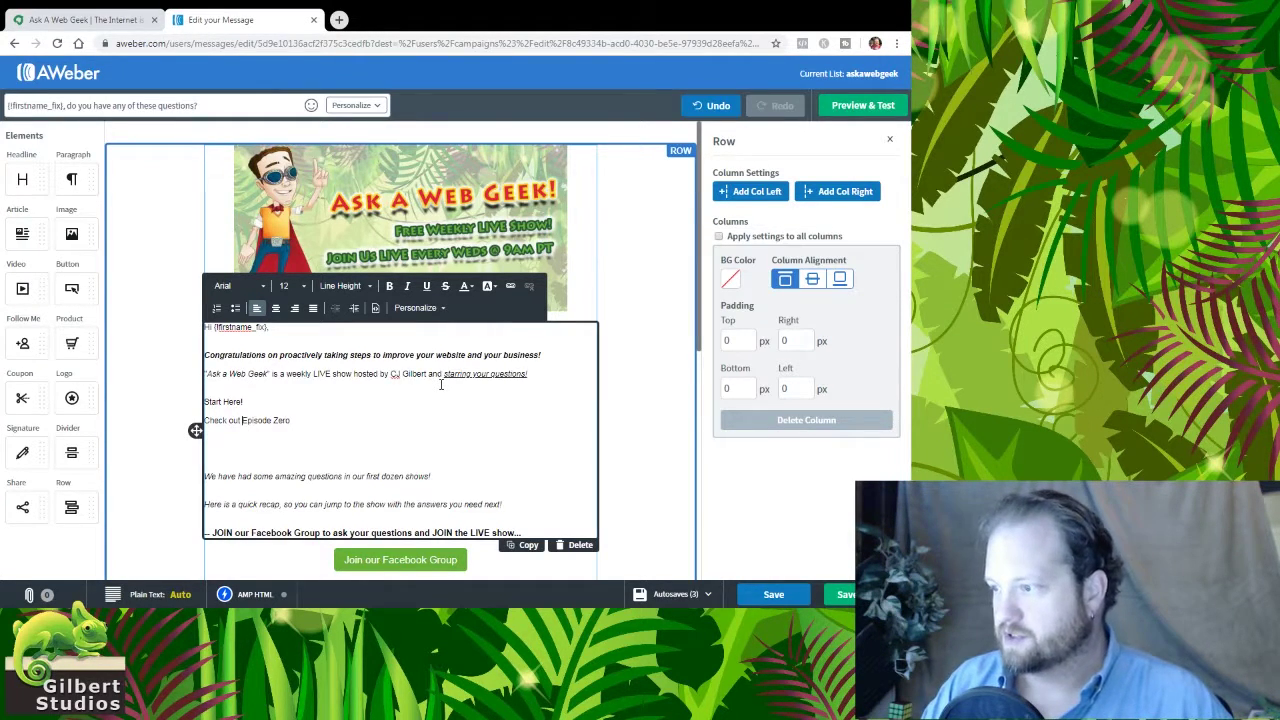
text(our 5)
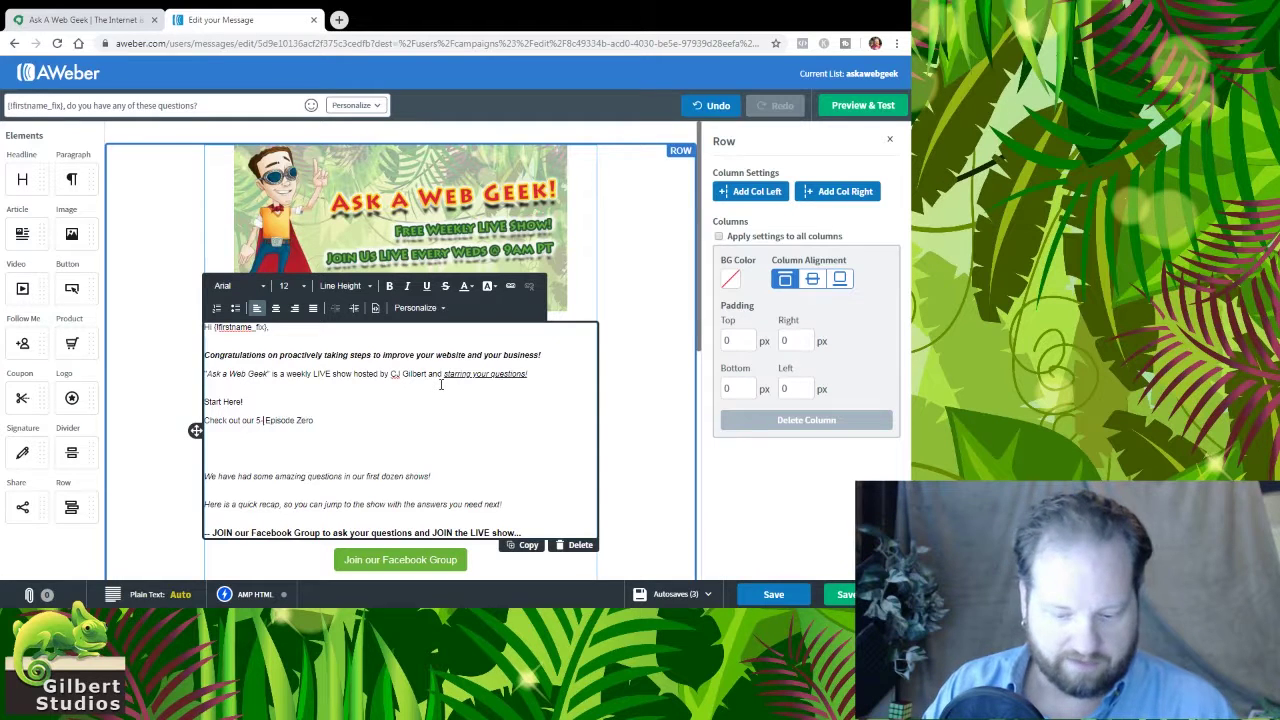
key(BackSpace)
text(-min Episode)
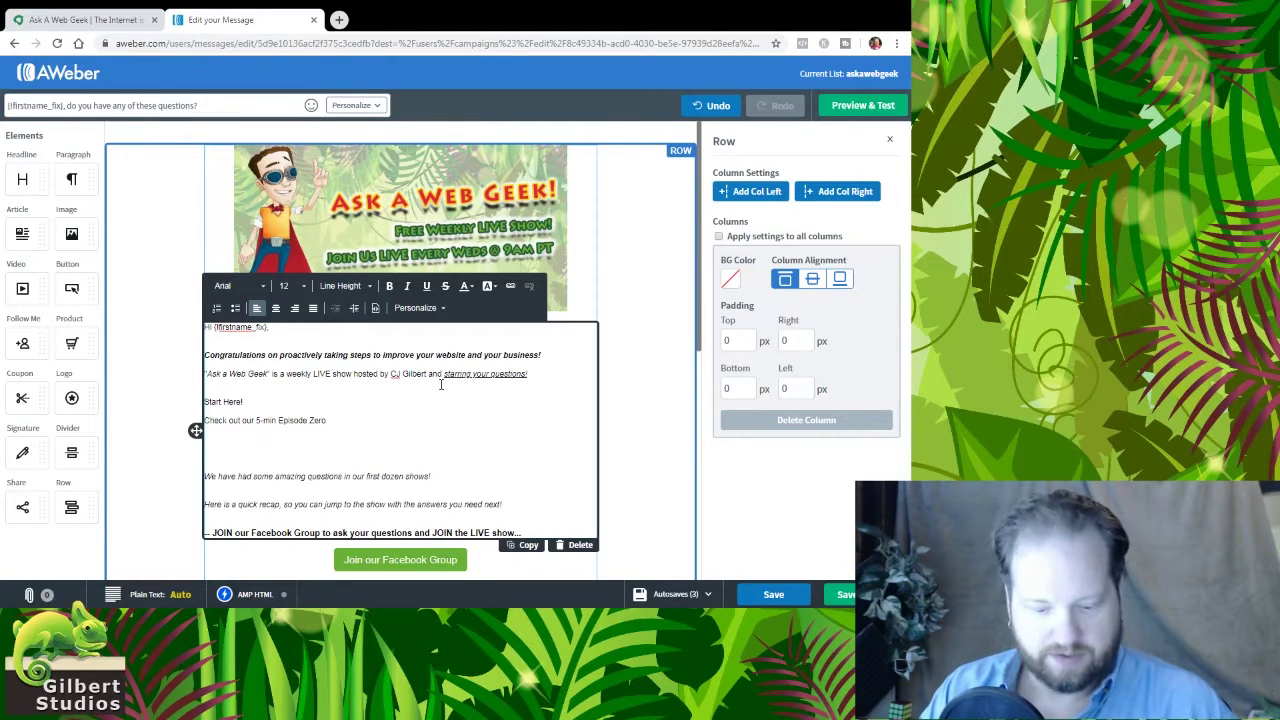
- Finish the Episode Zero line with "to here how the show works each week!"
text( Zero to here how the show wor)
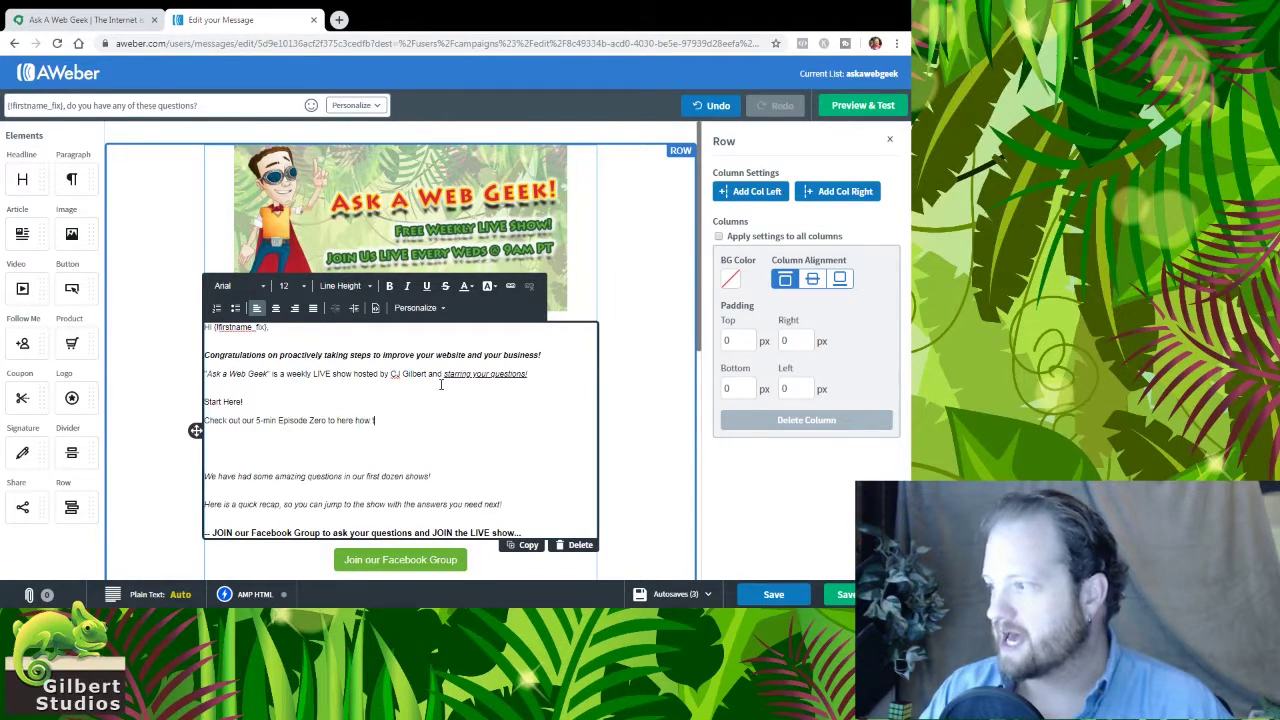
text(ks )
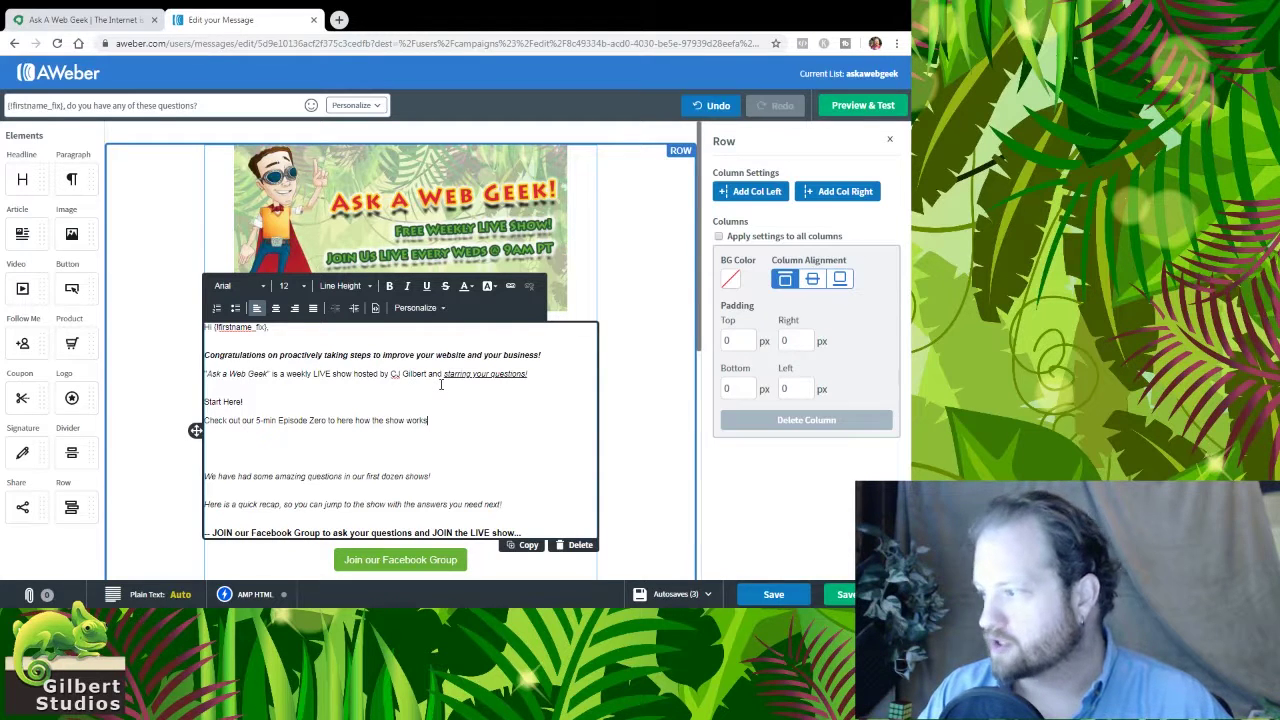
text(each week!)
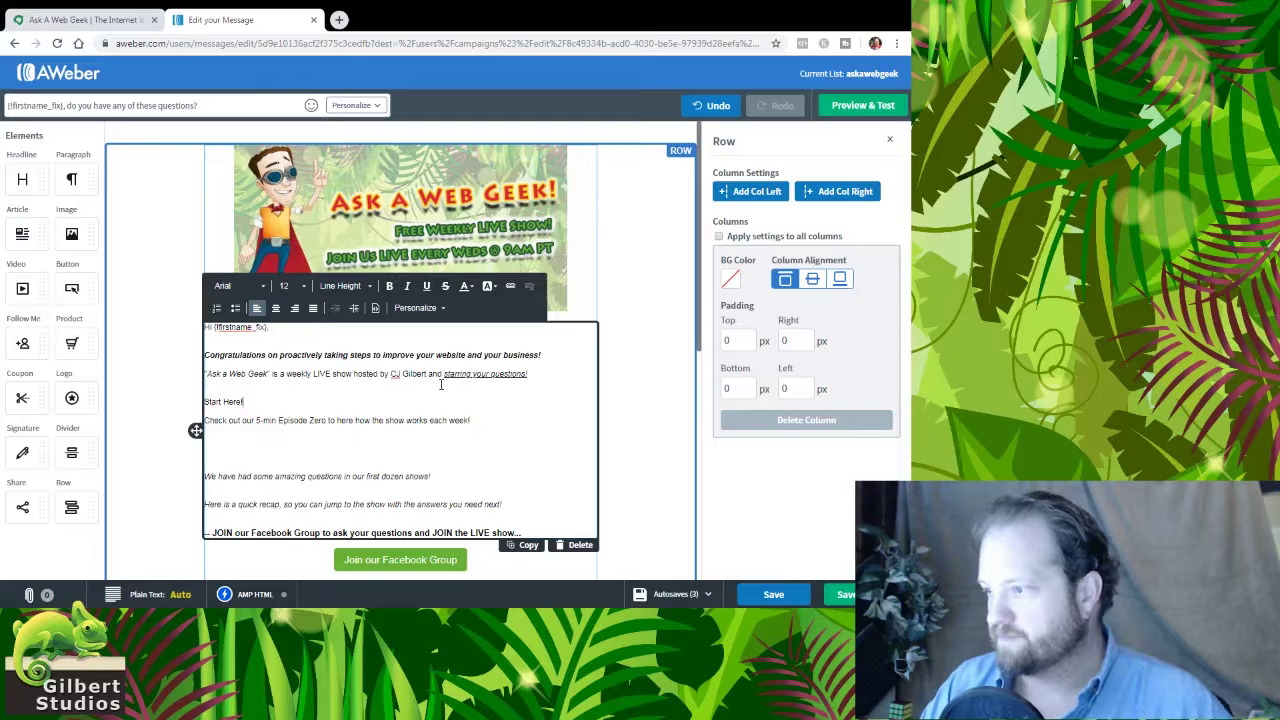
- Set the font size of the "Start Here!" line to 15
triple_click(224, 401)
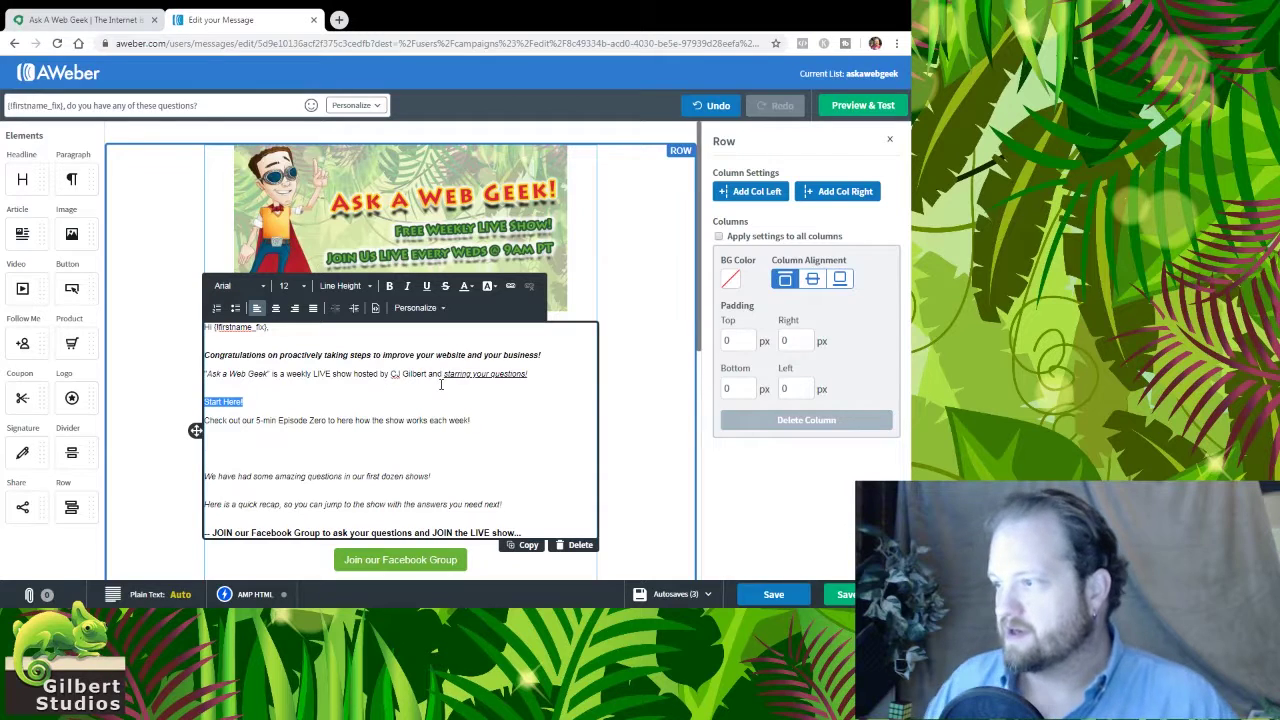
click(296, 289)
scroll(355, 405, down, 3)
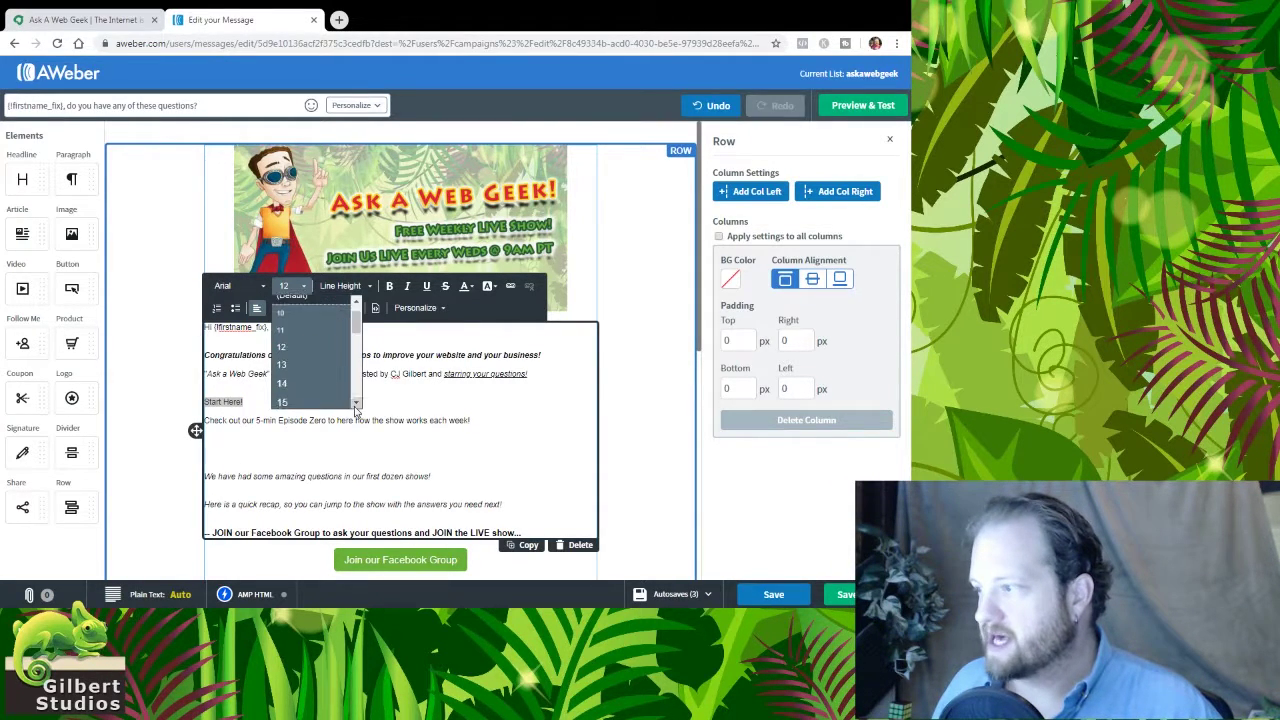
click(327, 376)
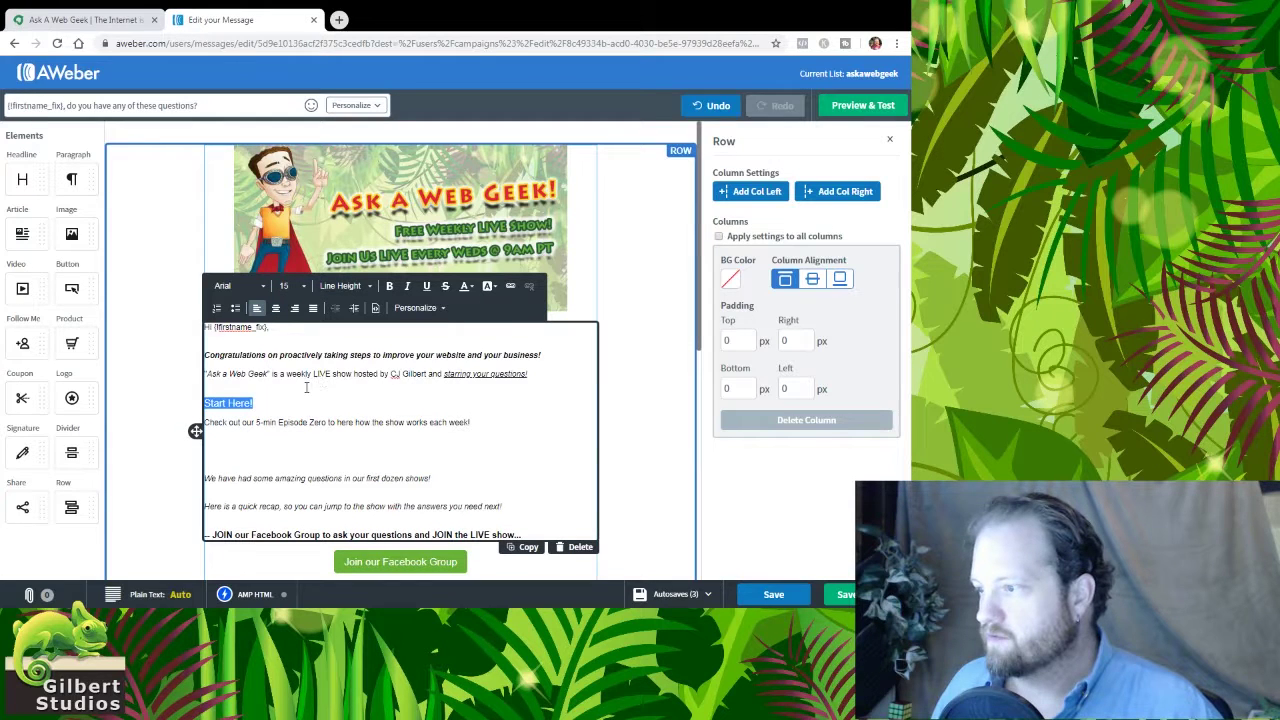
click(288, 402)
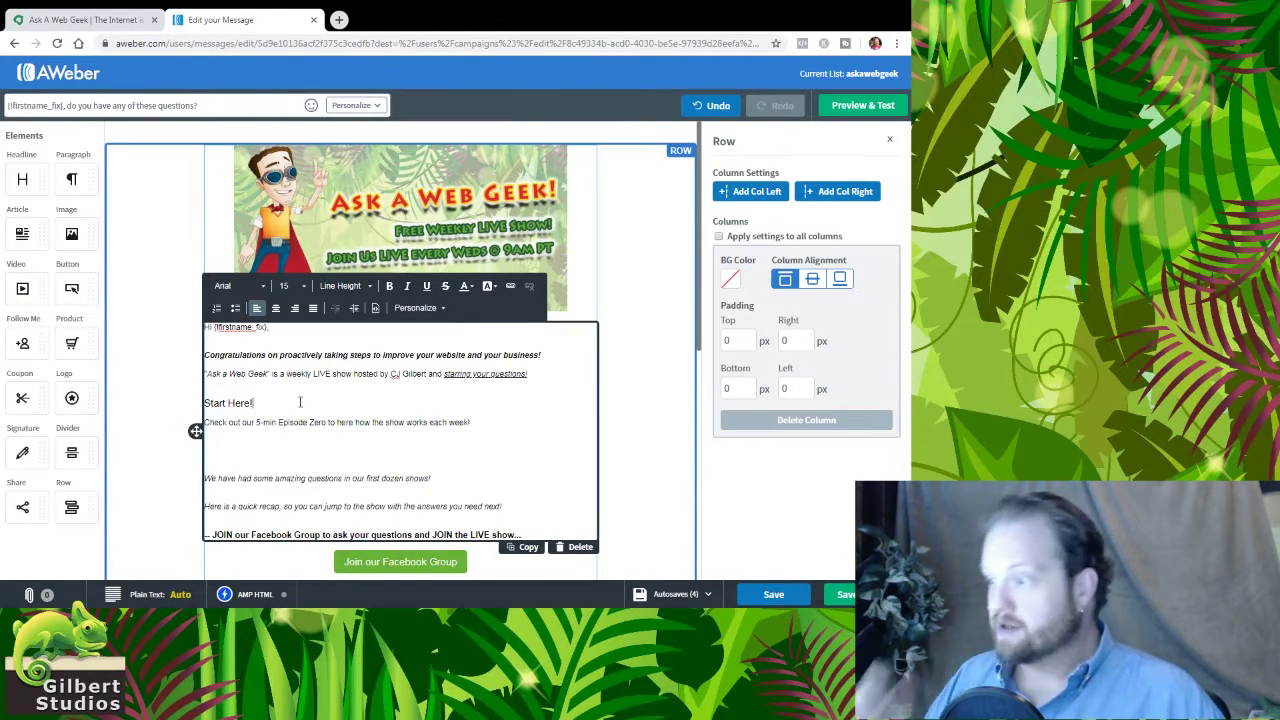
- Correct "here" to "hear" in the Episode Zero line
key(Down)
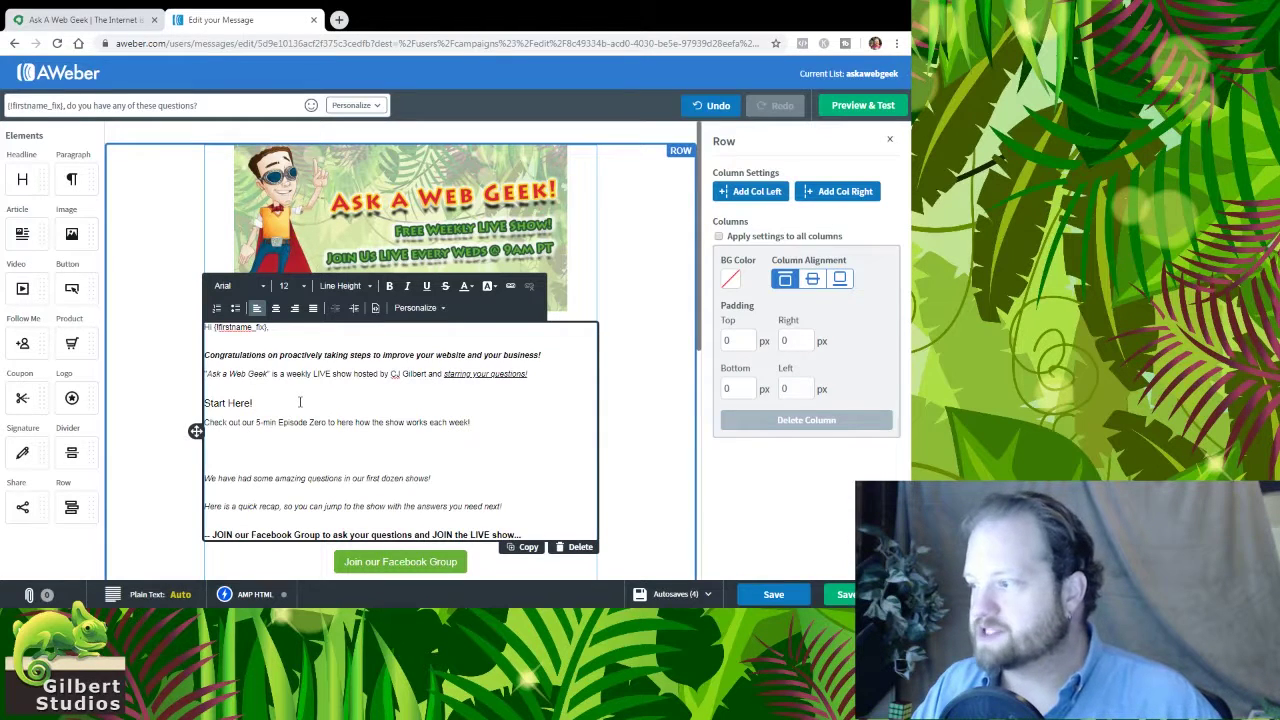
key(Right)
key(Right)
key(Right)
key(Right)
key(Right)
key(Right)
key(Right)
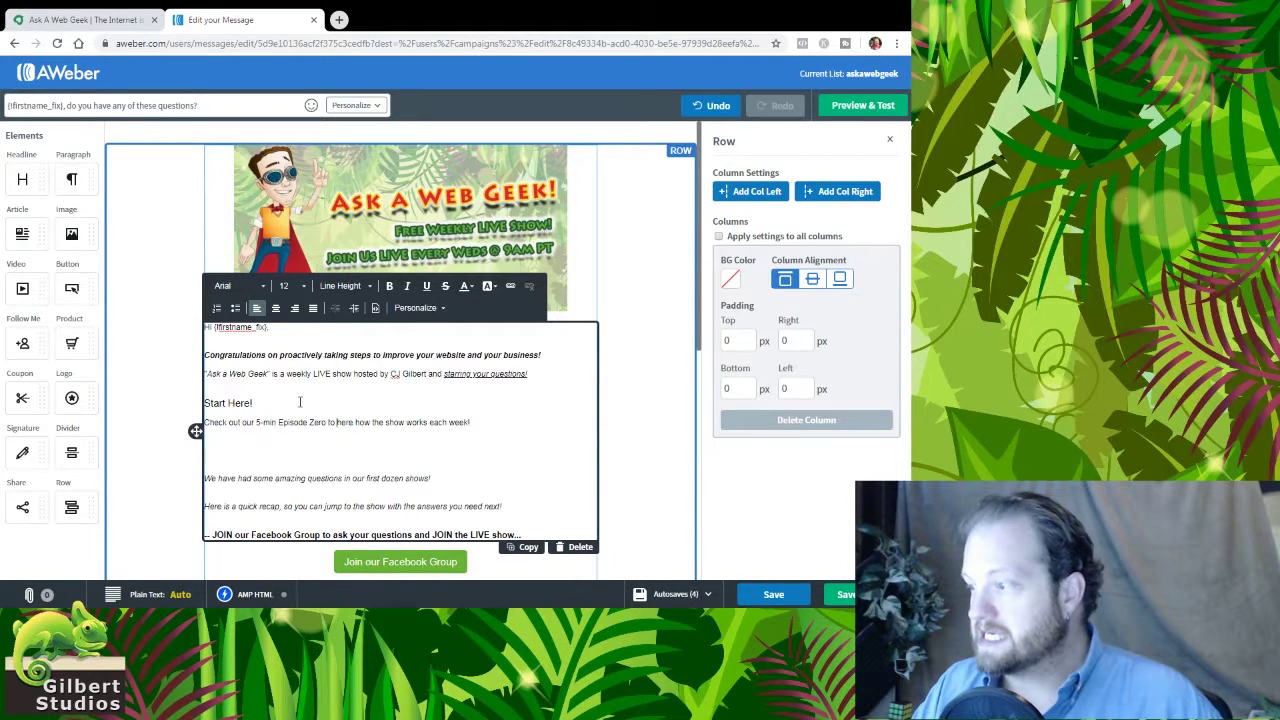
text(hear)
key(Delete)
key(Delete)
key(Delete)
key(Delete)
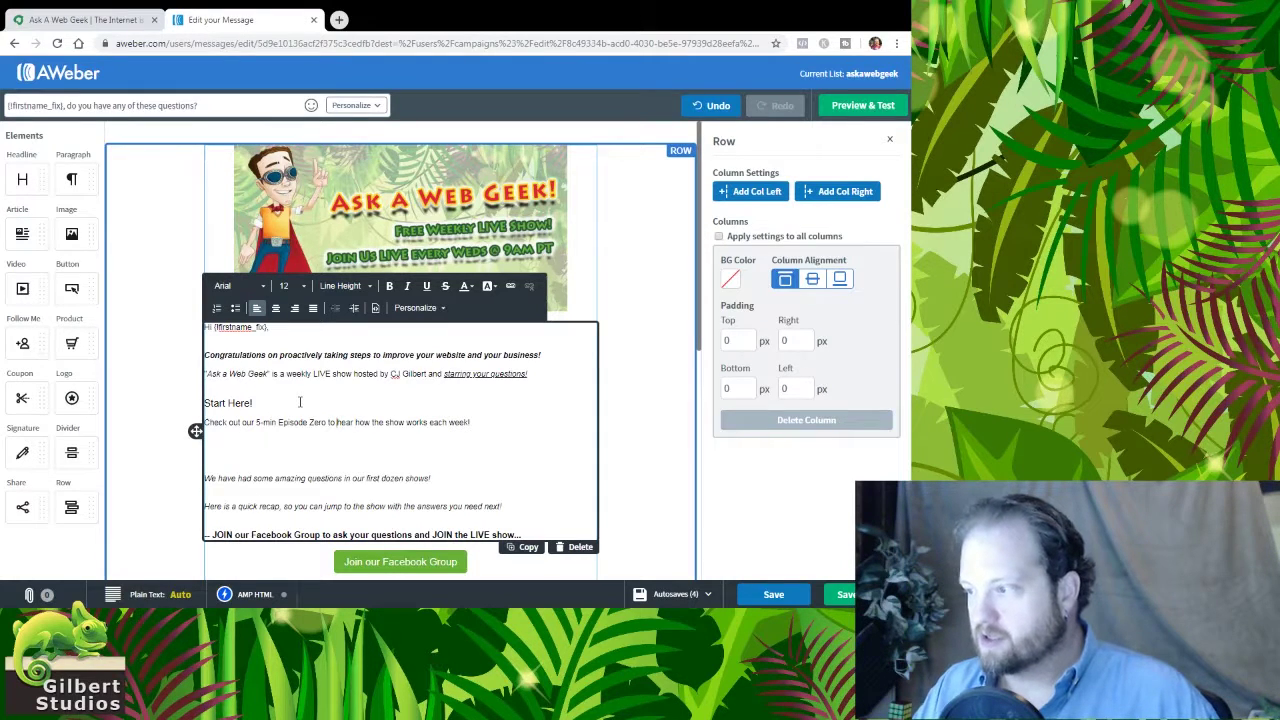
- Select "5-min Episode Zero" in the email, switch to the Ask A Web Geek site and open the episode page "AaWG000 – Who, What, Why, Where & How"
key(ctrl+shift+Left)
key(ctrl+shift+Left)
key(ctrl+shift+Left)
key(ctrl+shift+Left)
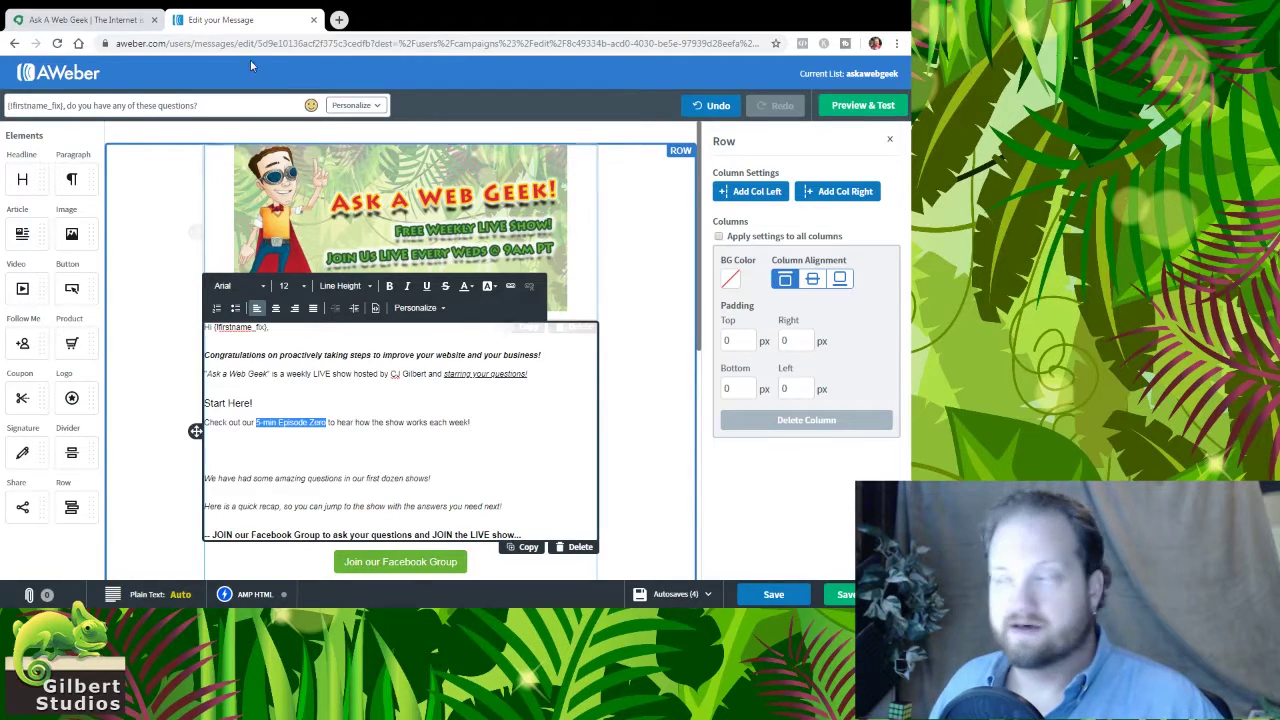
click(125, 20)
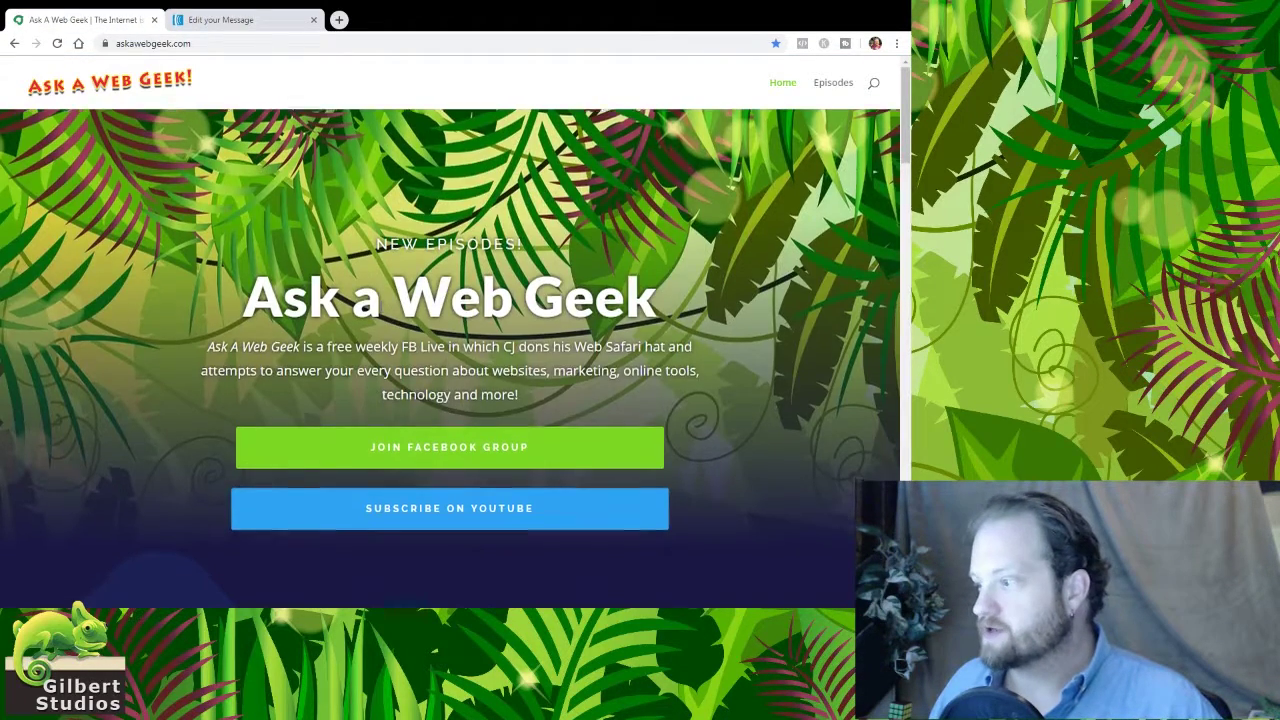
scroll(370, 280, down, 10)
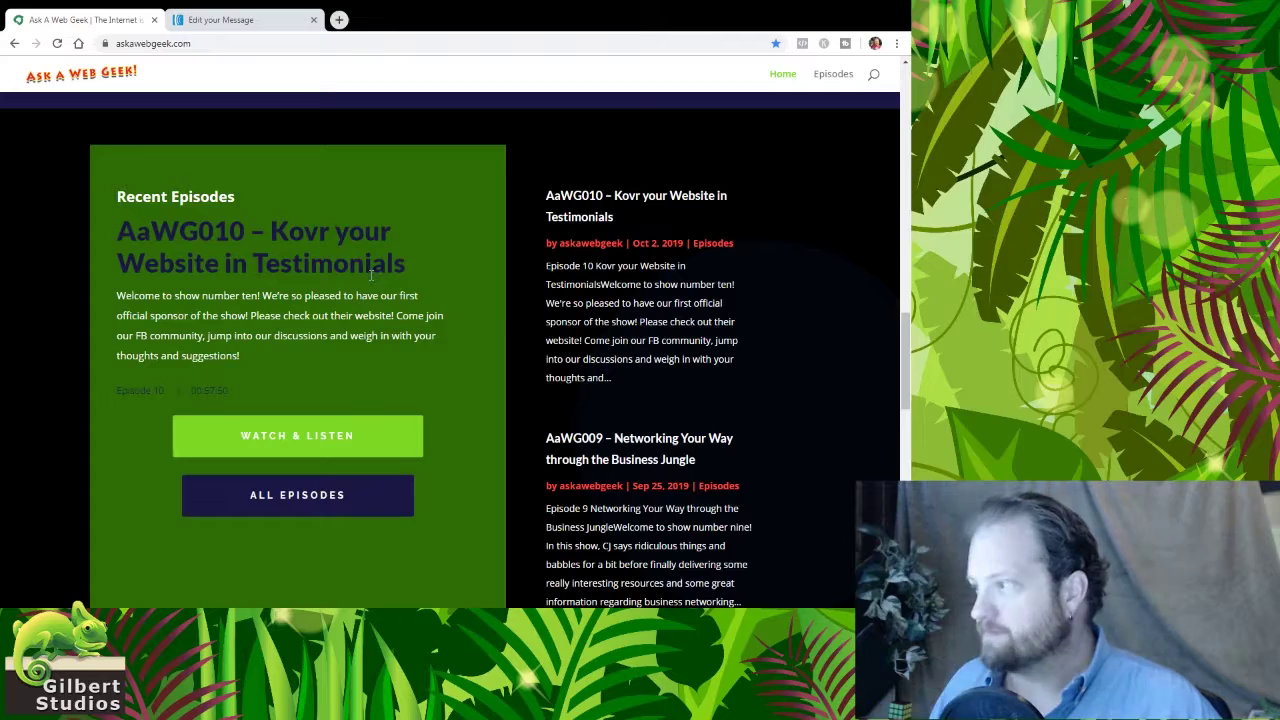
scroll(672, 298, down, 5)
scroll(789, 143, up, 15)
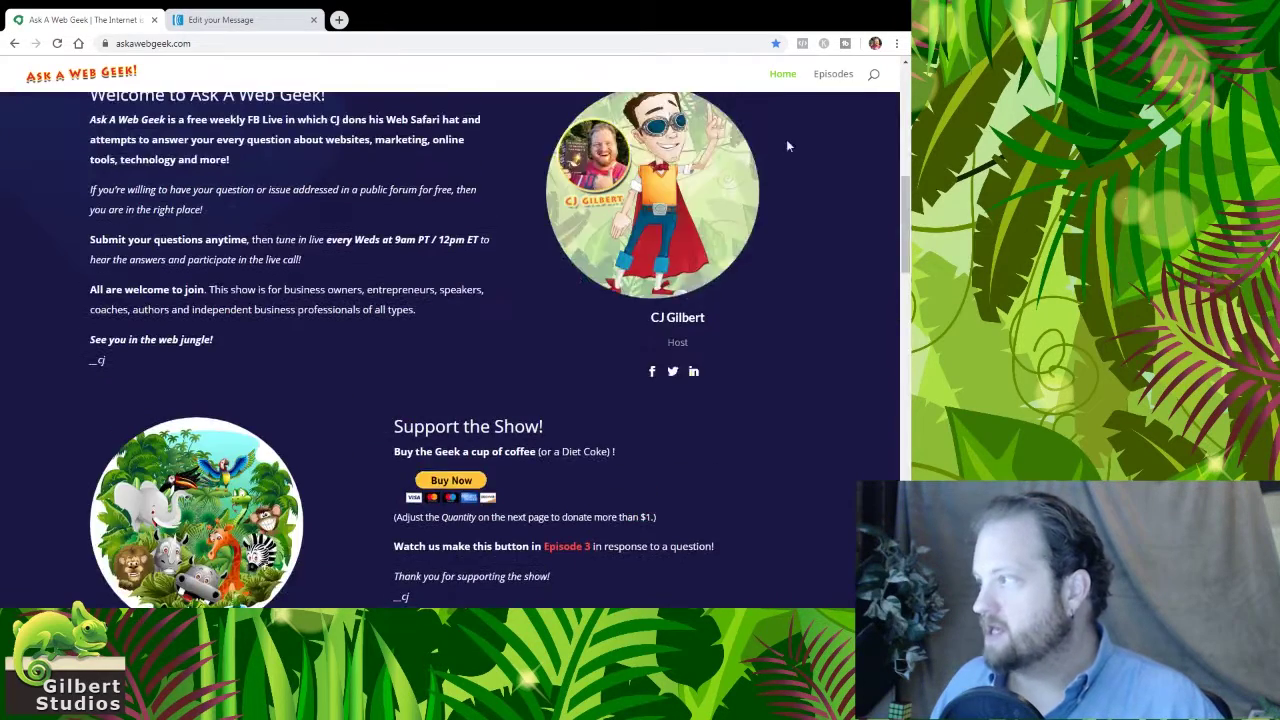
click(833, 90)
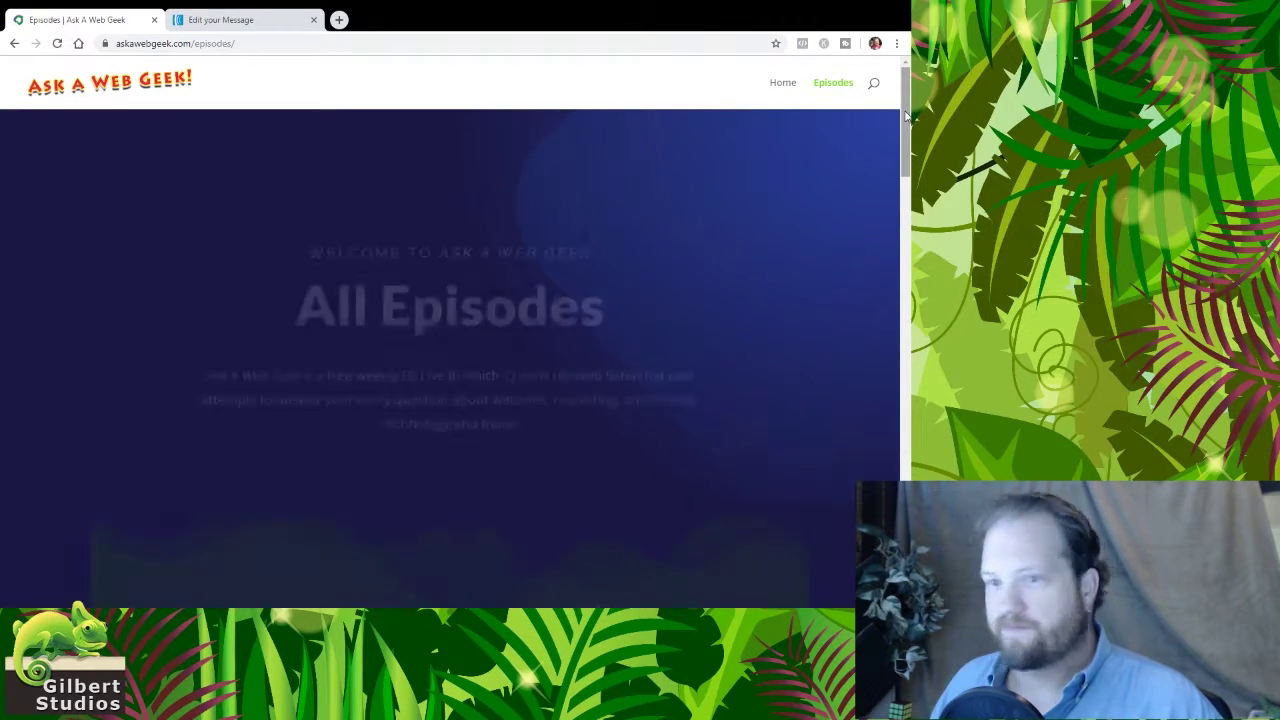
drag(906, 117, 863, 408)
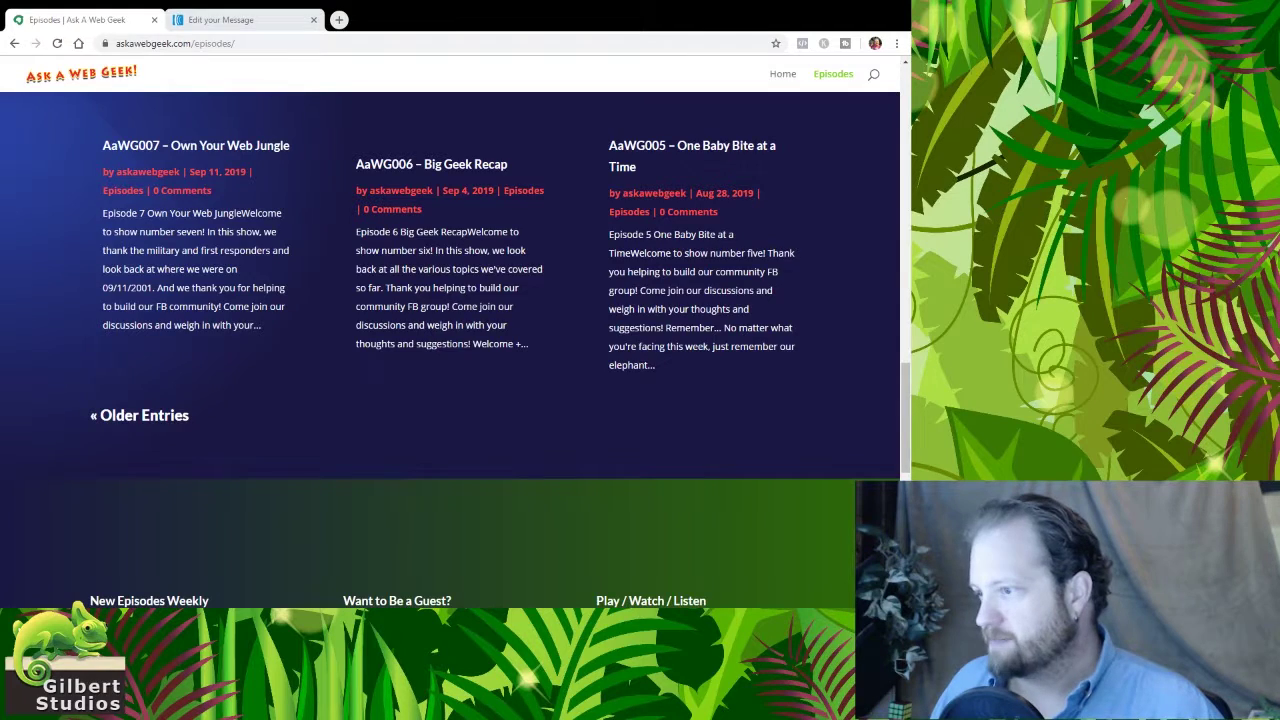
click(138, 418)
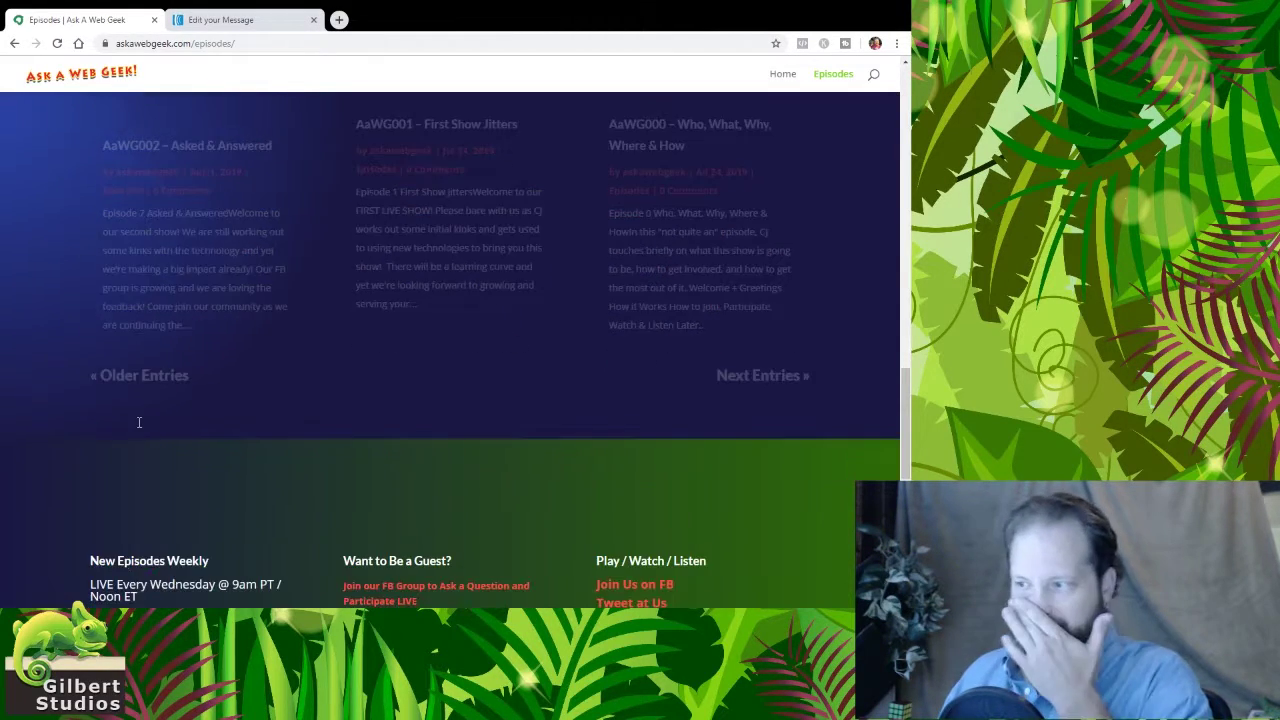
scroll(647, 263, down, 2)
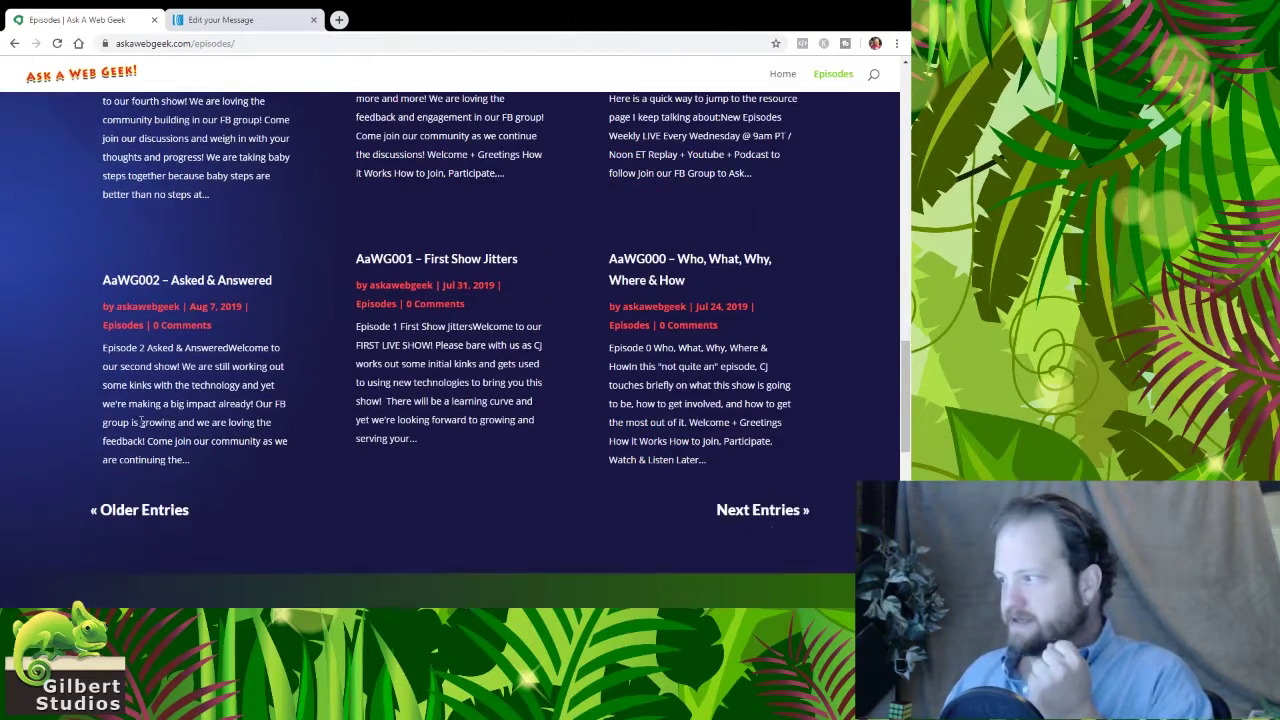
click(647, 263)
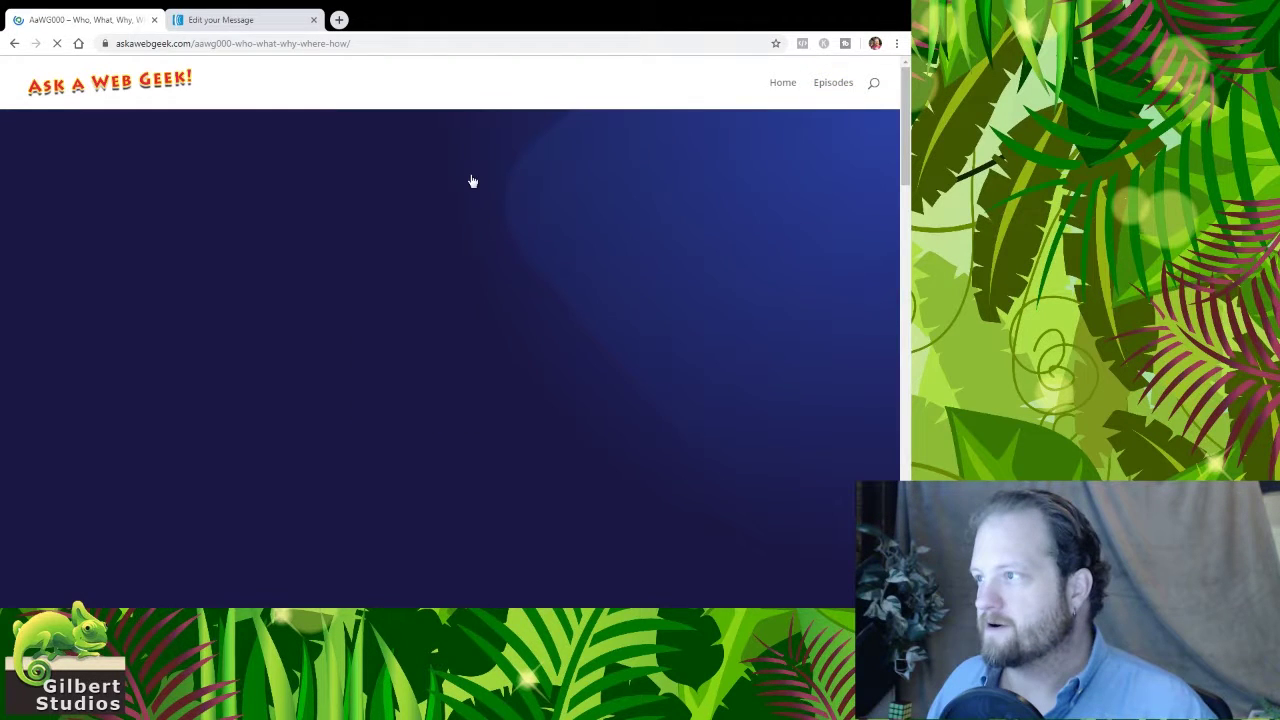
click(431, 43)
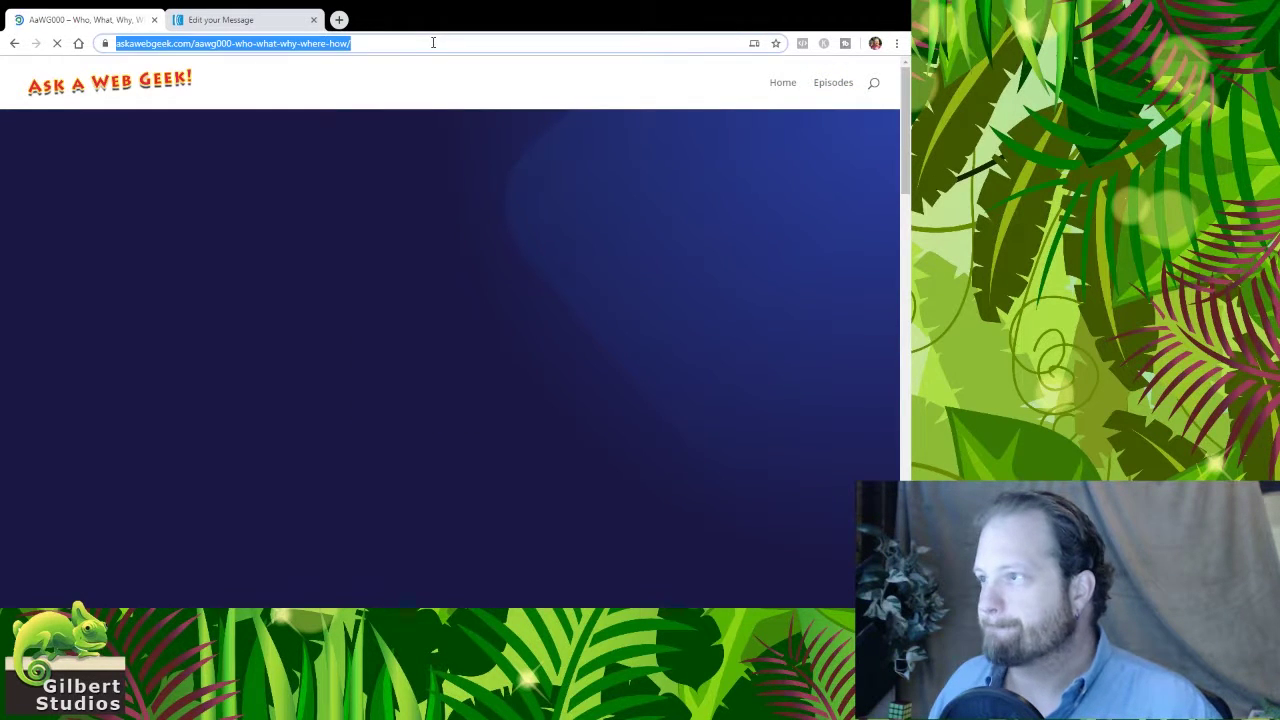
key(alt+Tab)
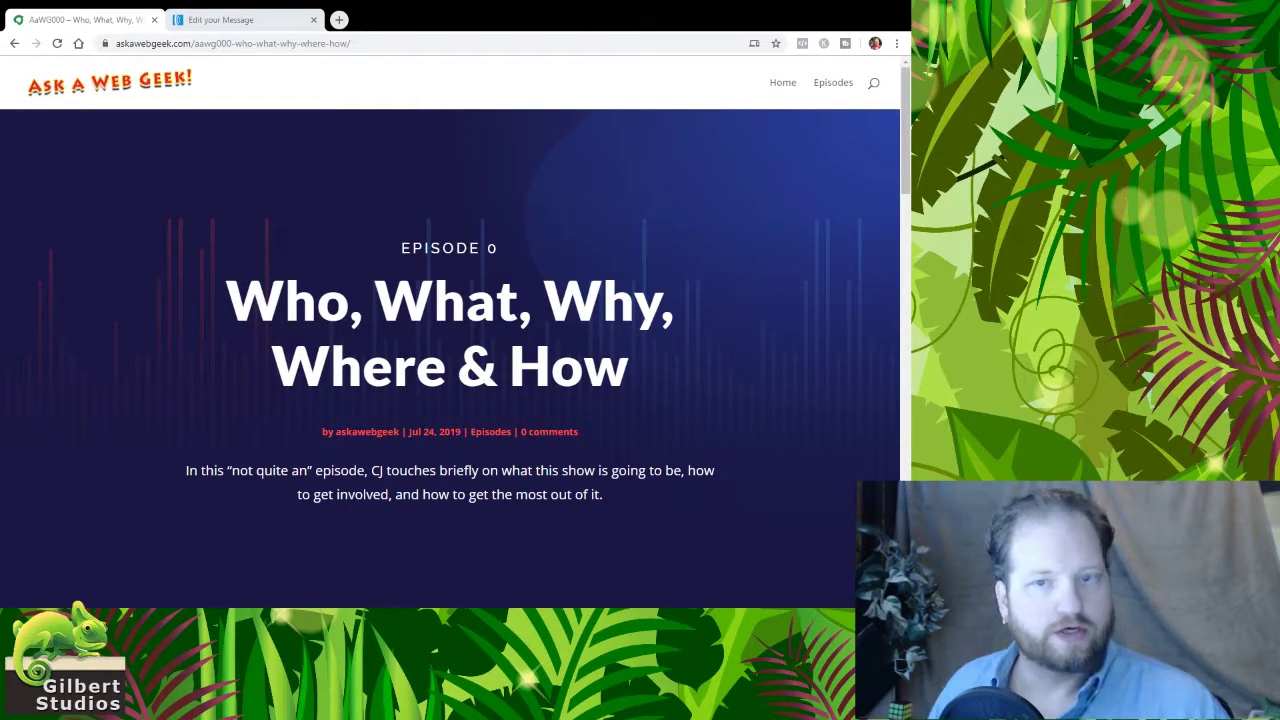
click(272, 22)
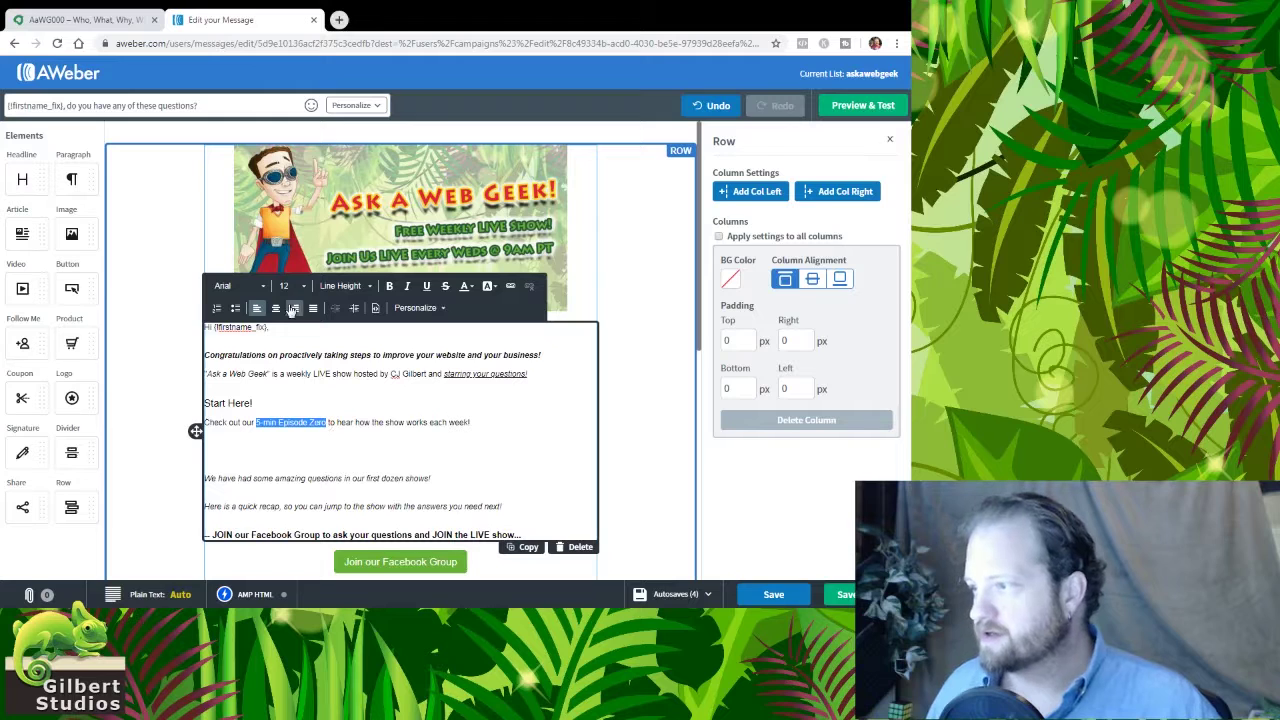
click(508, 287)
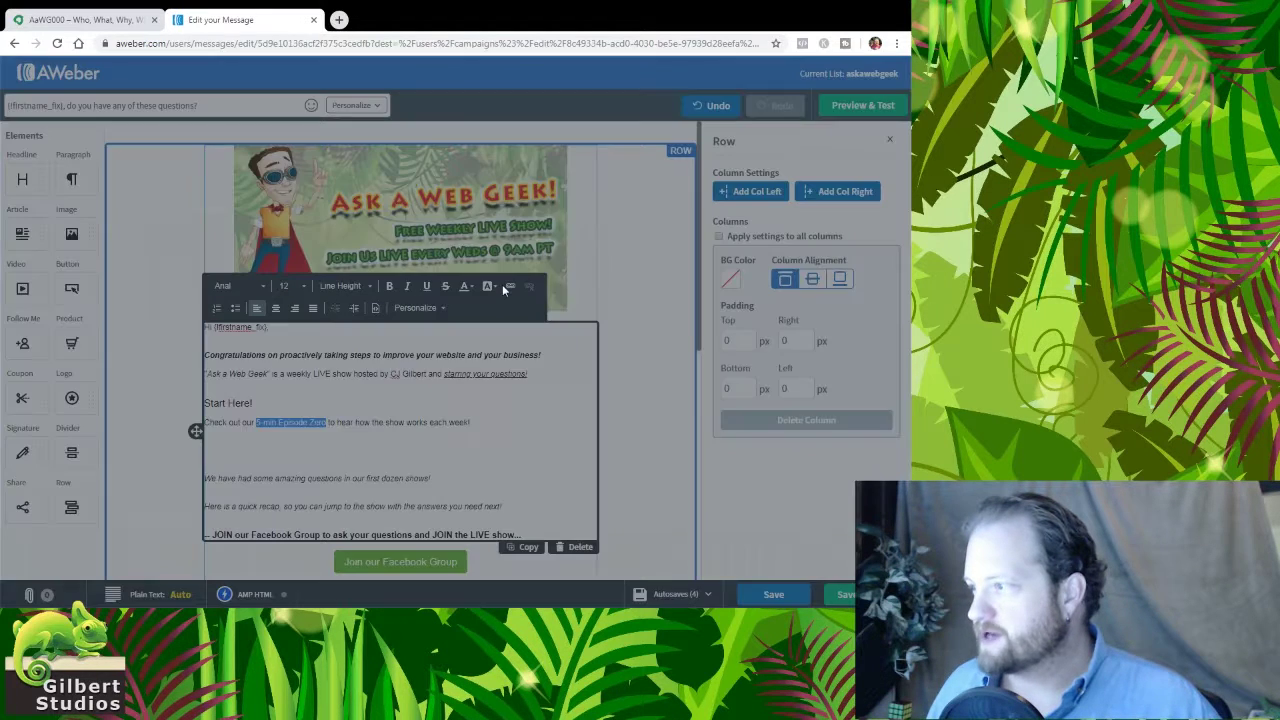
text(www.askawebgeek.com/aawg000-who-what-why-when-how/)
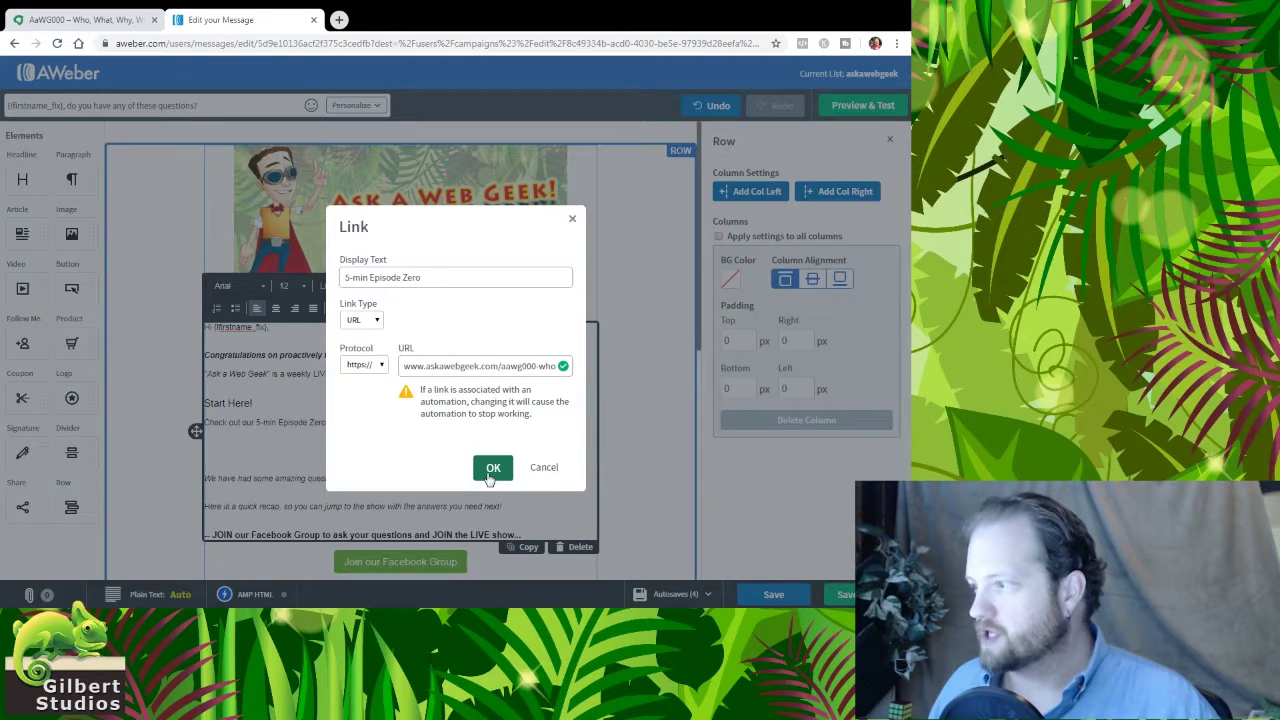
click(492, 469)
click(491, 444)
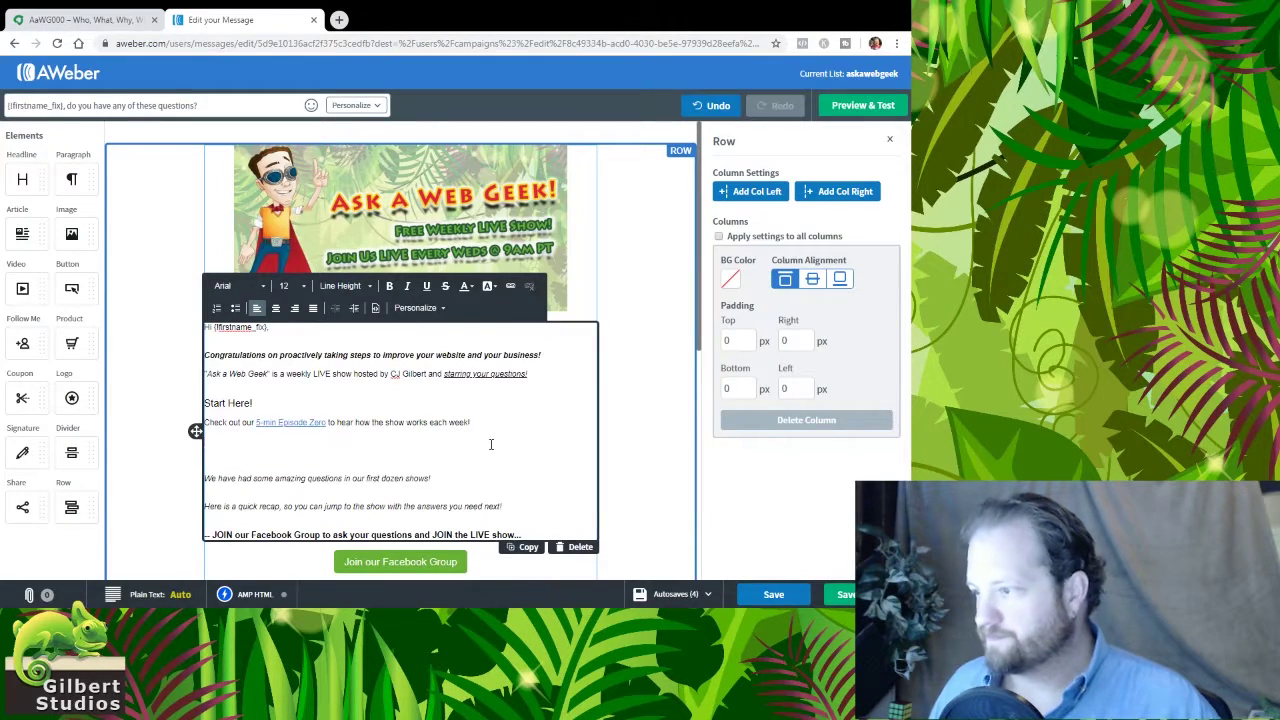
- Add the line "Episode Six Recap" directly above the amazing-questions sentence
scroll(491, 444, down, 3)
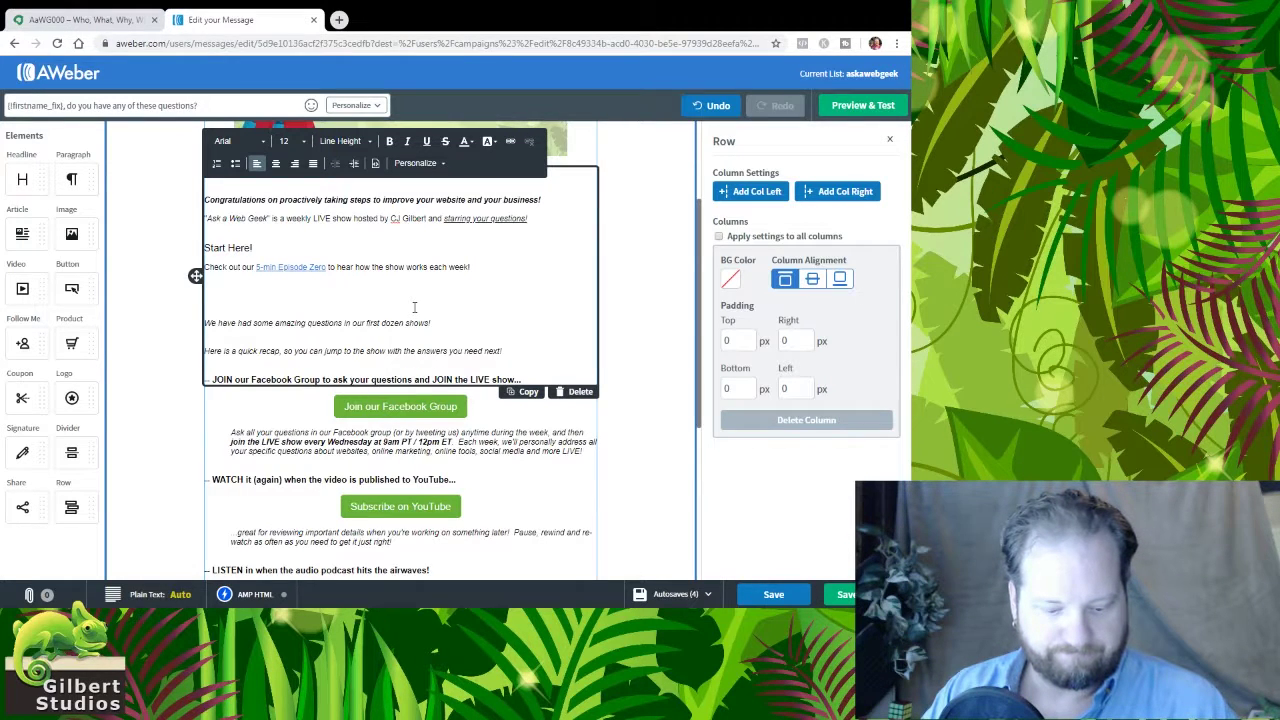
text(p)
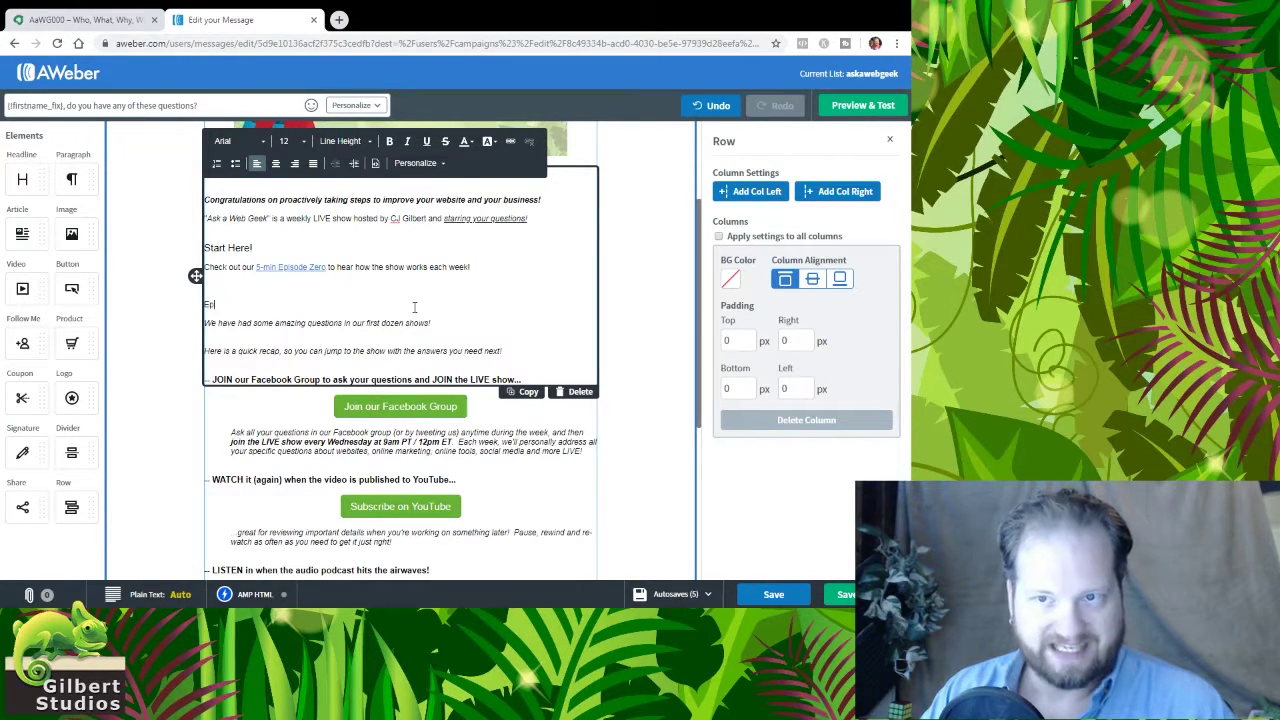
text(is)
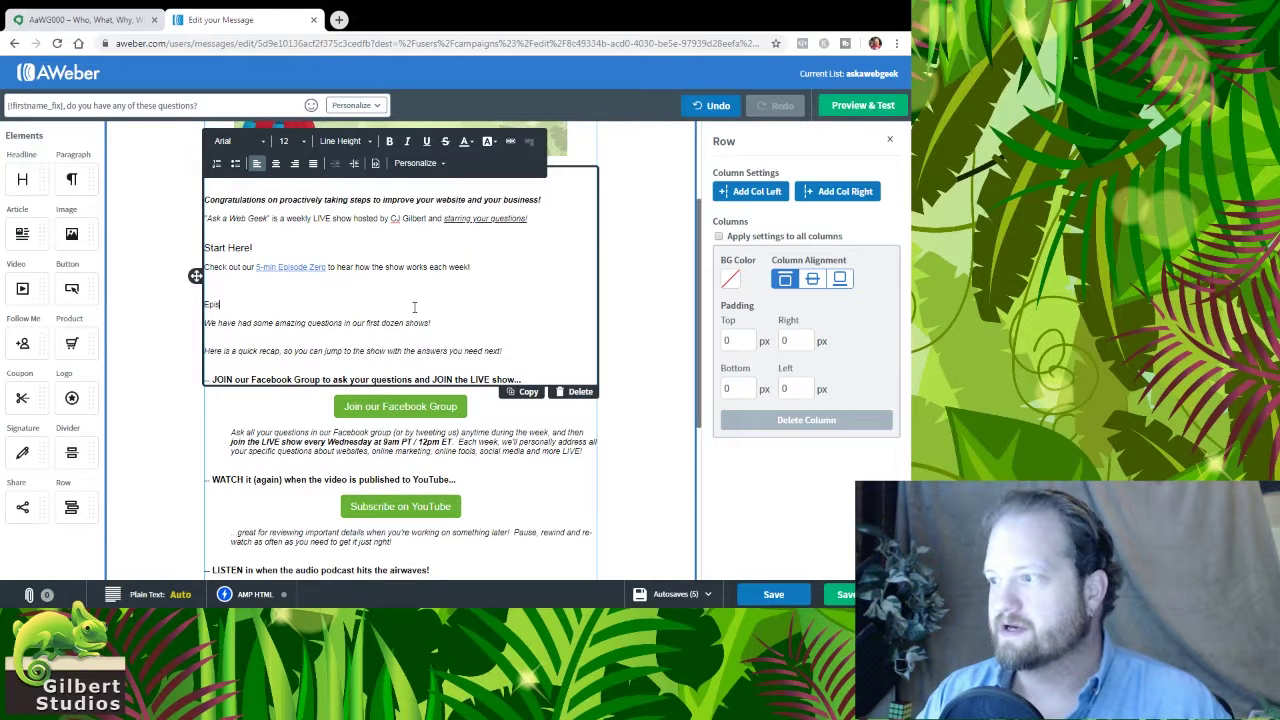
text(ode)
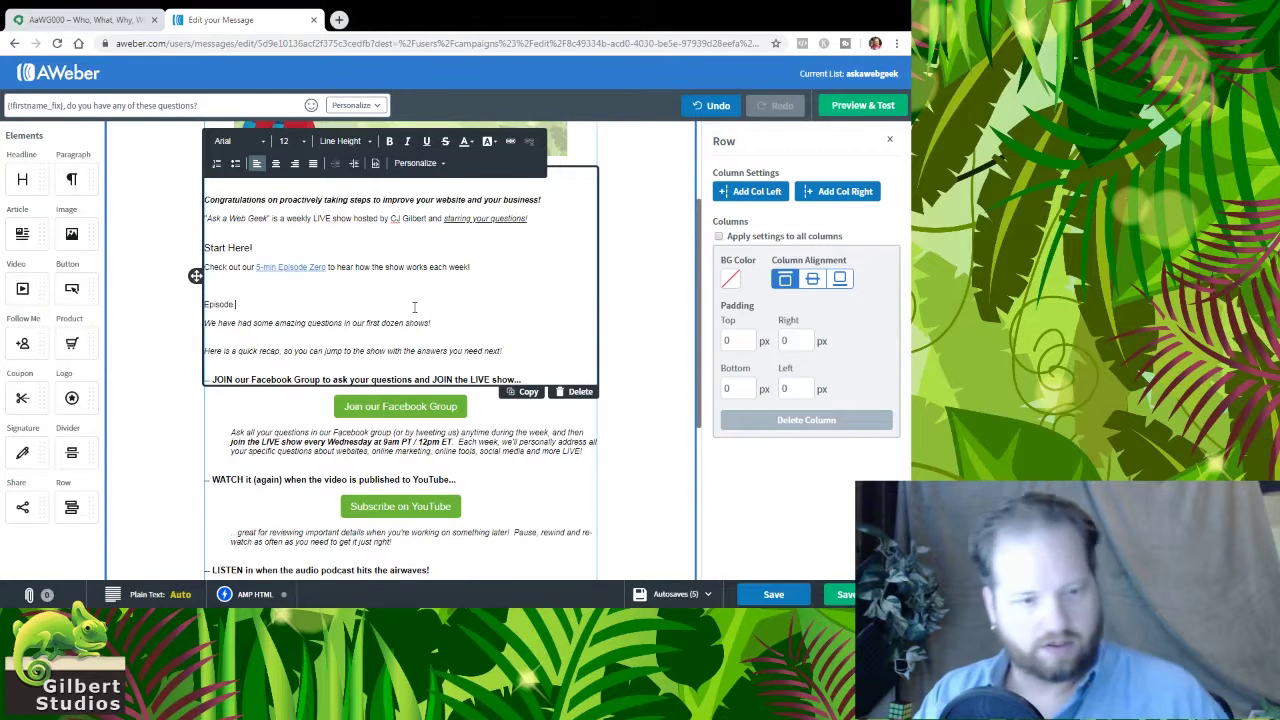
text(Six Rec)
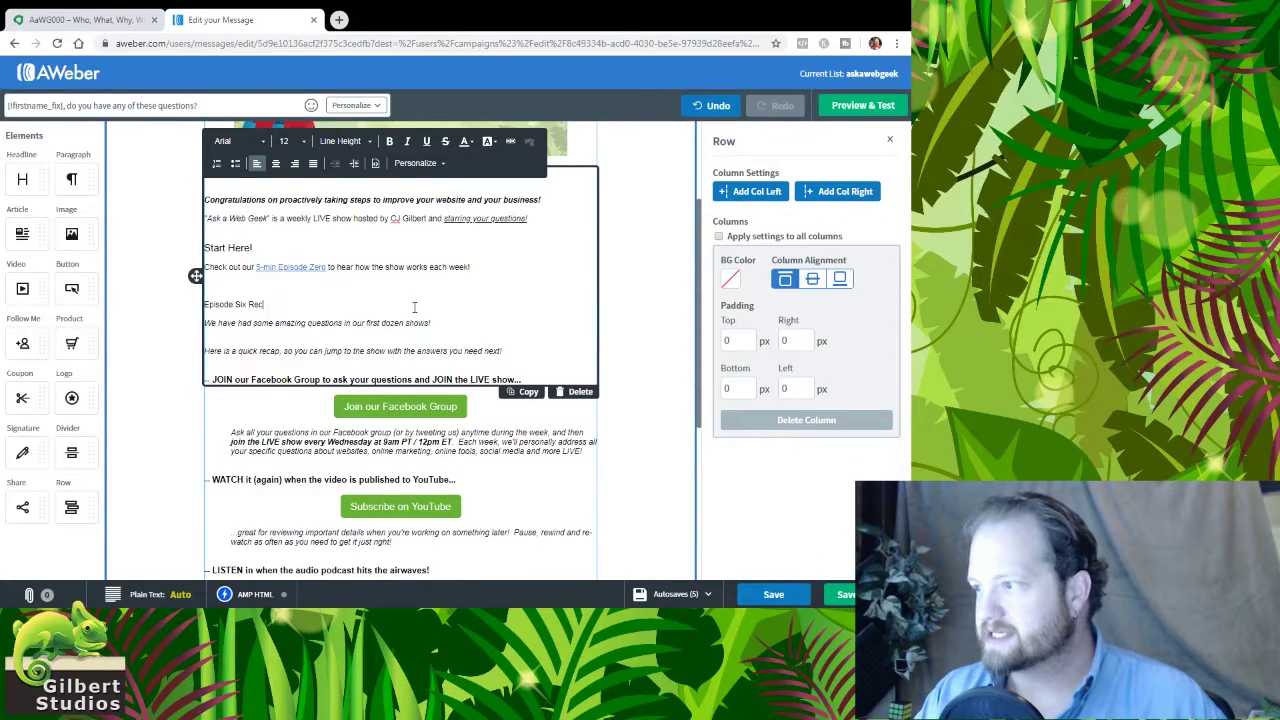
text(ap)
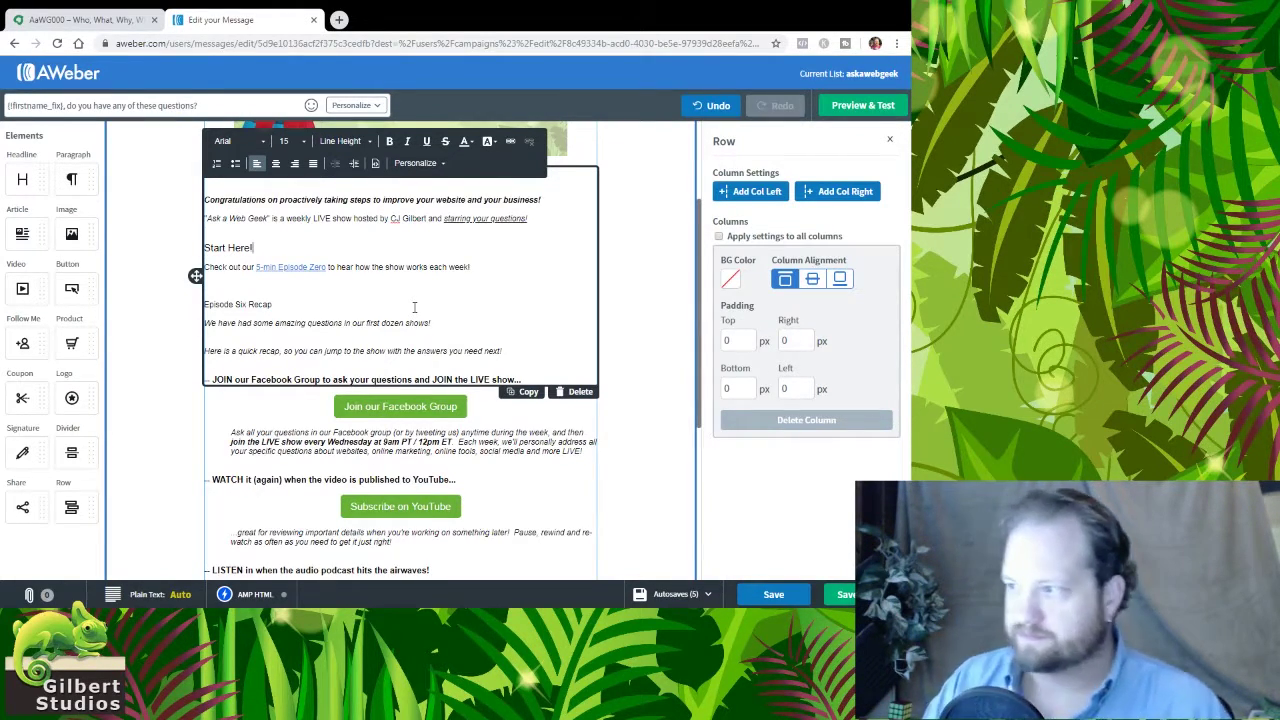
- Change the "Start Here!" heading to "Start Here - Episode Zero"
key(BackSpace)
text(- E)
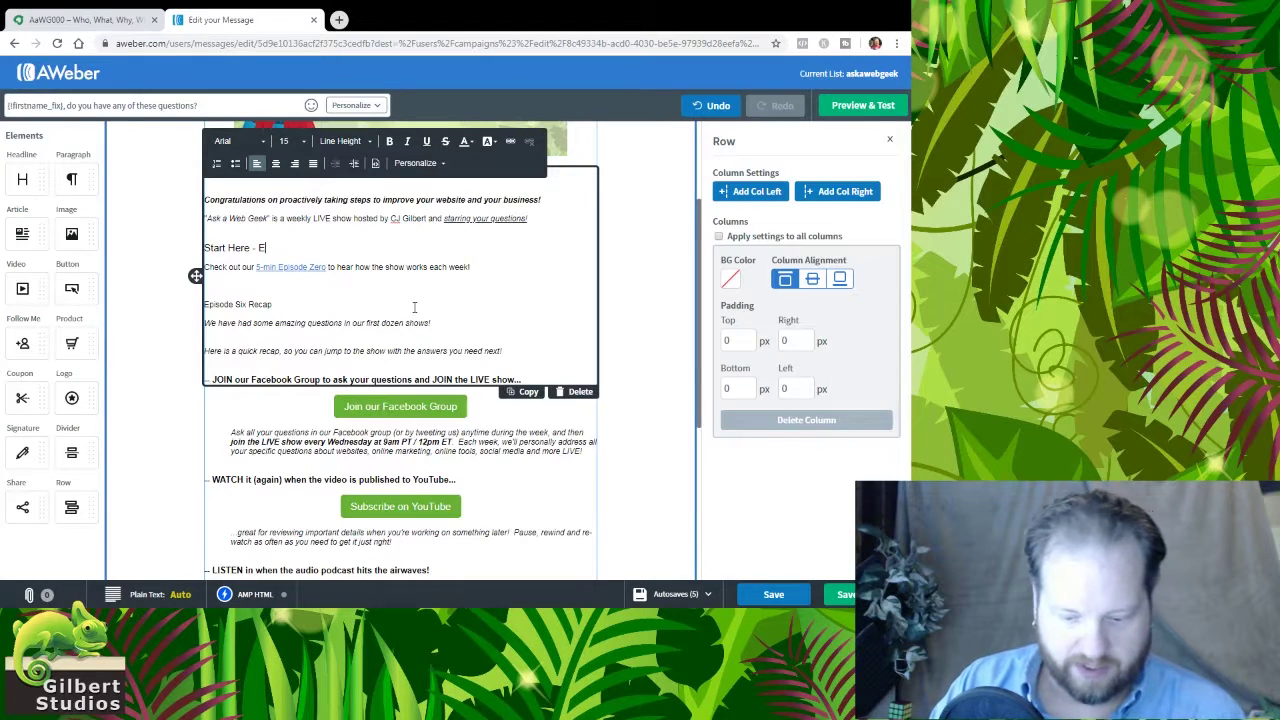
text(pisode )
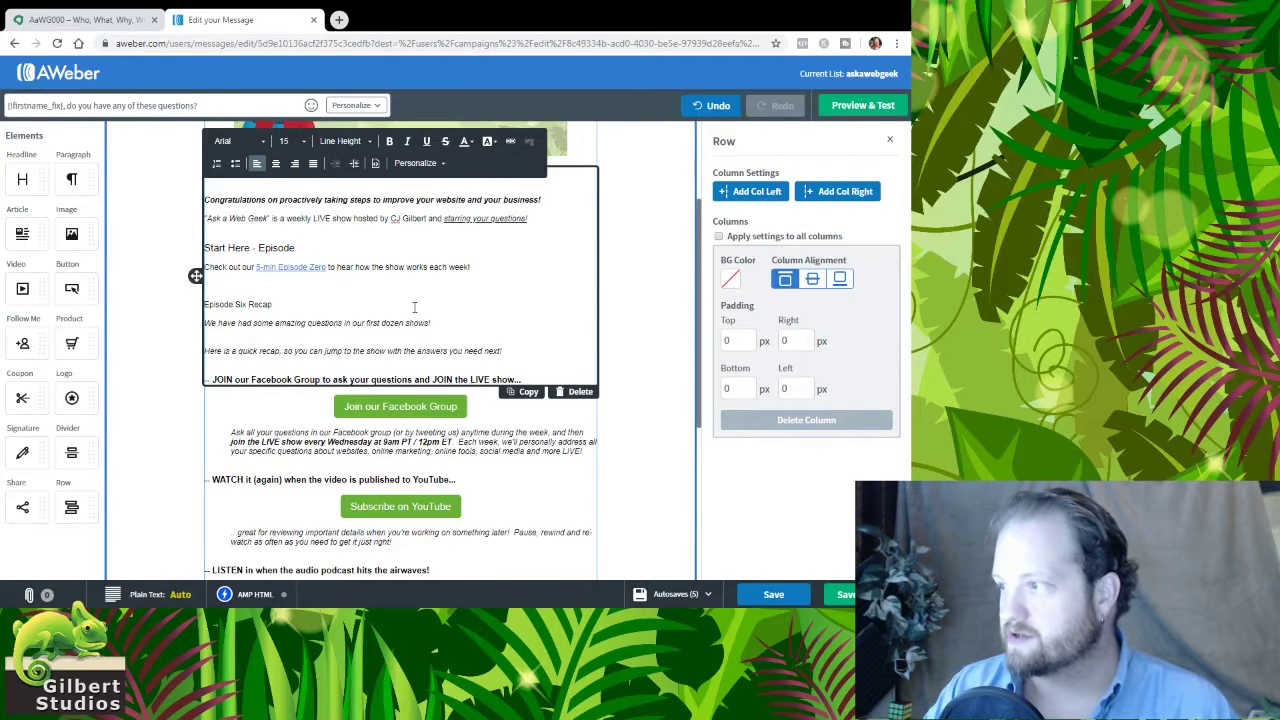
text(Zero)
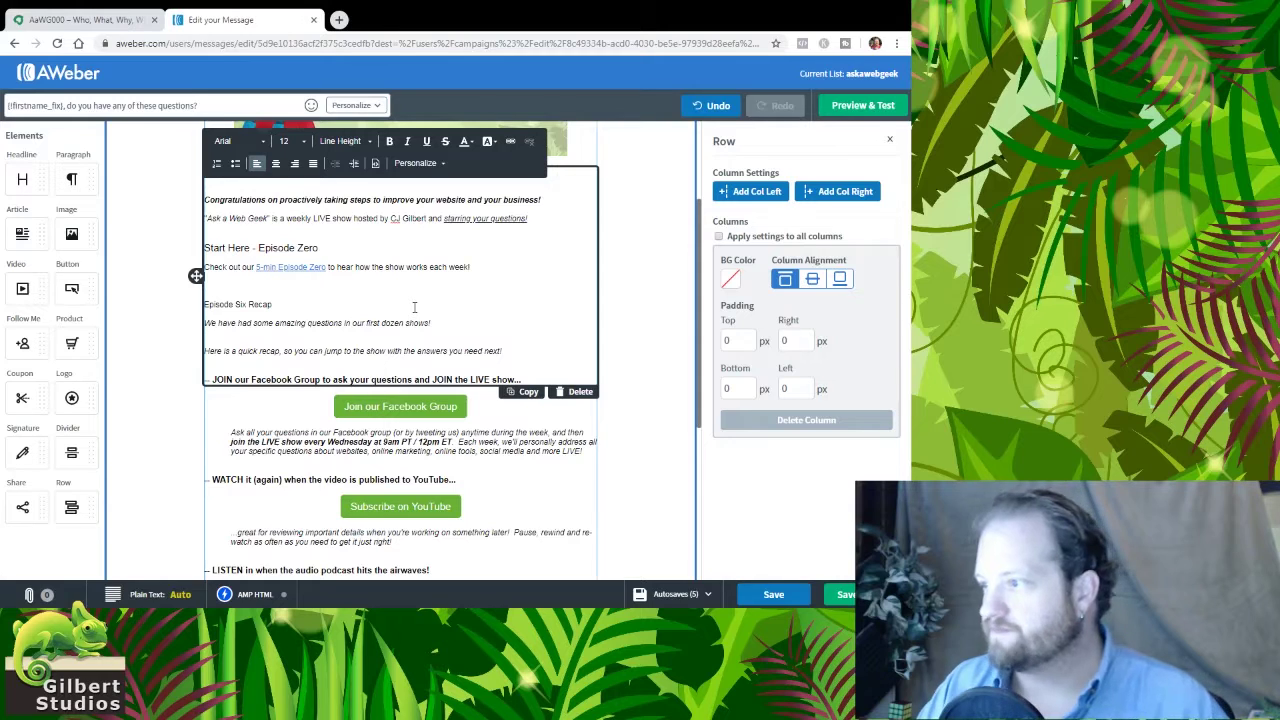
click(414, 307)
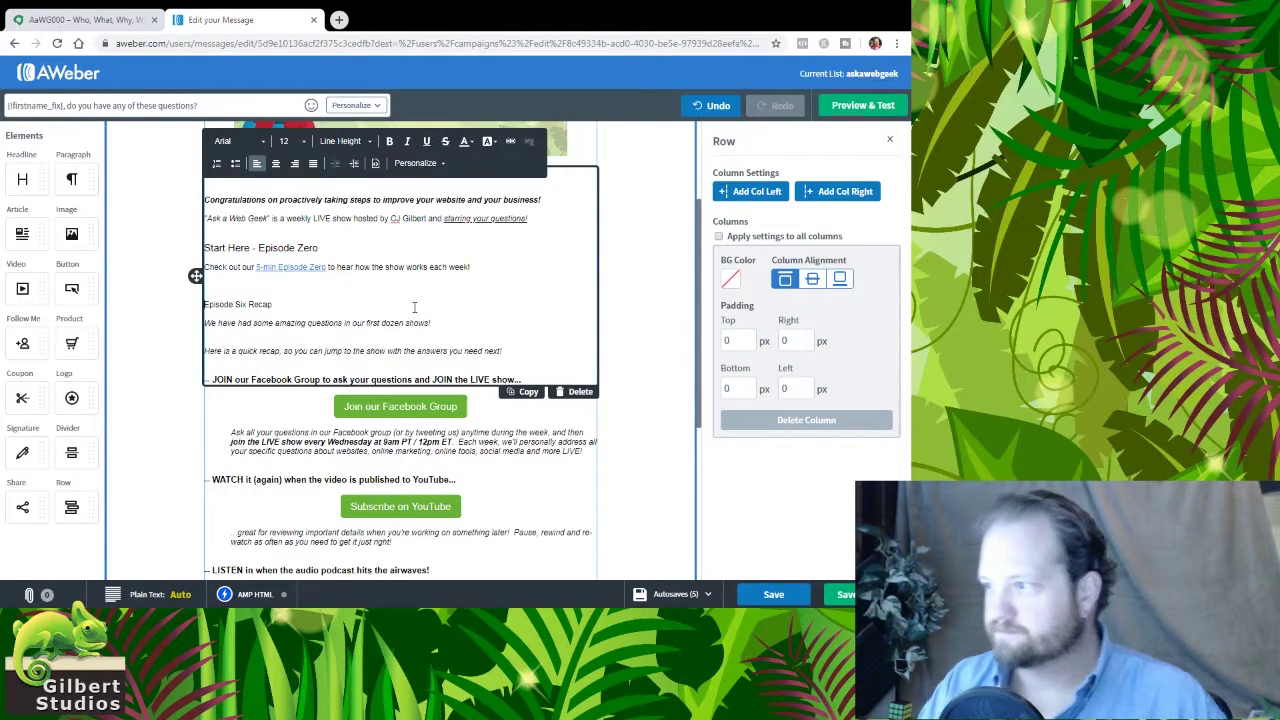
- Put "Learn More in our" in front of the "Episode Six Recap" heading
key(Home)
text(Learn )
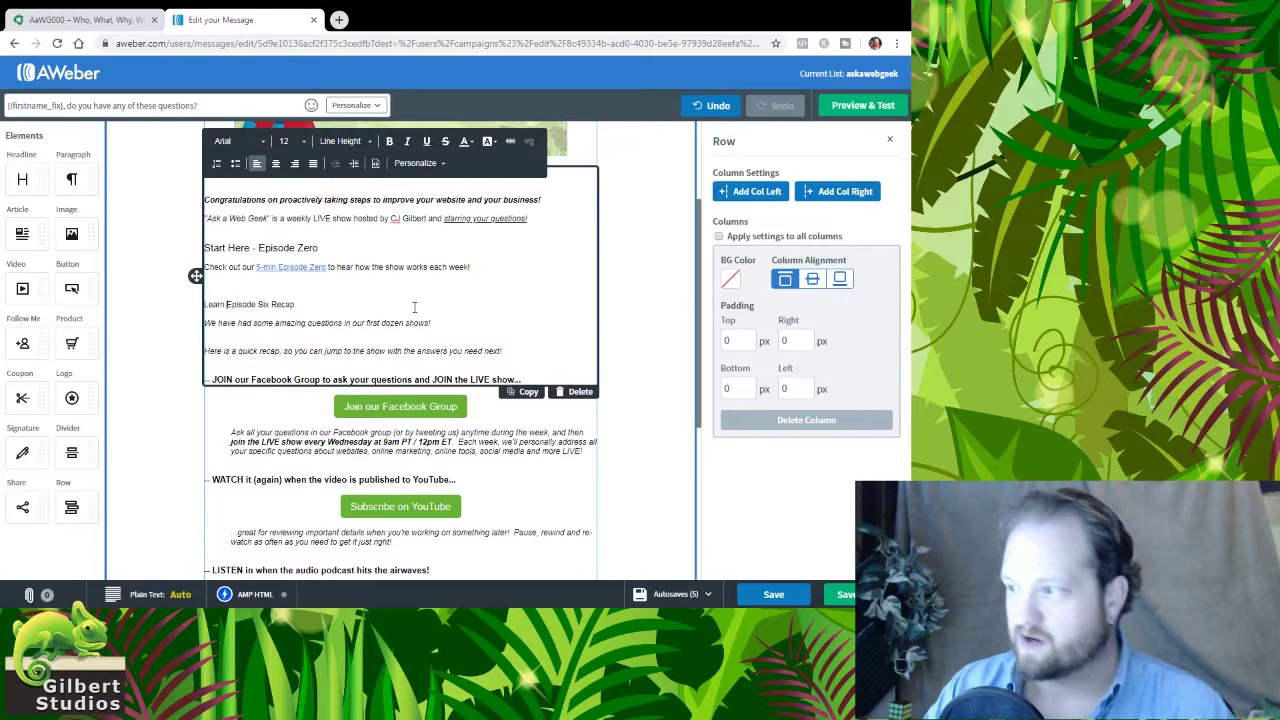
text(More )
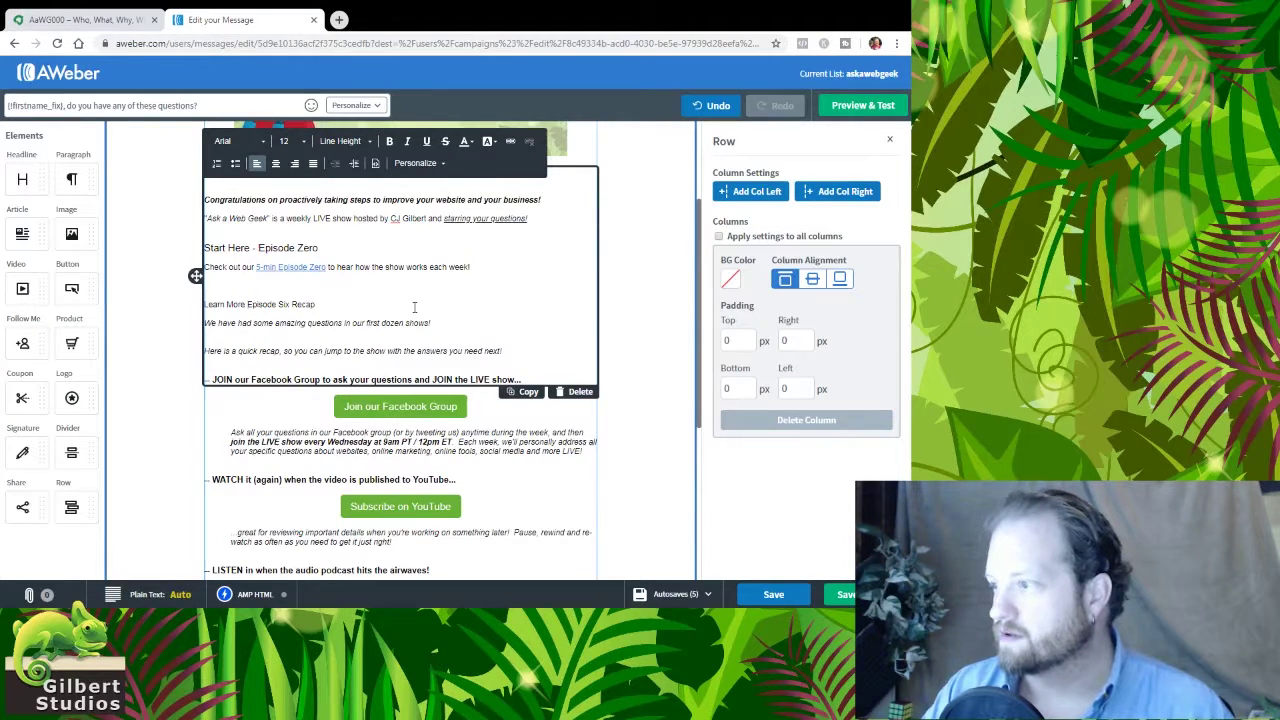
text(in our)
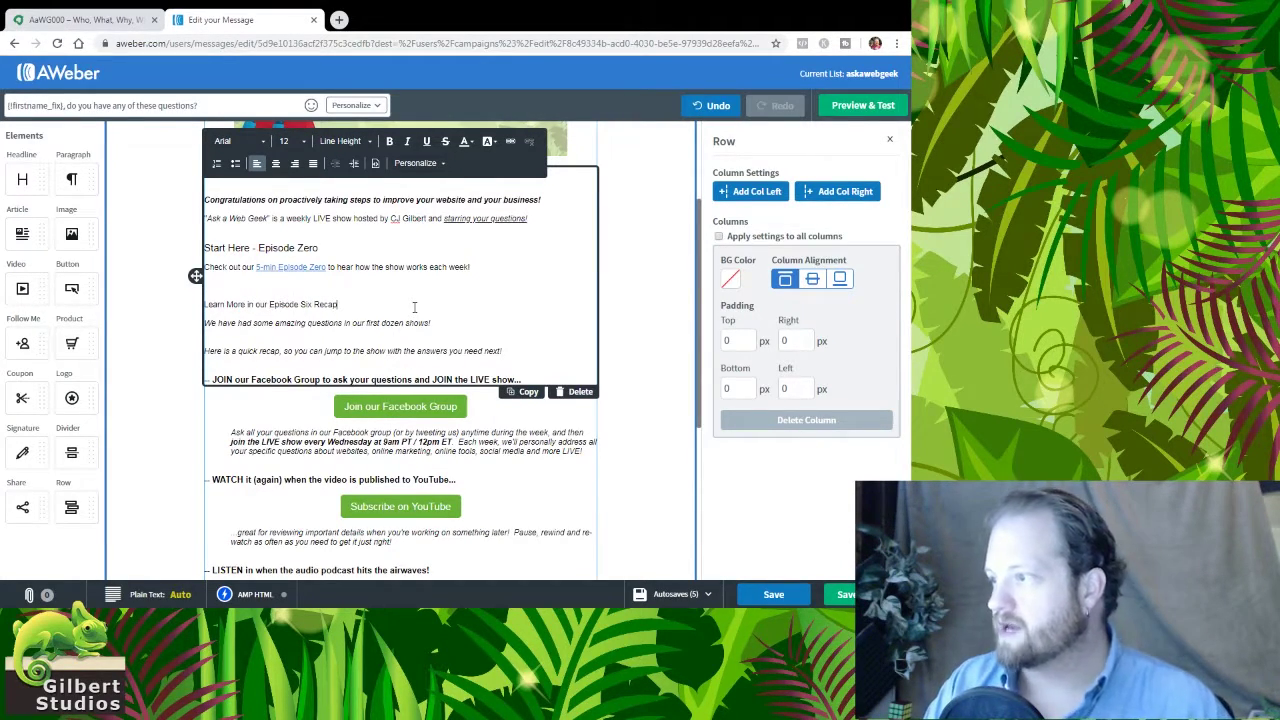
- Set the font size of the "Learn More in our Episode Six Recap" line to 15
triple_click(414, 307)
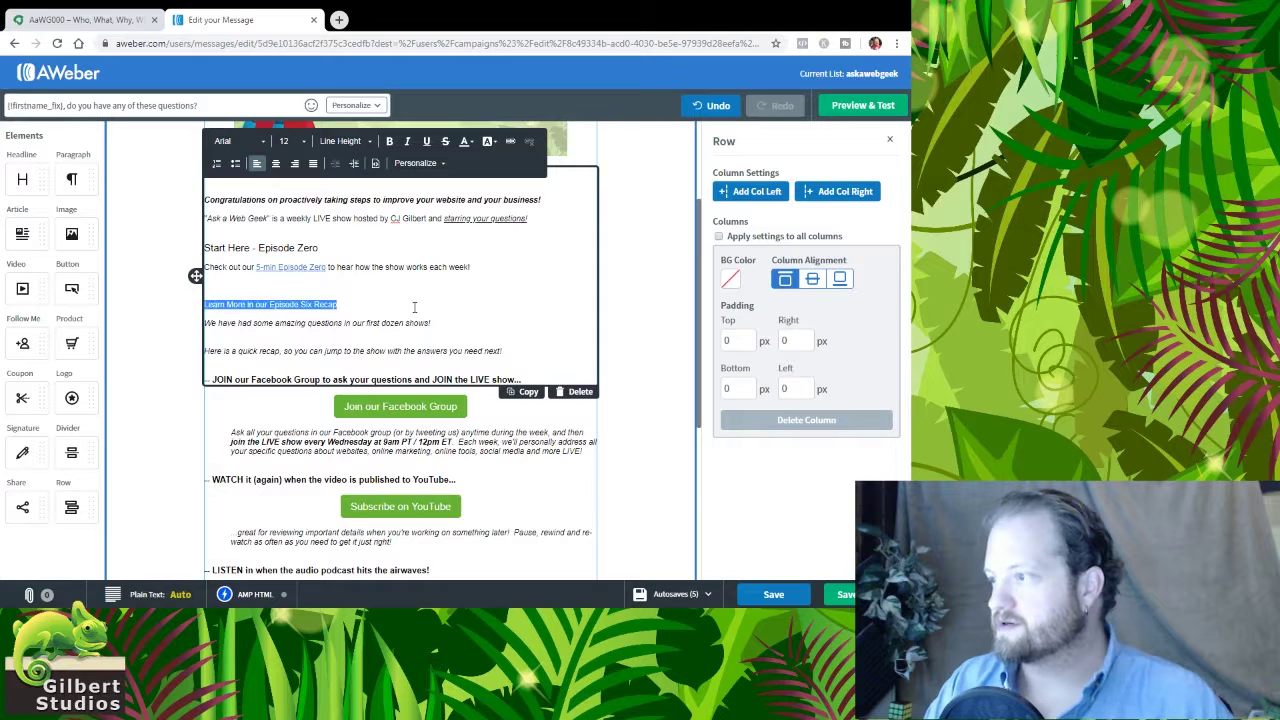
click(292, 141)
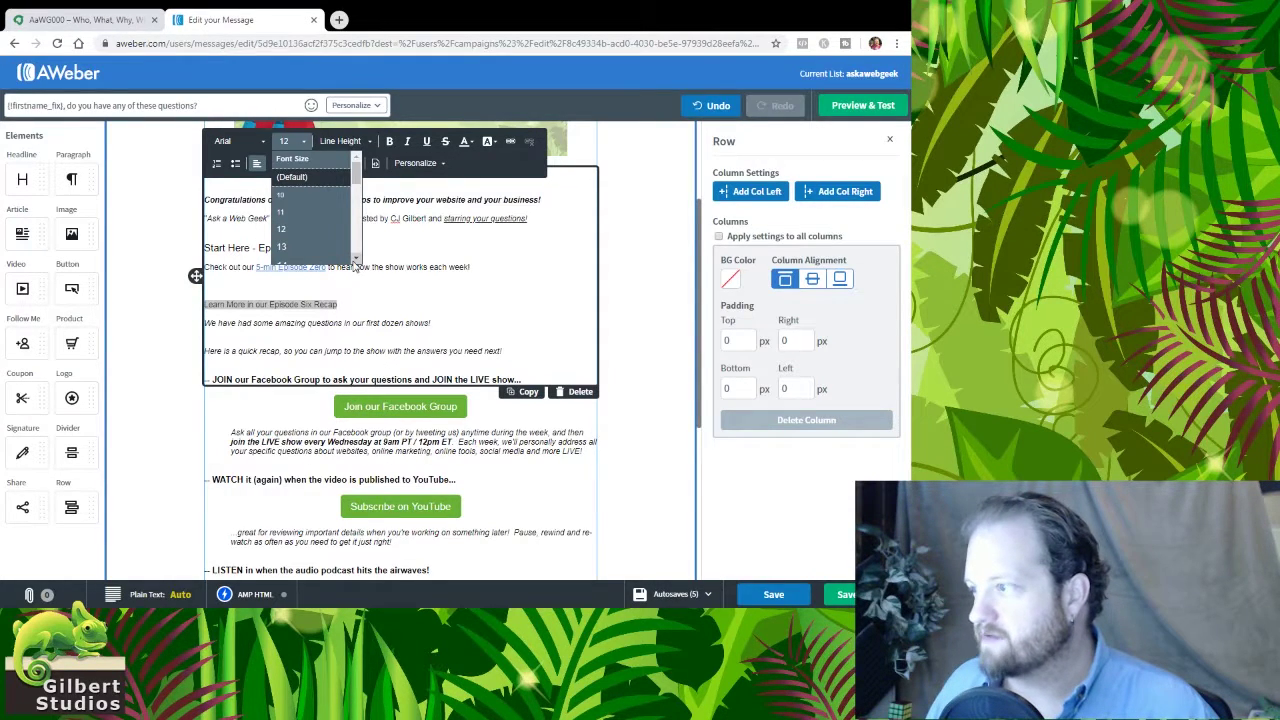
scroll(315, 240, down, 3)
click(310, 238)
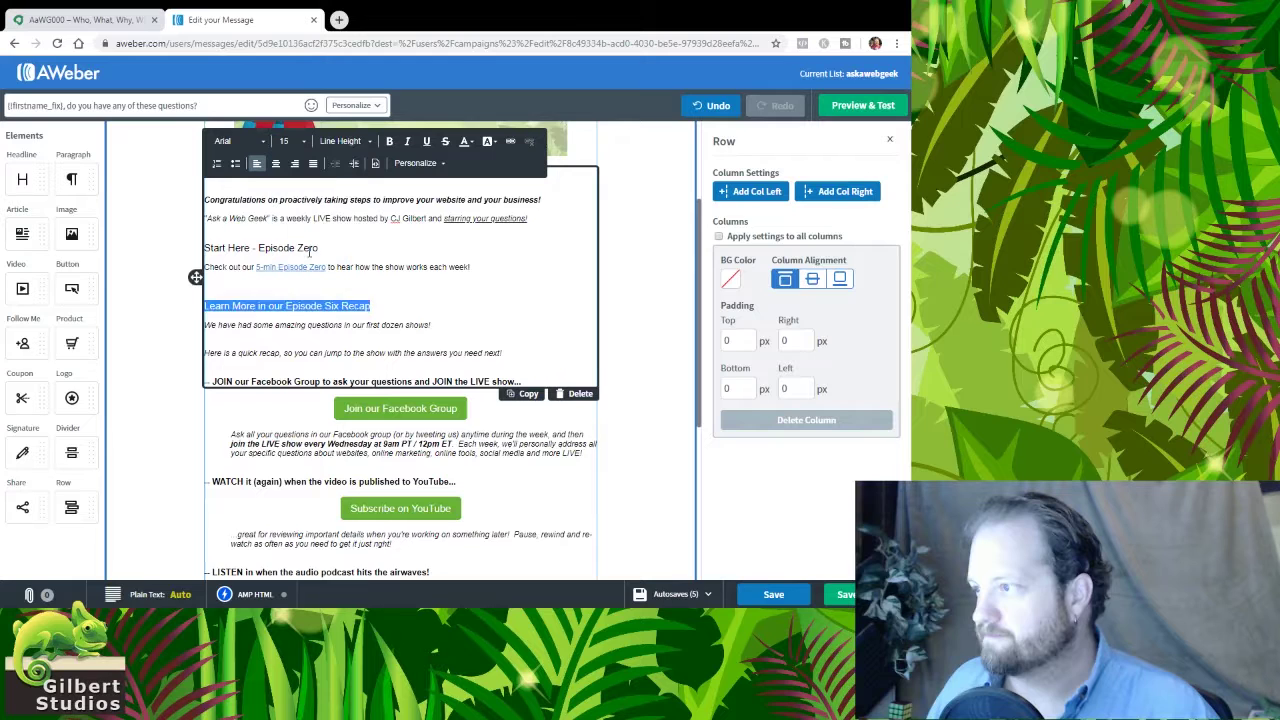
click(353, 308)
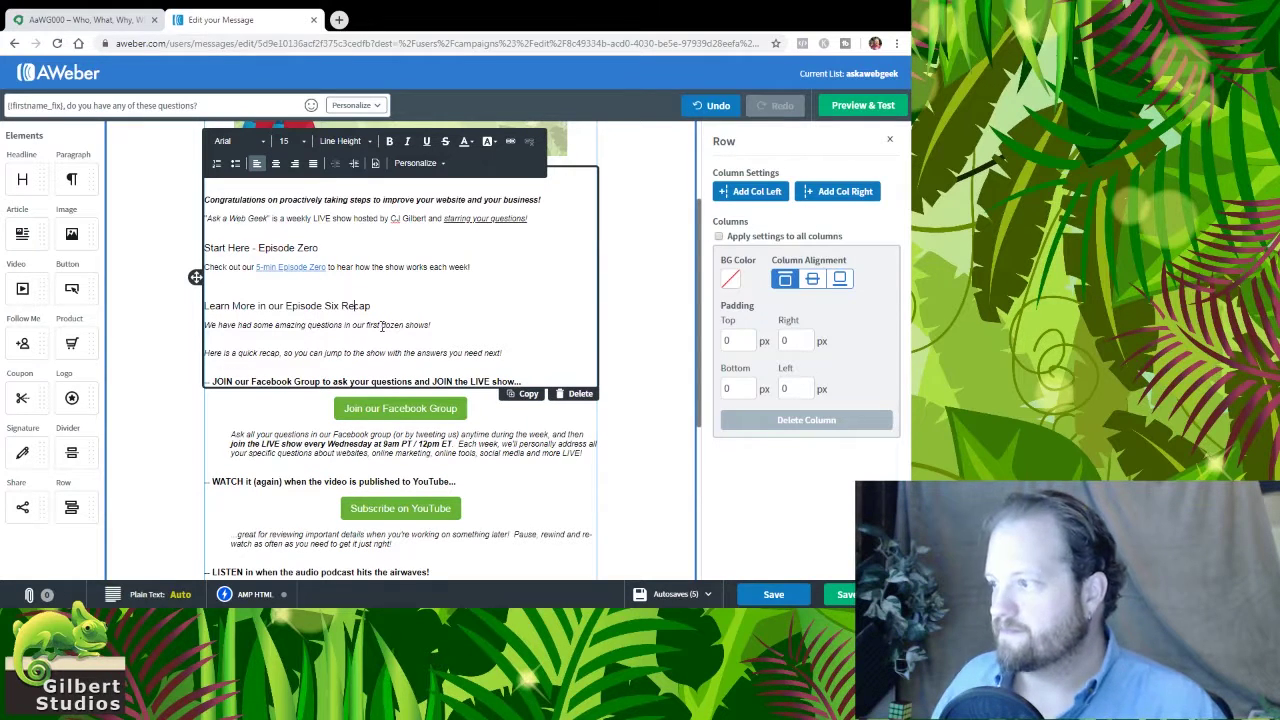
- Make room below the recap heading and begin a new line there with "In episode"
key(Return)
key(Return)
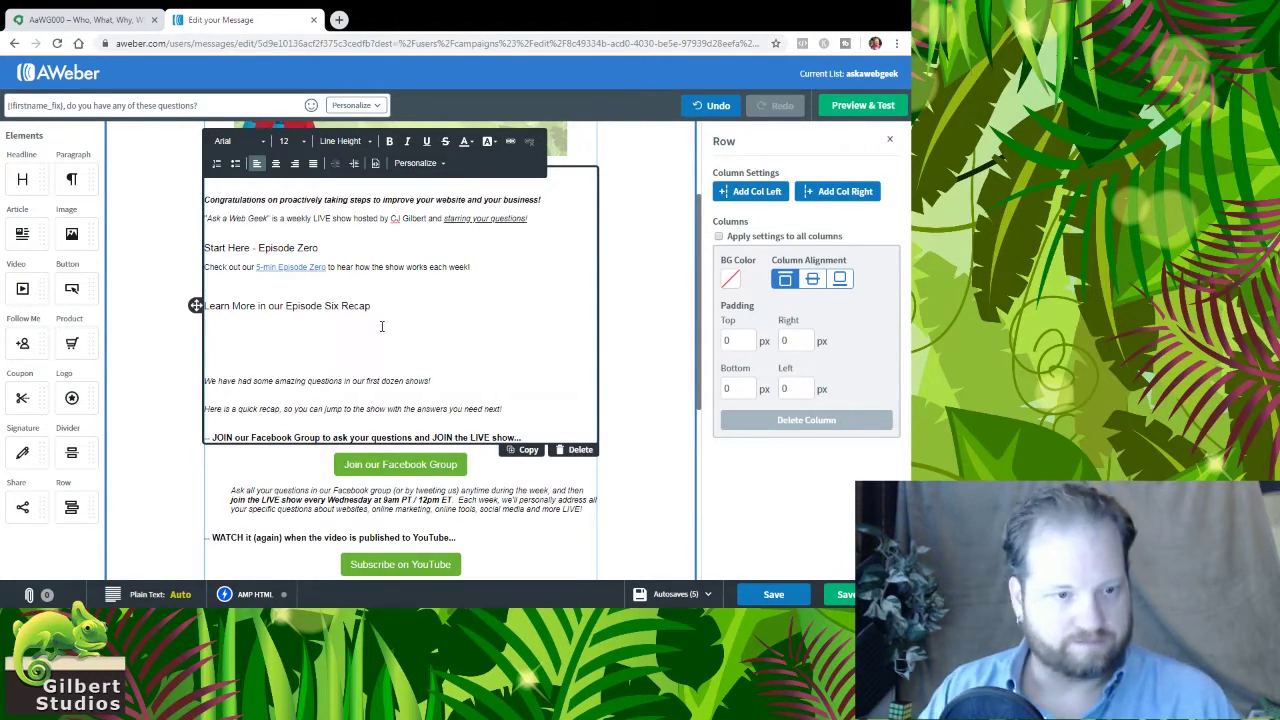
text(In episode)
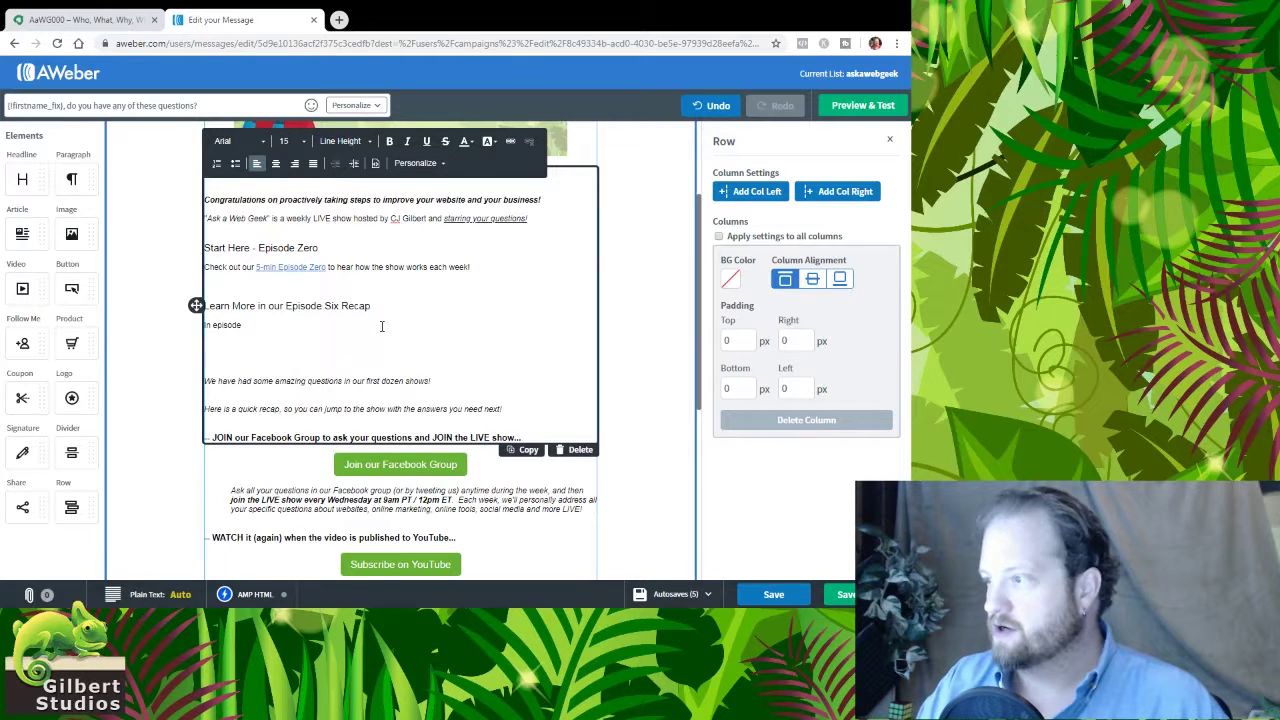
- Shorten the recap heading to "Episode Recap"
key(Up)
key(Home)
key(ctrl+shift+Right)
key(ctrl+shift+Right)
key(ctrl+shift+Right)
key(ctrl+shift+Right)
key(BackSpace)
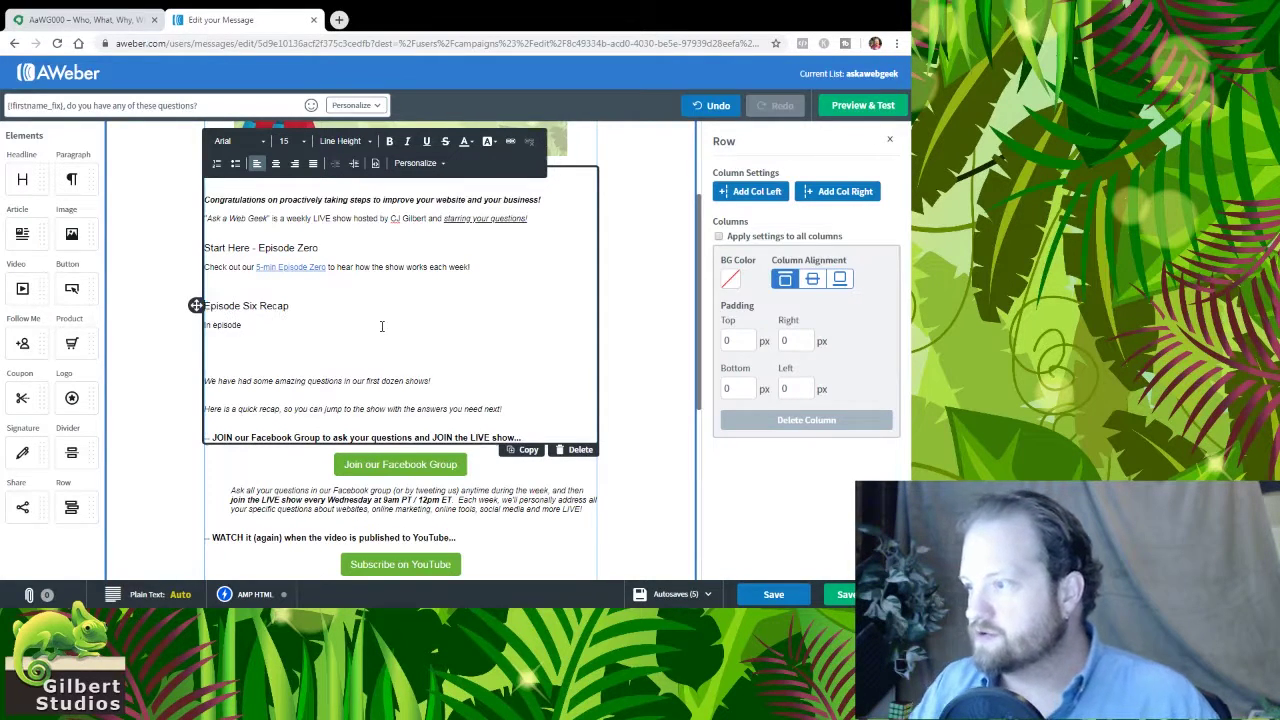
key(ctrl+Right)
key(ctrl+shift+Right)
key(BackSpace)
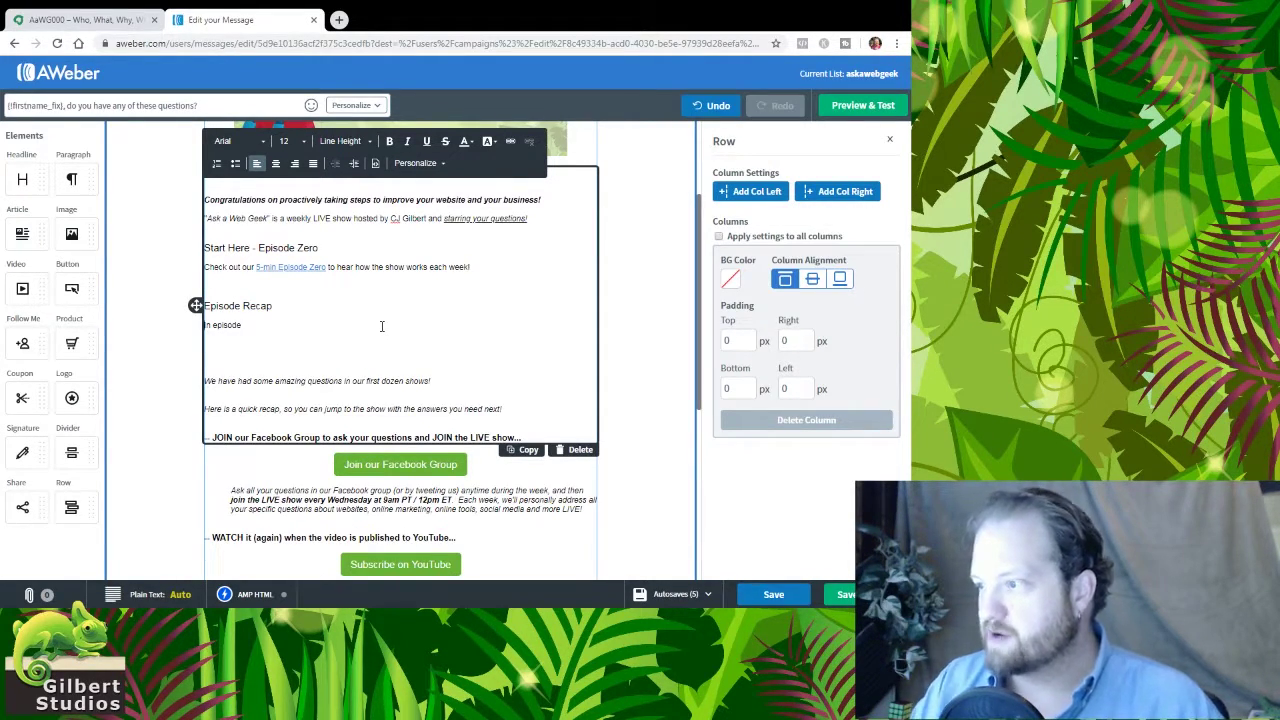
- Delete the "In episode" text with its empty lines, and remove the blank line between the two italic sentences under the heading
key(shift+Home)
key(BackSpace)
key(Delete)
key(Delete)
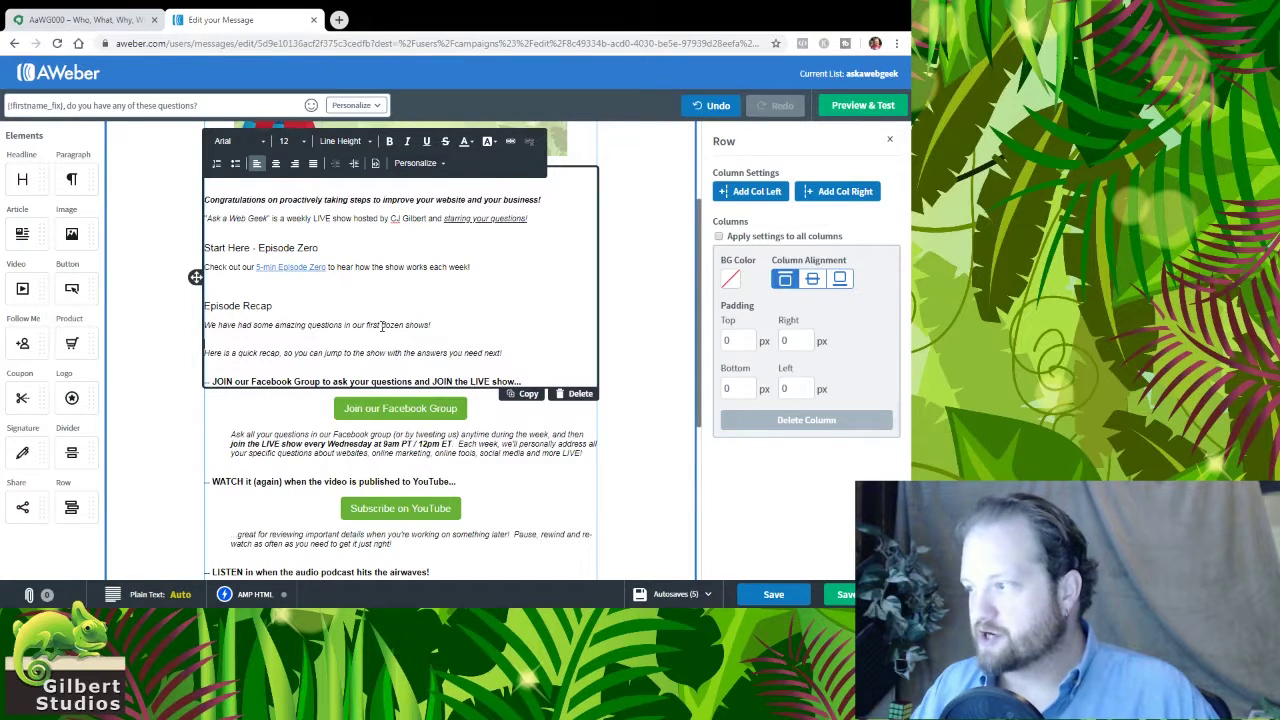
key(BackSpace)
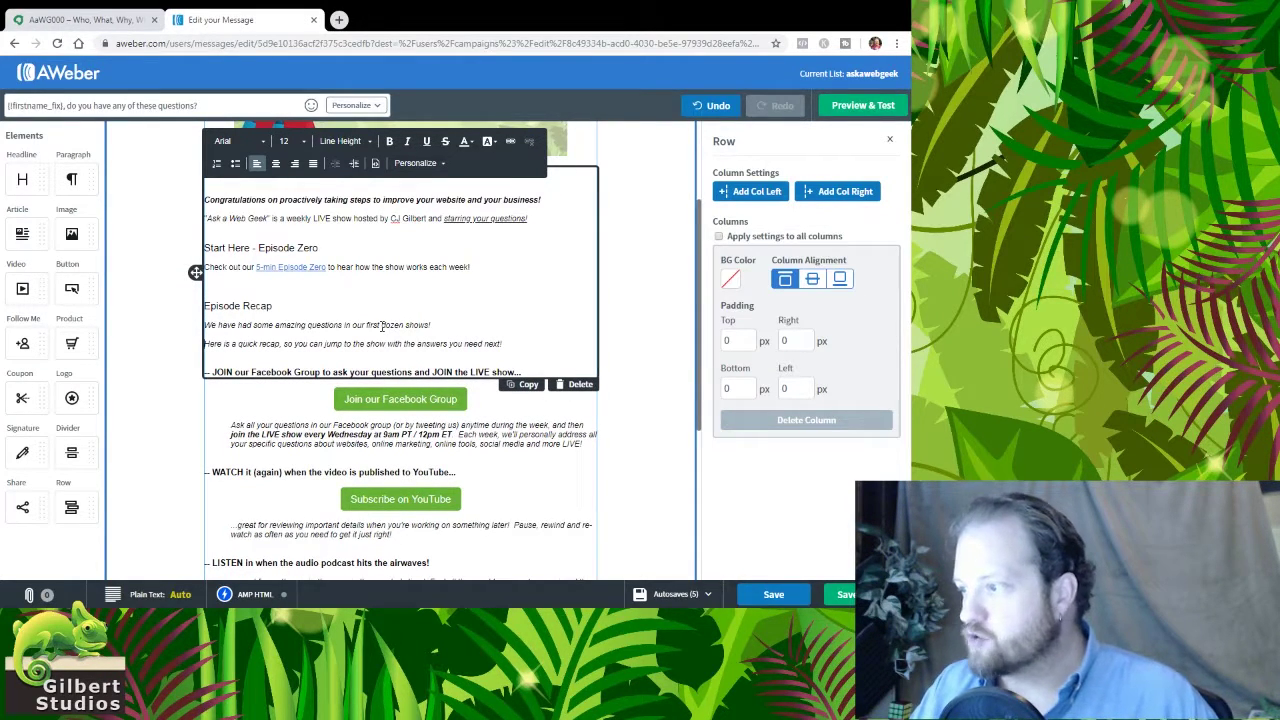
- Change the "Here is a quick recap" sentence from italic to bold
key(shift+End)
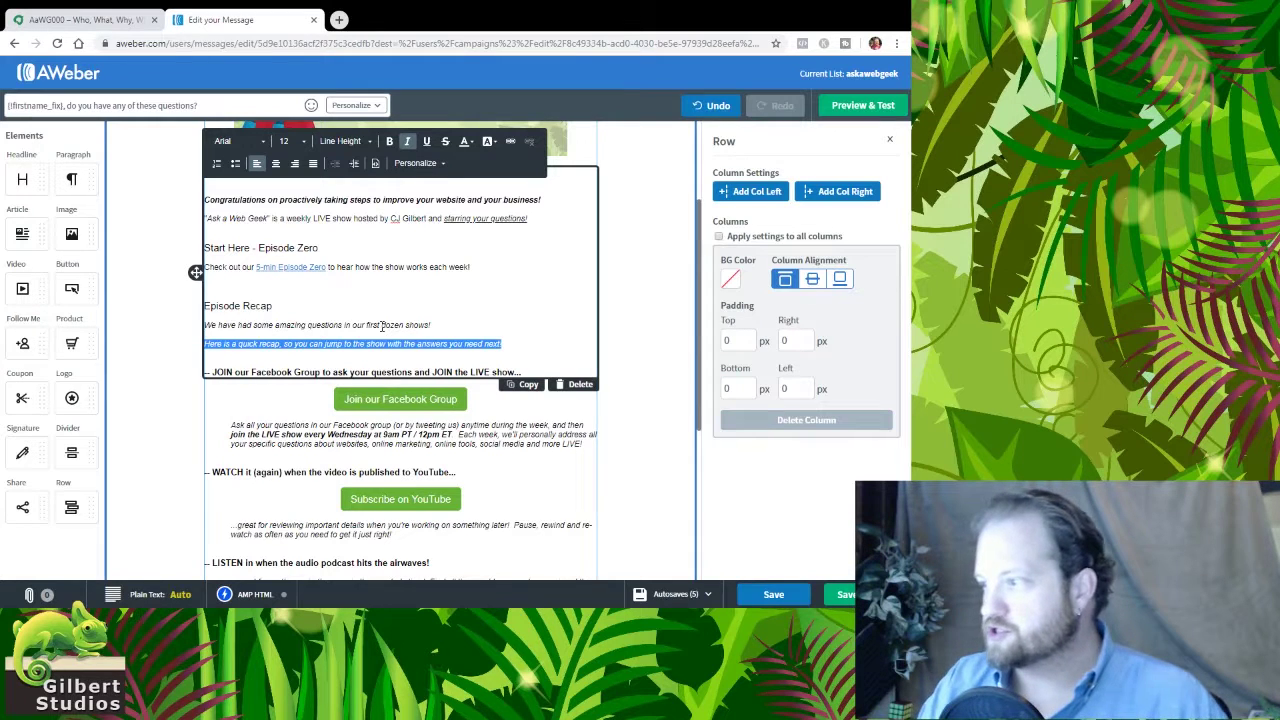
click(407, 141)
click(389, 141)
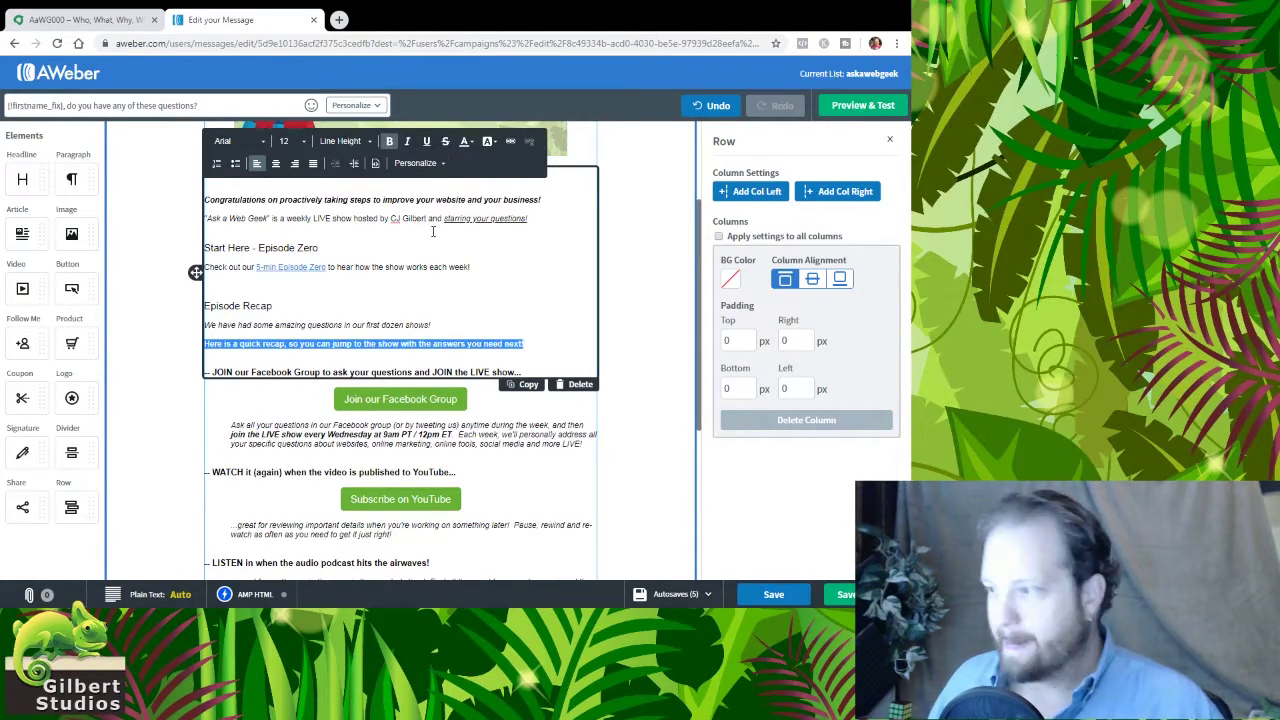
click(380, 343)
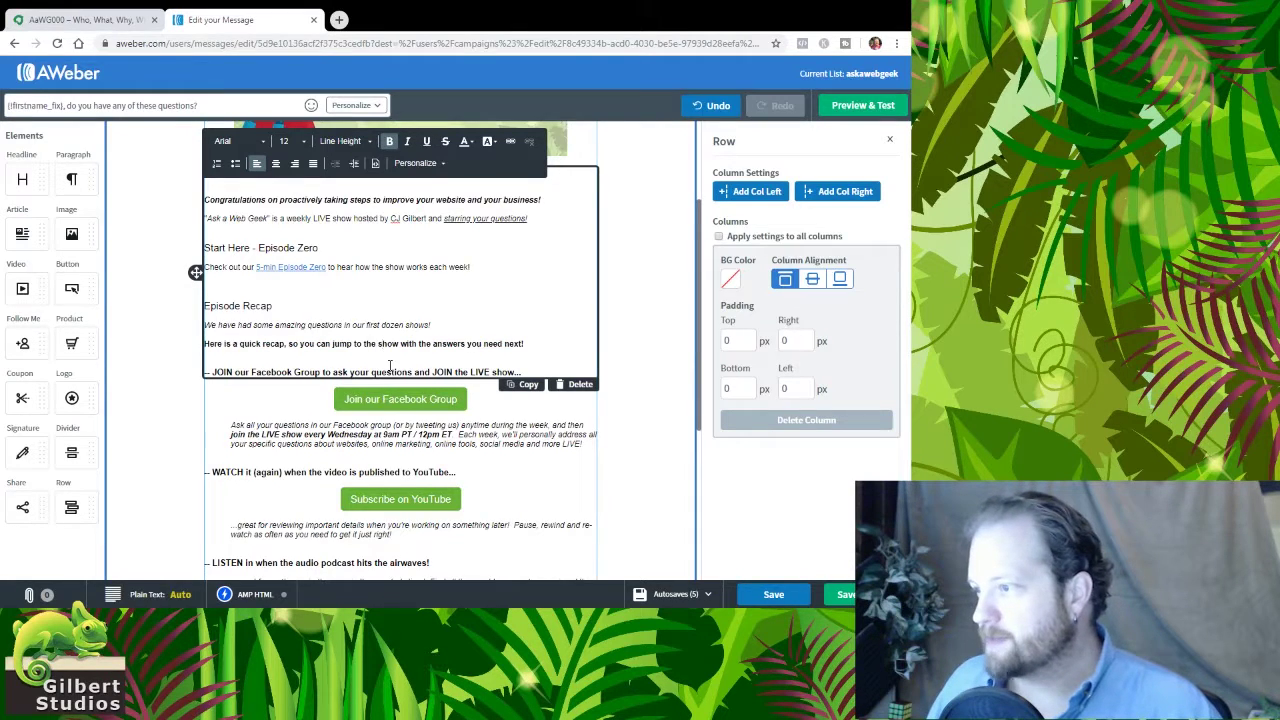
- Add blank lines below the bold recap sentence and paste the copied list of episodes 001 to 010 with their topics and page addresses
scroll(390, 365, down, 2)
scroll(385, 375, up, 2)
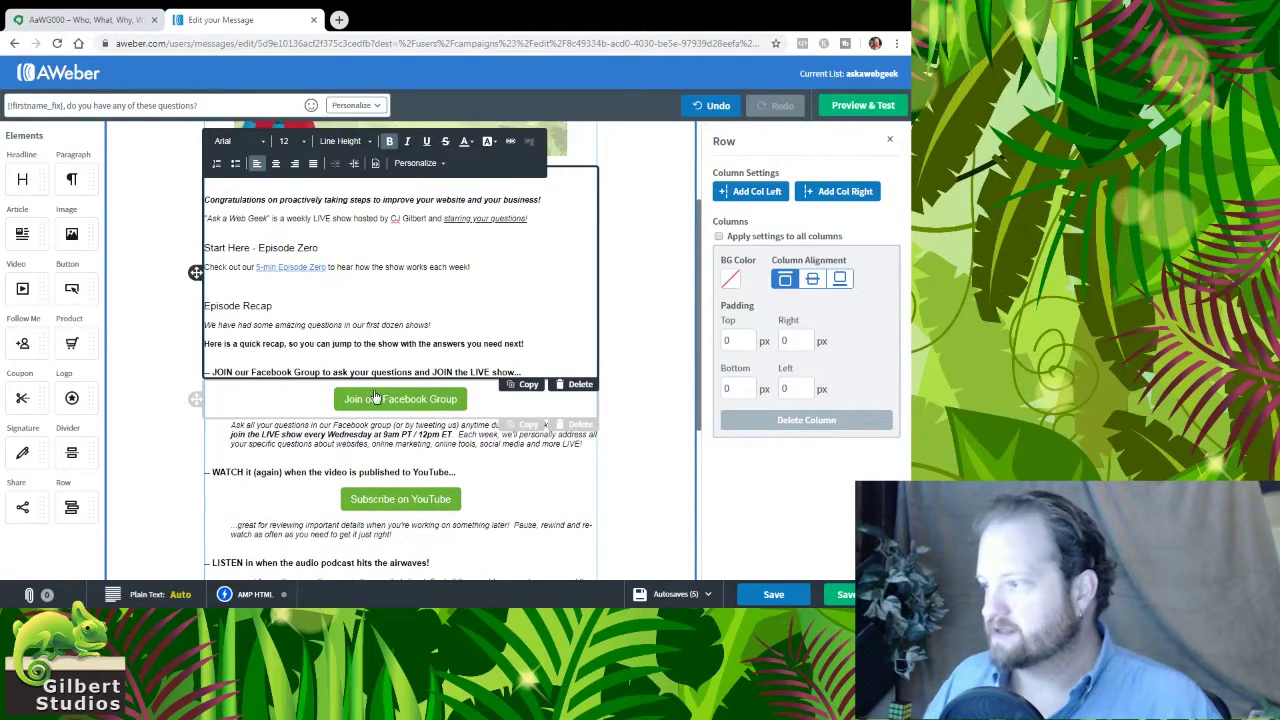
key(Down)
key(Return)
key(Return)
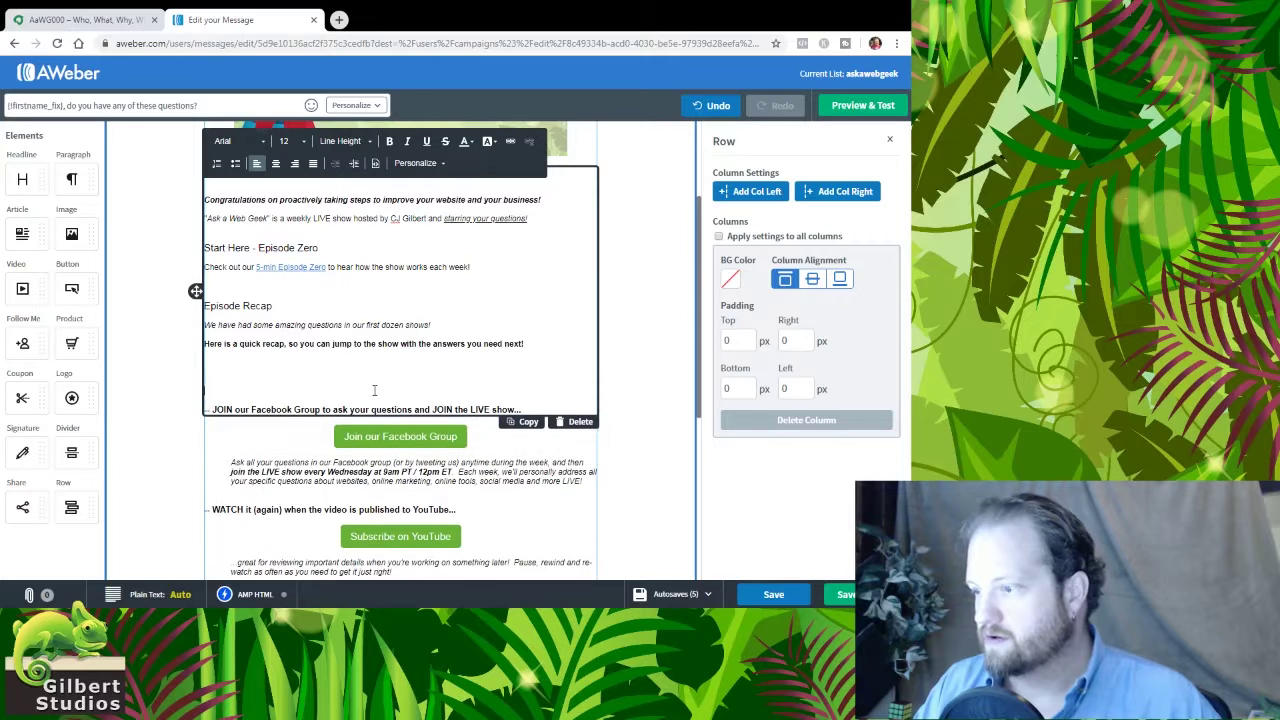
click(785, 603)
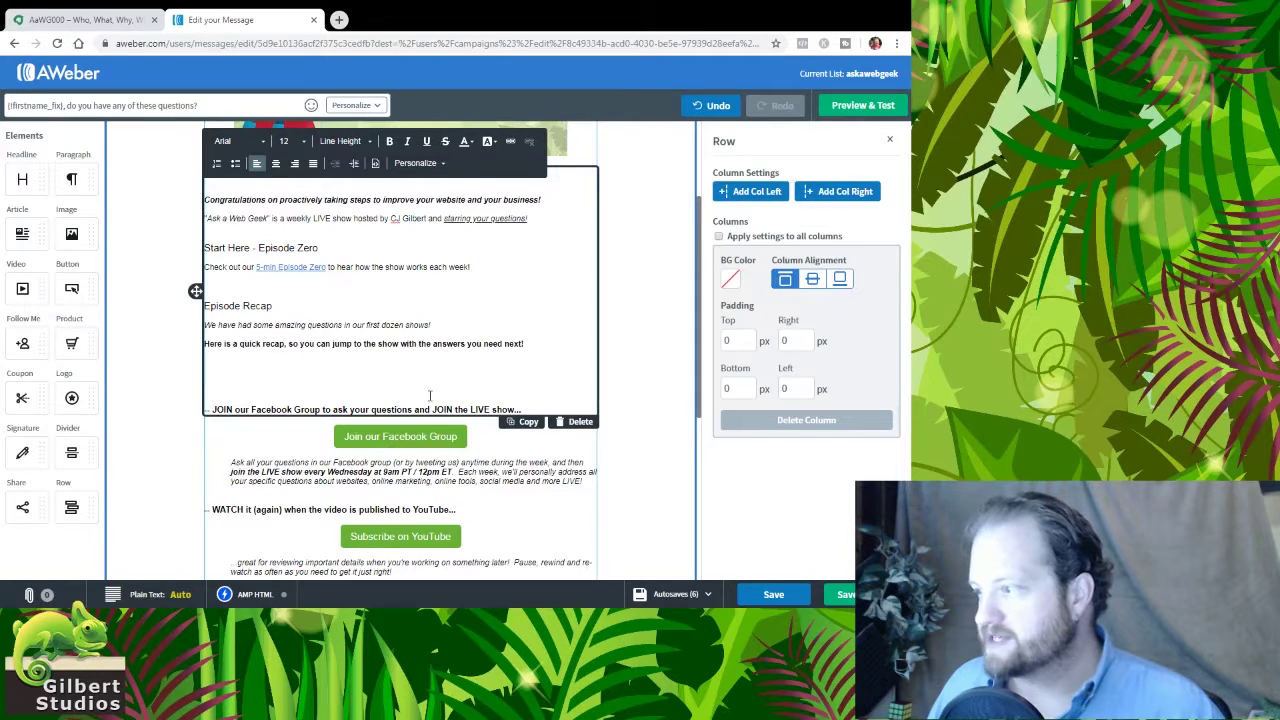
key(ctrl+v)
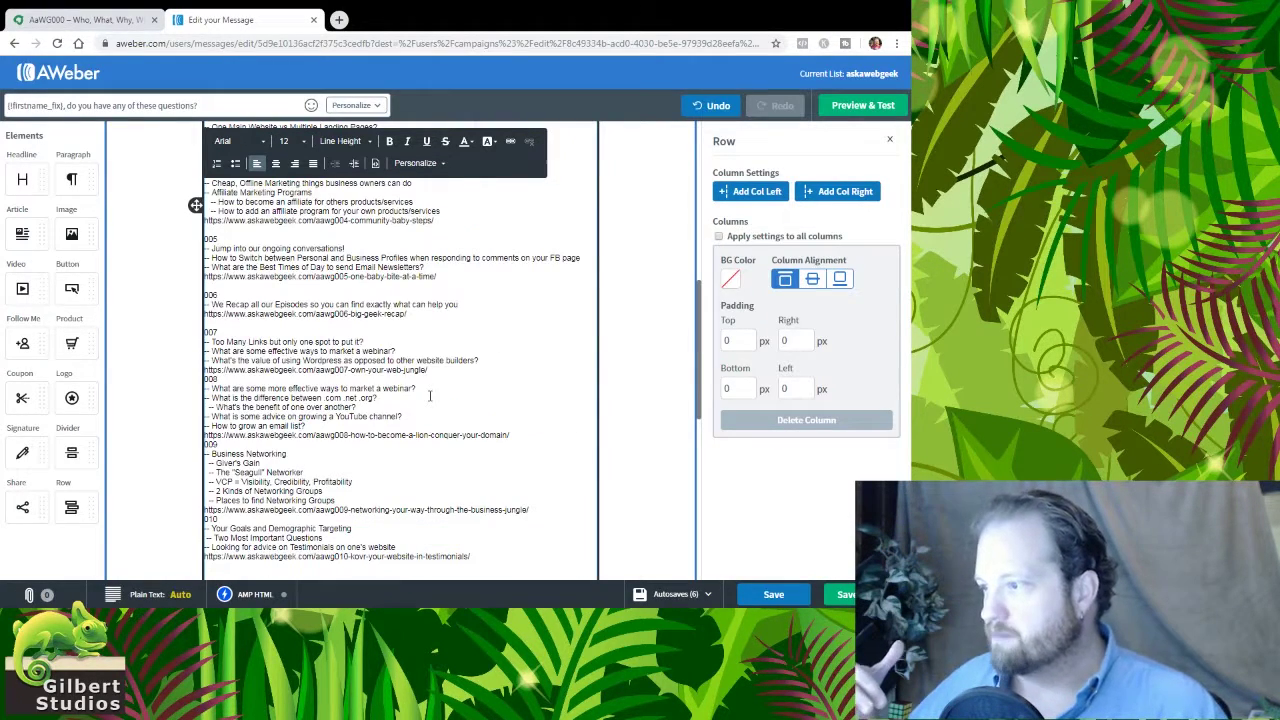
- Review the pasted episode list and how it fits between the recap introduction and the Facebook Group section
scroll(430, 396, up, 2)
scroll(430, 396, up, 5)
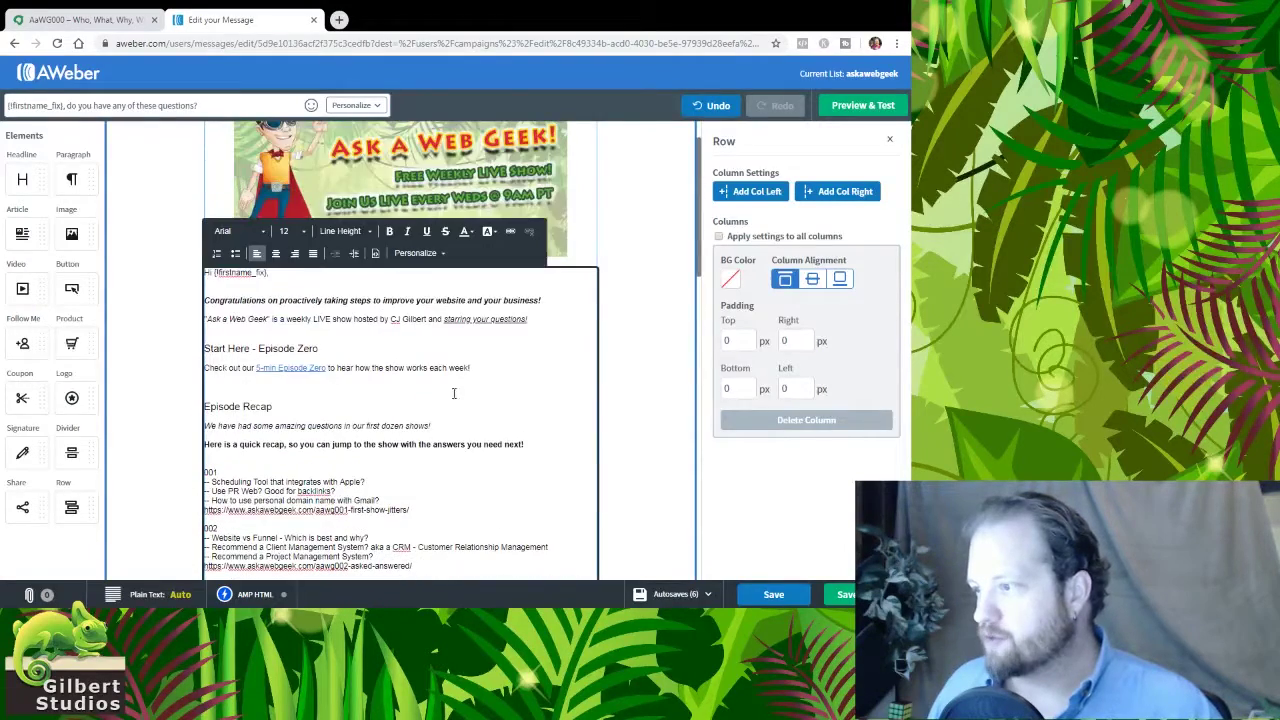
scroll(465, 443, down, 2)
click(446, 320)
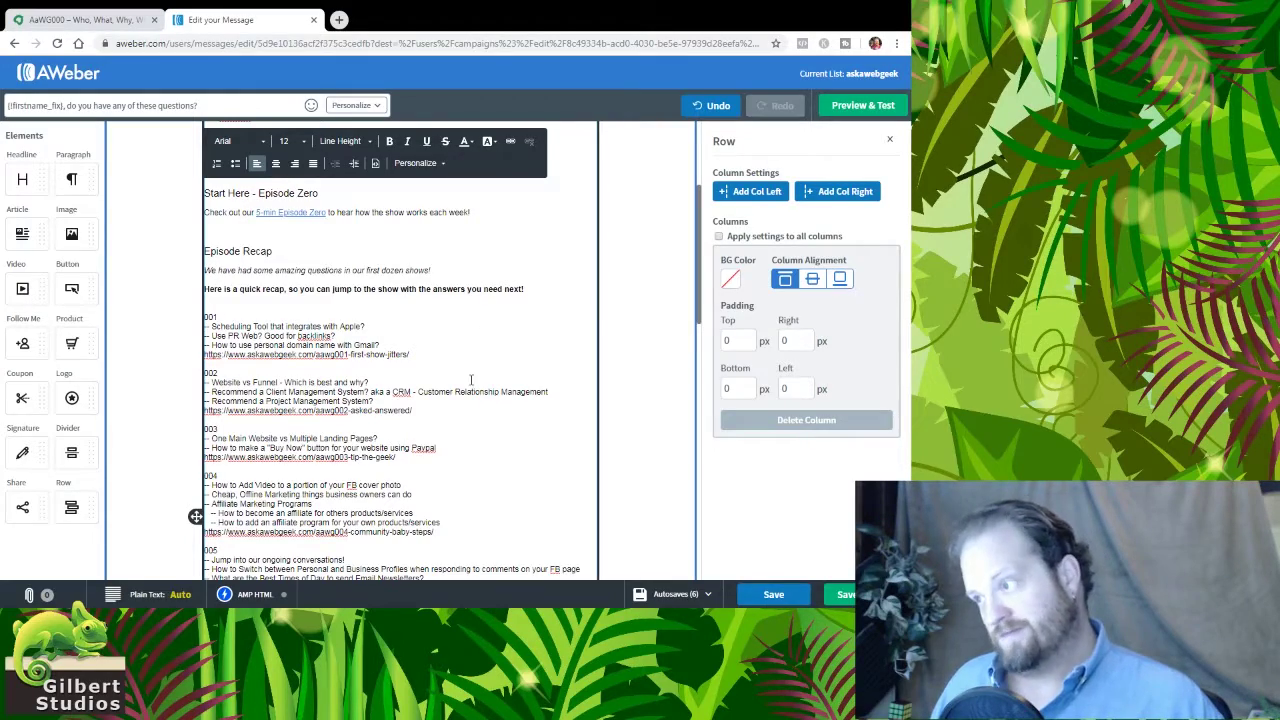
scroll(471, 380, up, 3)
scroll(471, 385, down, 6)
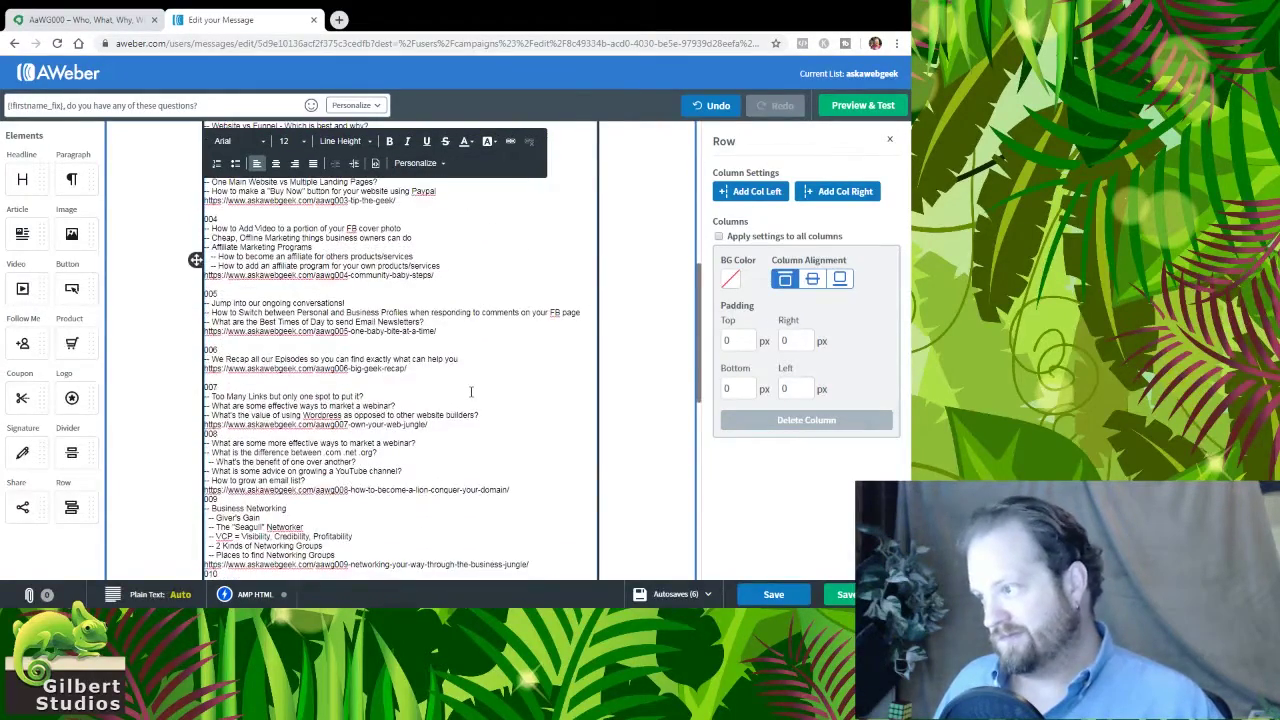
scroll(471, 391, down, 5)
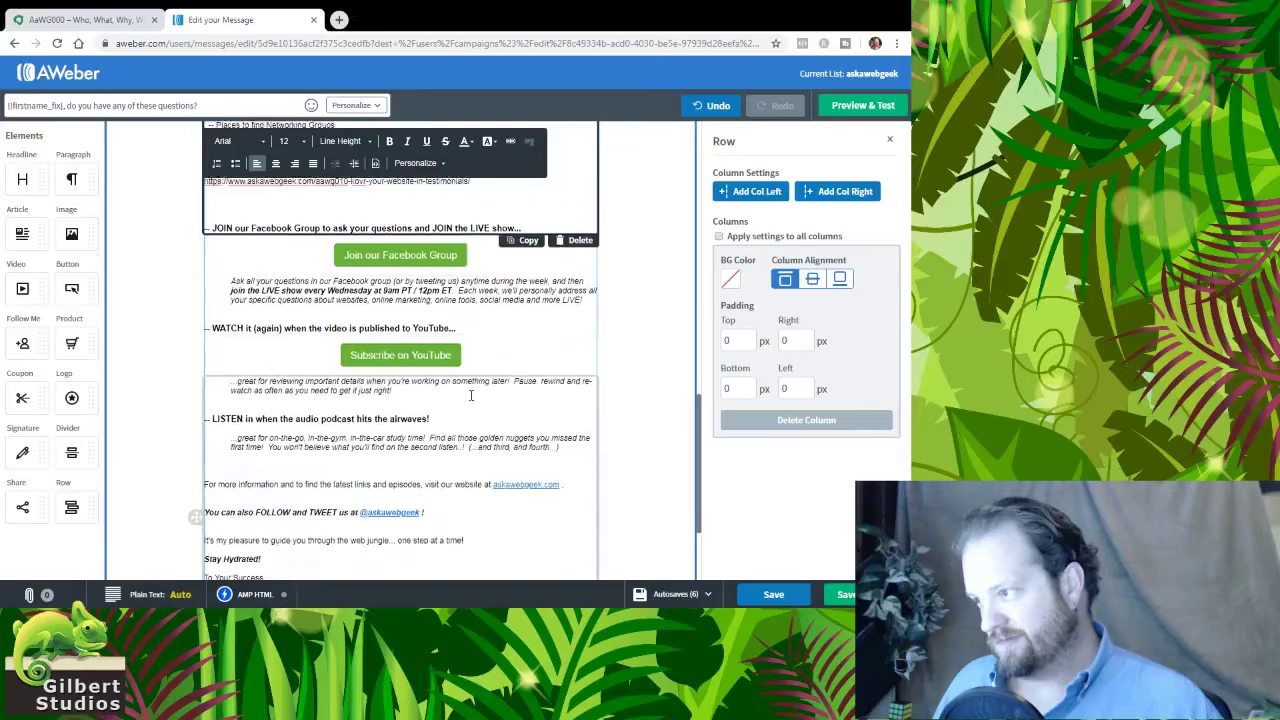
scroll(471, 395, up, 12)
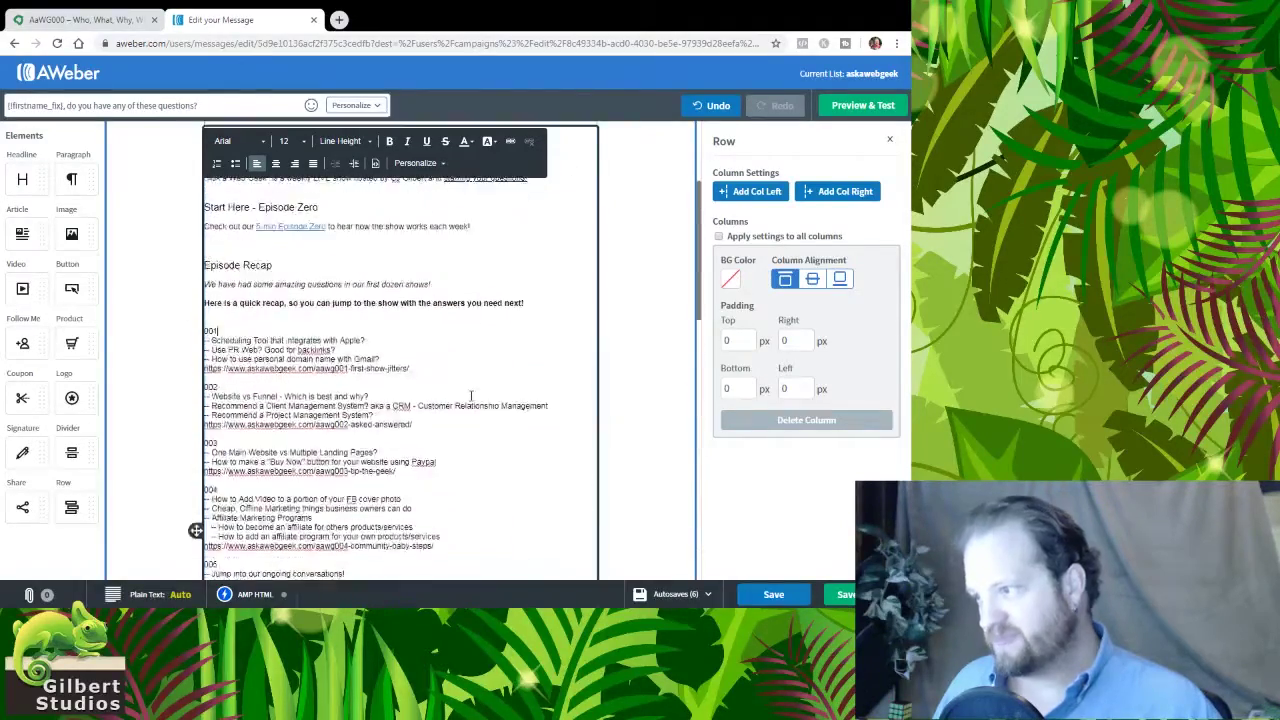
scroll(471, 396, up, 1)
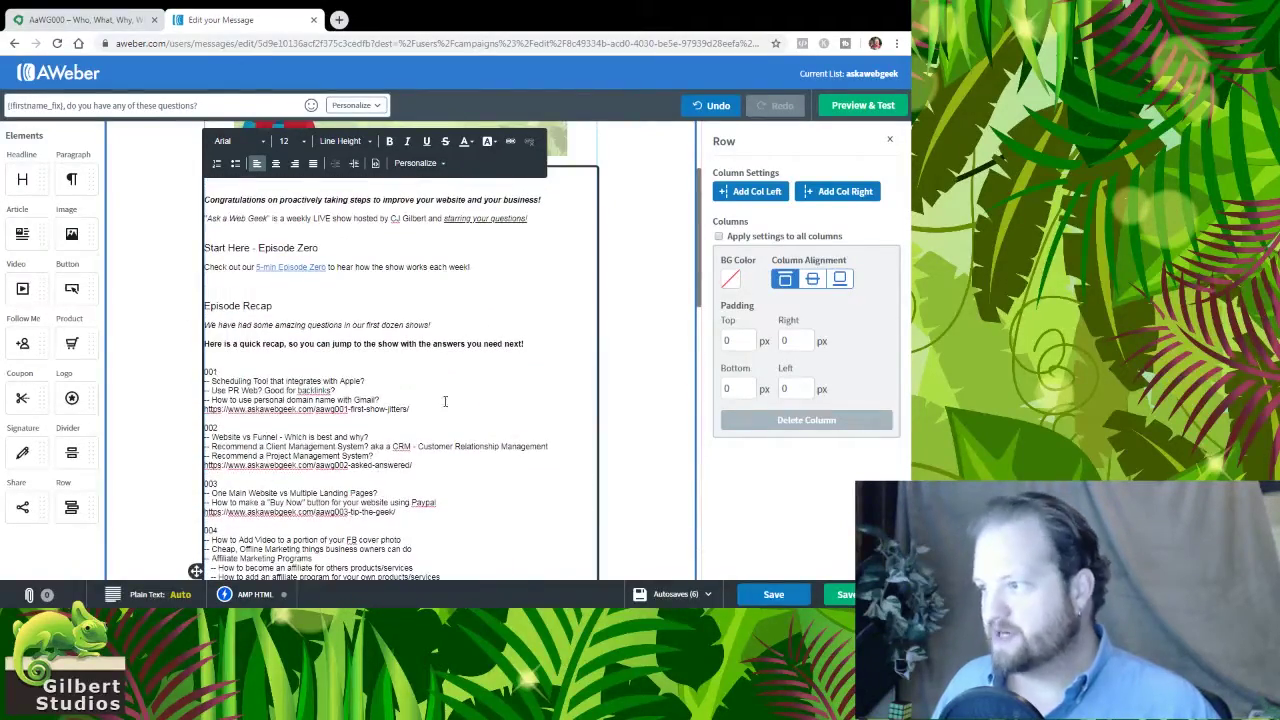
- Insert "of our first ten episodes" after "Here is a quick recap" in the bold sentence
click(409, 355)
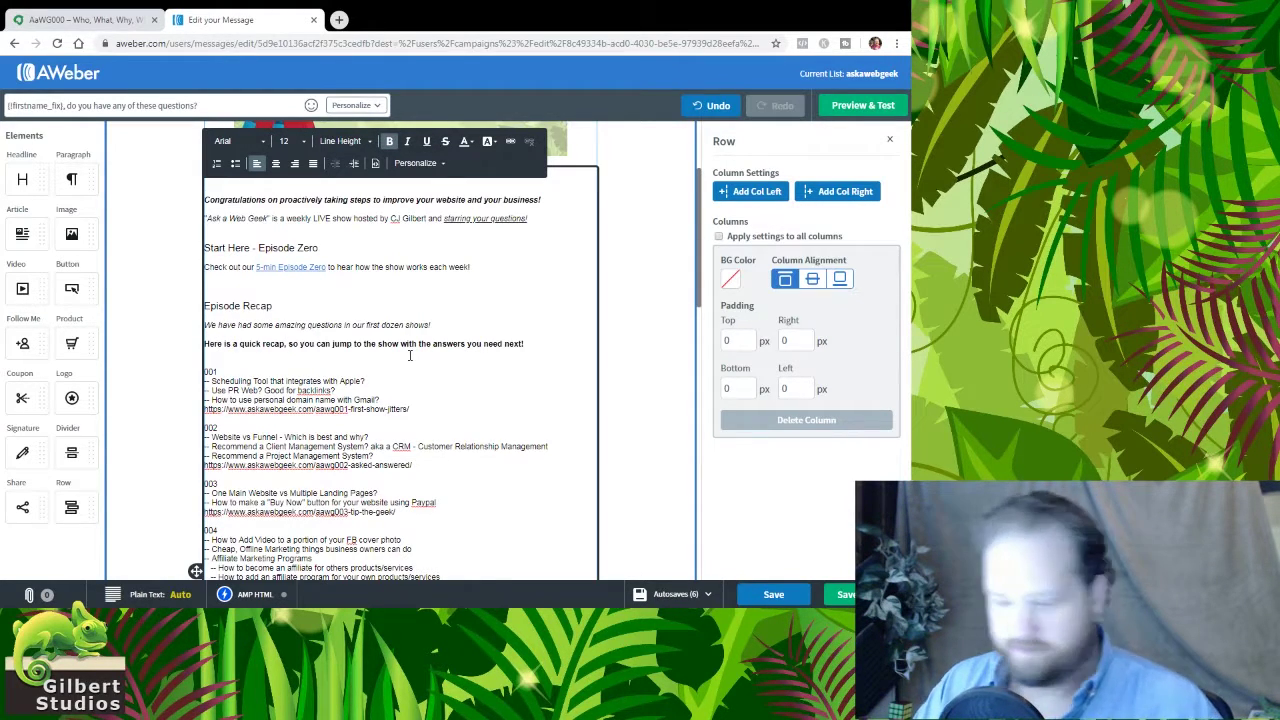
text(of our fi)
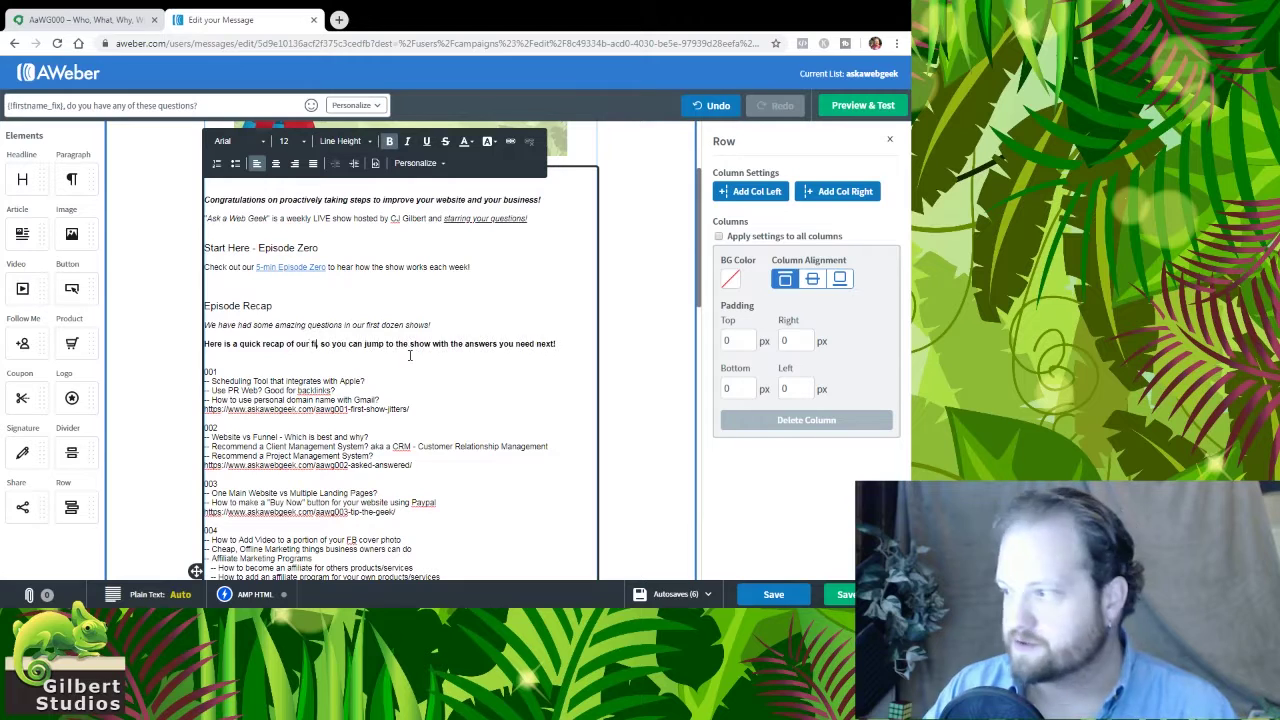
text(rst ten ep)
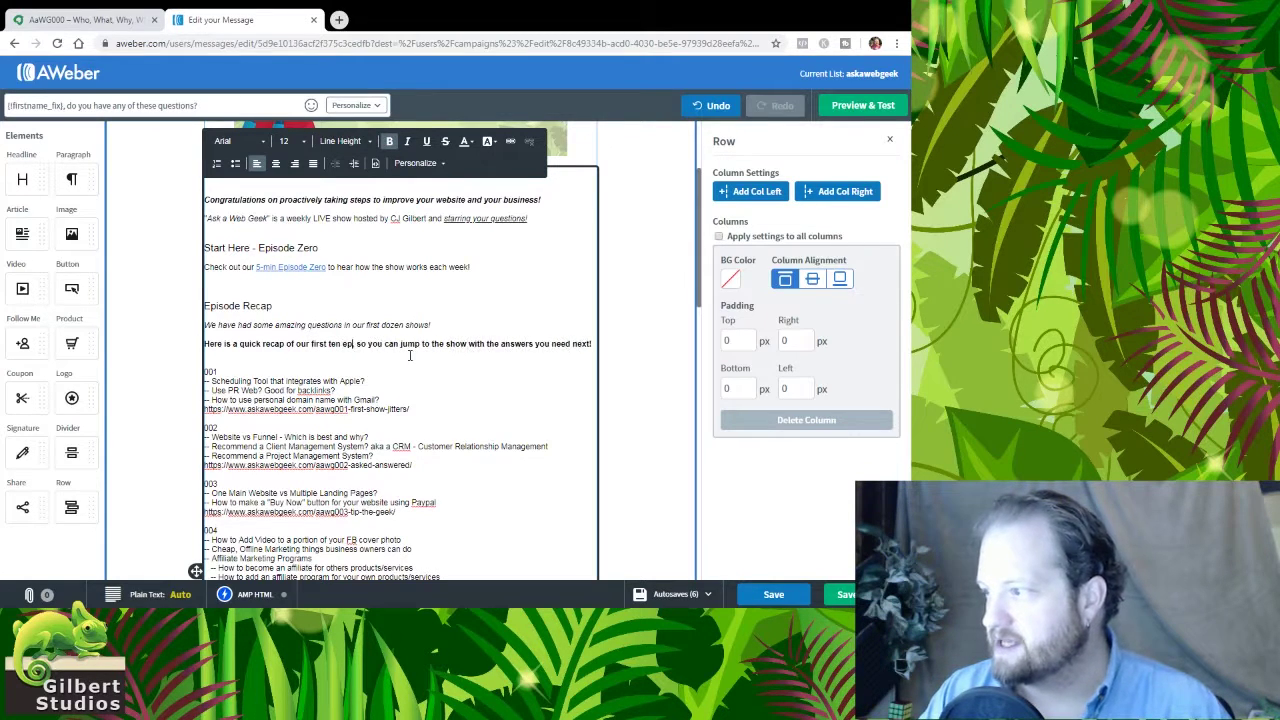
text(isodes)
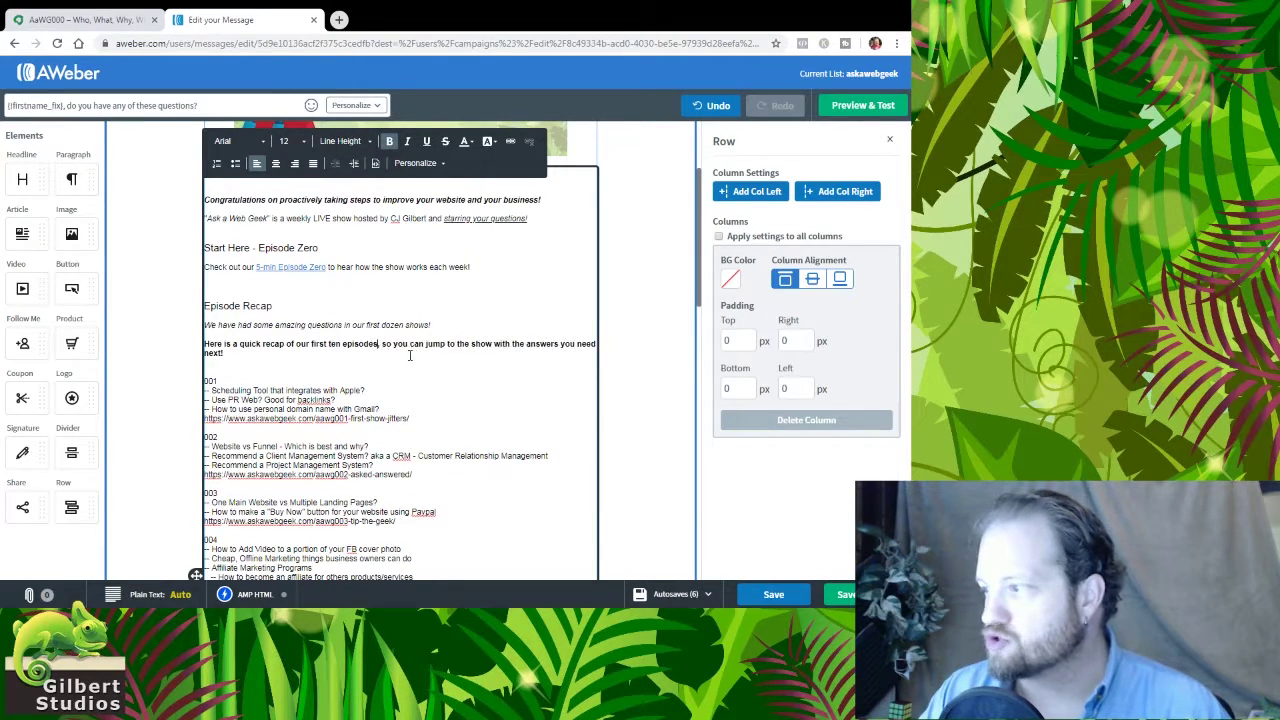
- Insert "and community involvement right from the beginning" after "amazing questions" in the italic Episode Recap sentence
key(Up)
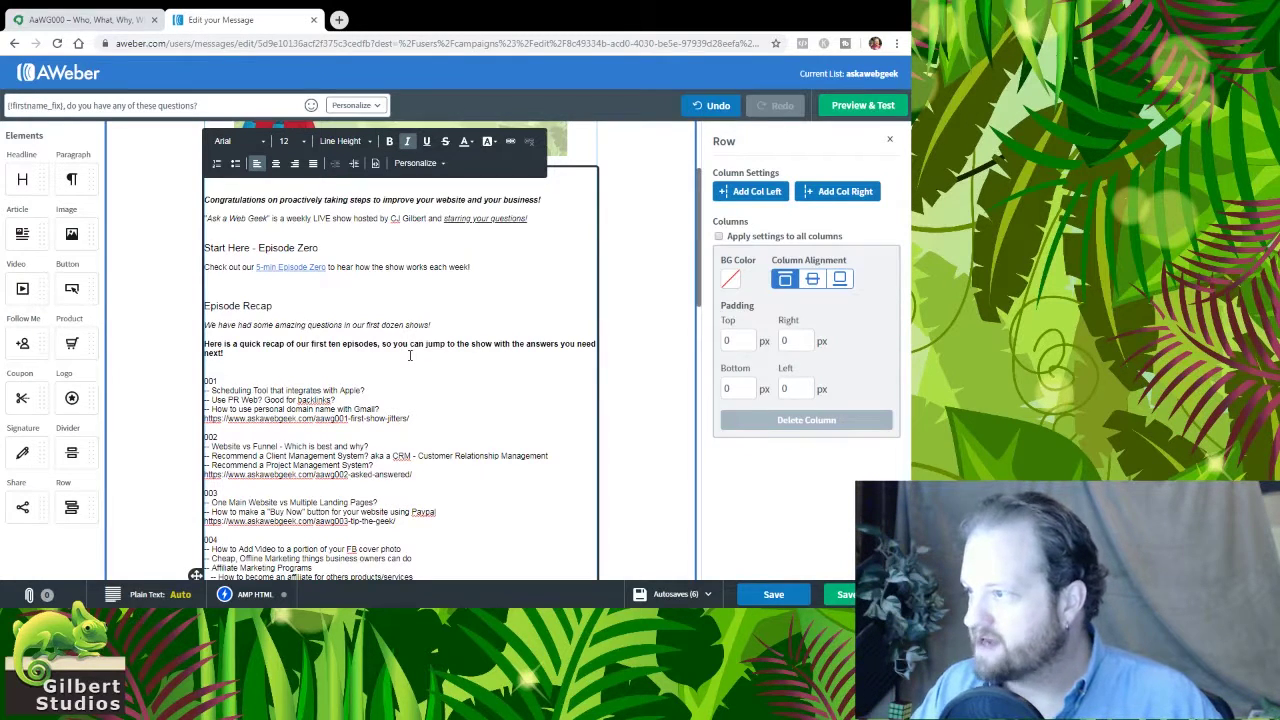
key(End)
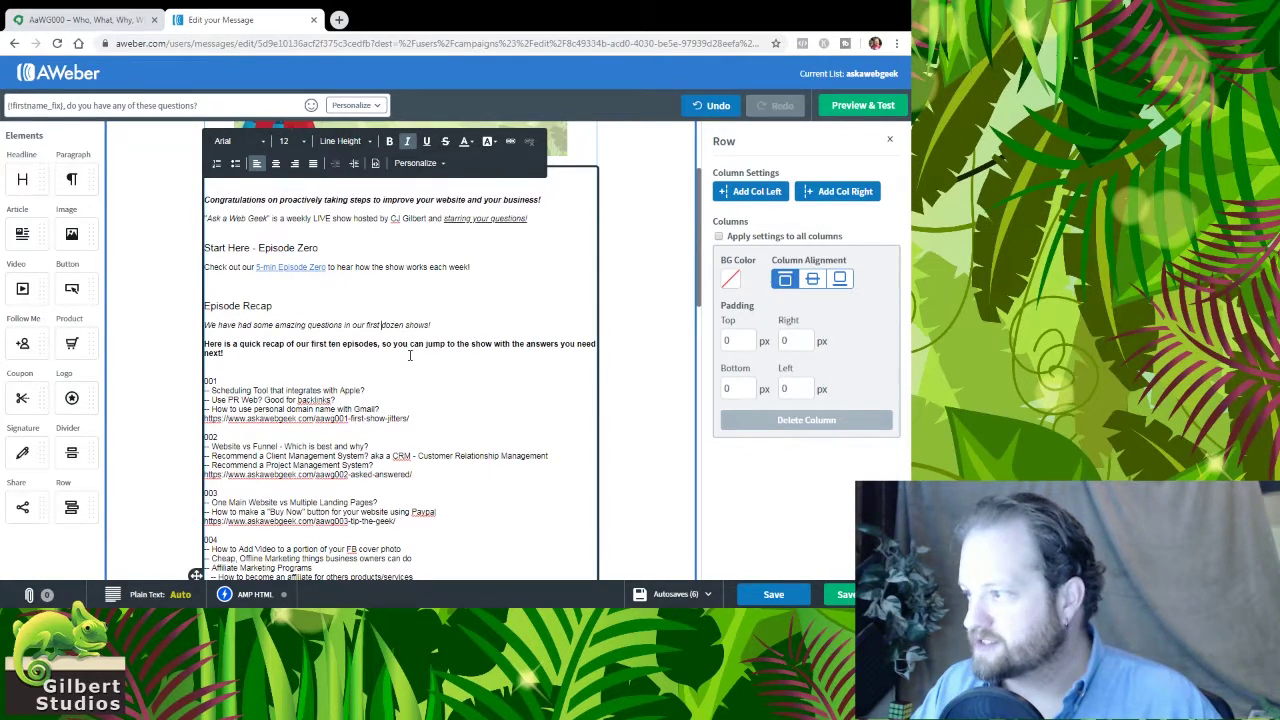
text(and commun)
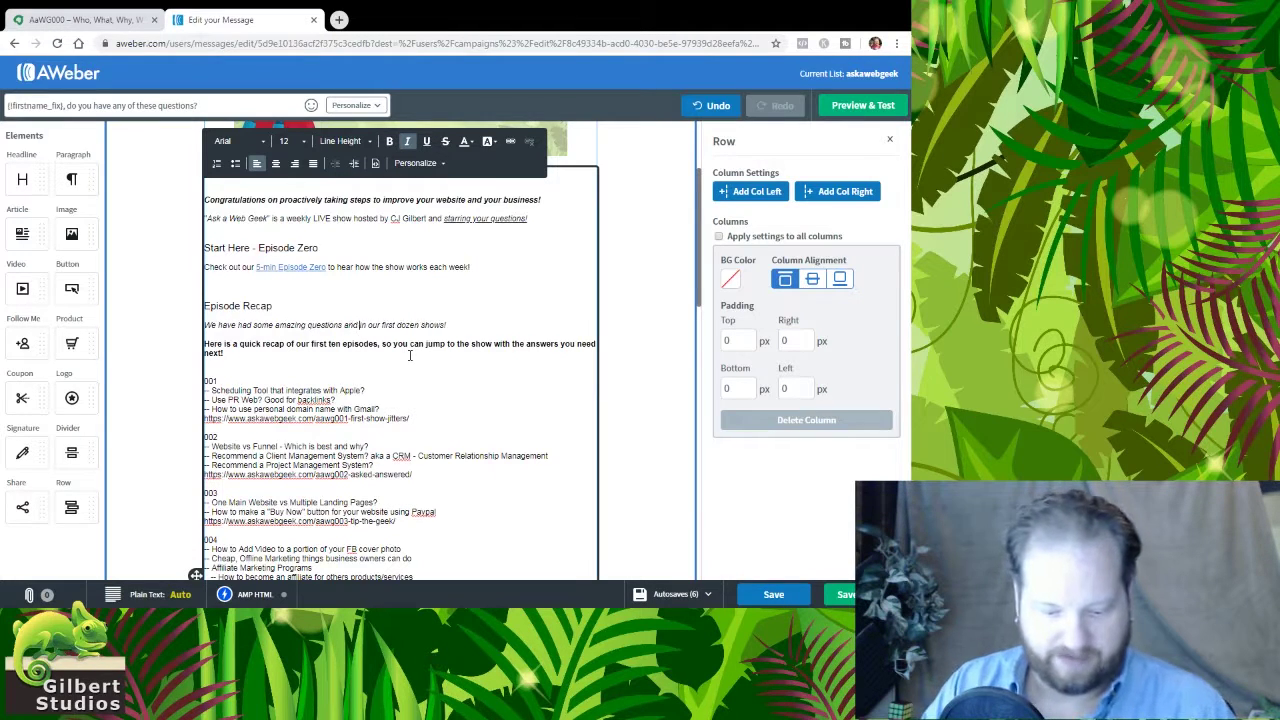
text(ity)
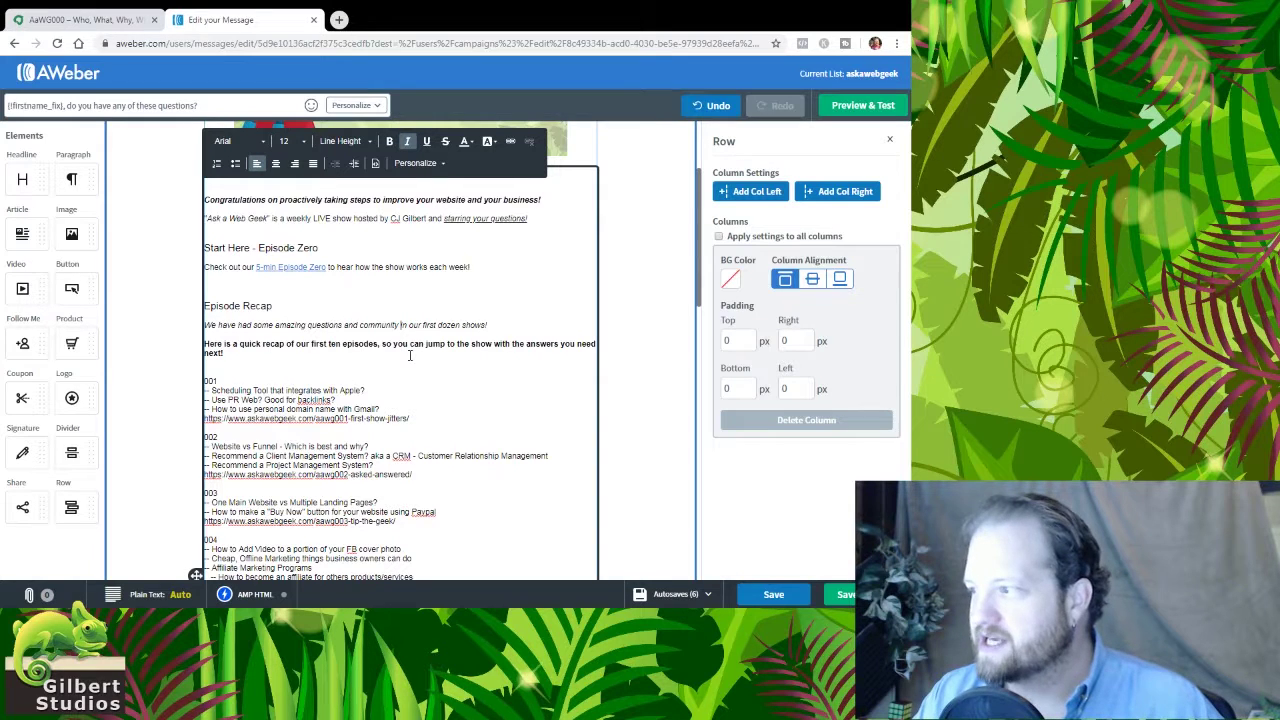
text(involv)
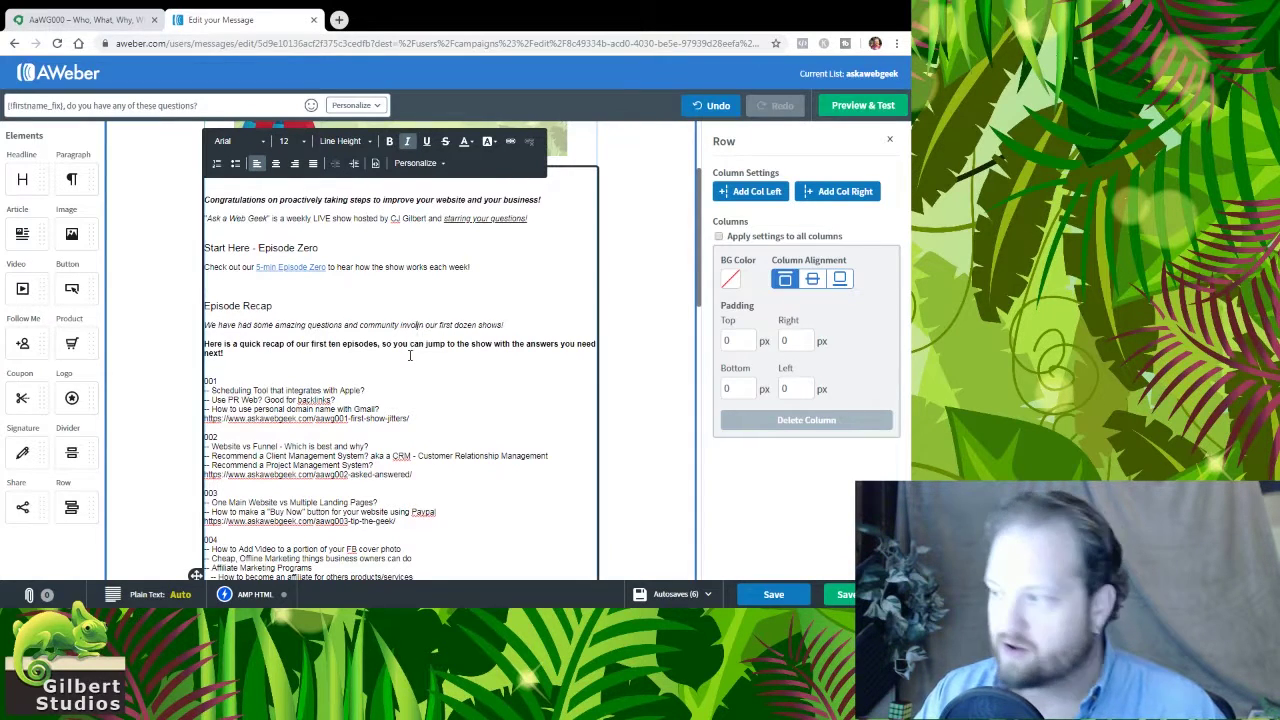
text(ement )
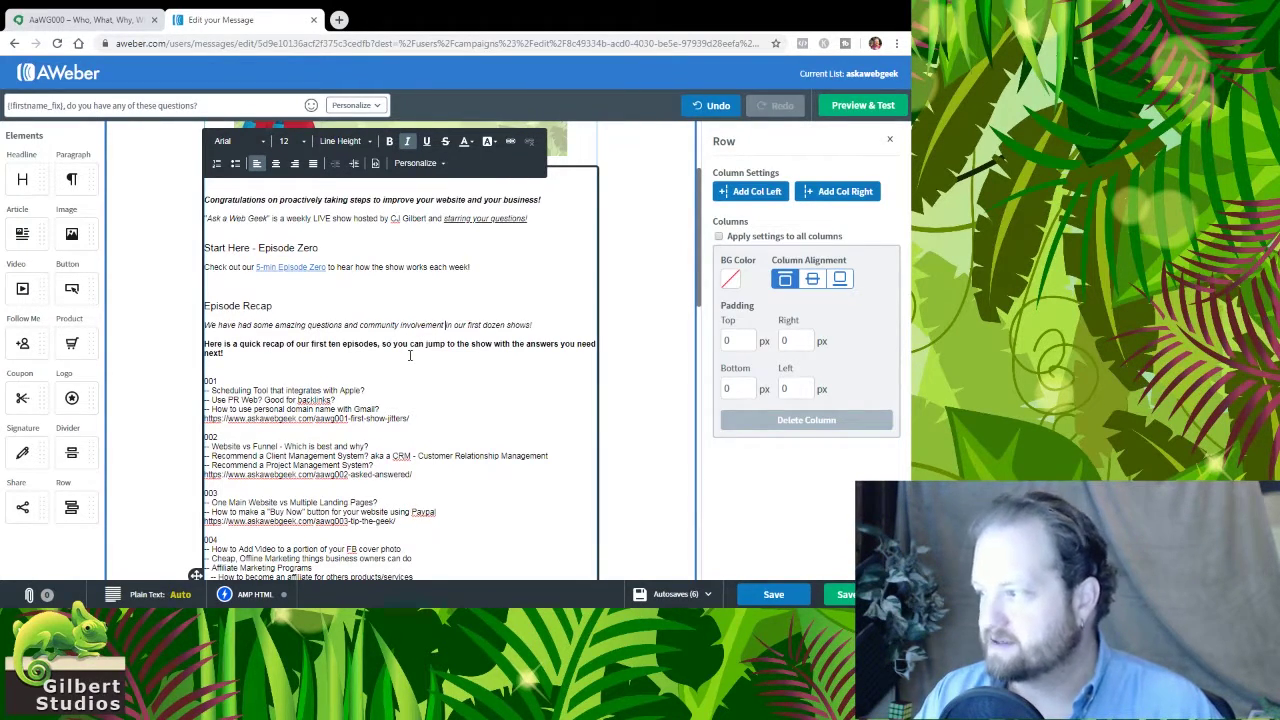
text(right from the )
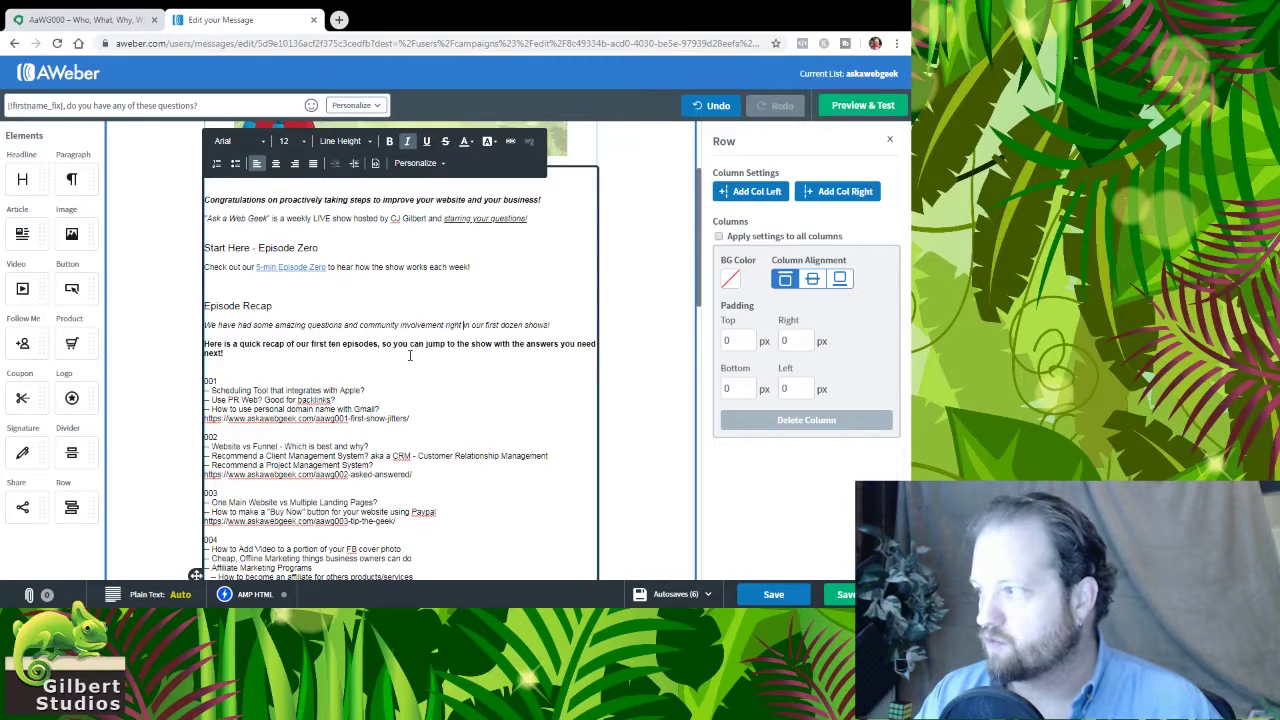
text(beginning)
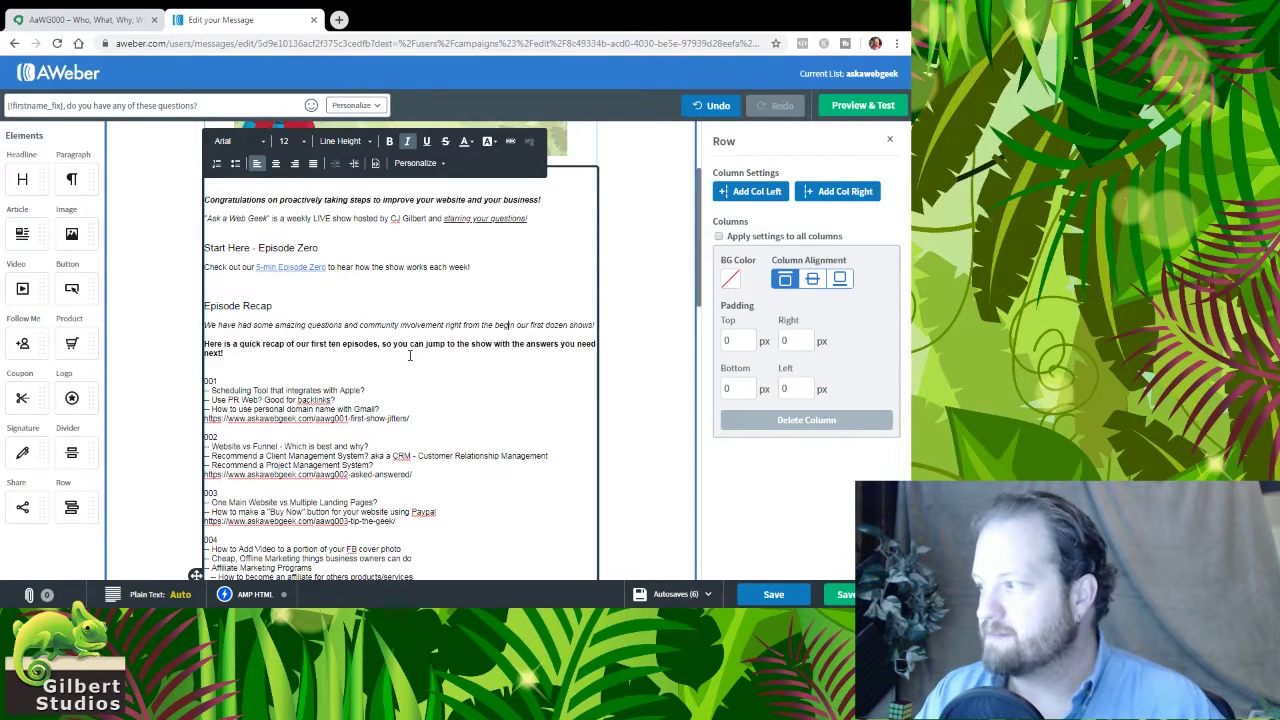
- Delete "in our first dozen shows" from the end of the italic recap sentence, keeping the exclamation mark
key(shift+ctrl+Right)
key(shift+ctrl+Right)
key(shift+ctrl+Right)
key(shift+ctrl+Right)
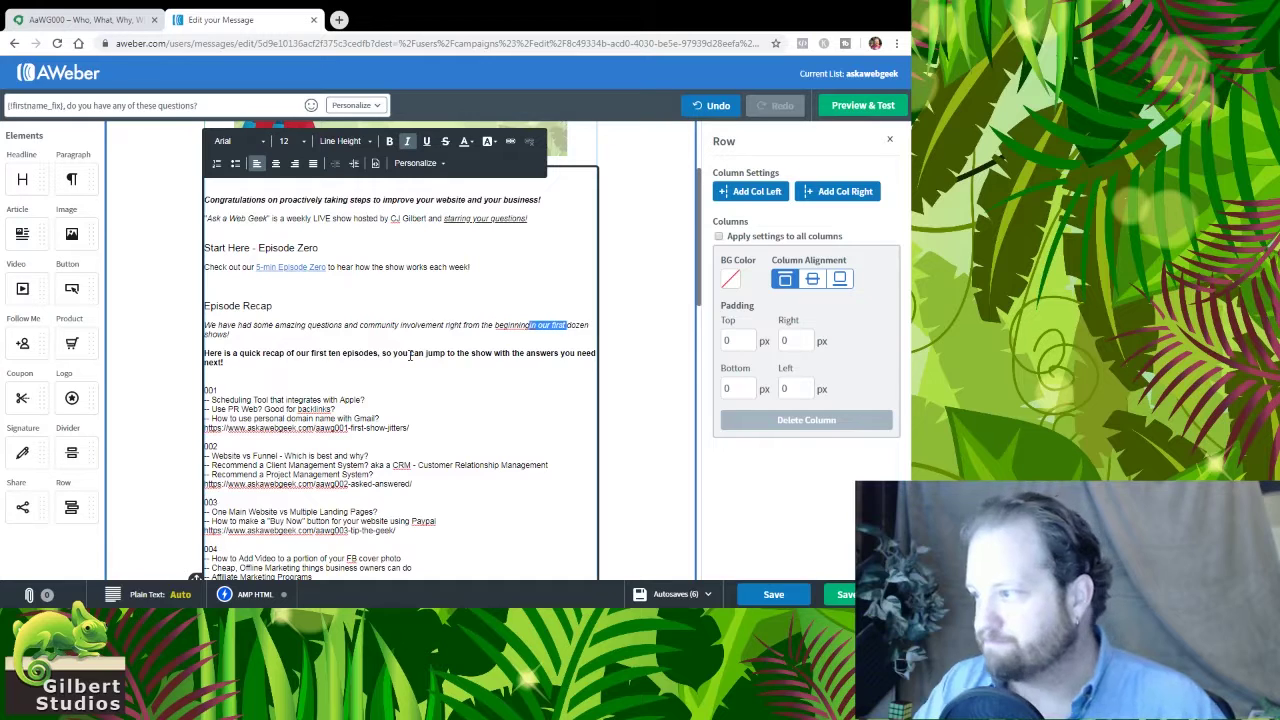
key(shift+ctrl+Right)
key(Delete)
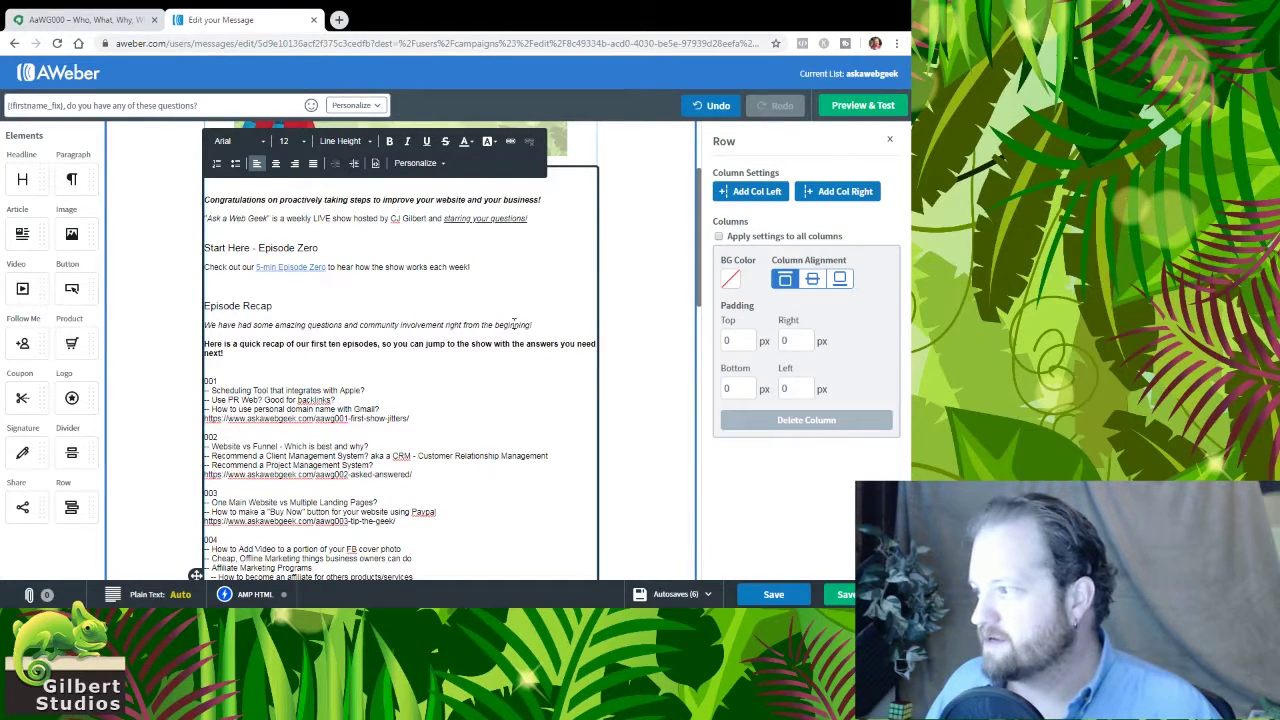
- Insert "right" after "so you can jump" in the bold recap sentence
click(293, 344)
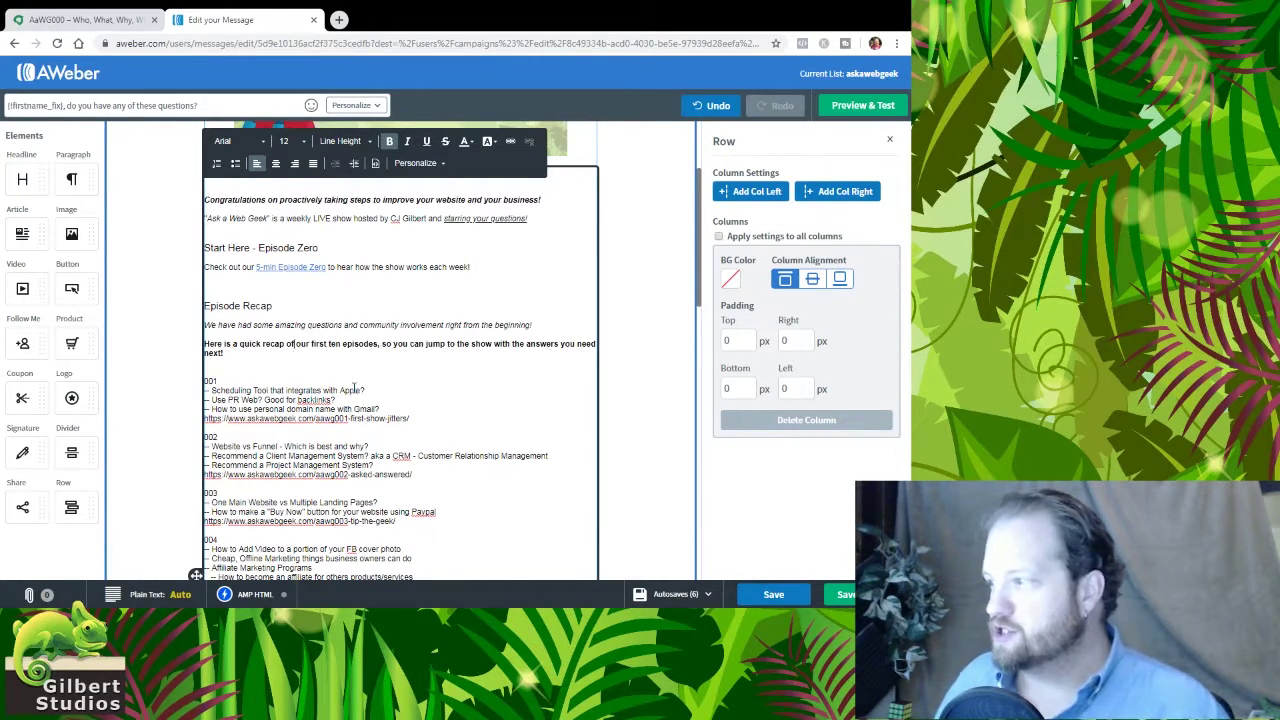
key(ctrl+Right)
key(ctrl+Right)
key(ctrl+Right)
key(ctrl+Right)
key(ctrl+Right)
key(ctrl+Right)
key(ctrl+Right)
key(ctrl+Right)
key(ctrl+Right)
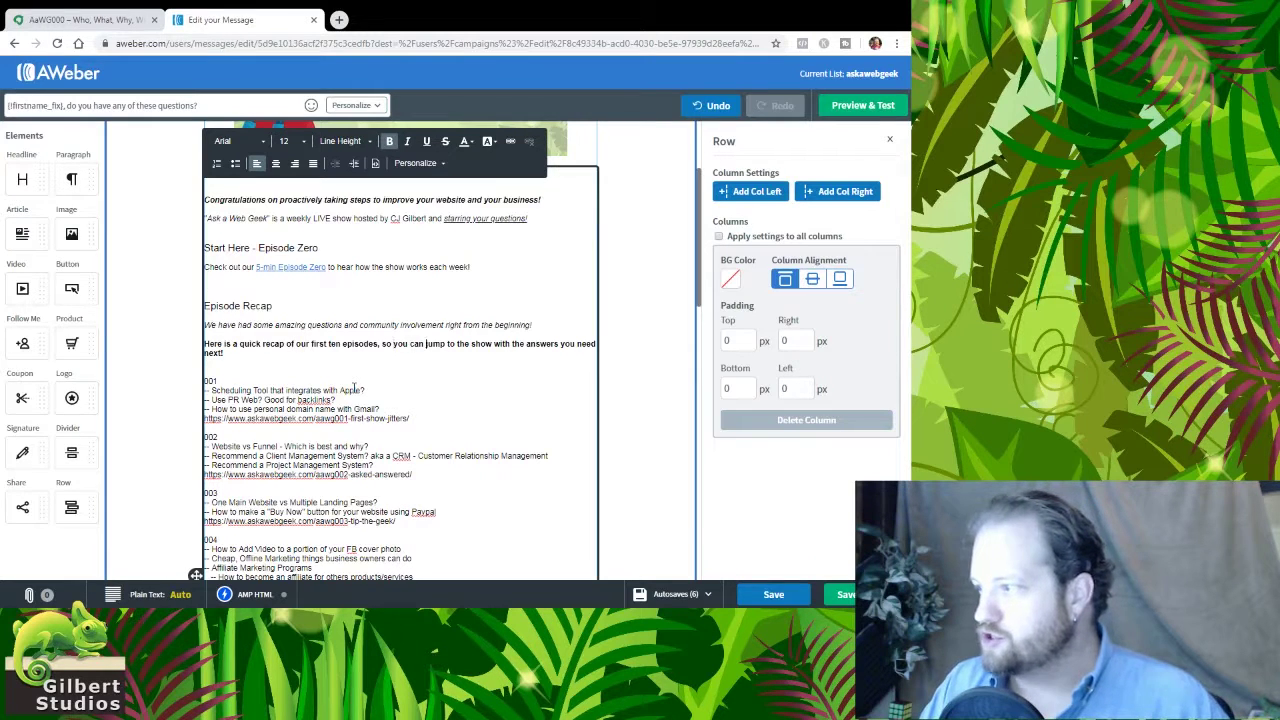
text(right)
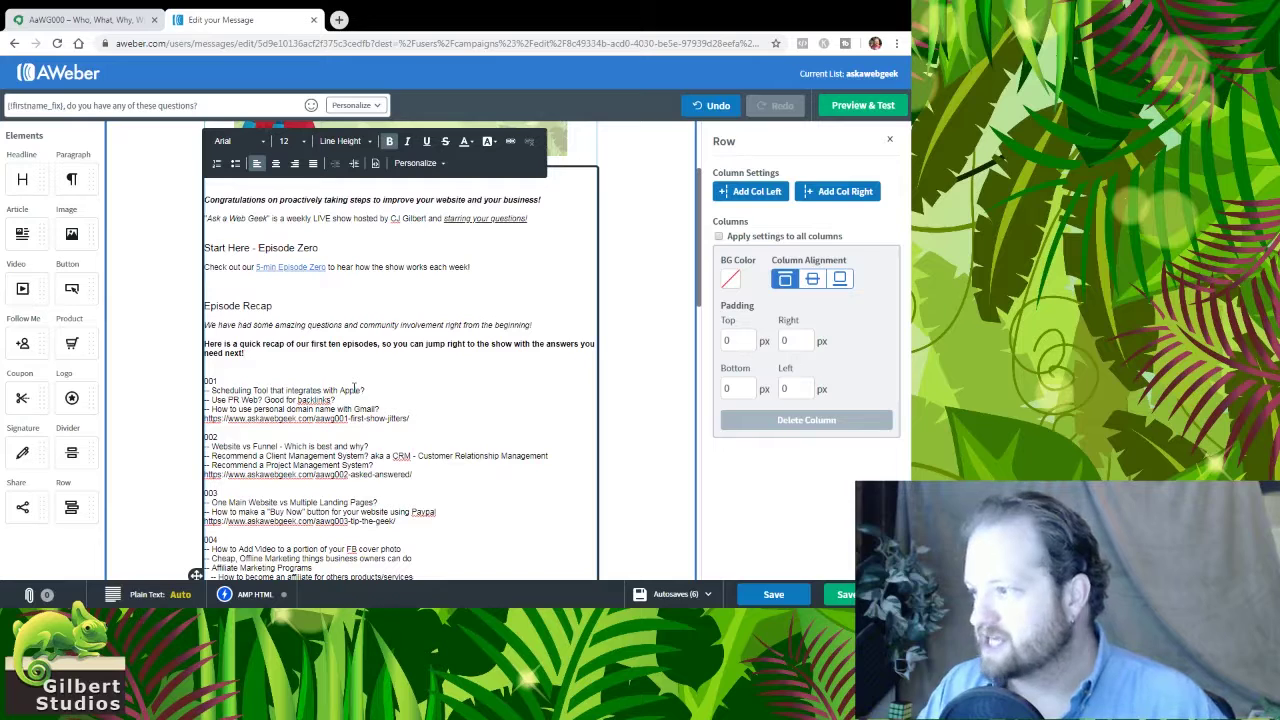
key(Down)
key(Down)
key(Down)
key(End)
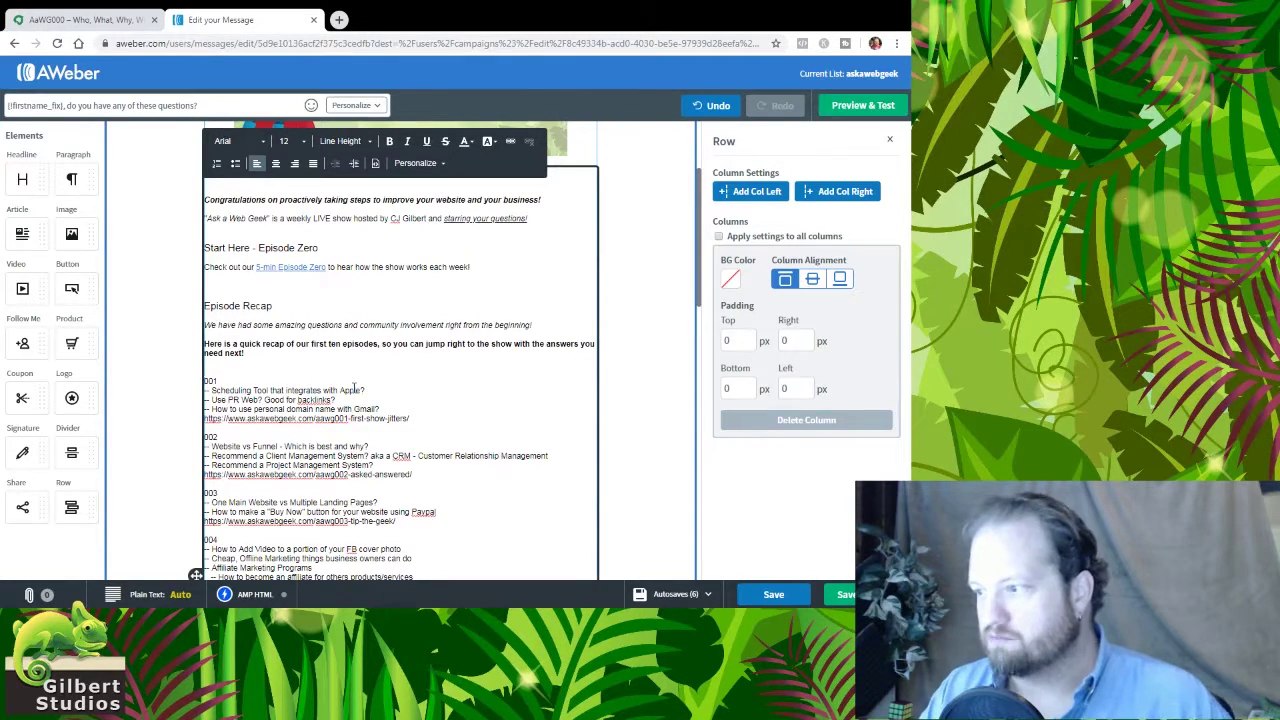
key(Home)
text(Epis)
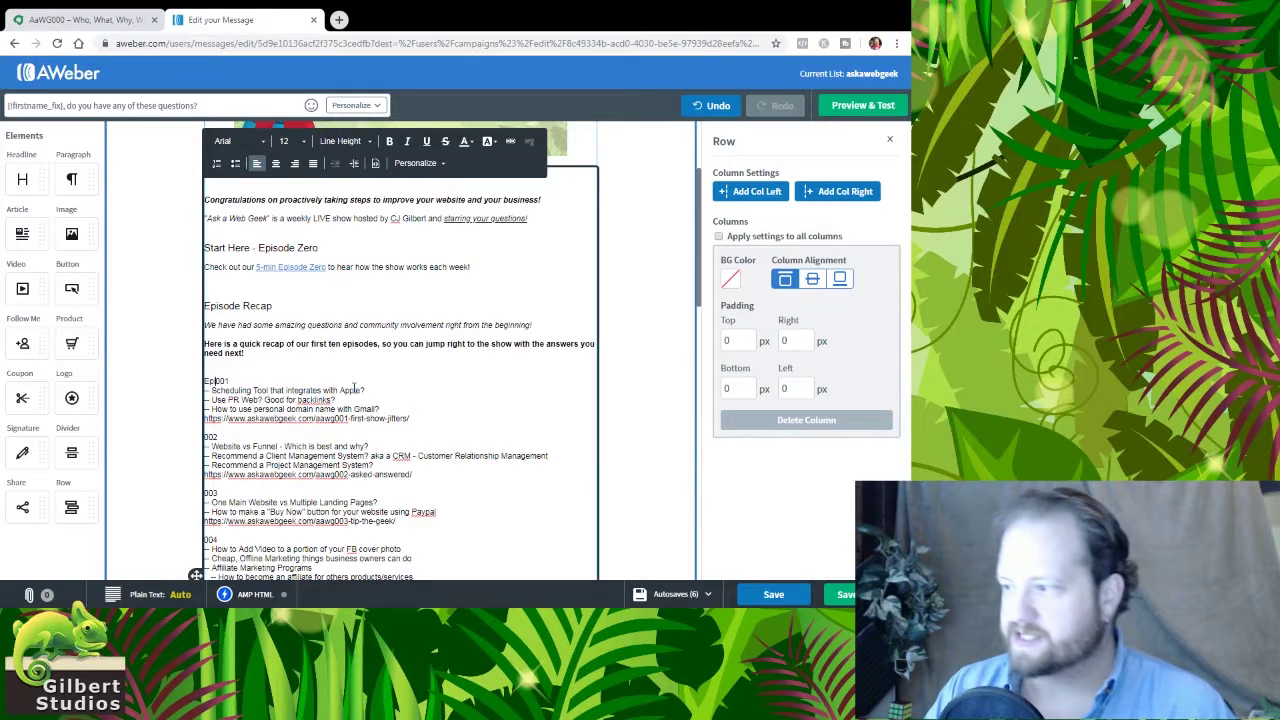
text(ode)
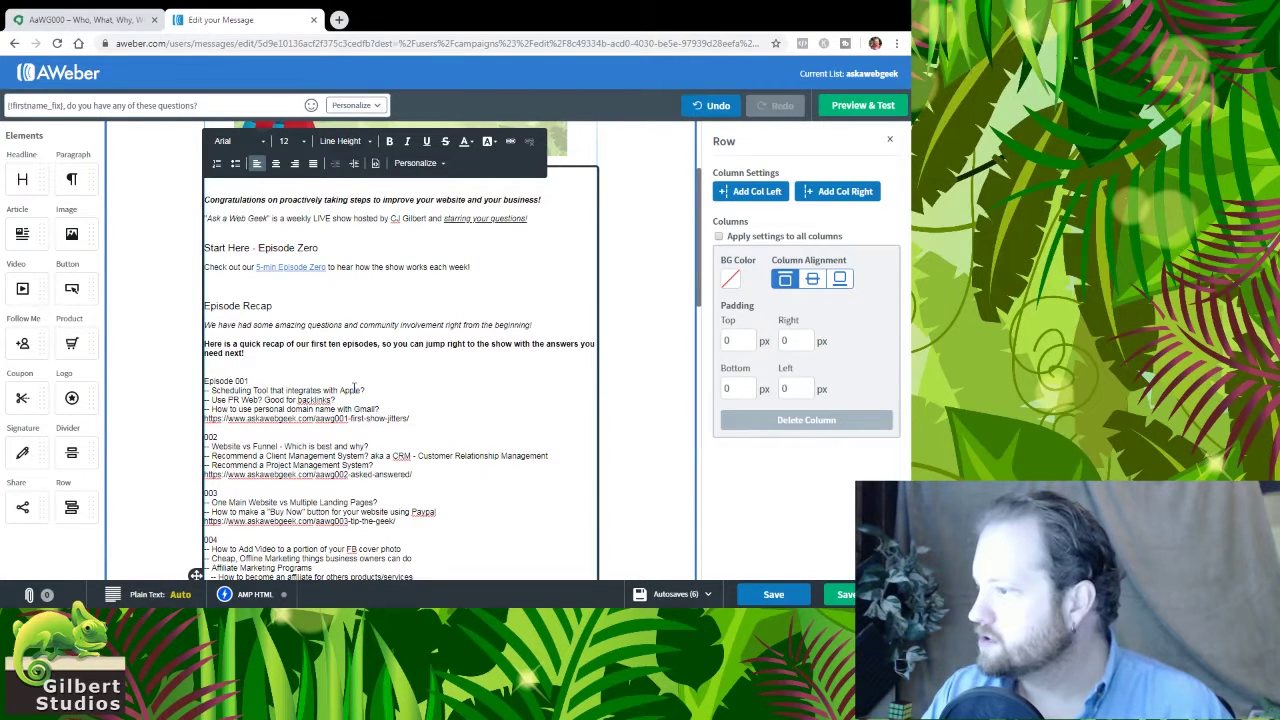
key(shift+Home)
key(BackSpace)
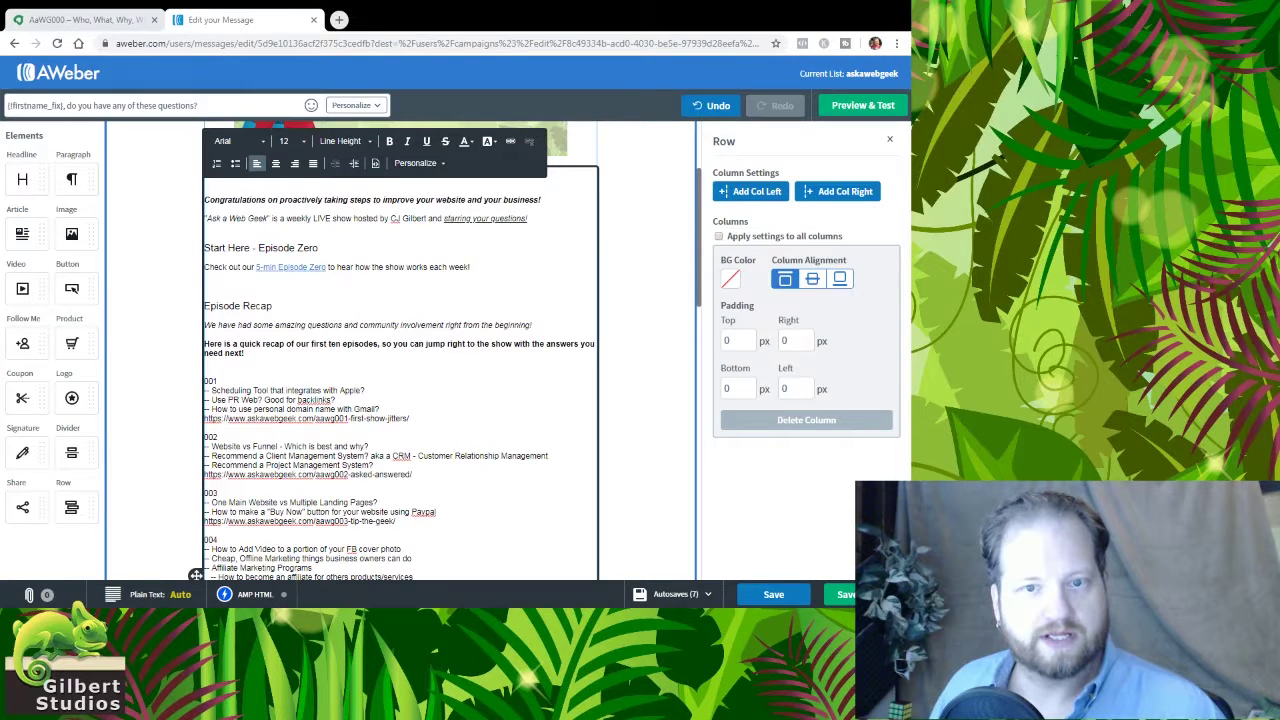
- Replace the 001 heading with "AaWG001 - First Show Jitters" in bold and add a blank line below that episode's entry
double_click(210, 381)
text(AaWG001 - First Show Jitters)
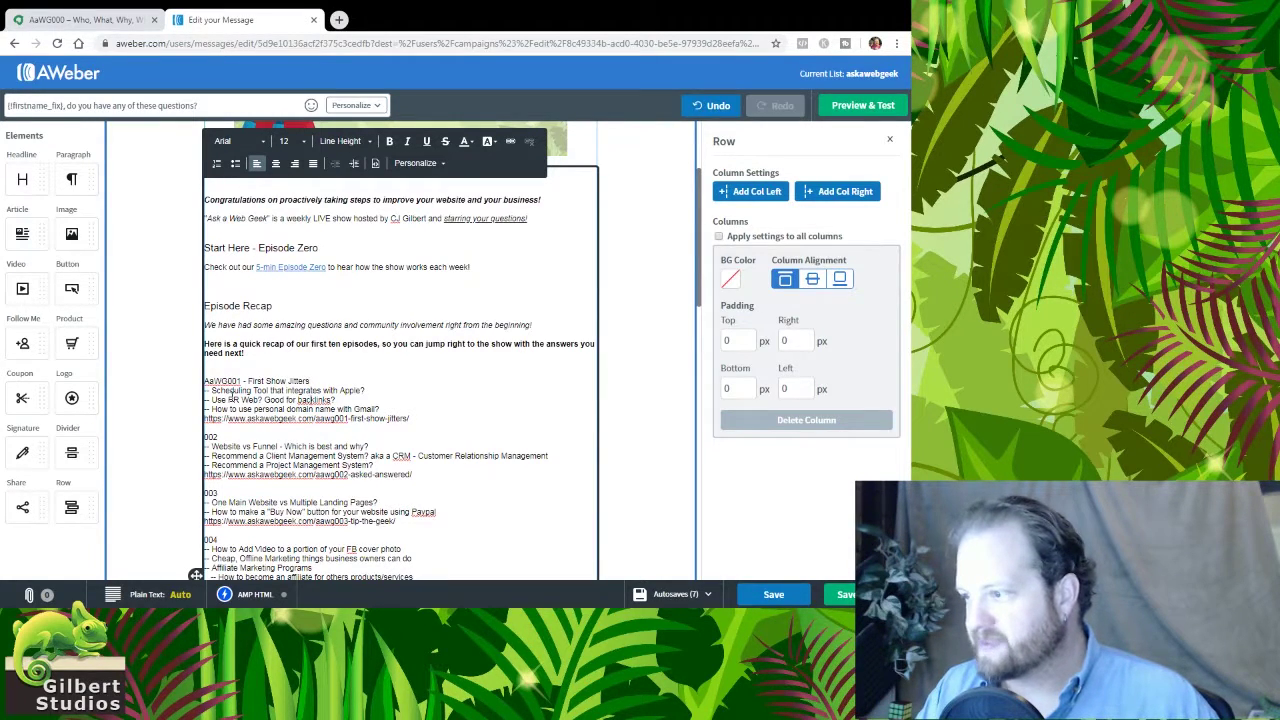
key(Return)
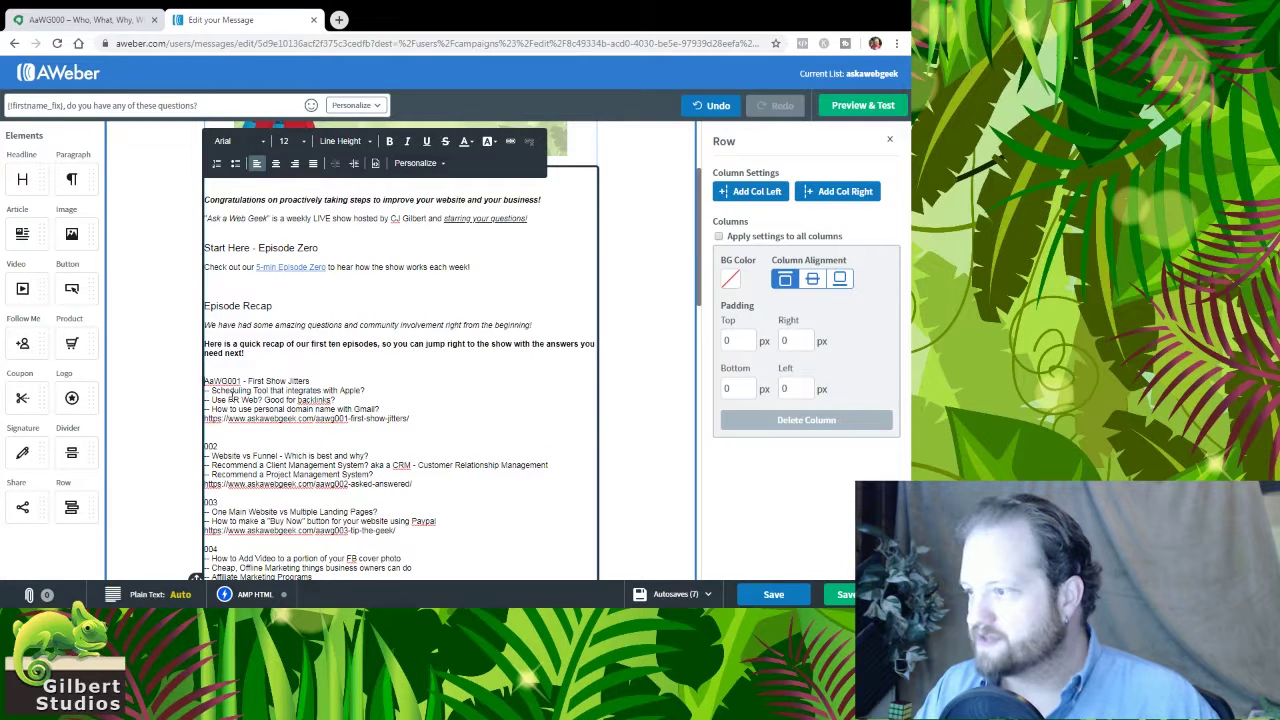
key(shift+Home)
key(ctrl+b)
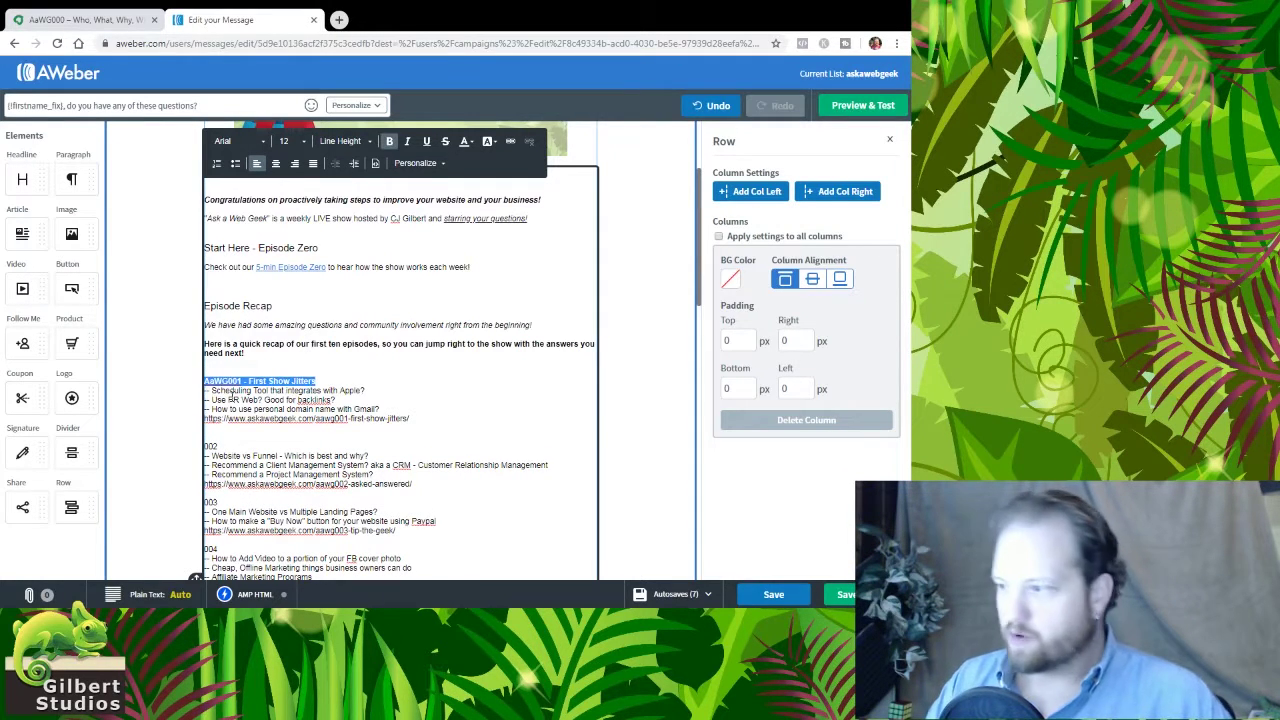
click(231, 395)
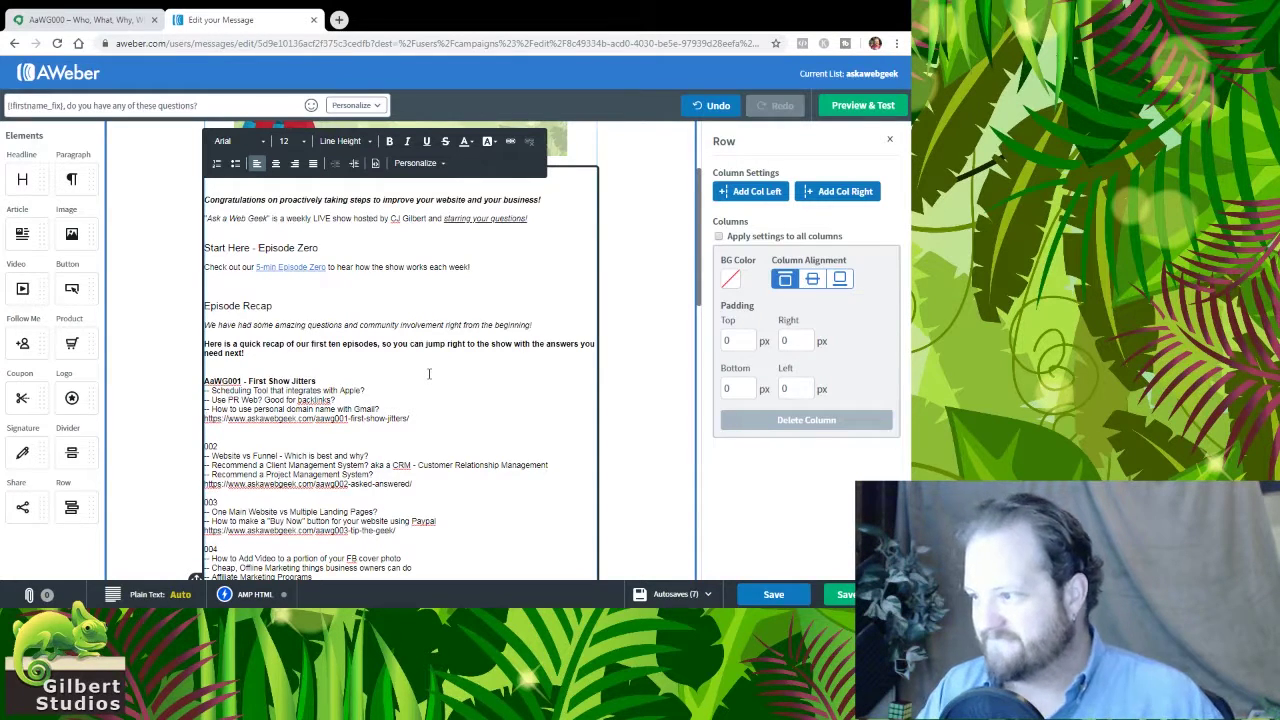
key(shift+Home)
key(ctrl+c)
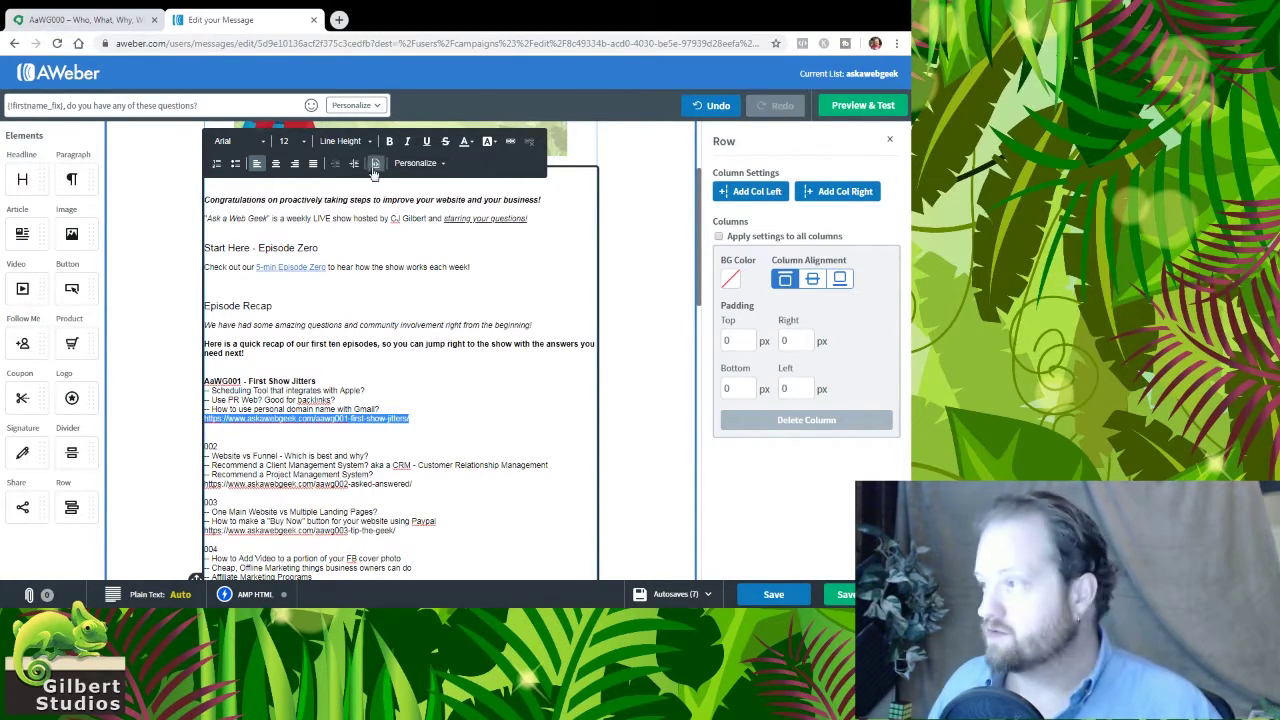
click(510, 141)
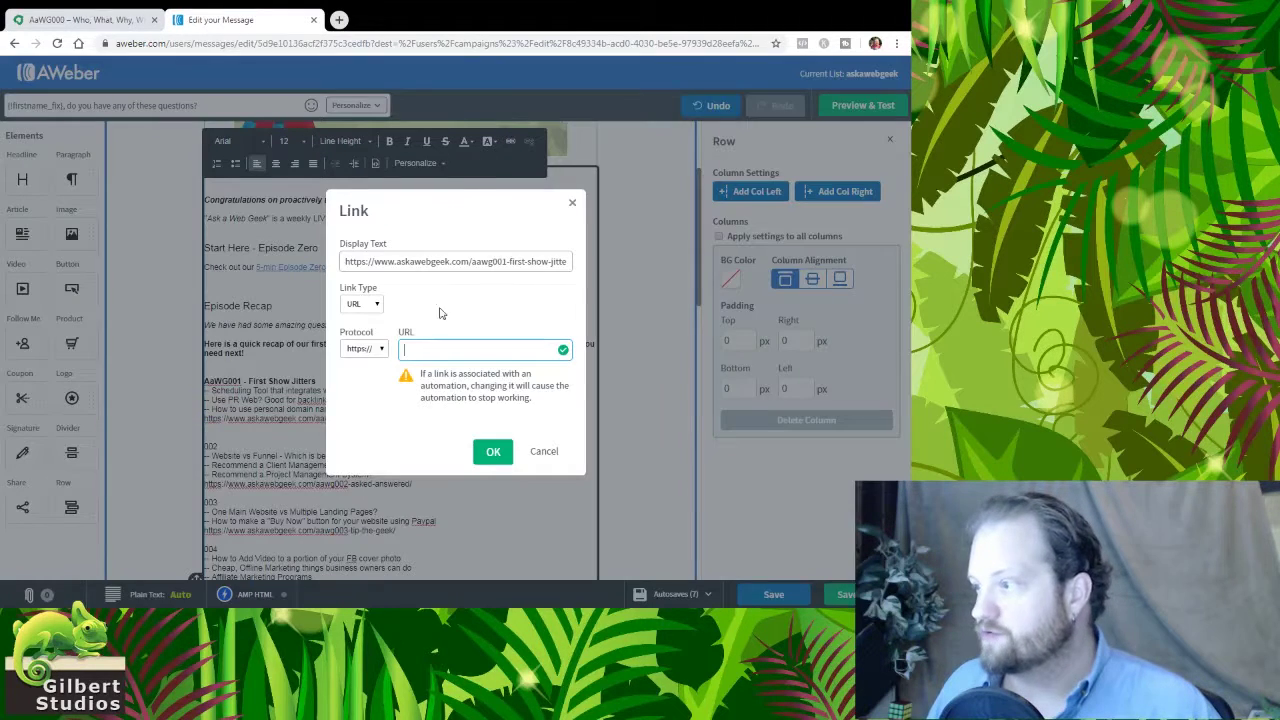
key(ctrl+v)
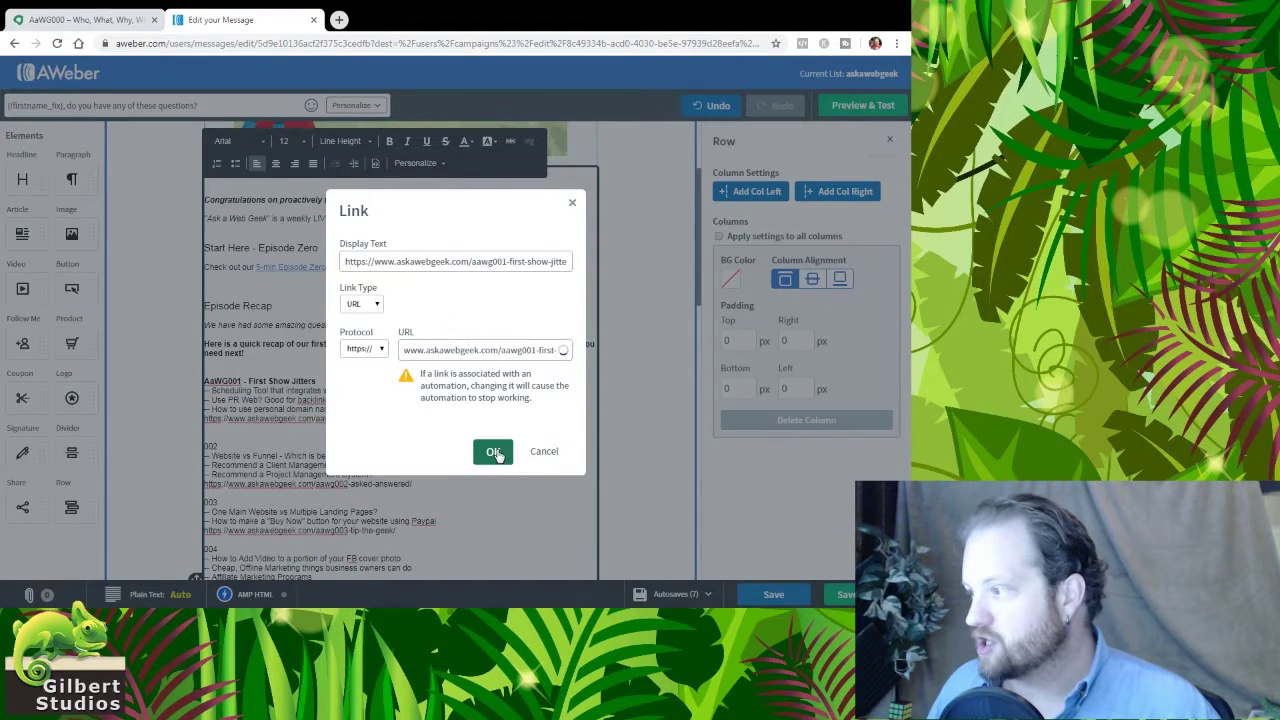
click(494, 453)
scroll(469, 454, down, 3)
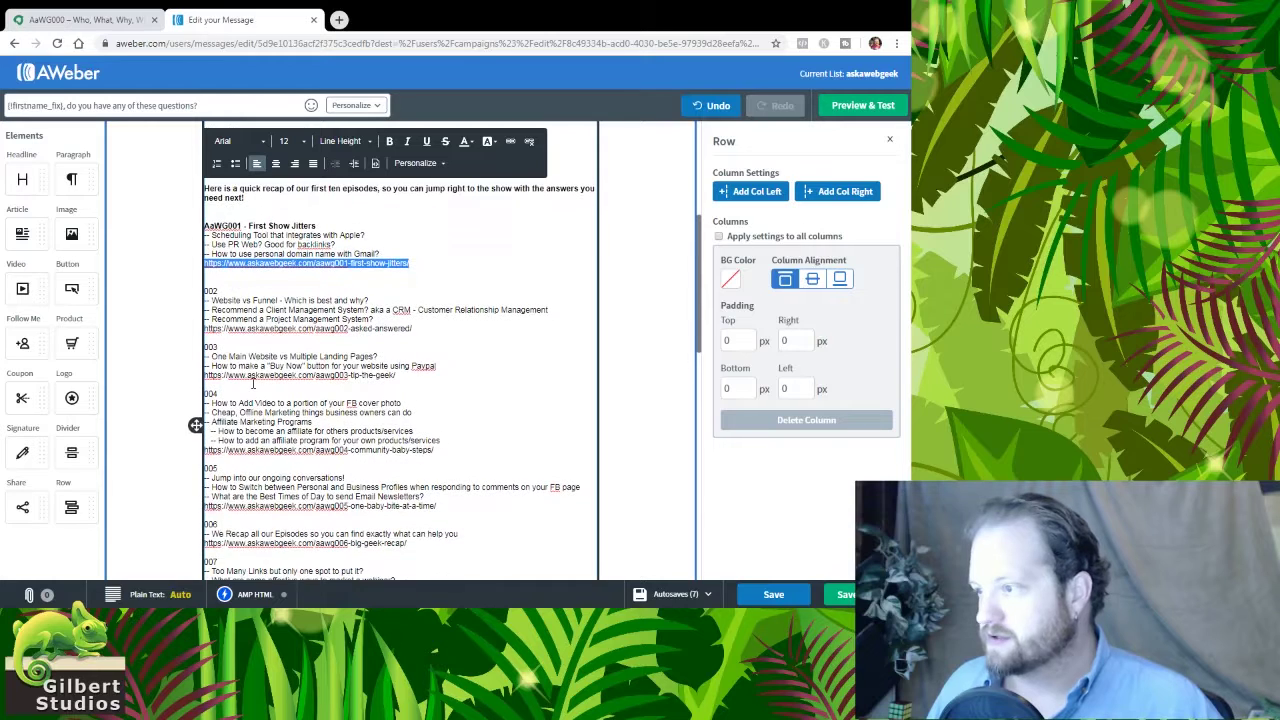
click(196, 425)
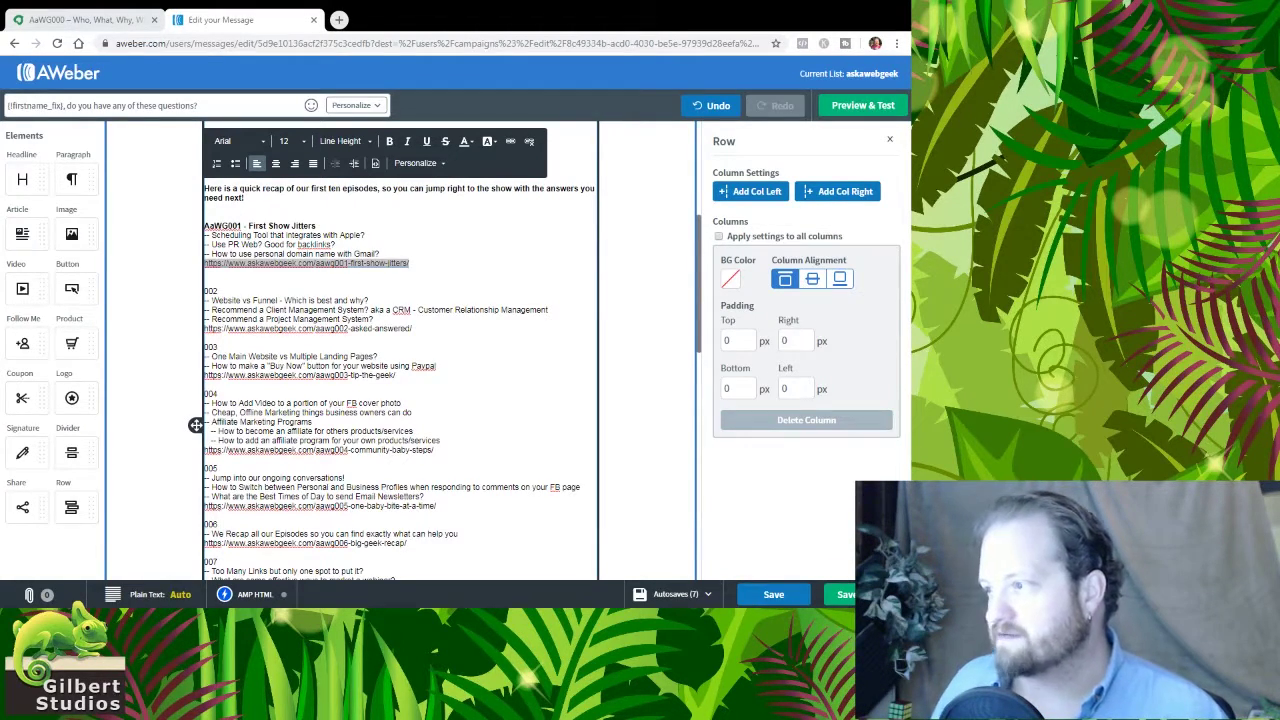
- Replace the 002 heading with "AaWG002 - Asked & Answered" in bold and add a blank line below that episode's entry
click(292, 291)
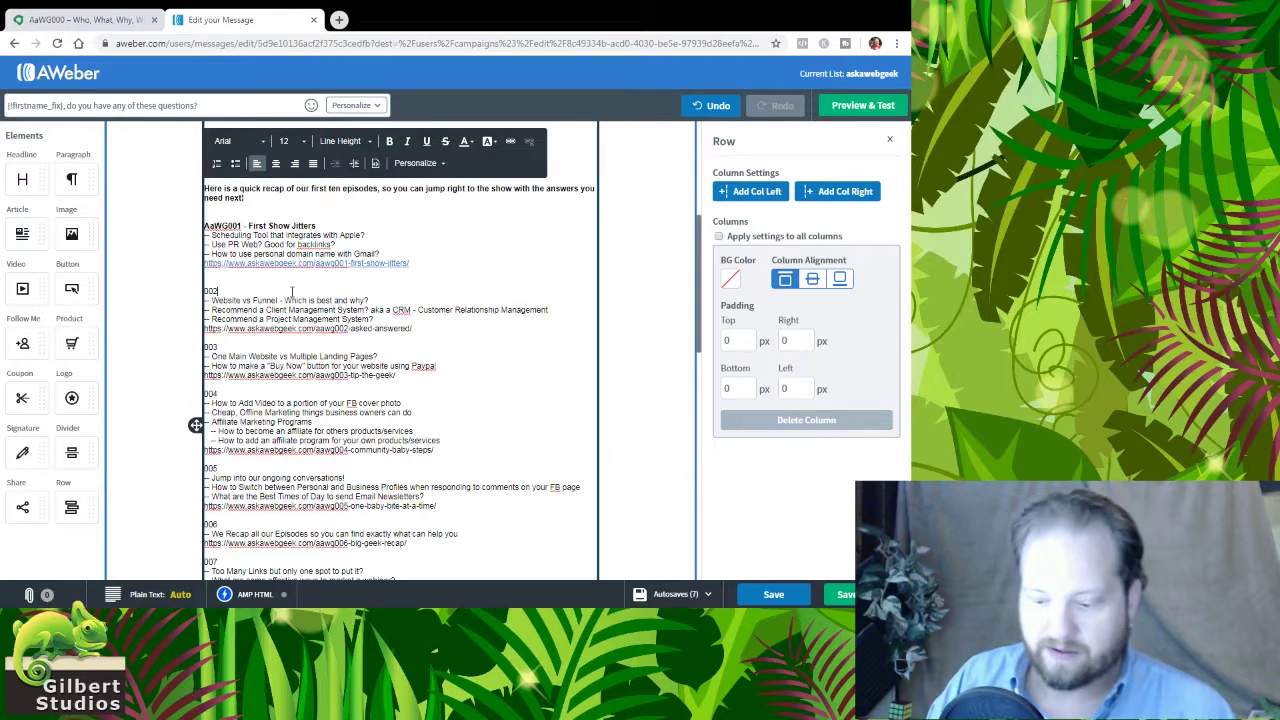
text(AaWG002 - Asked & Answered)
key(shift+Home)
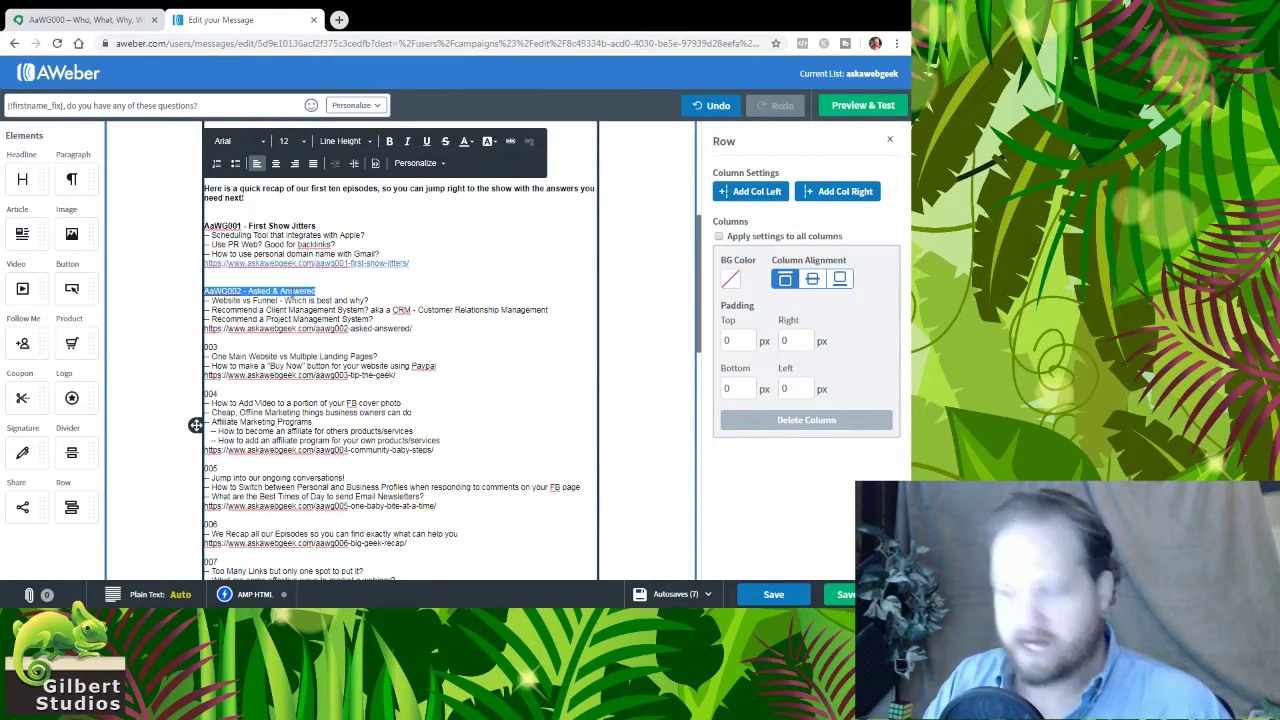
click(389, 141)
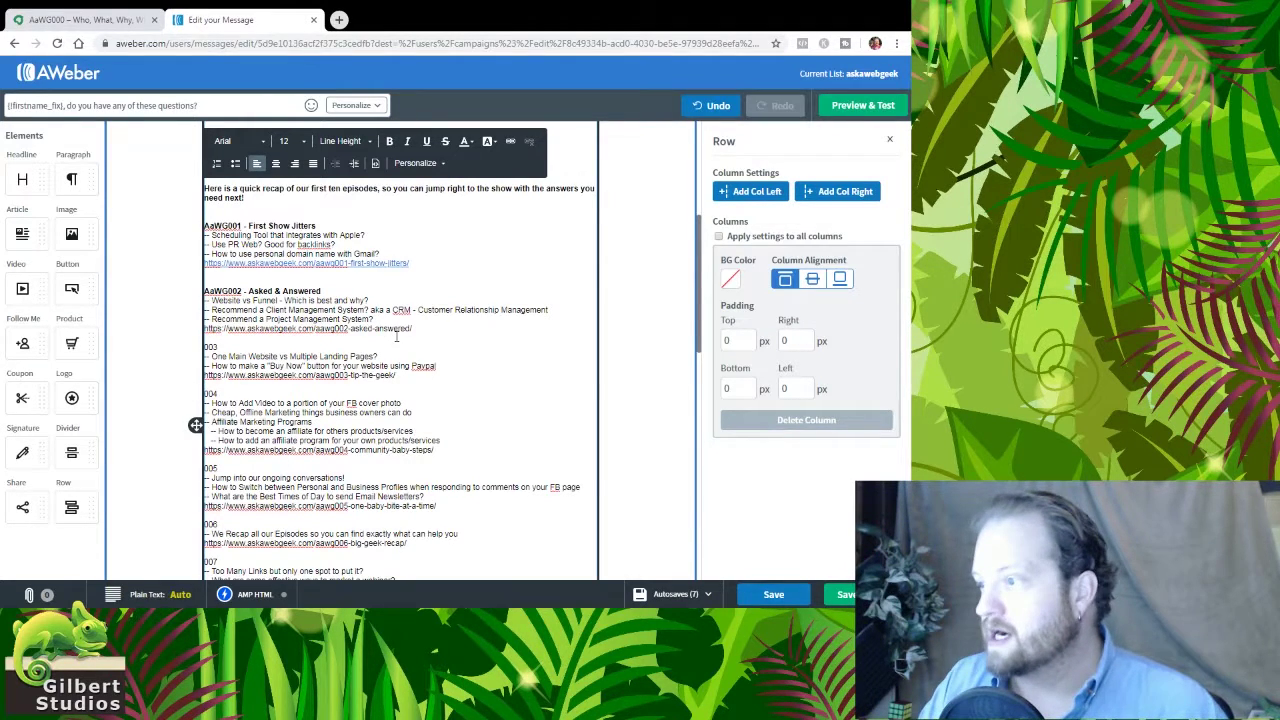
key(Return)
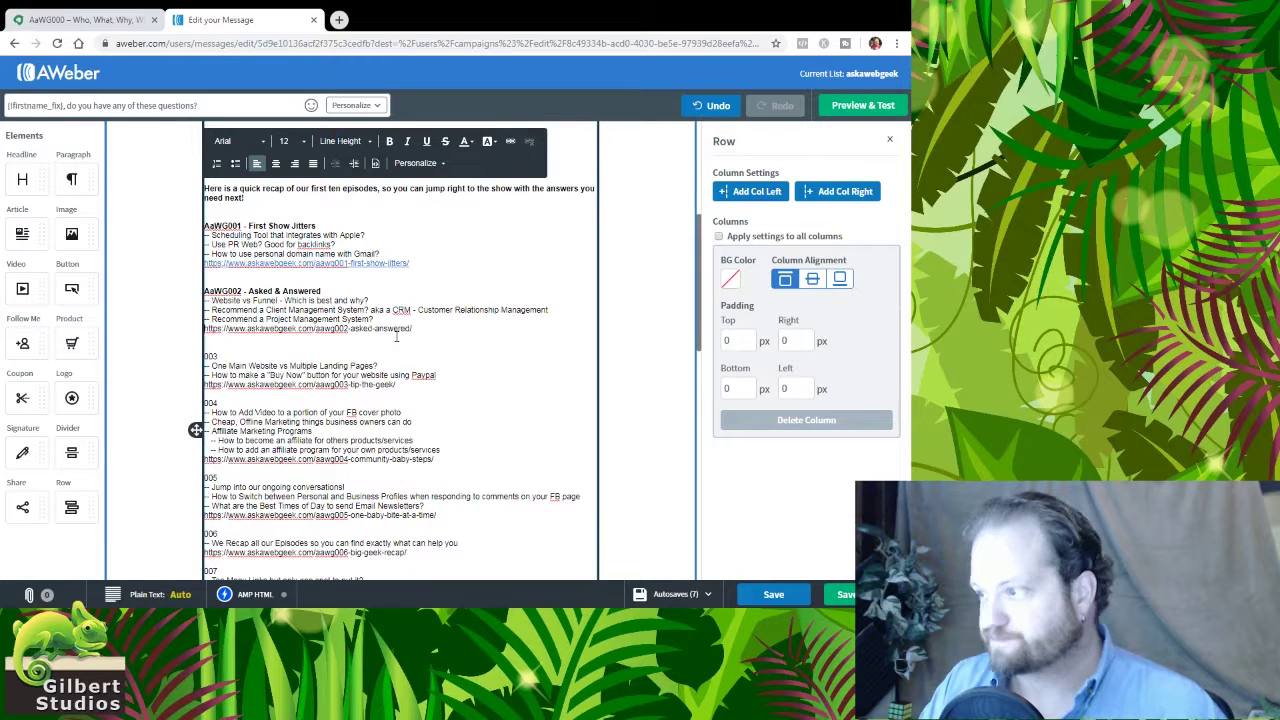
triple_click(396, 337)
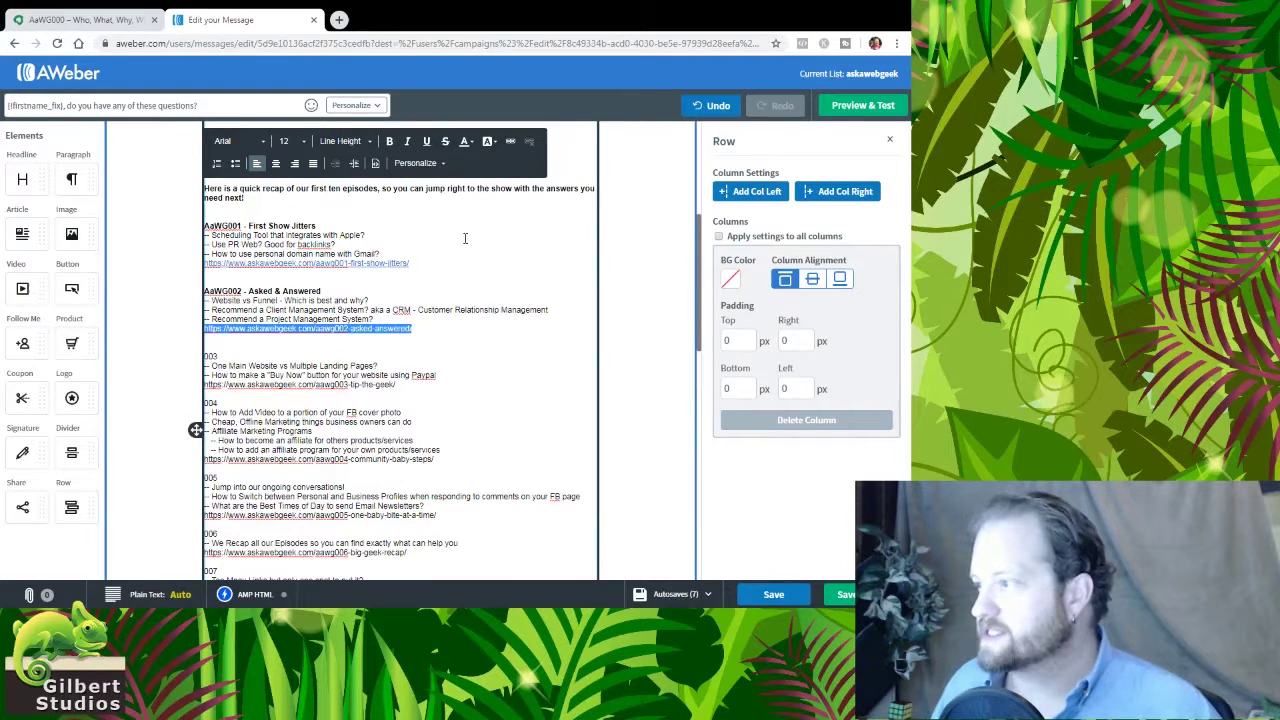
click(510, 141)
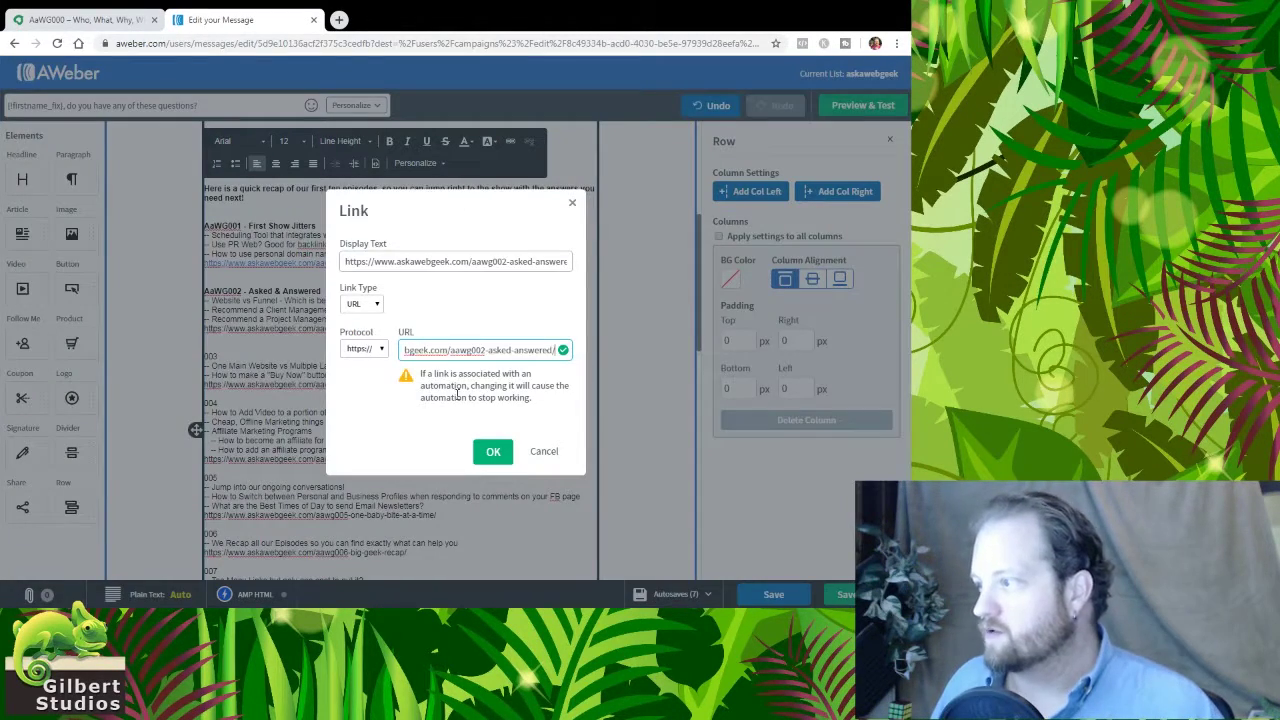
click(492, 451)
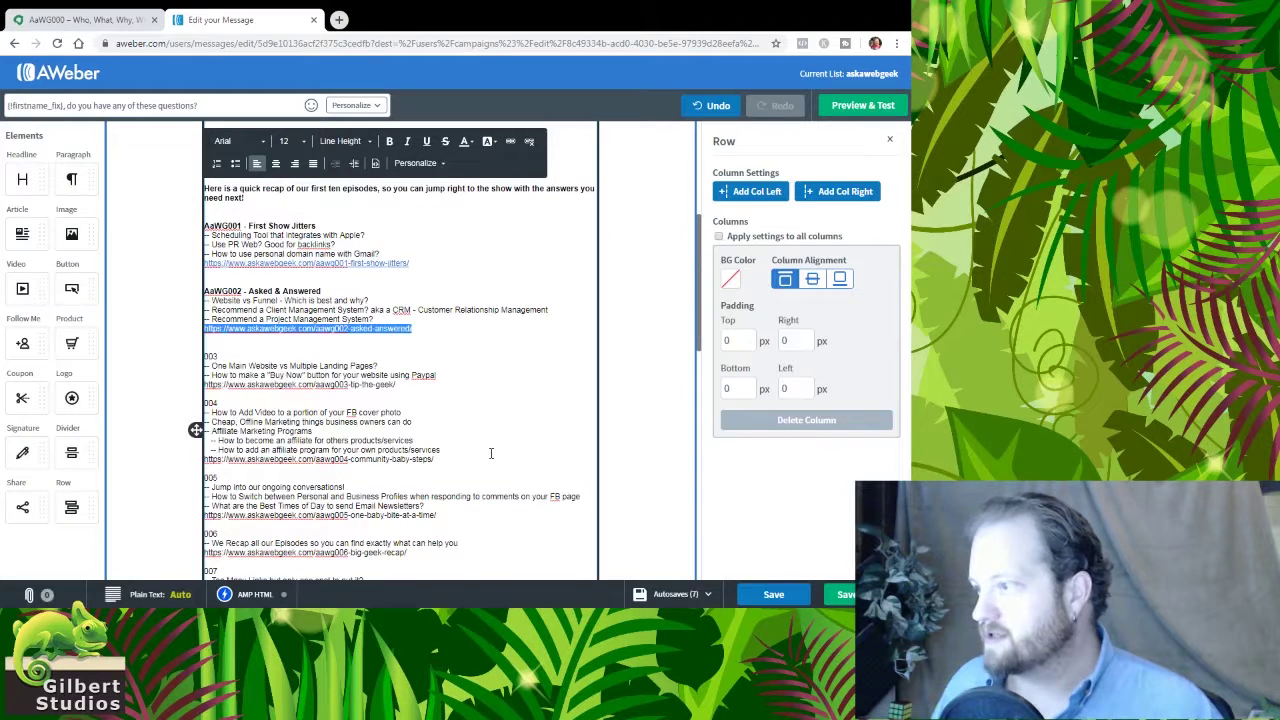
- Replace the 003 heading with "AaWG003 - Tip the Geek"
click(250, 355)
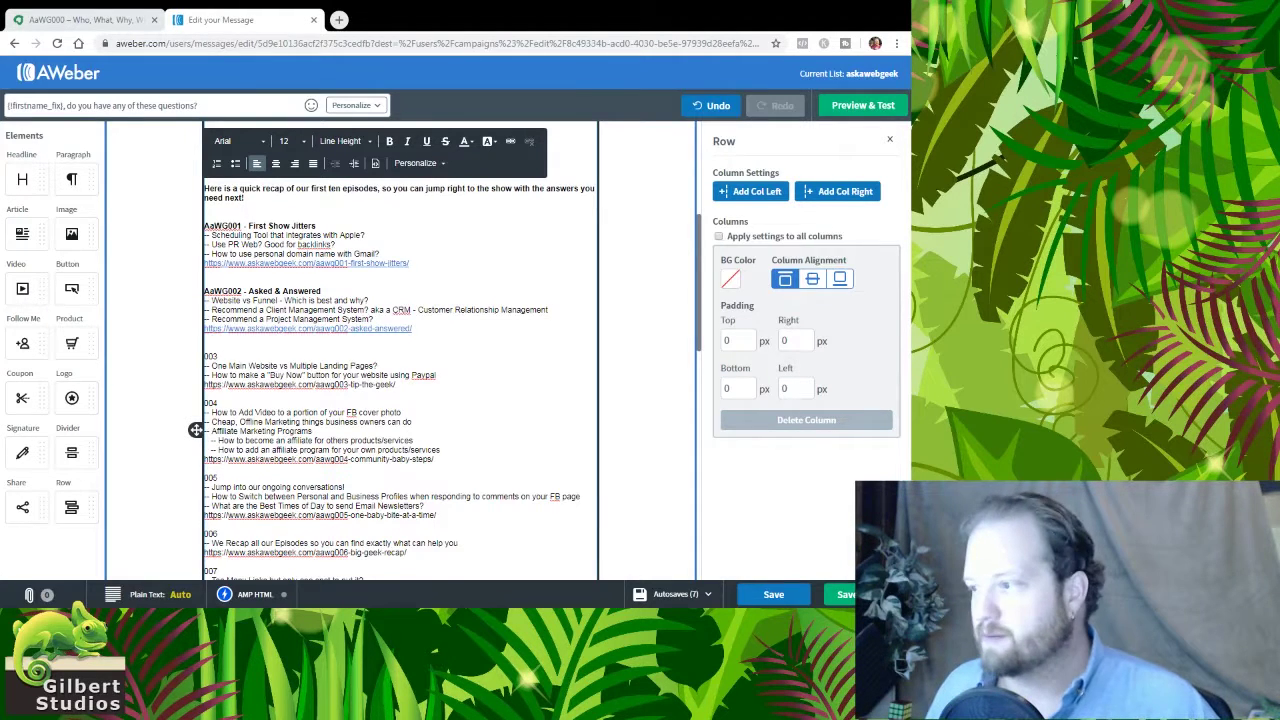
double_click(313, 354)
text(AaWG003 - Tip the Geek)
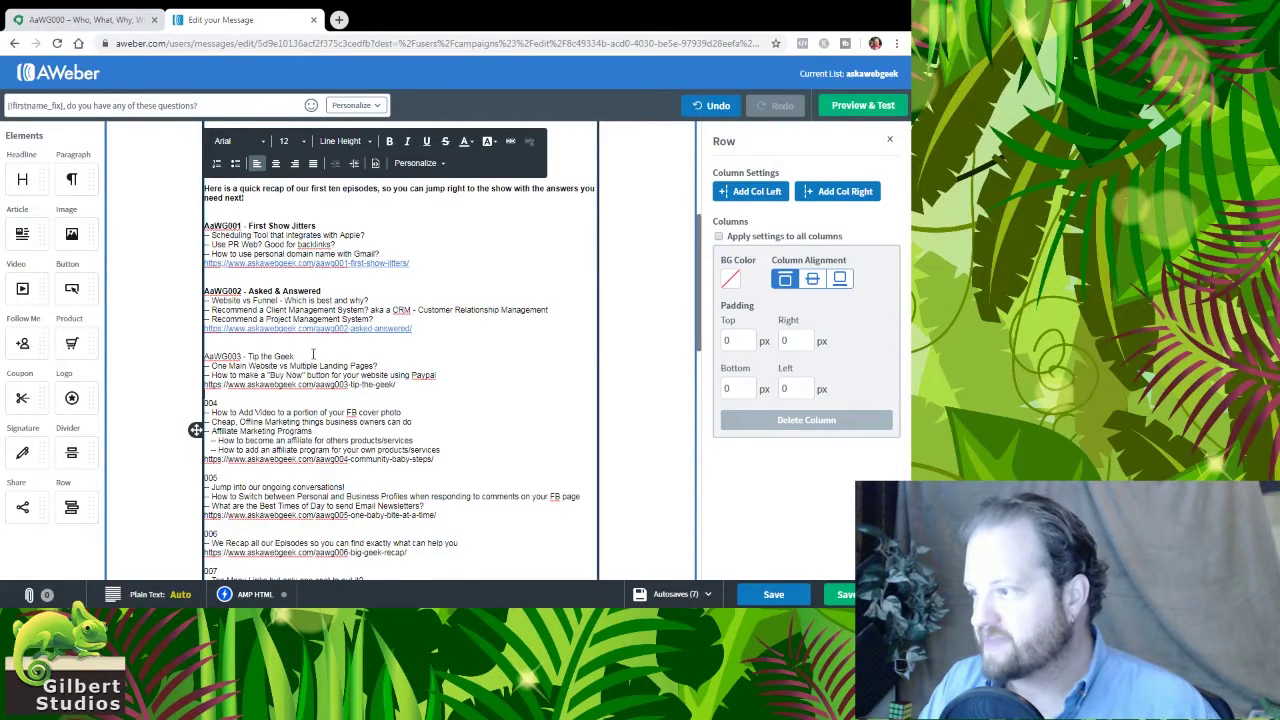
- Make the "AaWG003 - Tip the Geek" heading bold and add a blank line below that episode's entry
key(Return)
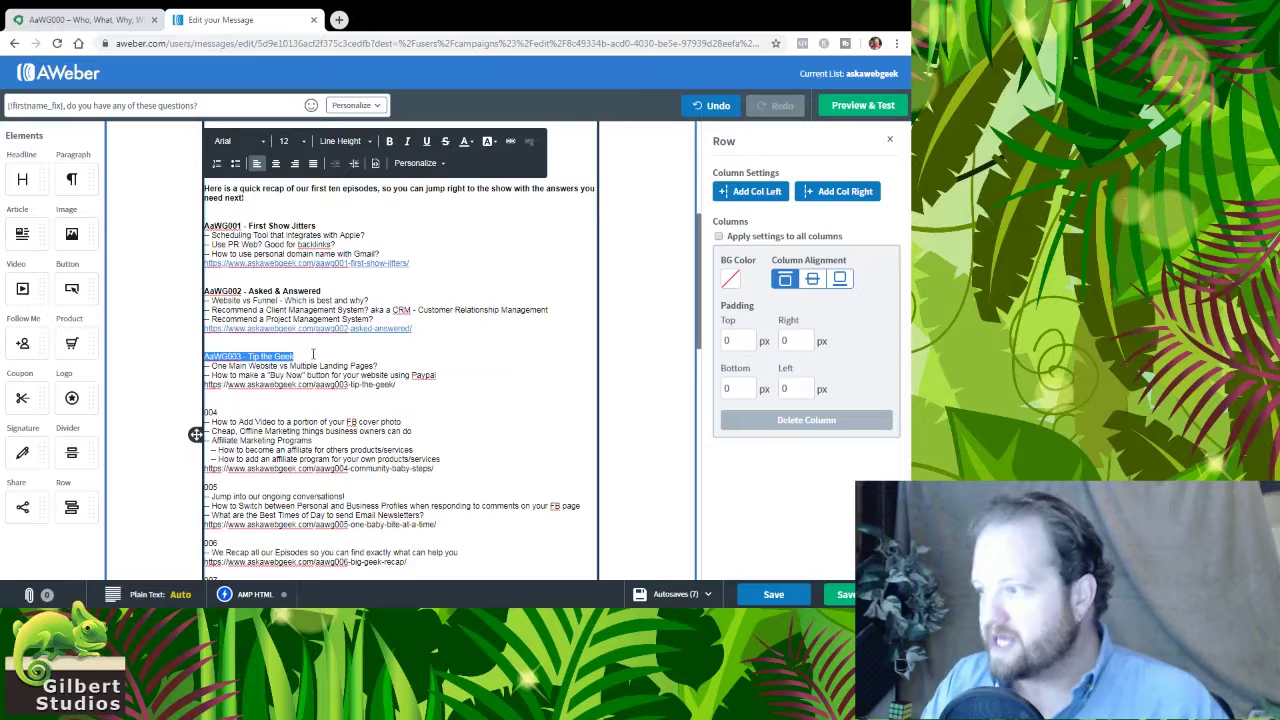
key(ctrl+b)
click(313, 355)
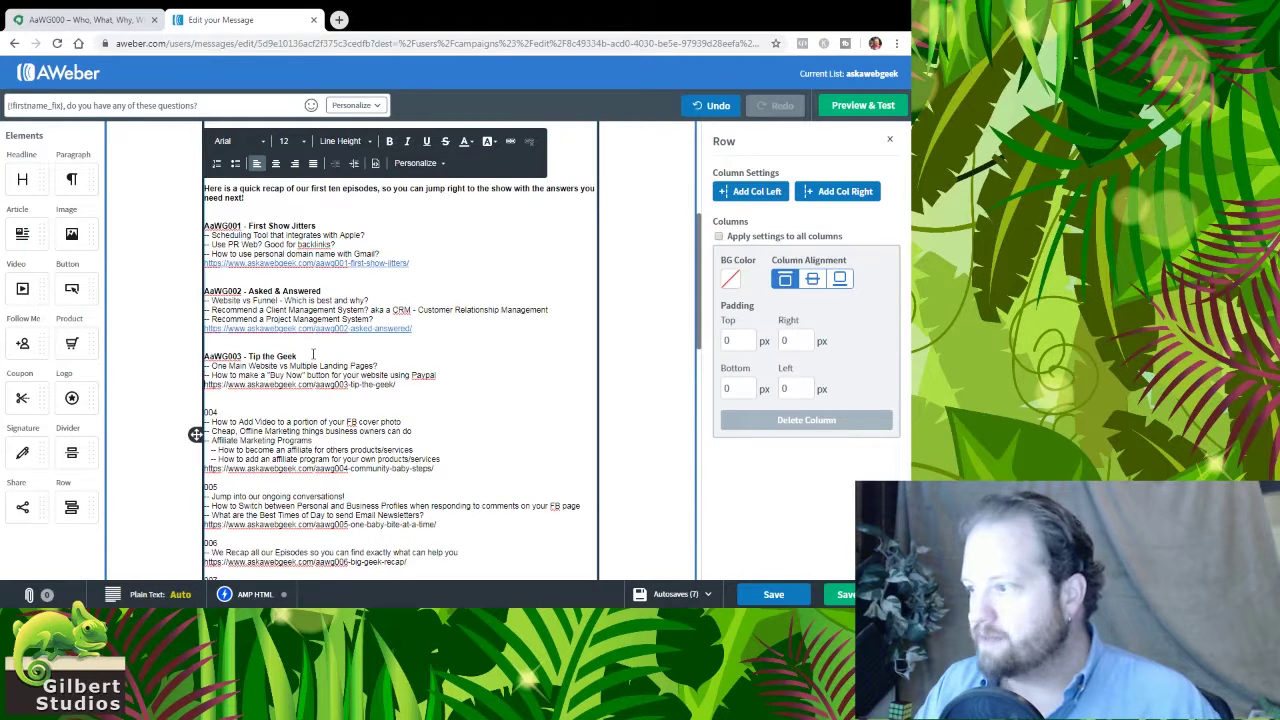
key(Down)
key(Down)
key(Home)
key(shift+End)
key(ctrl+c)
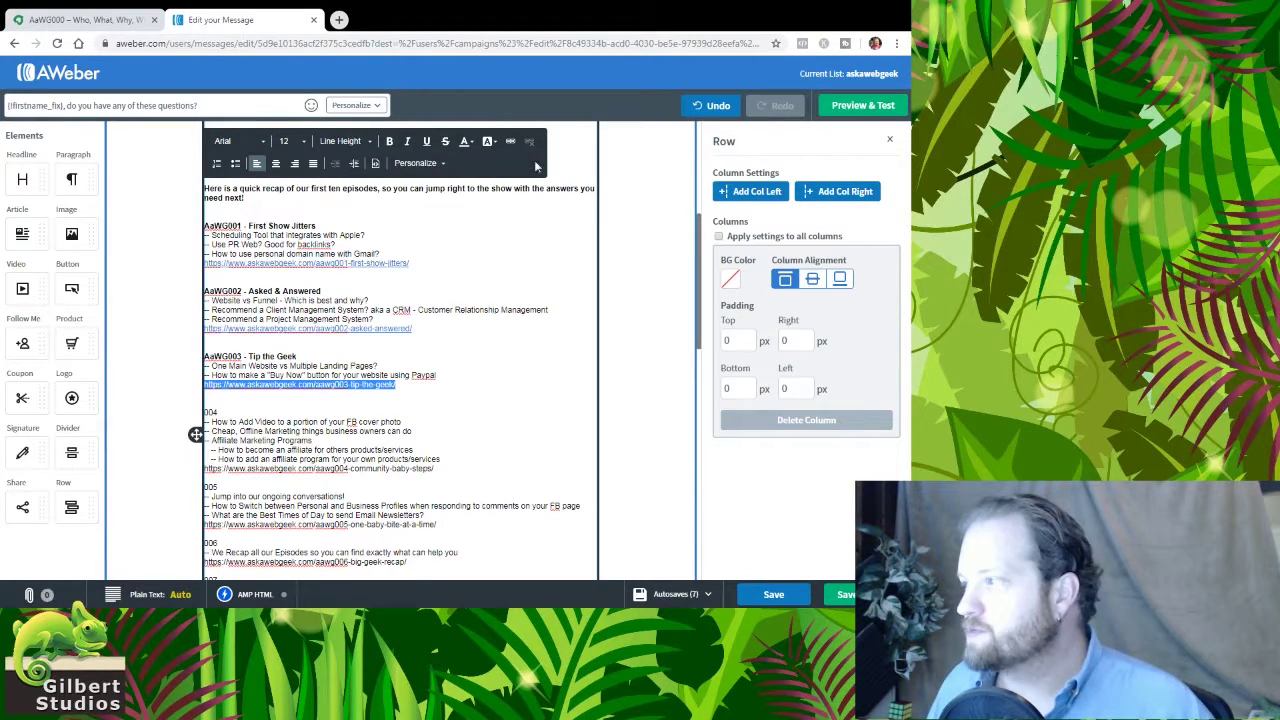
click(508, 145)
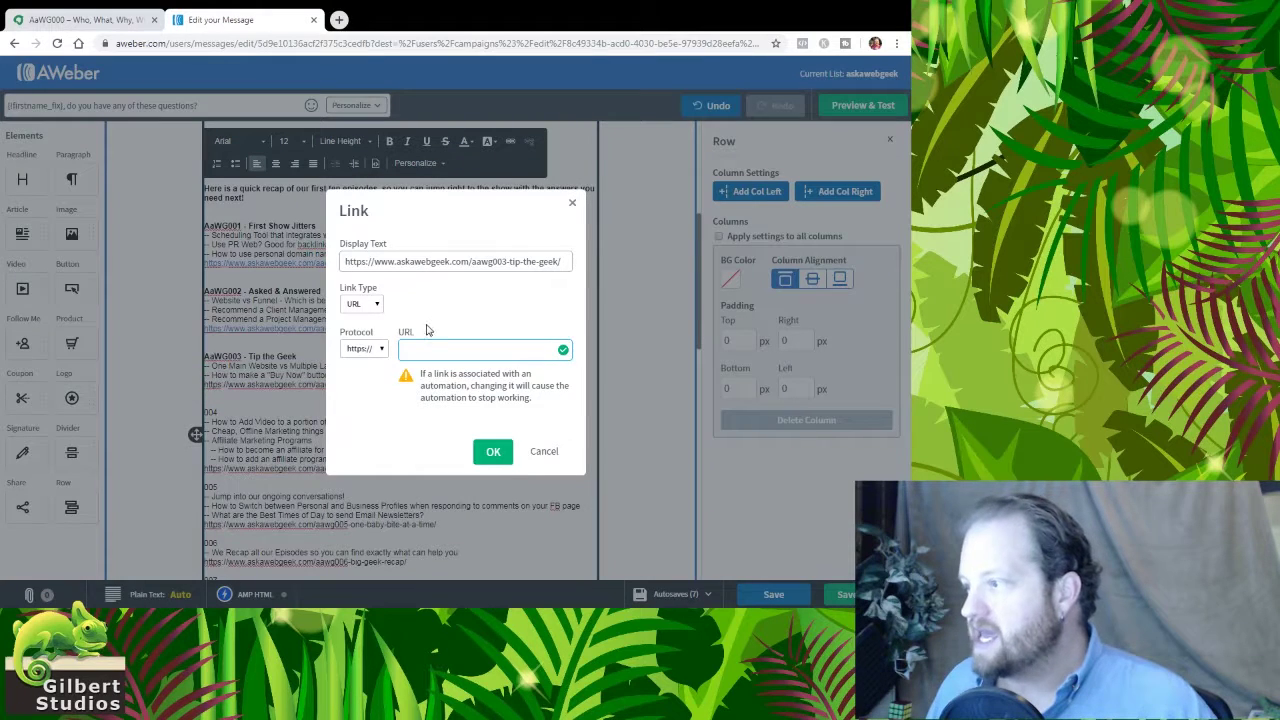
key(ctrl+v)
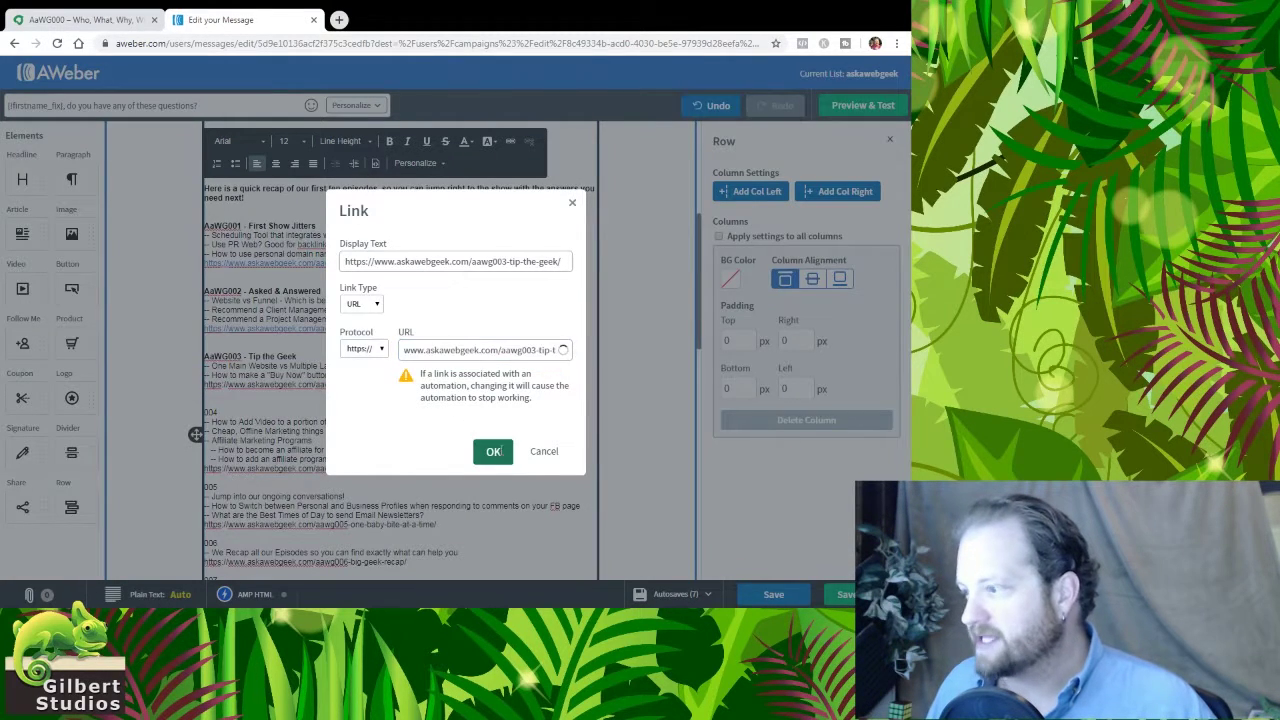
click(498, 451)
click(425, 403)
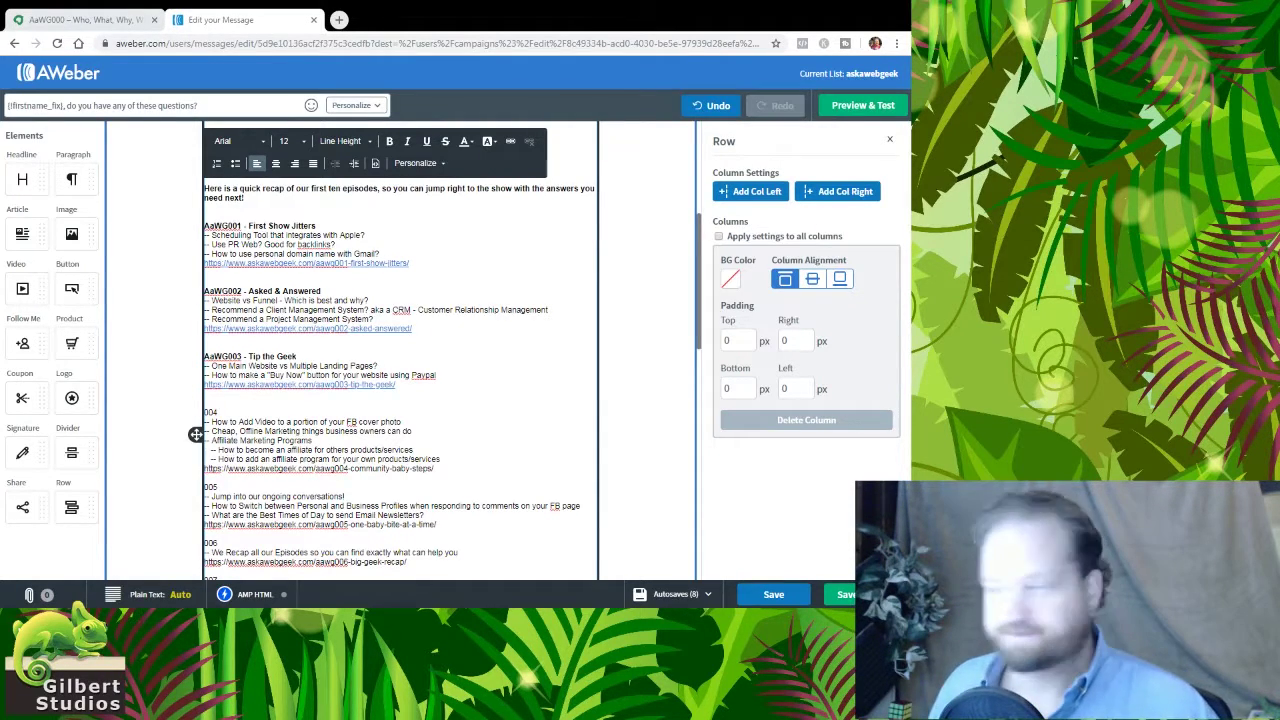
- Replace the 004 heading with "AaWG004 - Community Baby Steps" in bold and add a blank line below that episode's entry
double_click(239, 409)
text(AaWG004 - Community Baby Steps)
triple_click(239, 409)
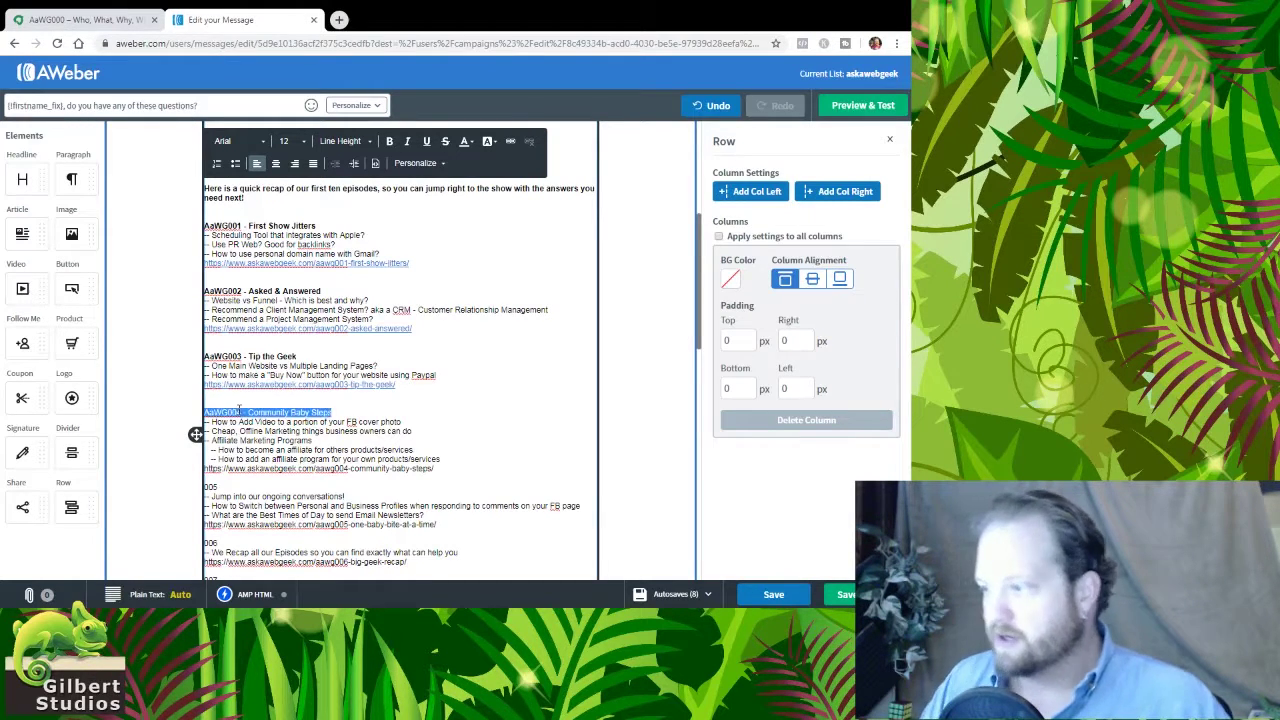
key(ctrl+b)
click(239, 409)
scroll(318, 422, down, 2)
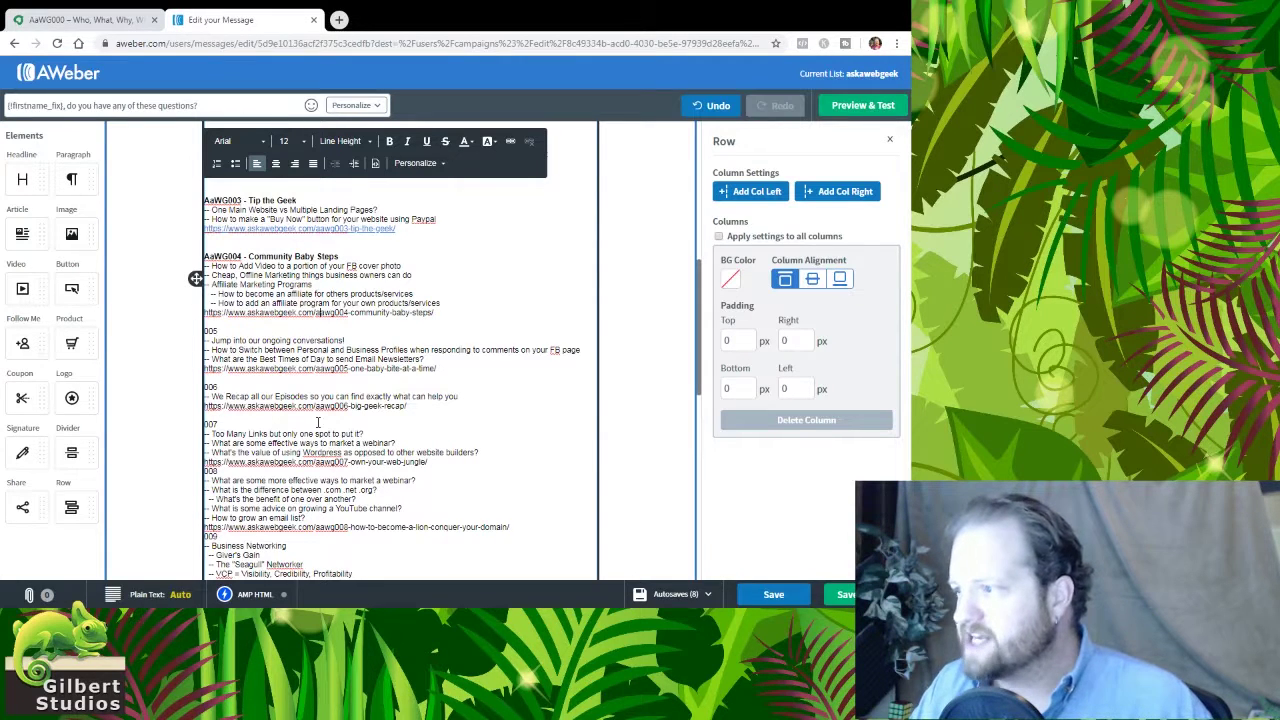
key(Return)
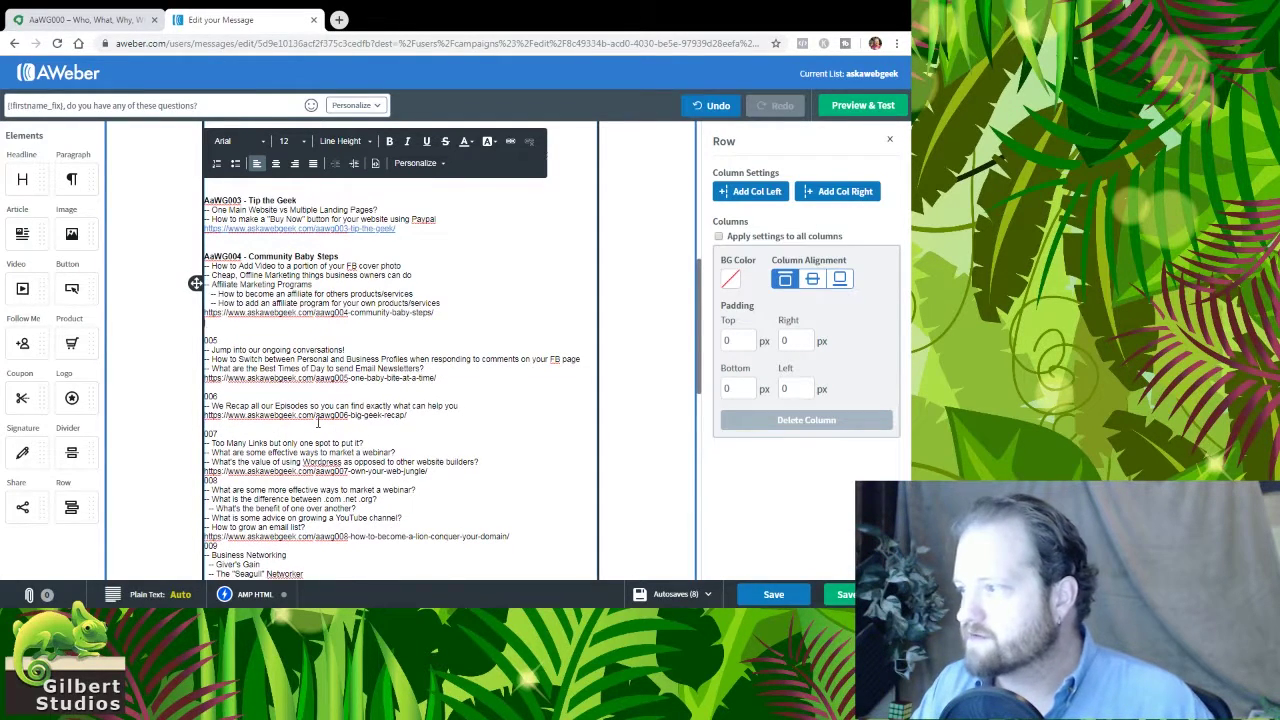
key(shift+Up)
key(ctrl+c)
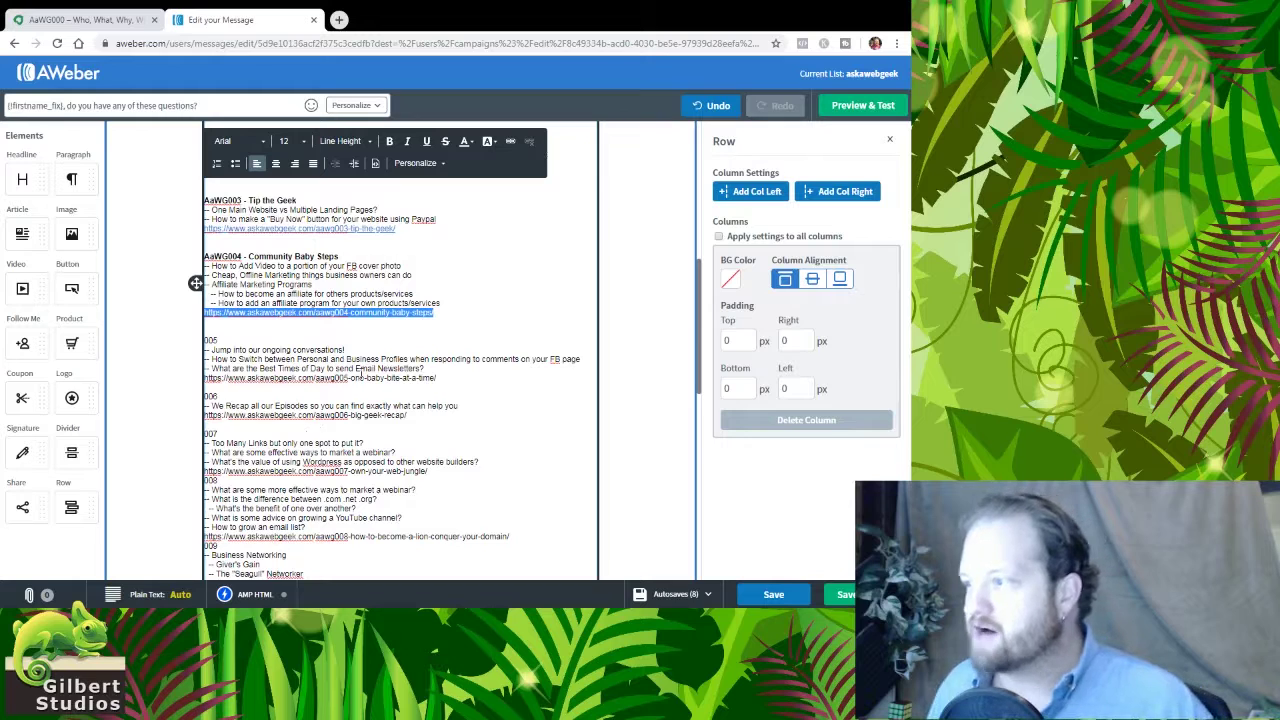
click(512, 140)
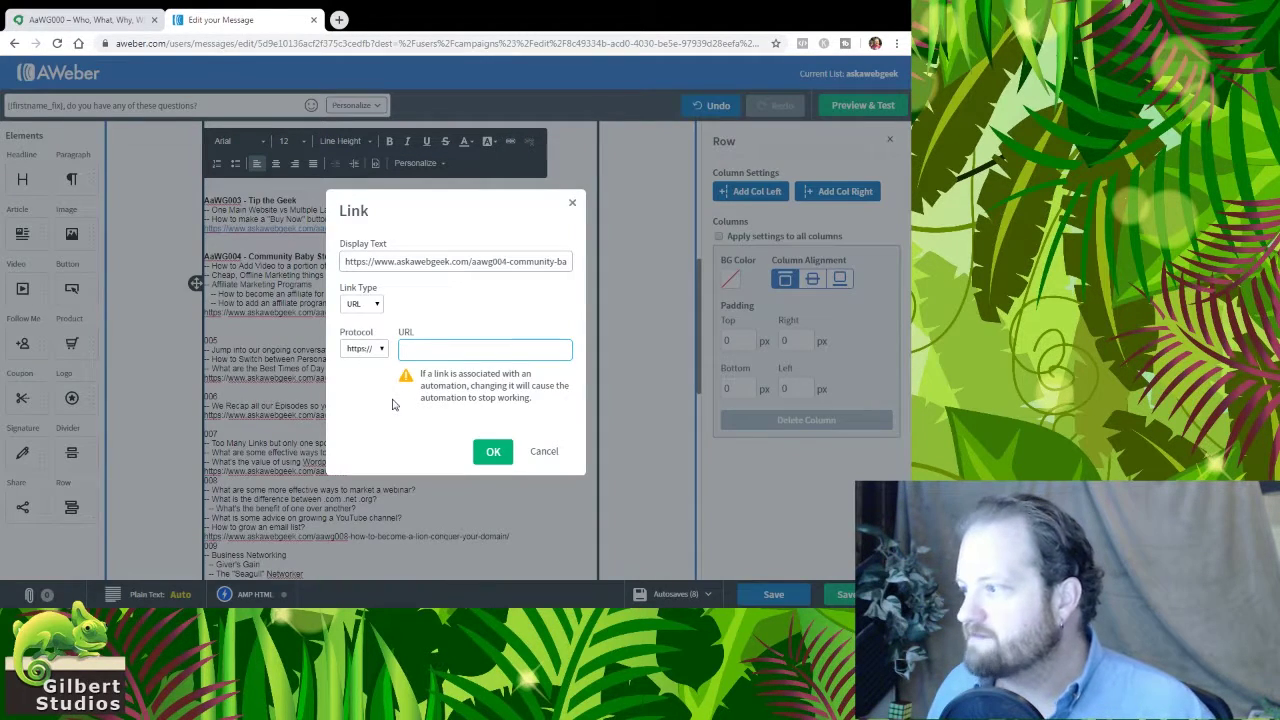
key(ctrl+v)
click(487, 453)
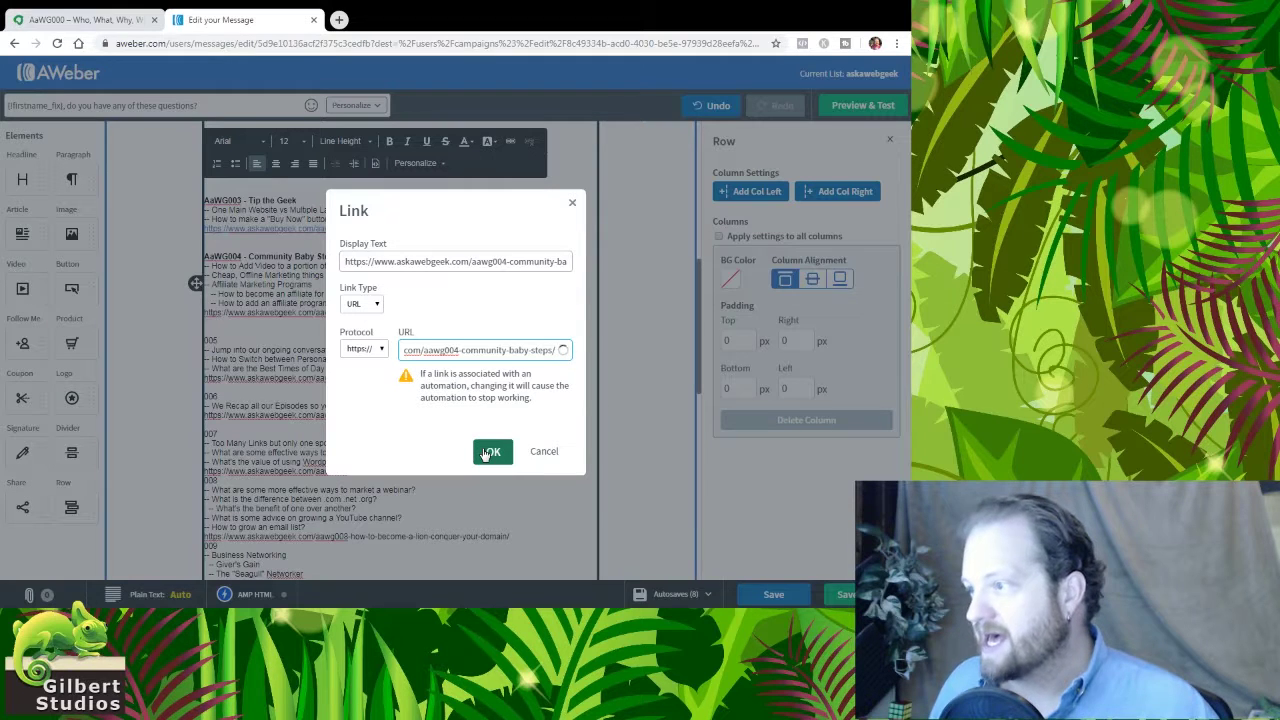
click(490, 452)
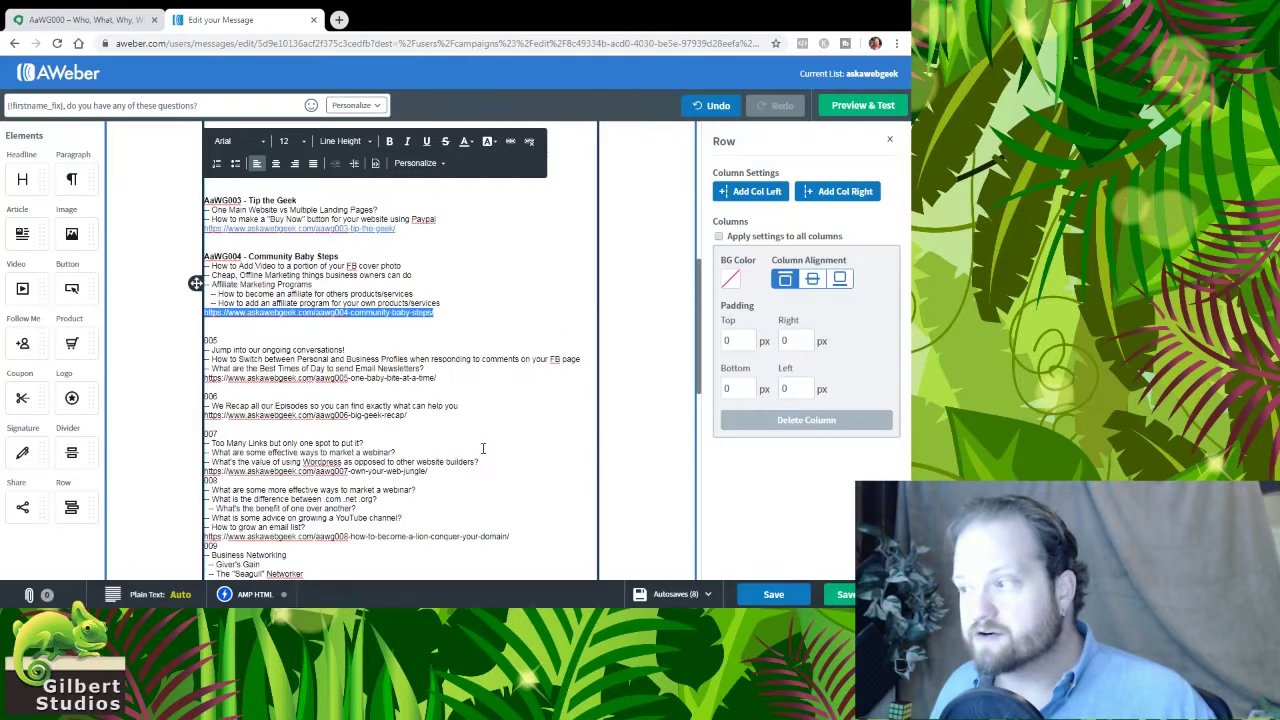
click(398, 332)
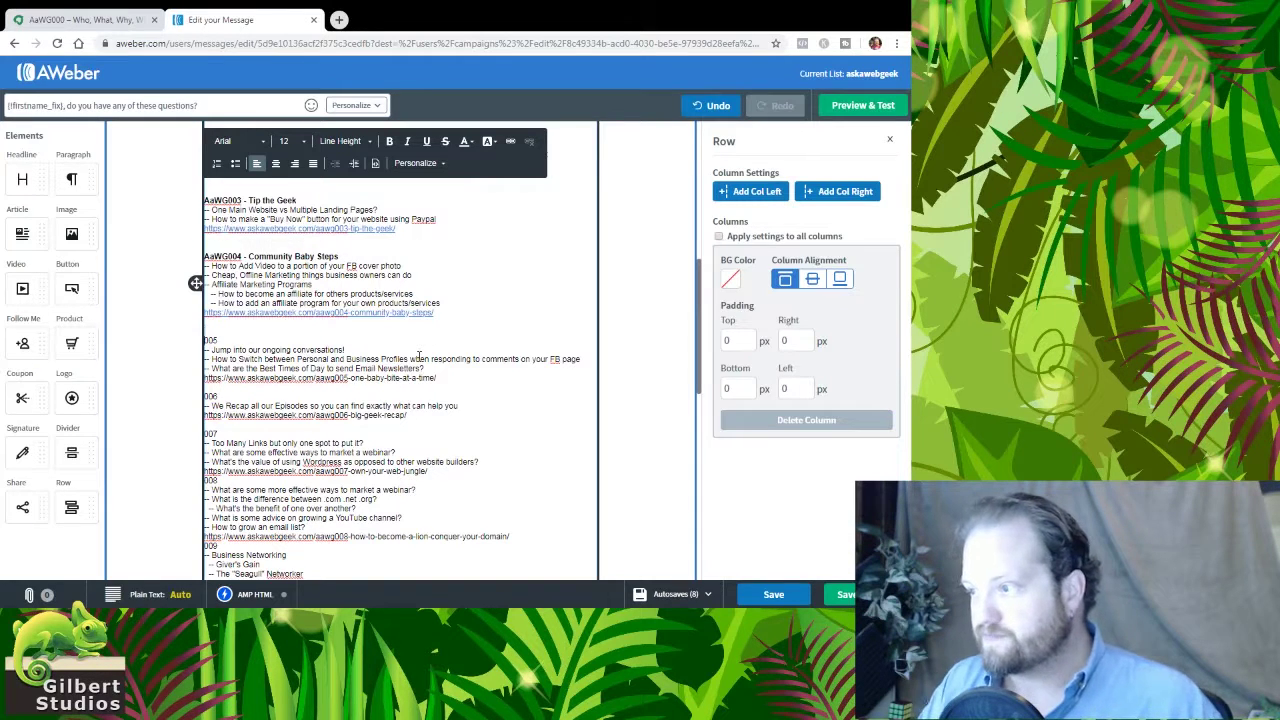
- Replace the 005 heading with "AaWG005 - One Baby Bite at a Time" in bold
key(shift+End)
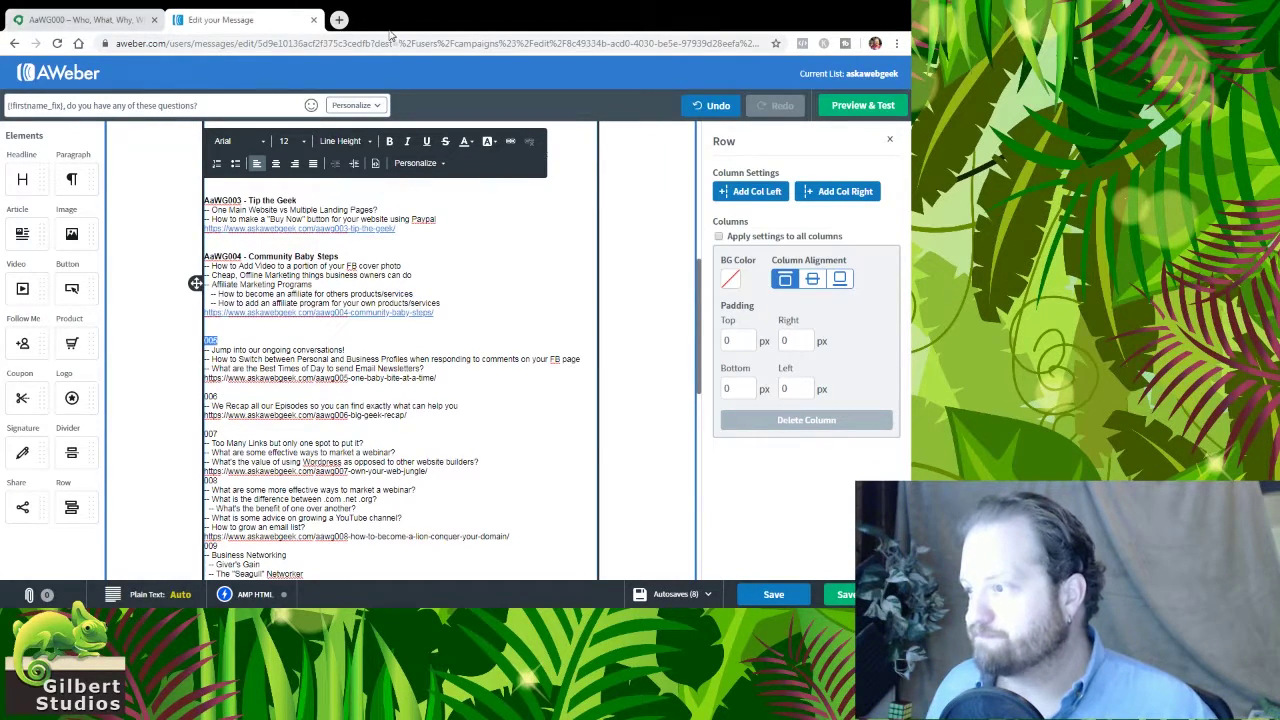
text(AaWG005 - One Baby Bite at a Time)
key(shift+Home)
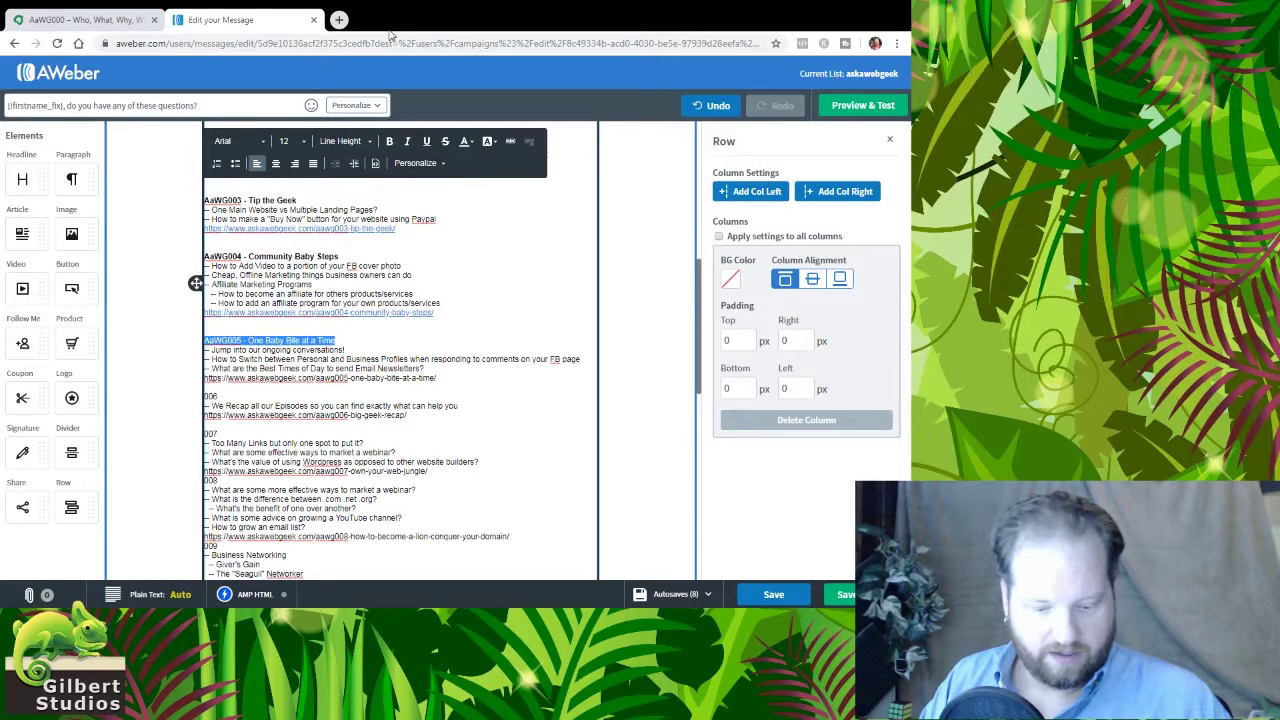
key(ctrl+b)
key(End)
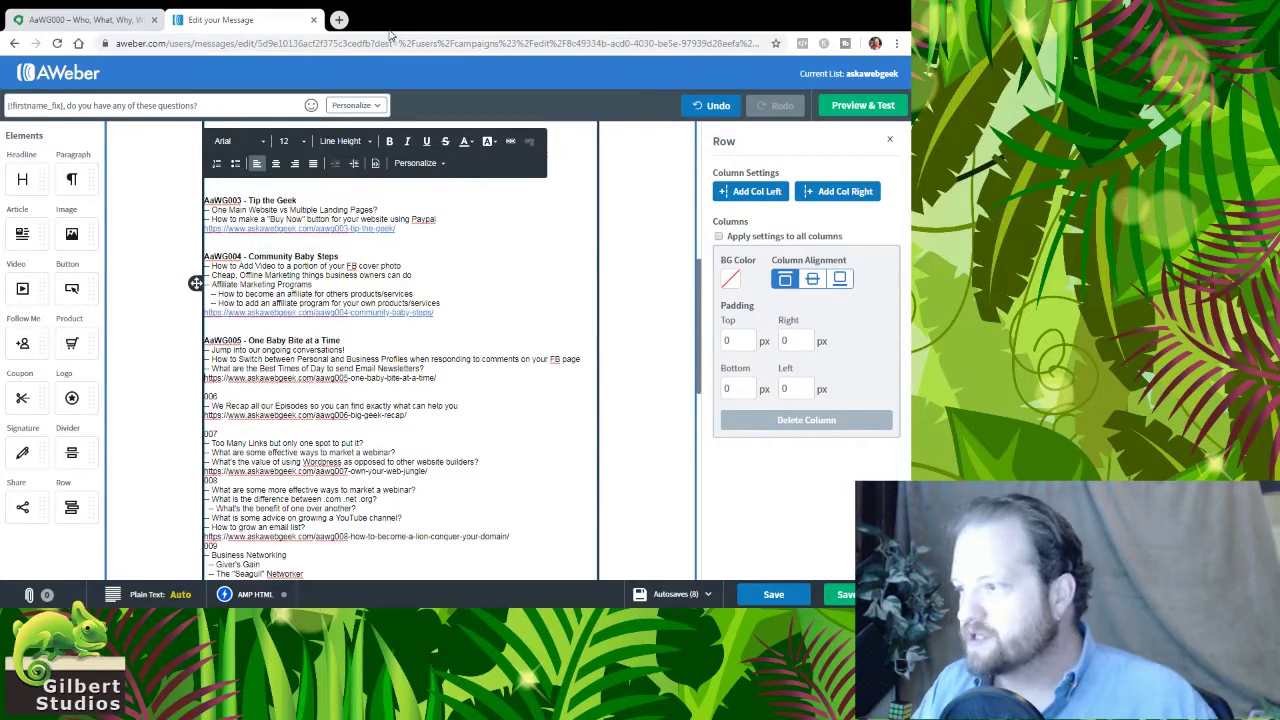
key(Down)
key(Down)
key(Down)
key(Down)
key(Home)
key(shift+End)
key(ctrl+c)
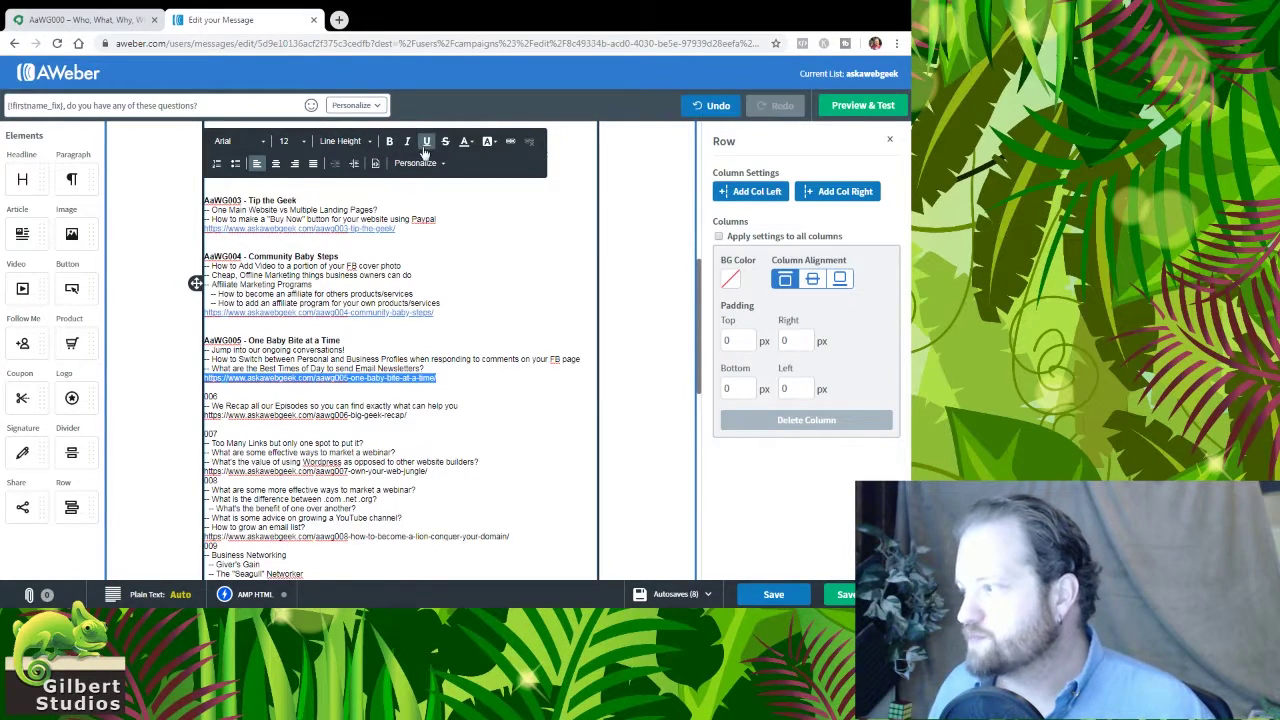
click(509, 145)
key(ctrl+v)
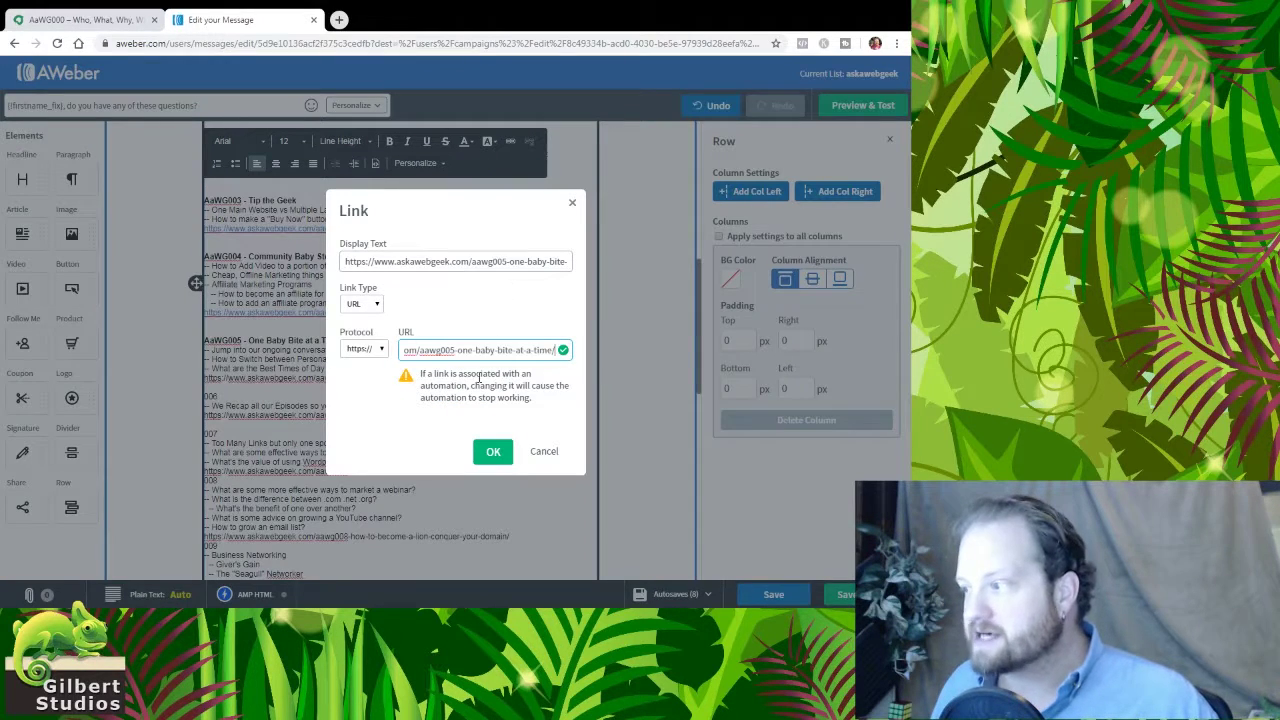
click(493, 451)
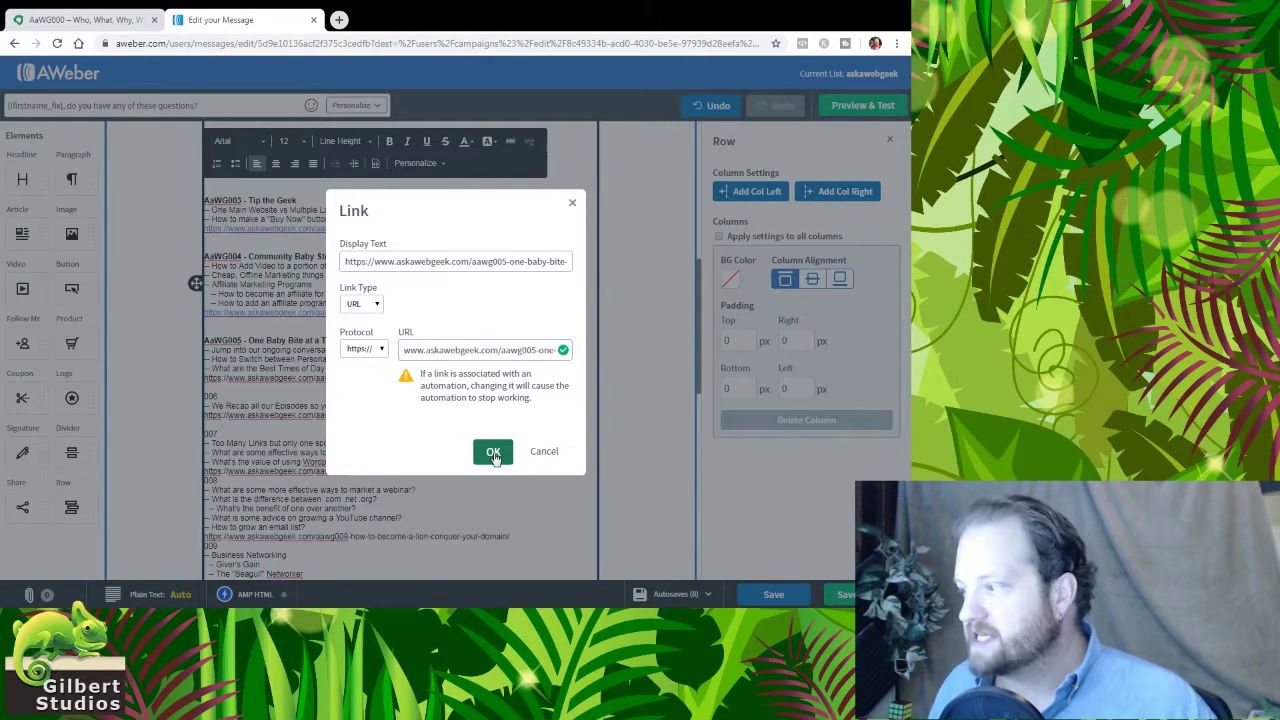
key(Right)
key(Return)
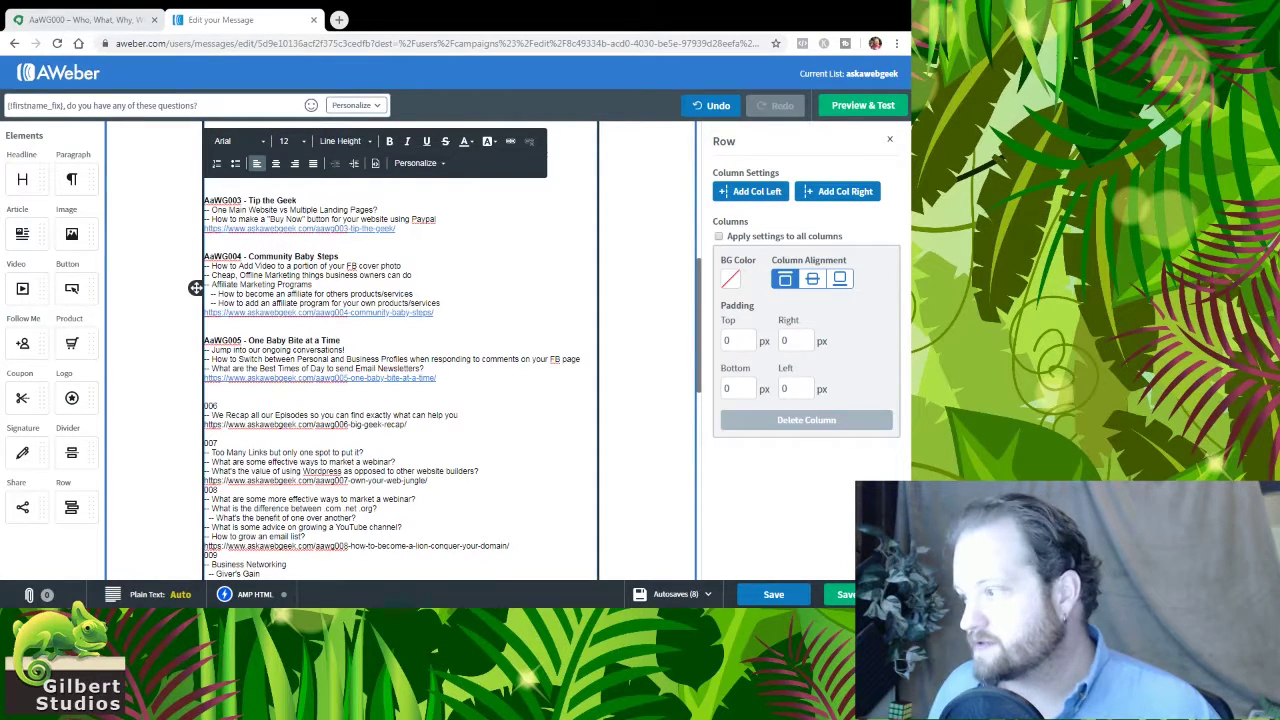
- Replace the 006 heading with "AaWG006 - Big Geek Recap" in bold
text(AaWG006 - Big Geek Recap)
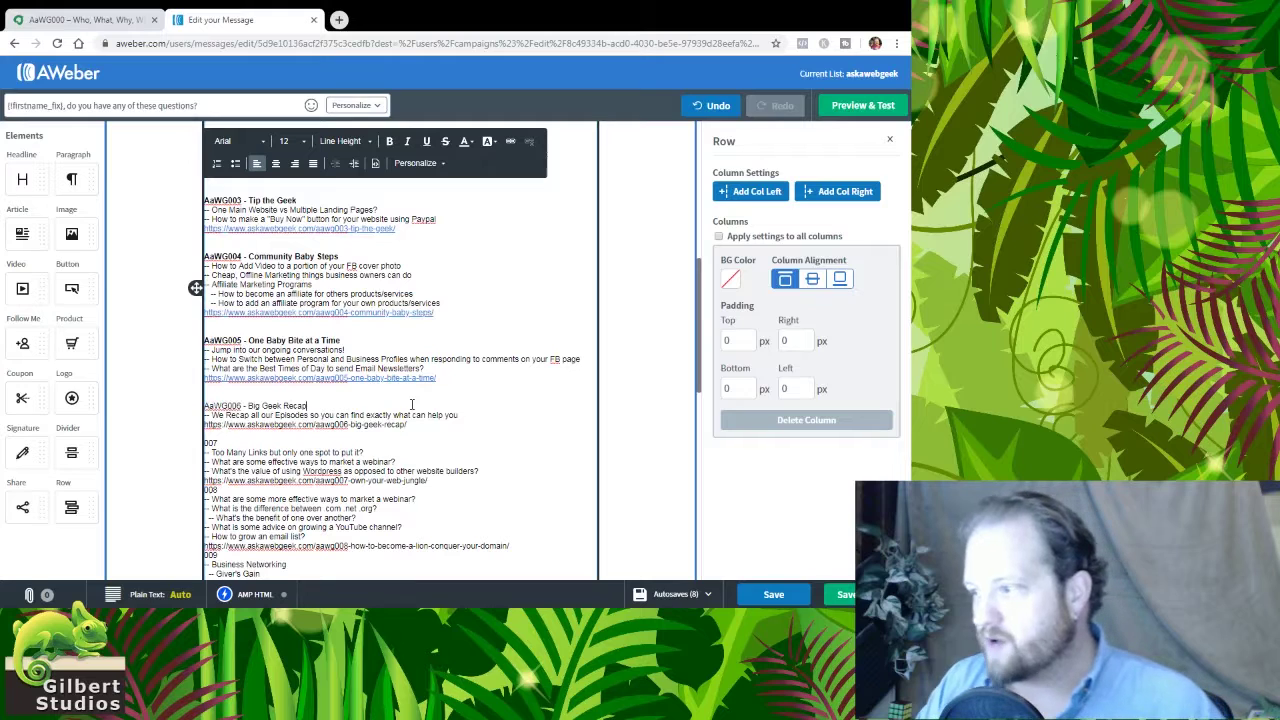
key(shift+Home)
key(ctrl+b)
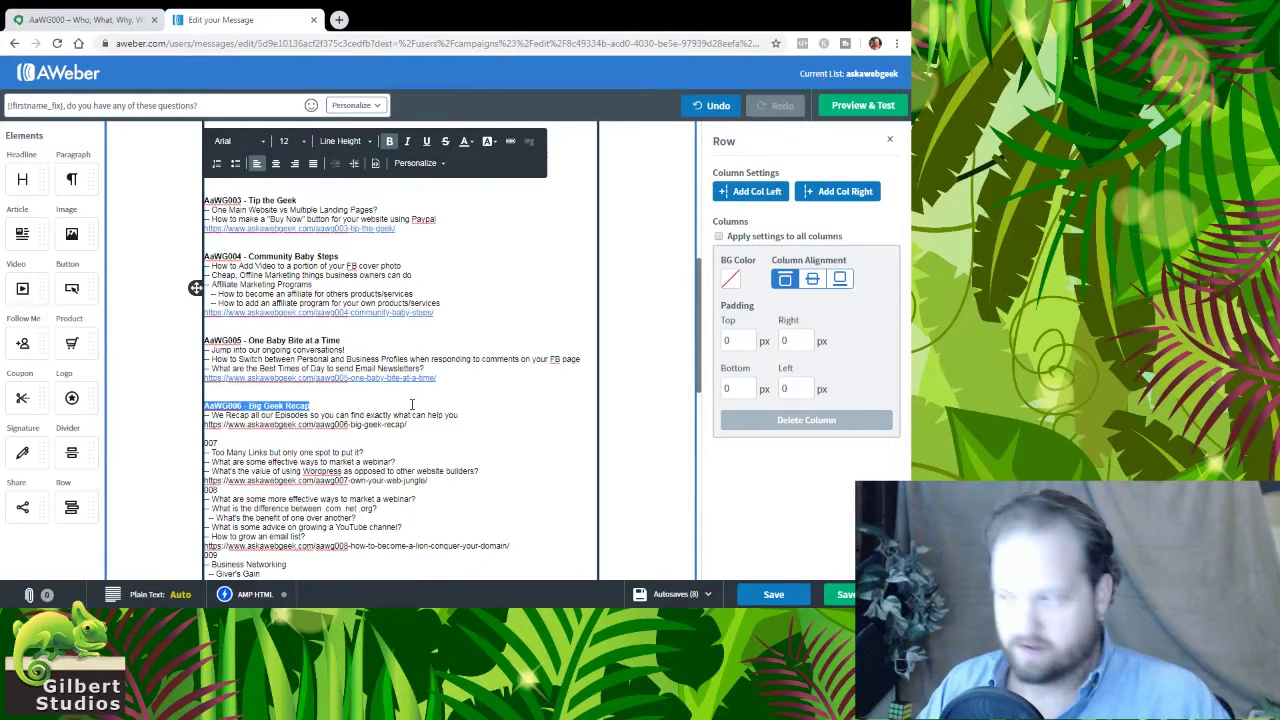
key(End)
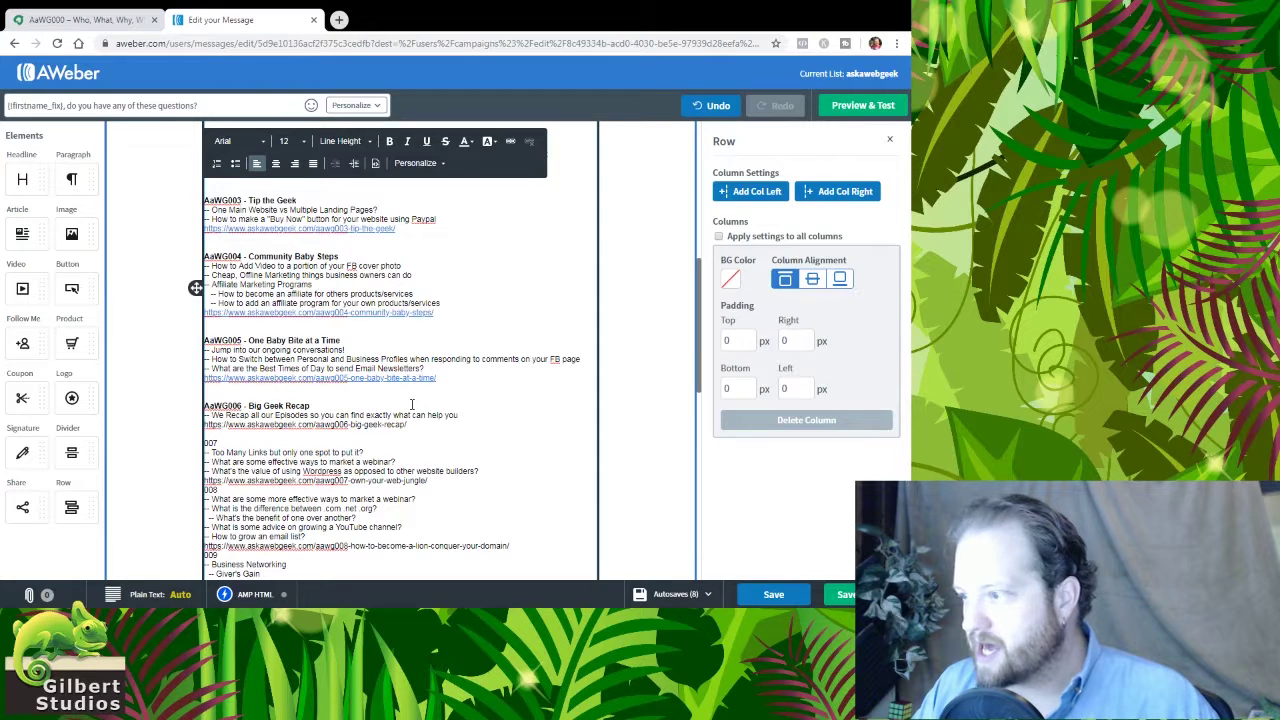
- Reword the episode 006 bullet to say "our first five Episodes" and add a blank line below that episode's entry
key(ctrl+shift+Right)
key(Delete)
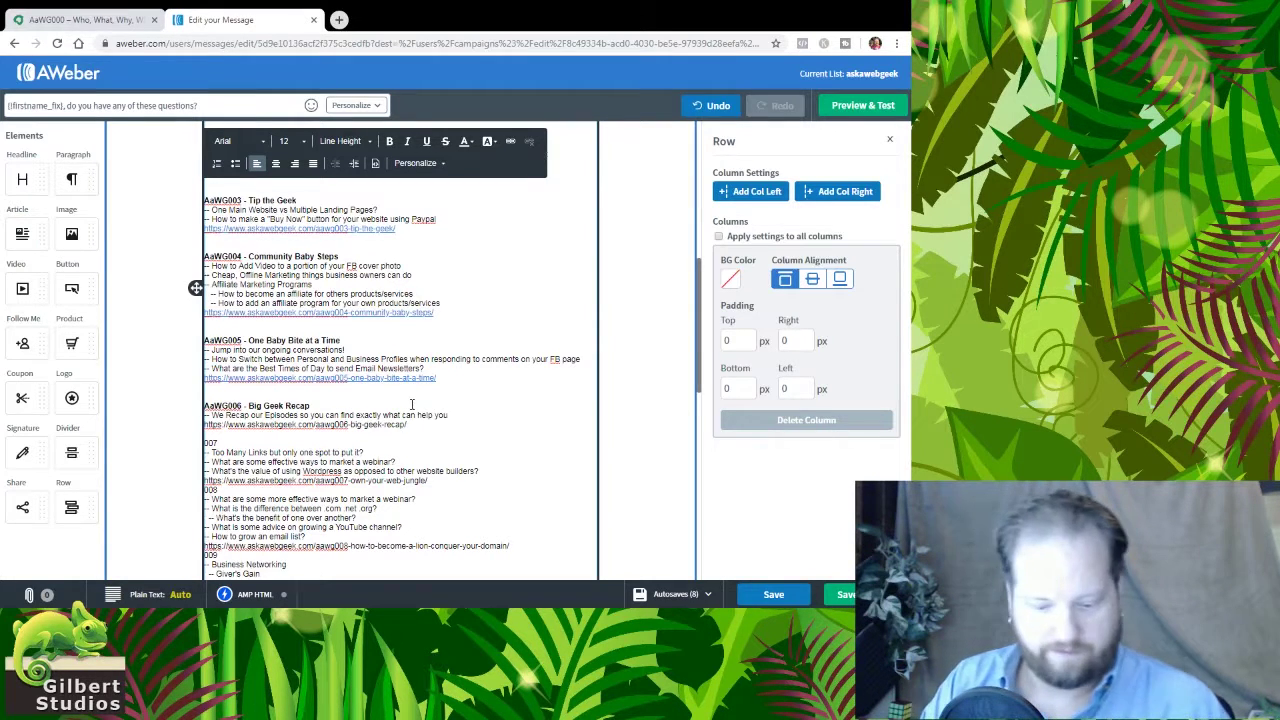
text(first five)
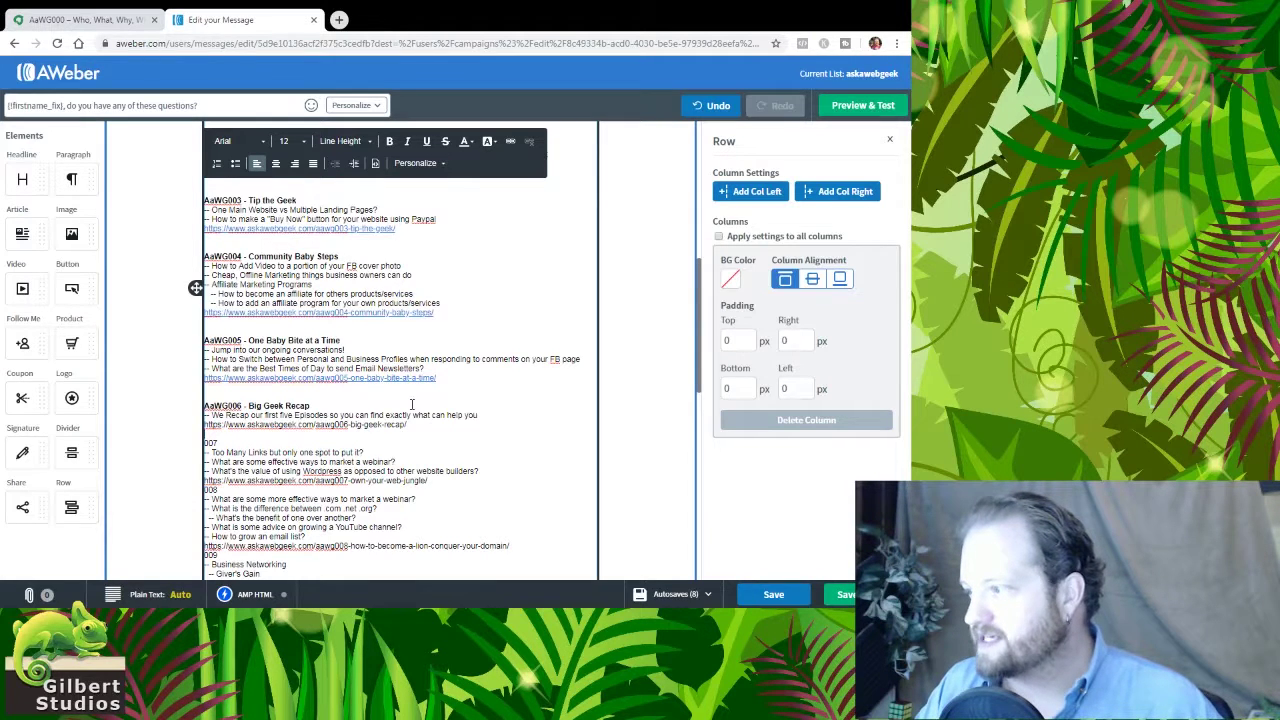
key(Return)
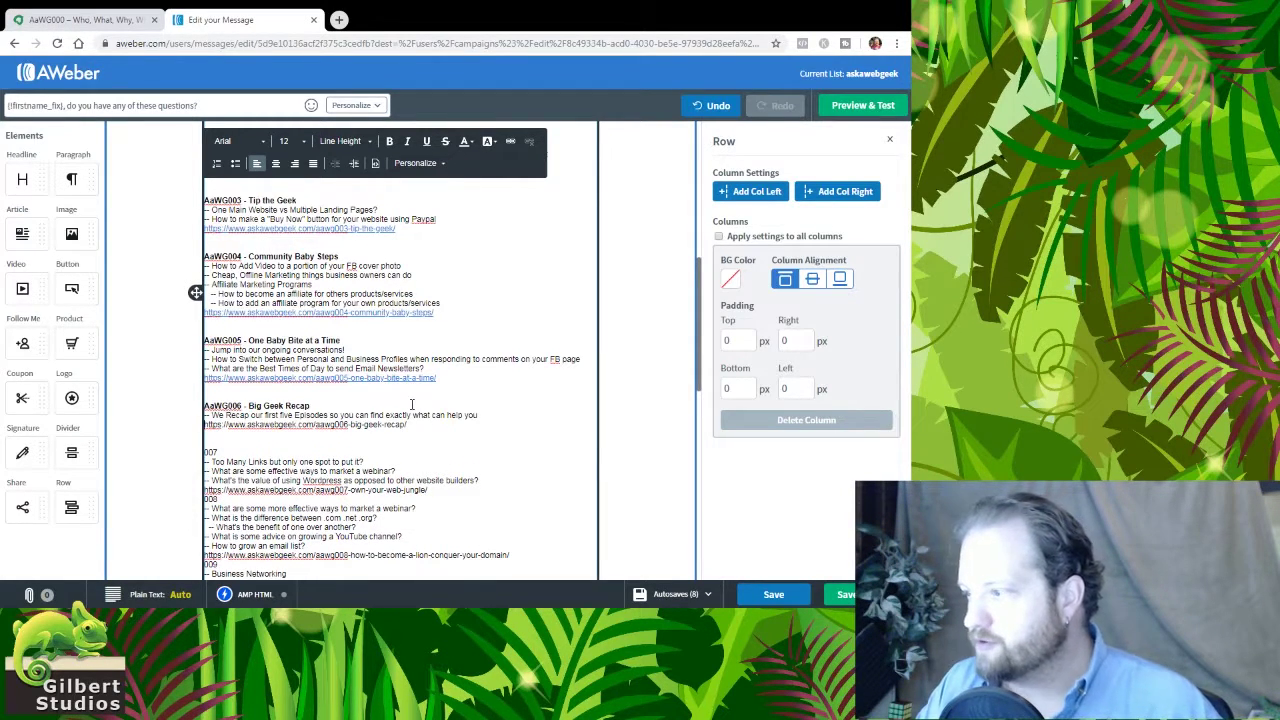
key(shift+Up)
key(ctrl+c)
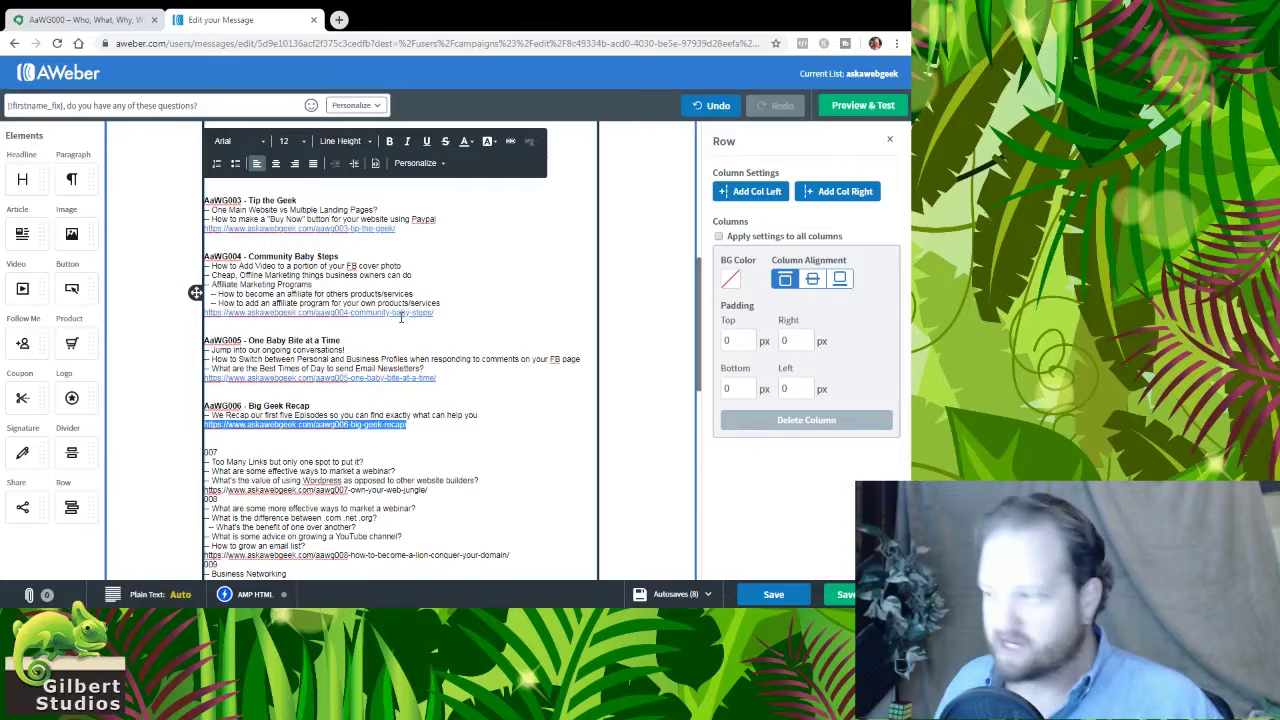
click(508, 143)
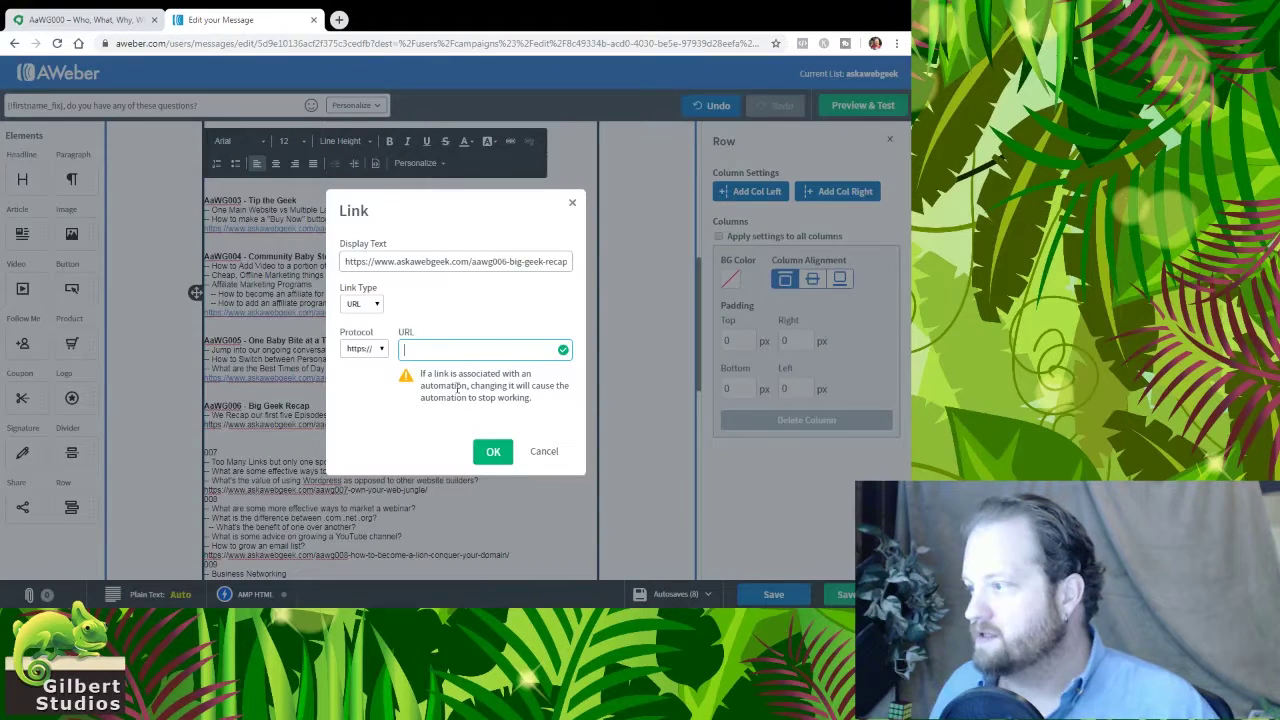
key(ctrl+v)
click(493, 452)
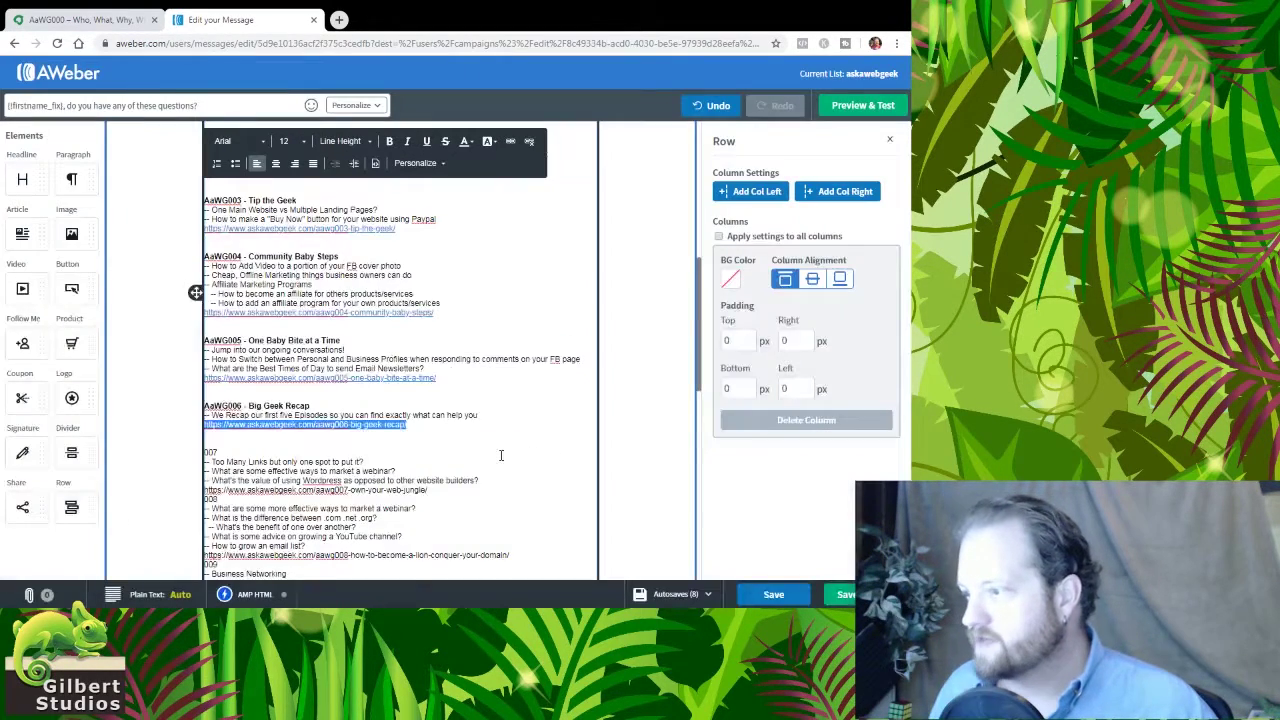
click(501, 455)
scroll(501, 455, down, 3)
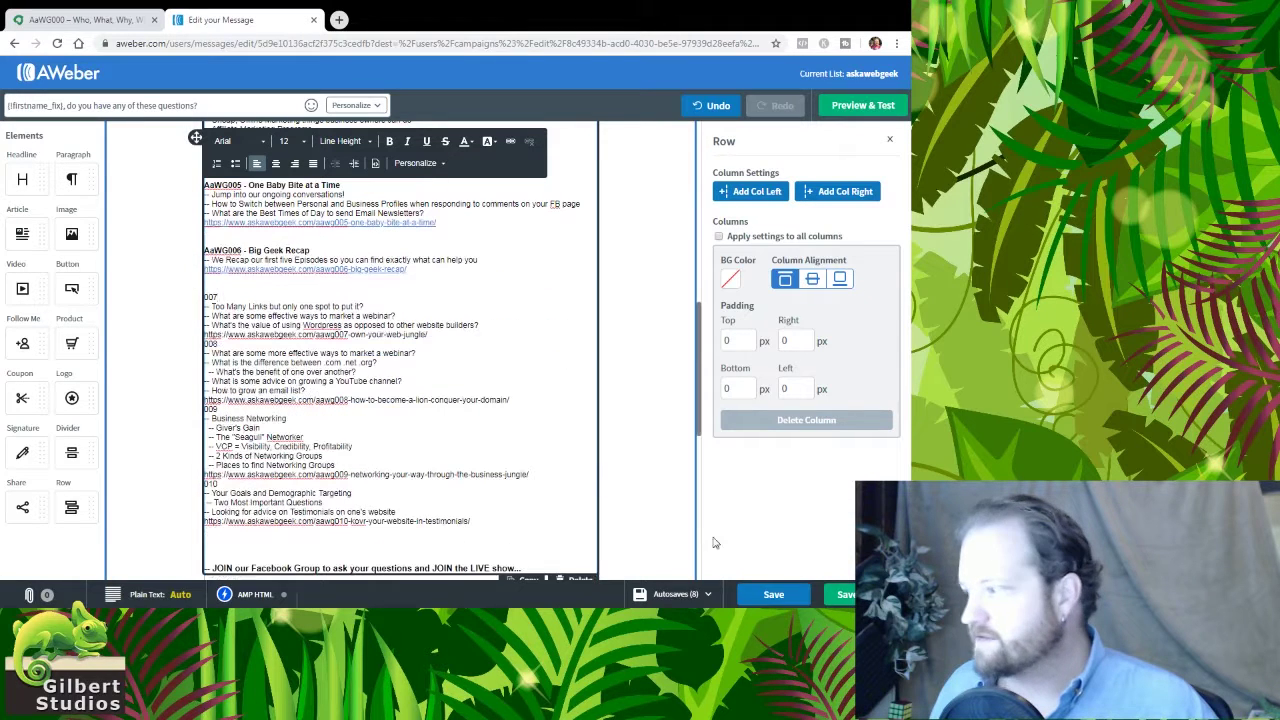
click(772, 596)
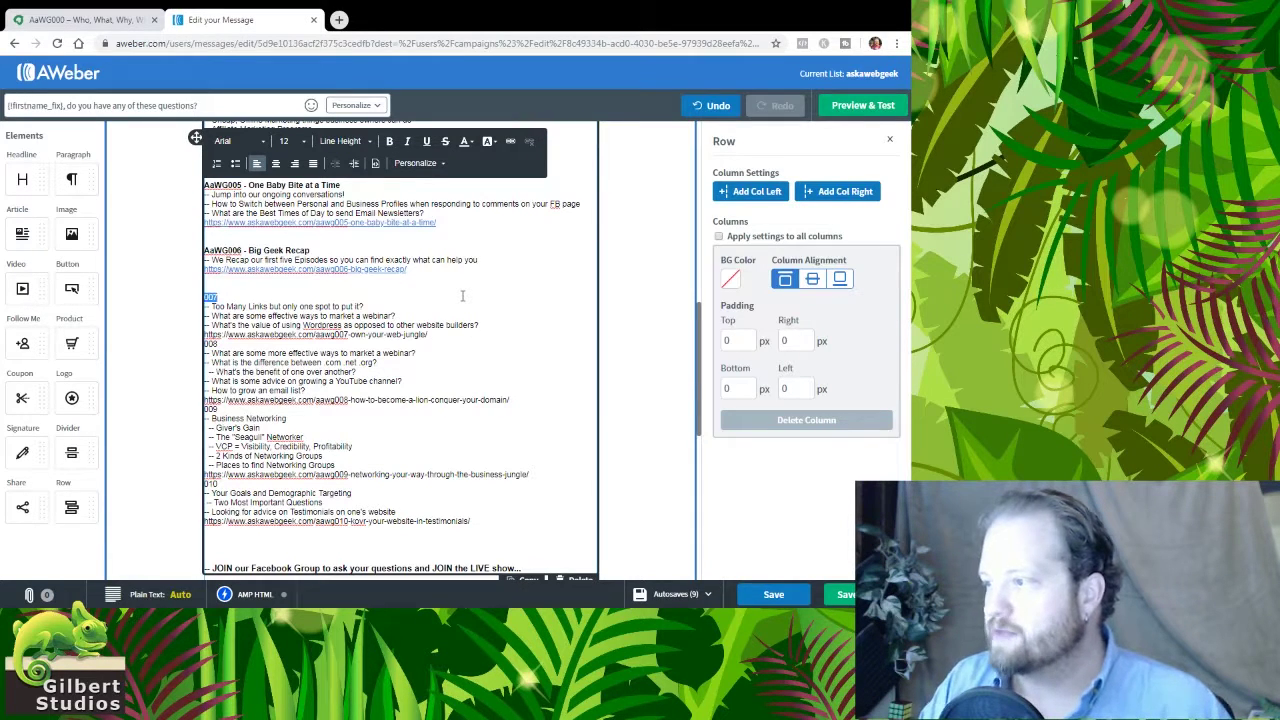
- Replace the 007 heading with "AaWG007 - Own Your Web Jungle" in bold and add blank space below that episode's entry
text(AaWG007 - Own Your Web Jungle)
key(shift+Home)
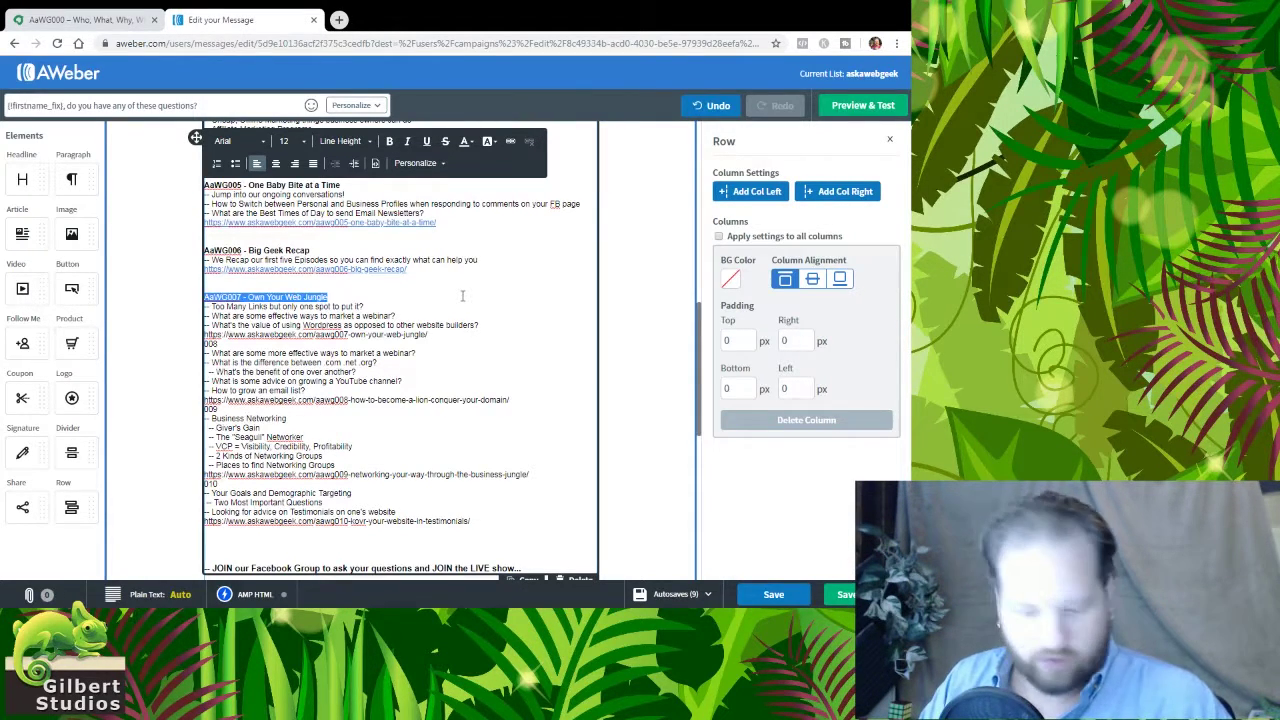
key(ctrl+b)
key(Right)
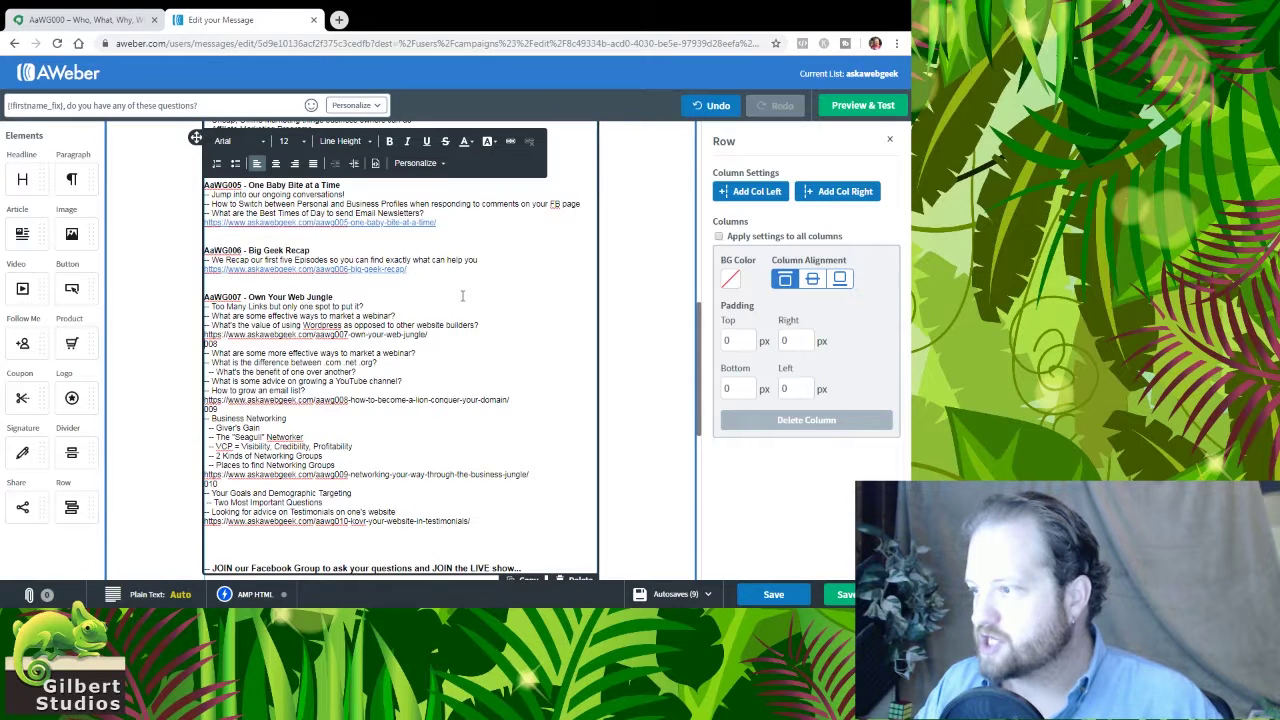
key(Return)
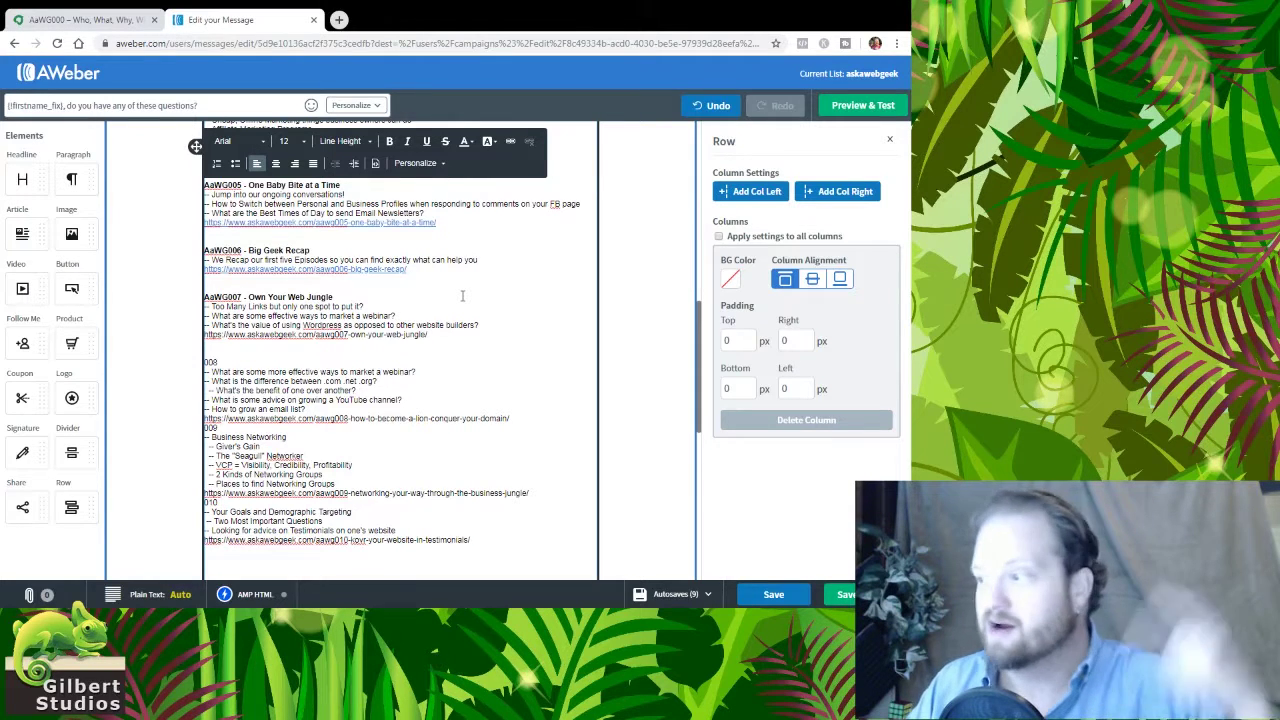
key(shift+Up)
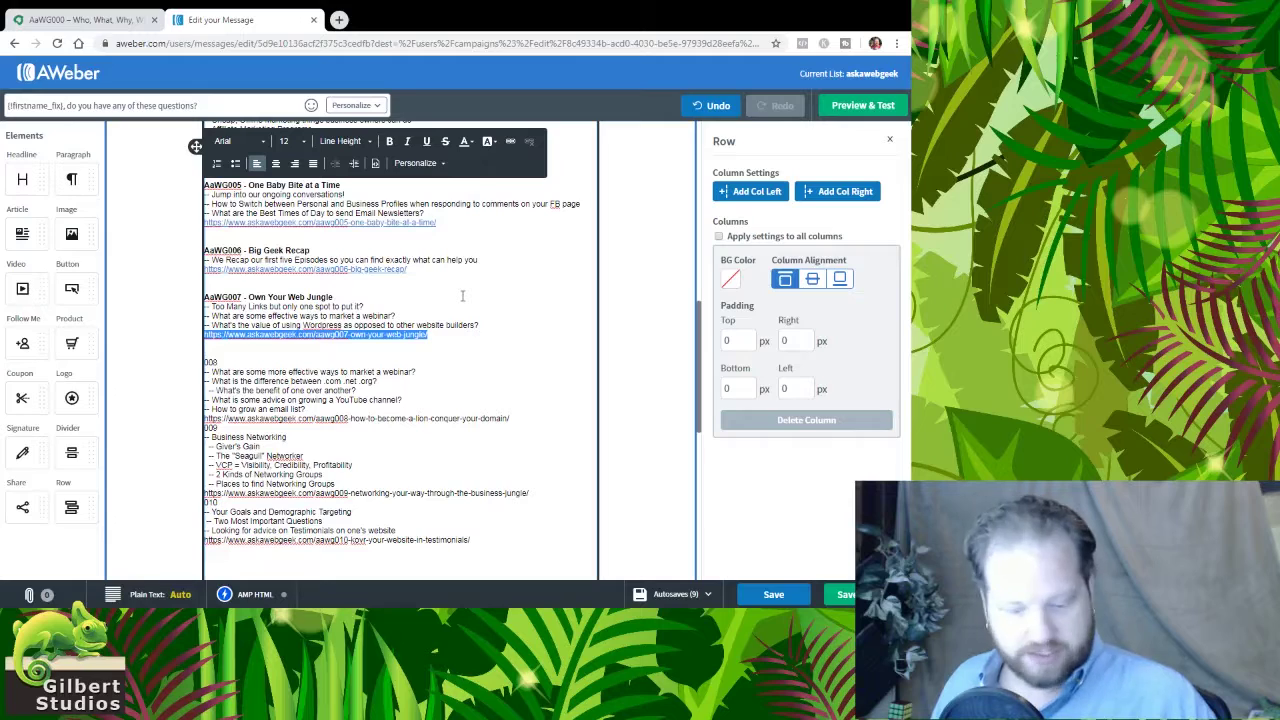
click(509, 141)
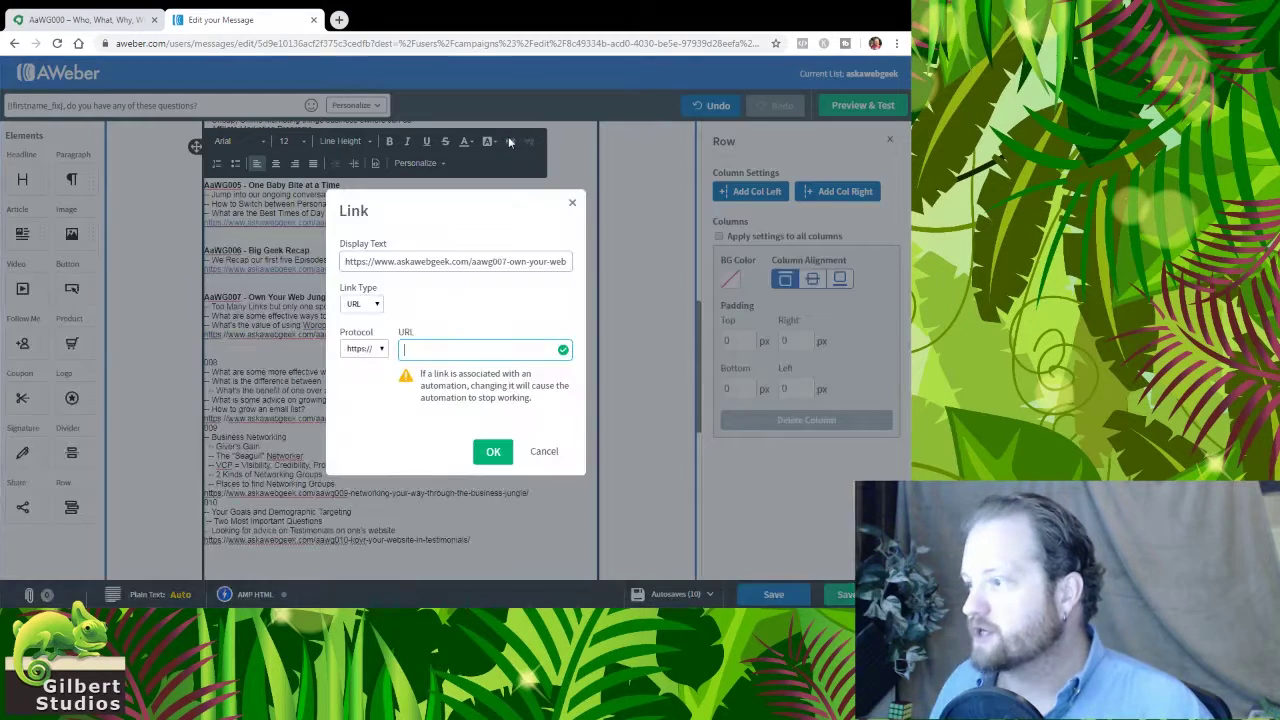
click(493, 451)
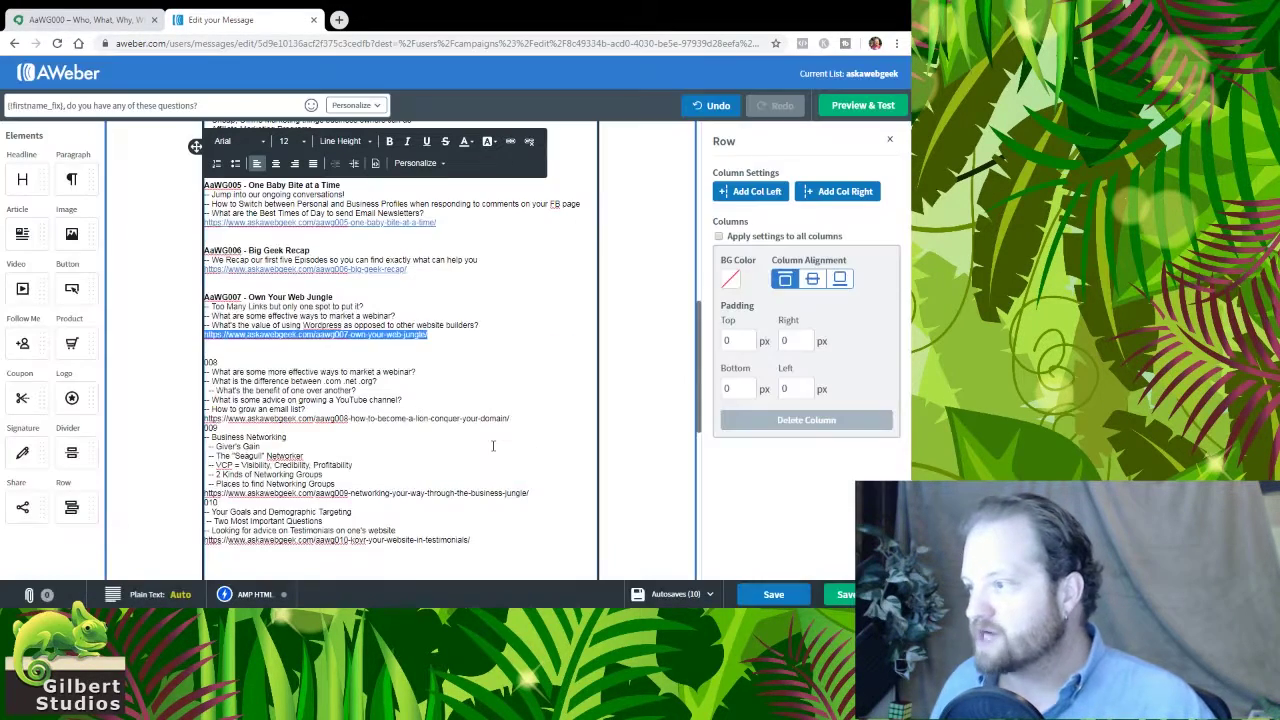
- Replace the 008 heading with "AaWG008 - How to Become a Lion & Conquer Your Domain" in bold
click(451, 361)
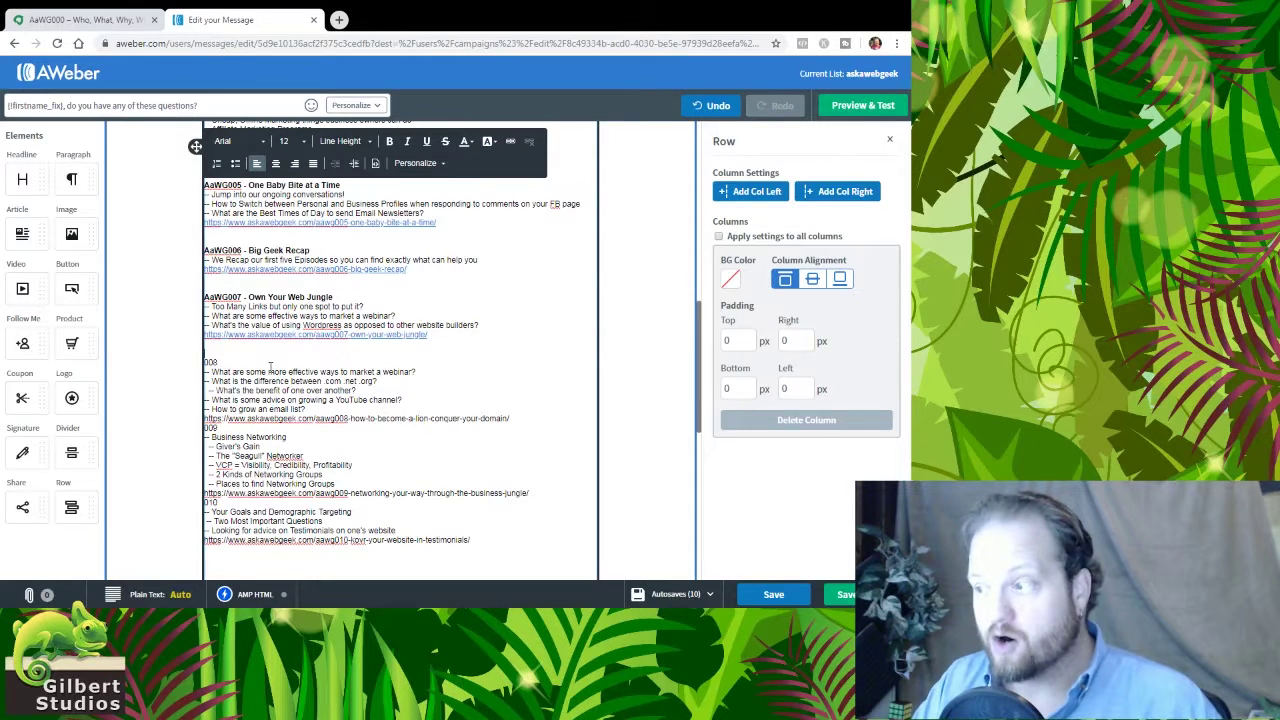
key(shift+Home)
text(AaWG008 - How to Become a Lion & Conquer Your Domain)
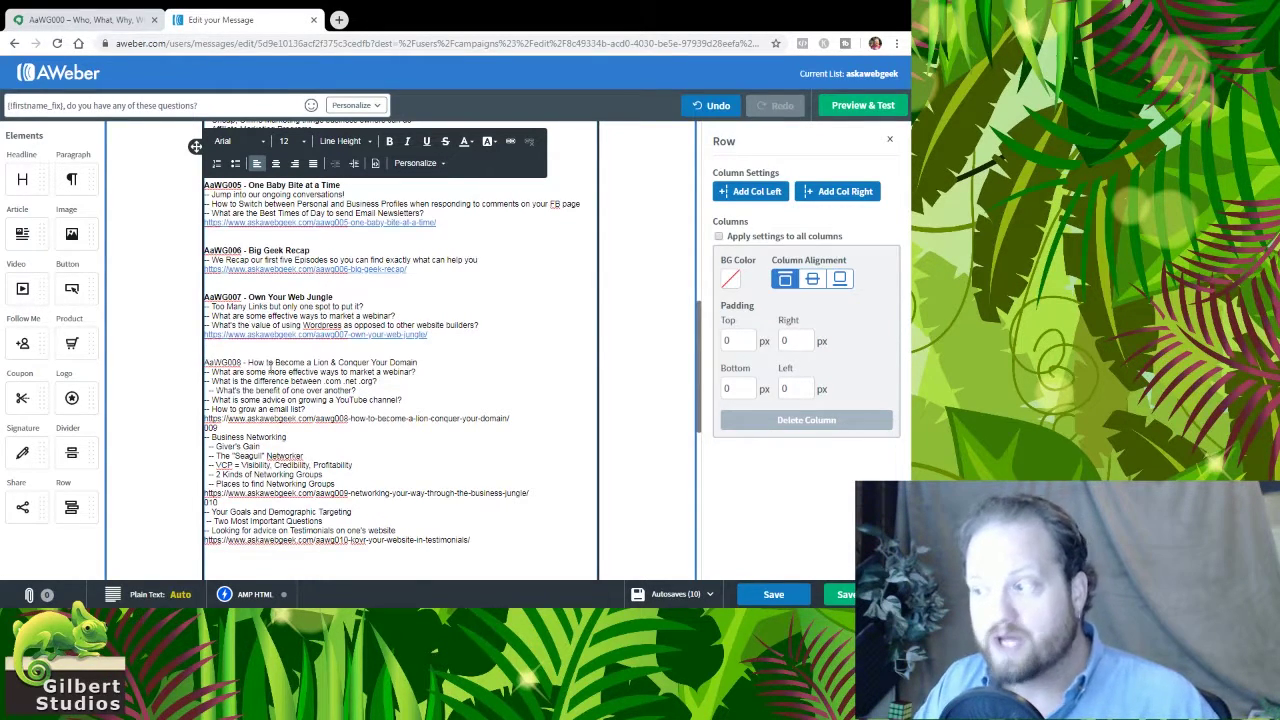
key(shift+Home)
key(ctrl+b)
key(Right)
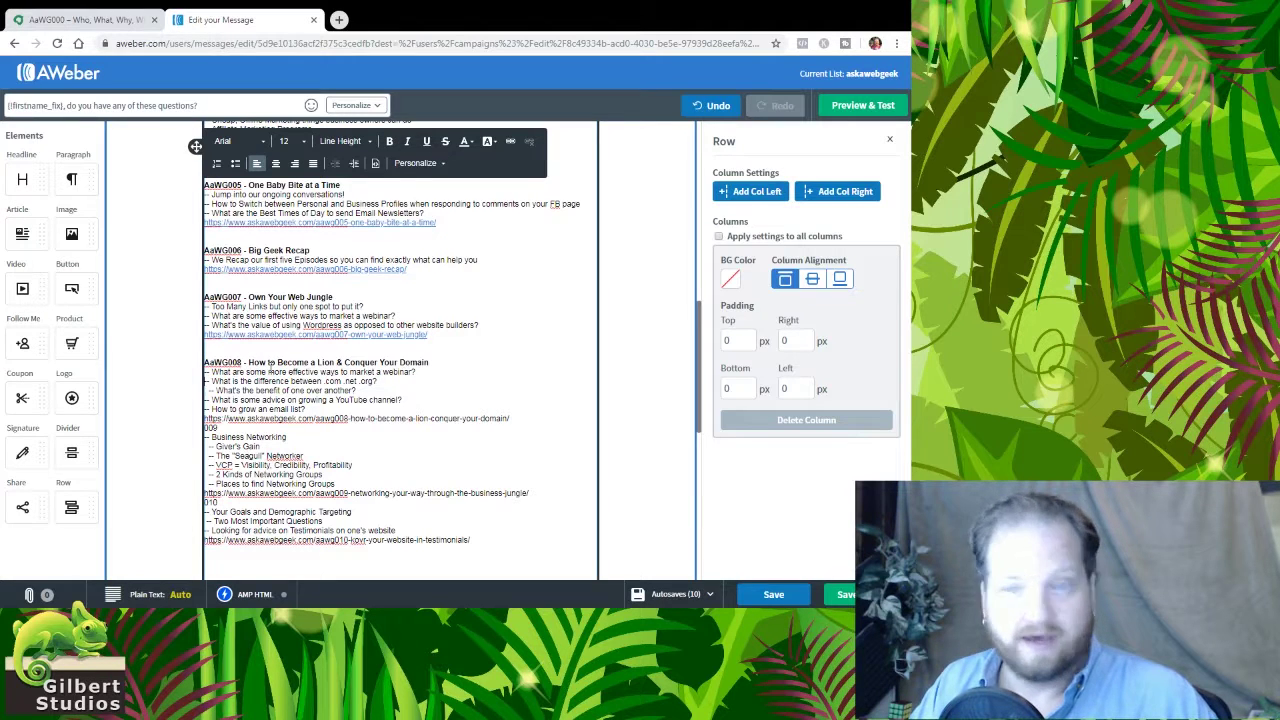
key(Return)
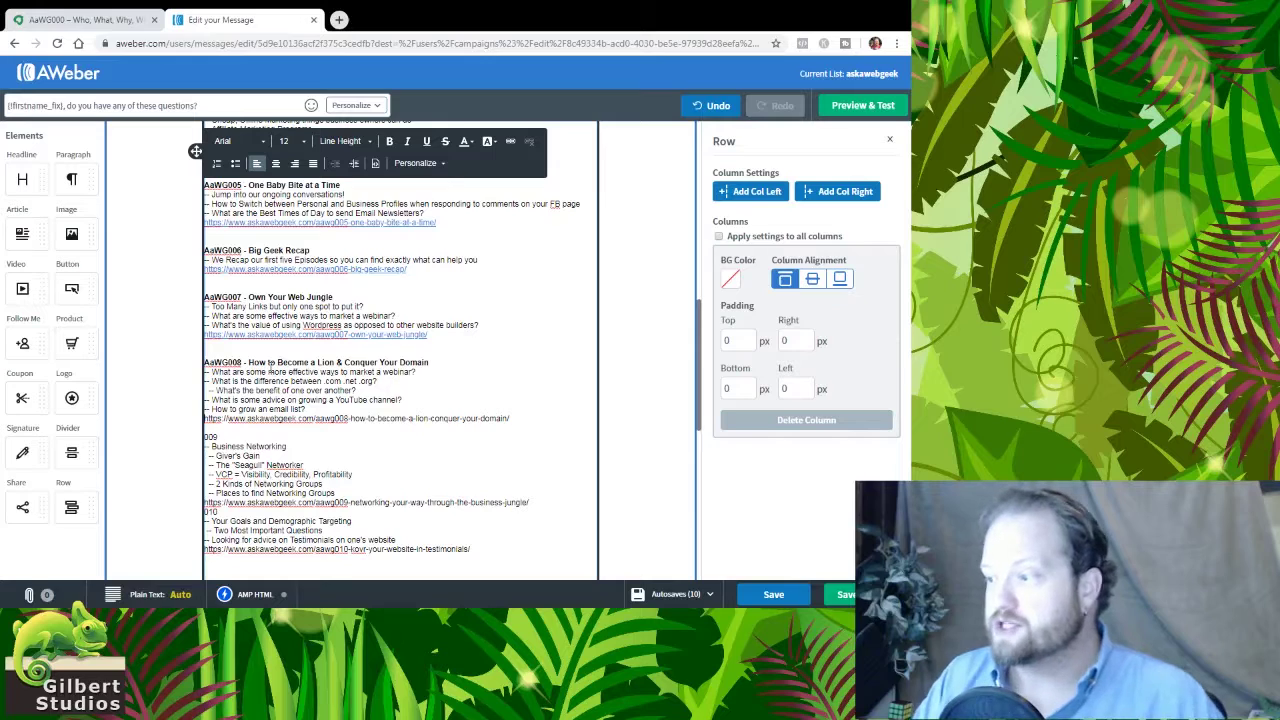
key(shift+Home)
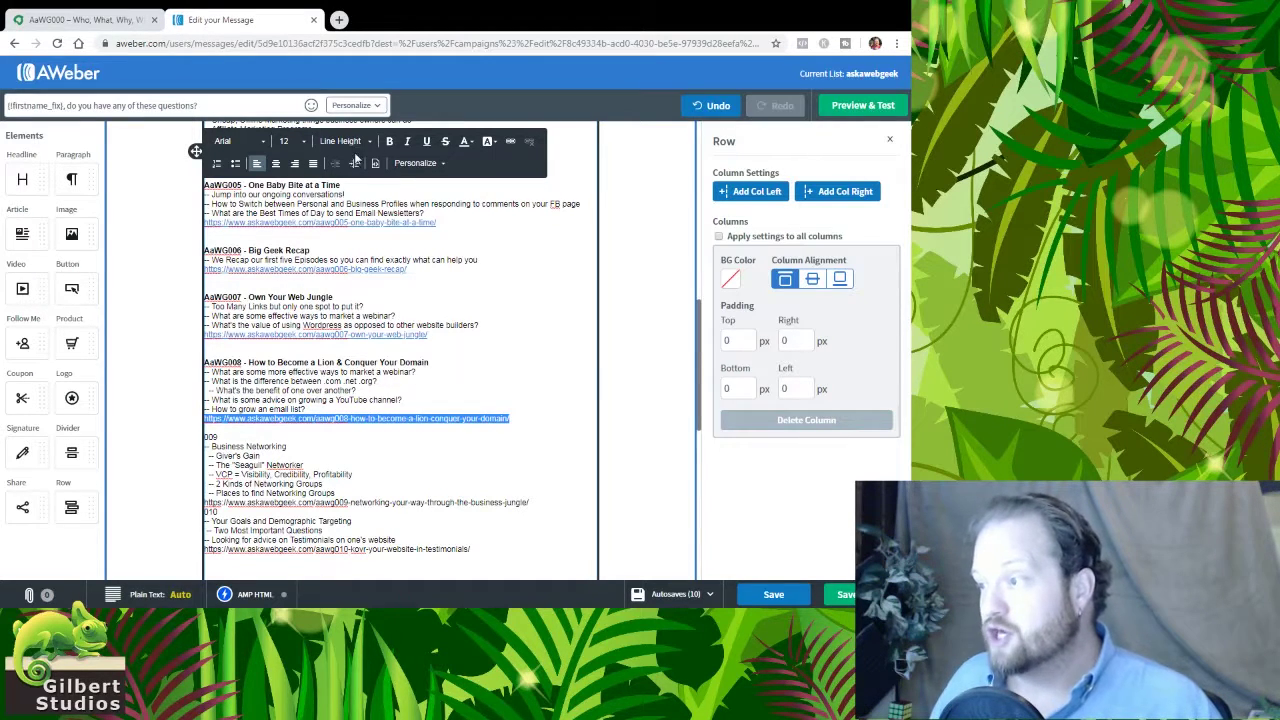
click(511, 142)
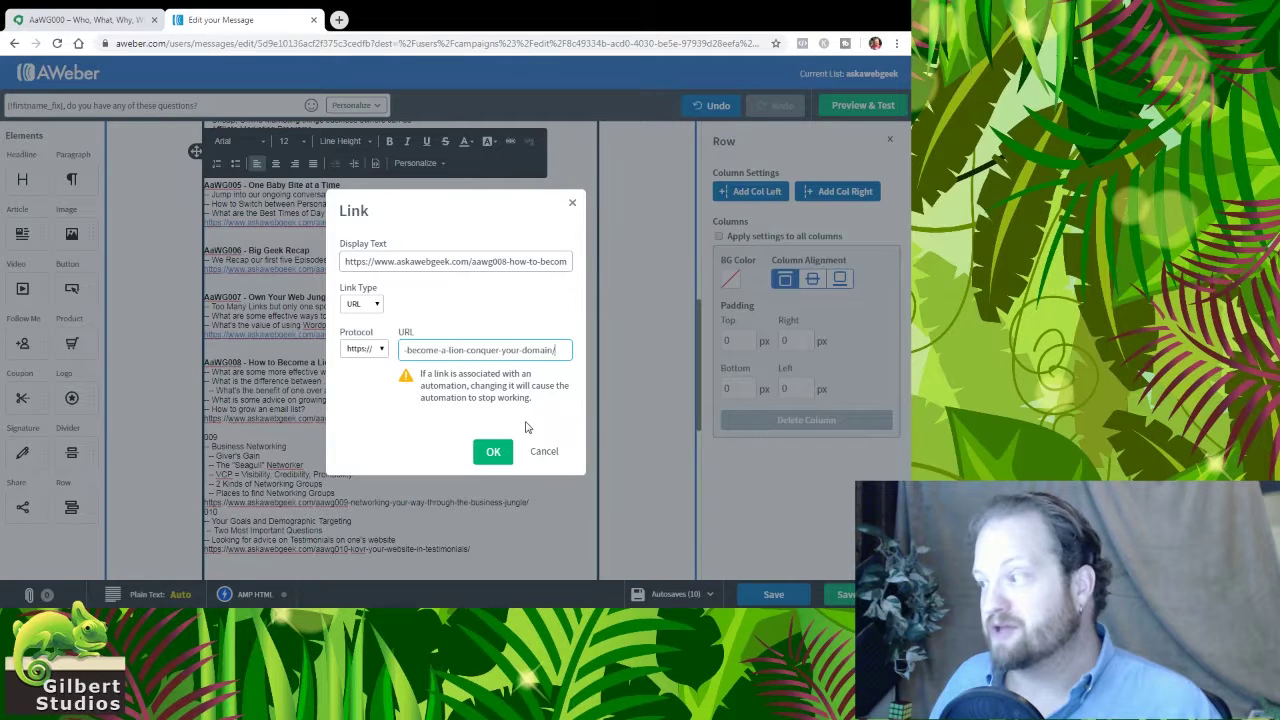
click(495, 453)
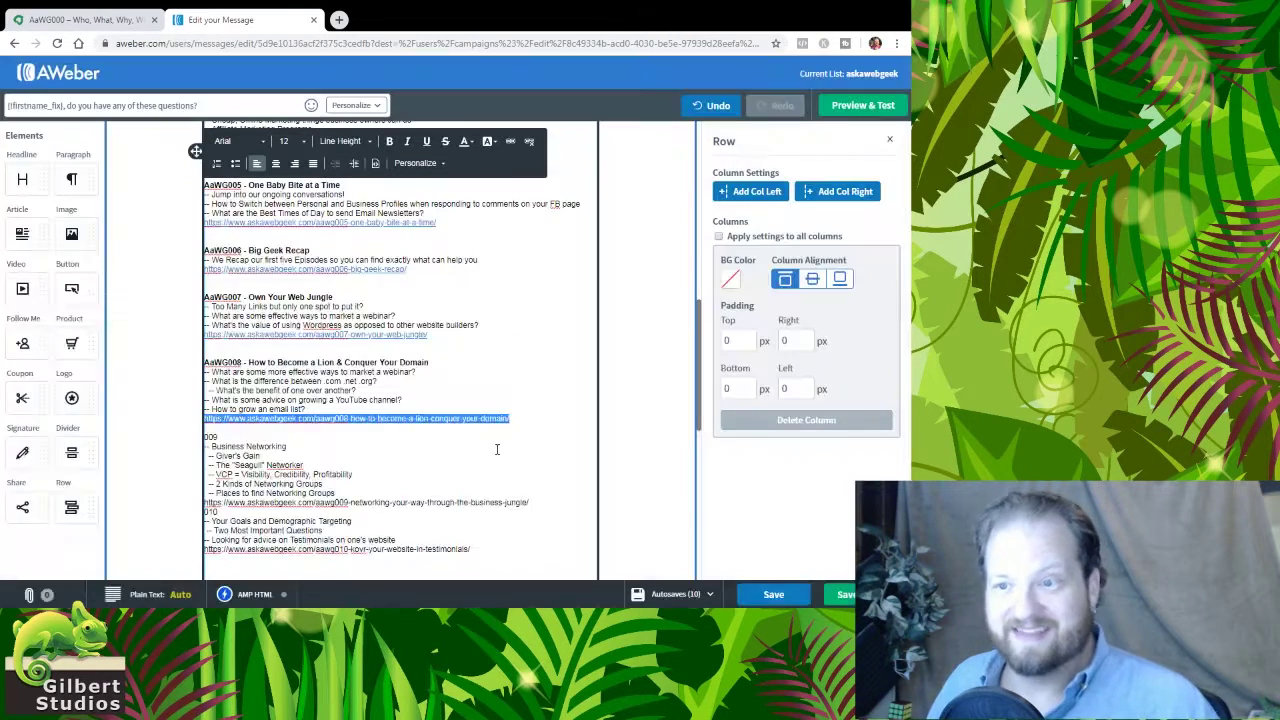
click(360, 432)
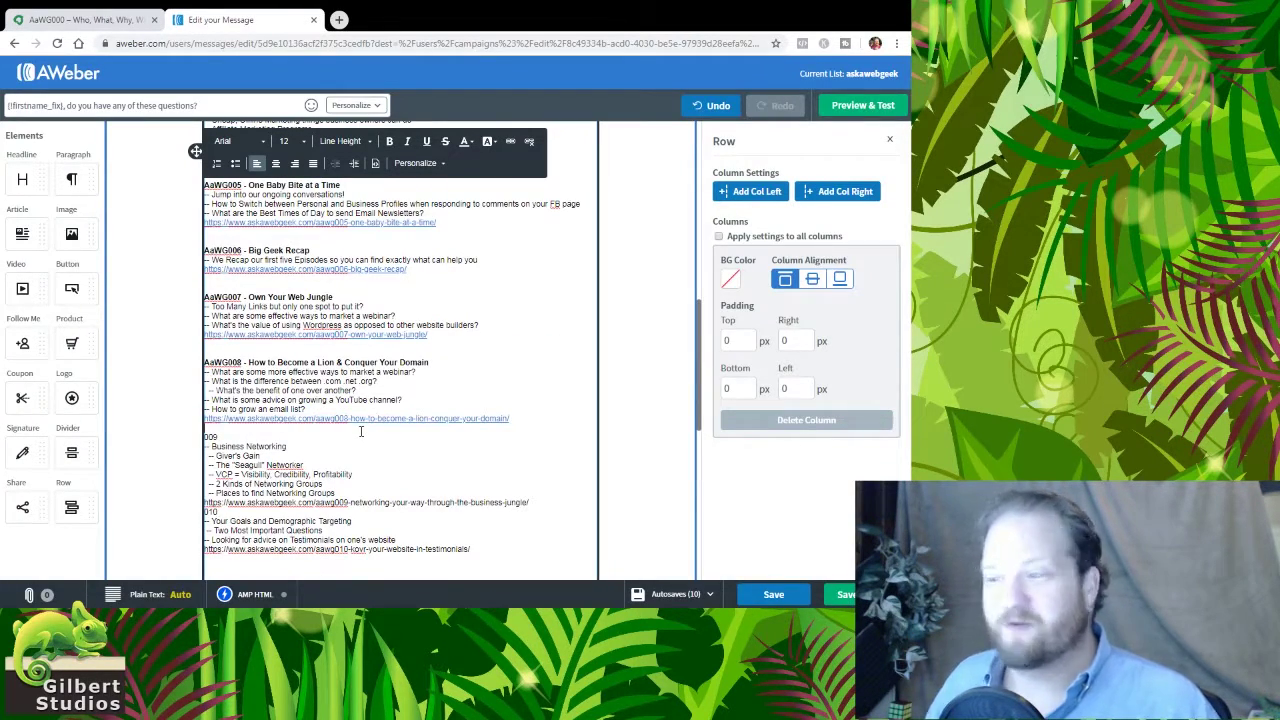
key(Return)
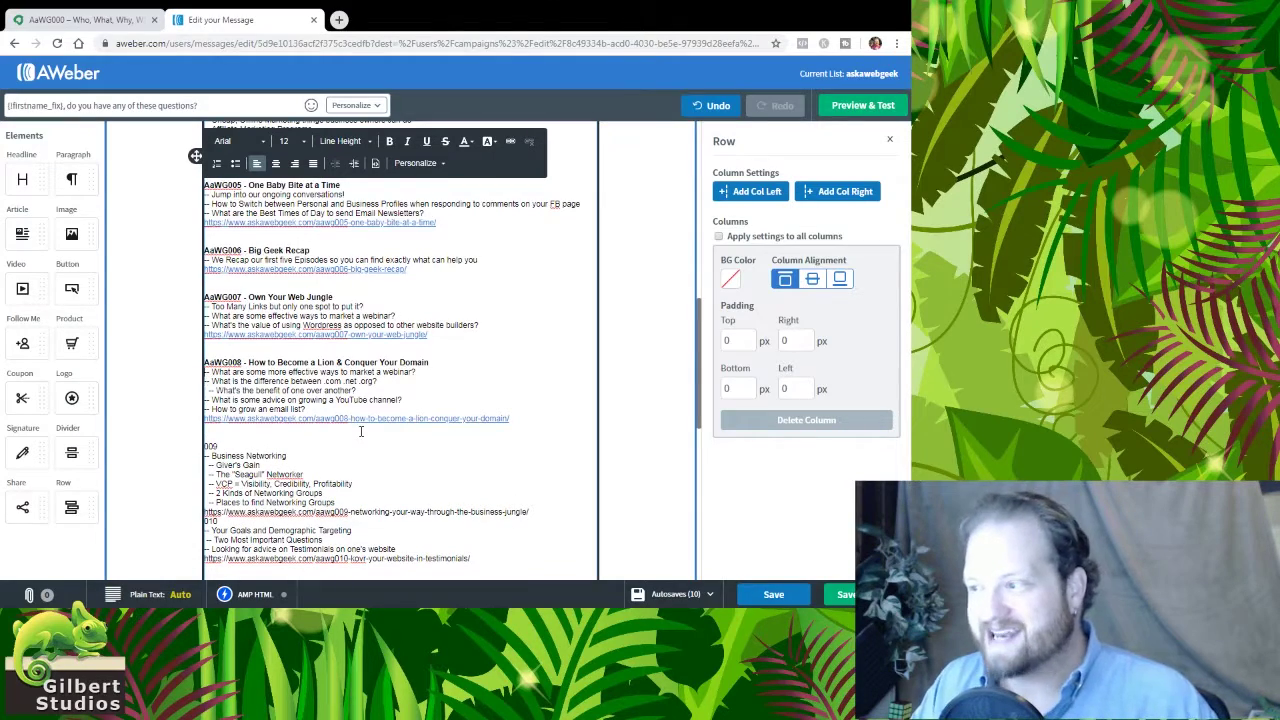
- Replace the 009 heading with "AaWG009 - Networking Your Way through the Business Jungle" in bold
scroll(361, 432, up, 3)
scroll(361, 432, down, 3)
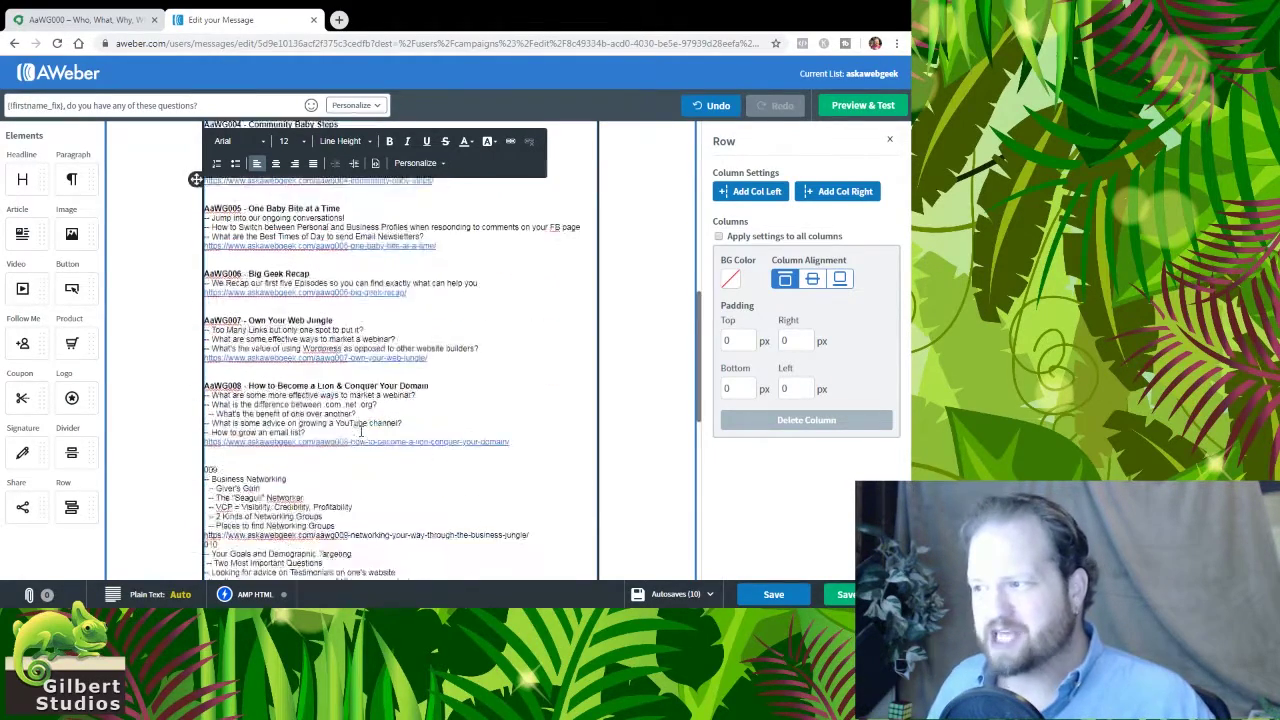
scroll(318, 386, down, 2)
scroll(323, 435, up, 2)
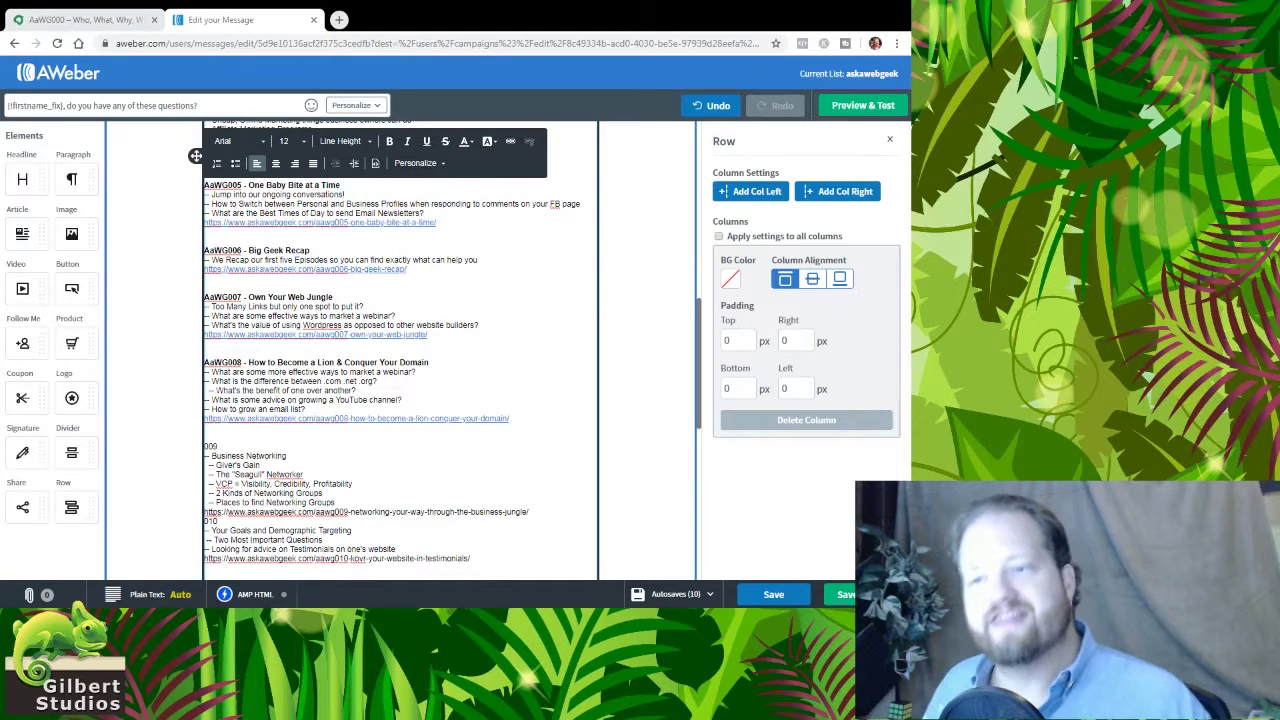
click(349, 443)
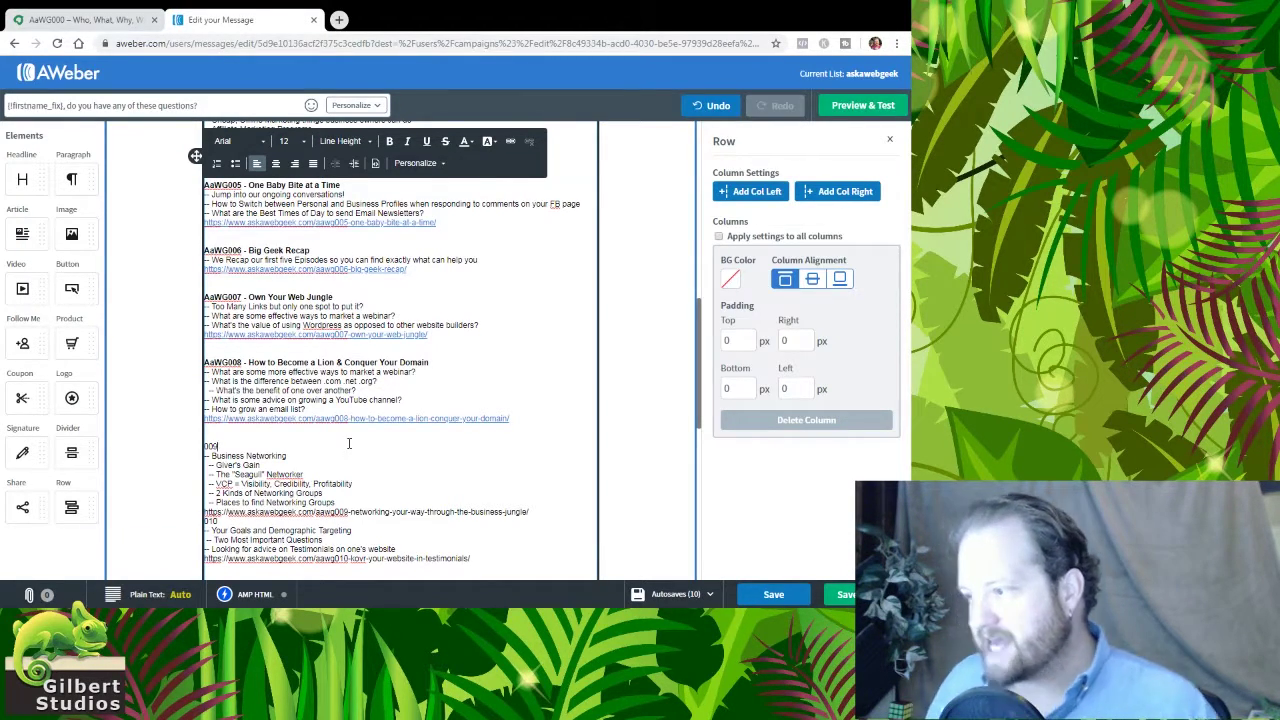
key(shift+Home)
text(AaWG009 - Networking Your Way through the Business Jungle)
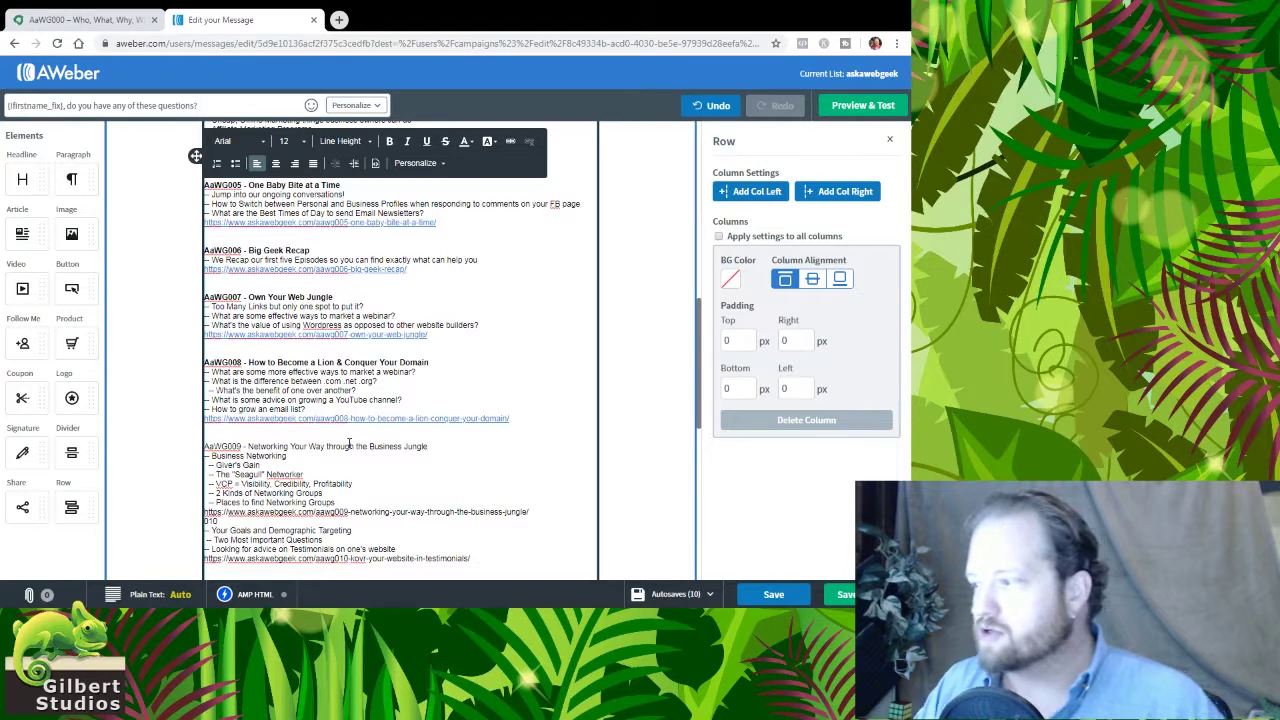
key(shift+Home)
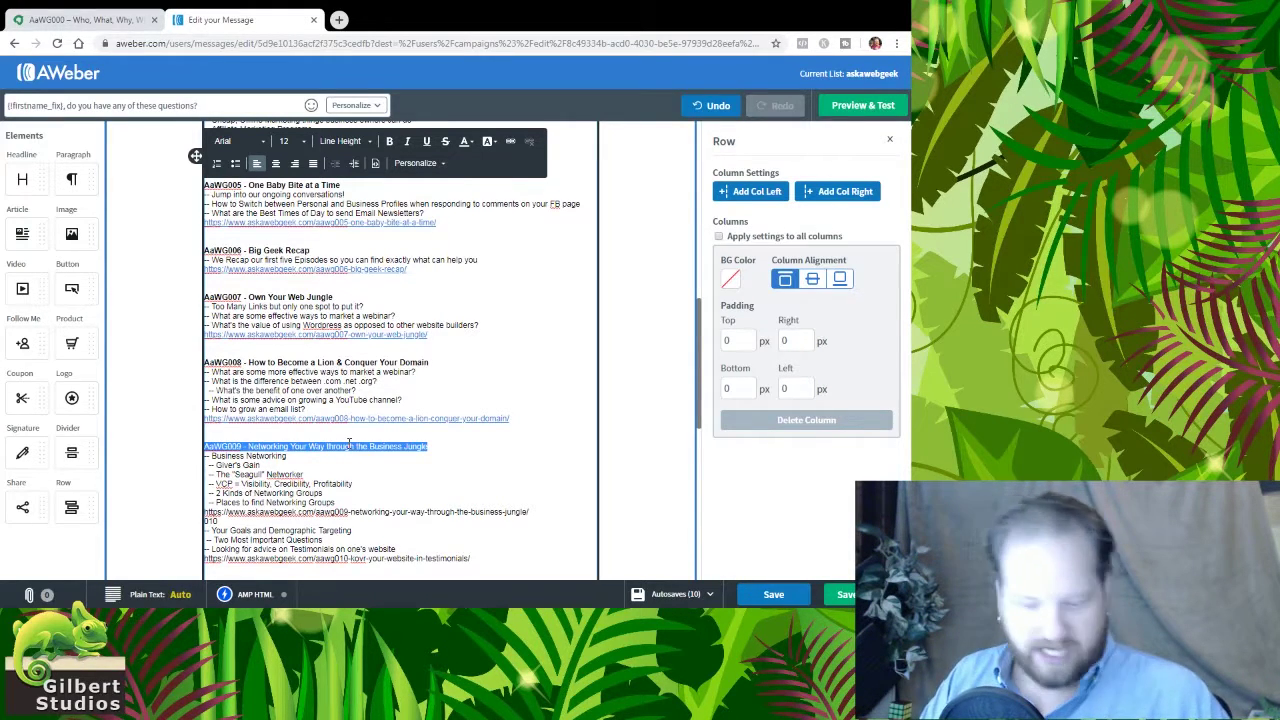
key(ctrl+b)
scroll(381, 436, down, 3)
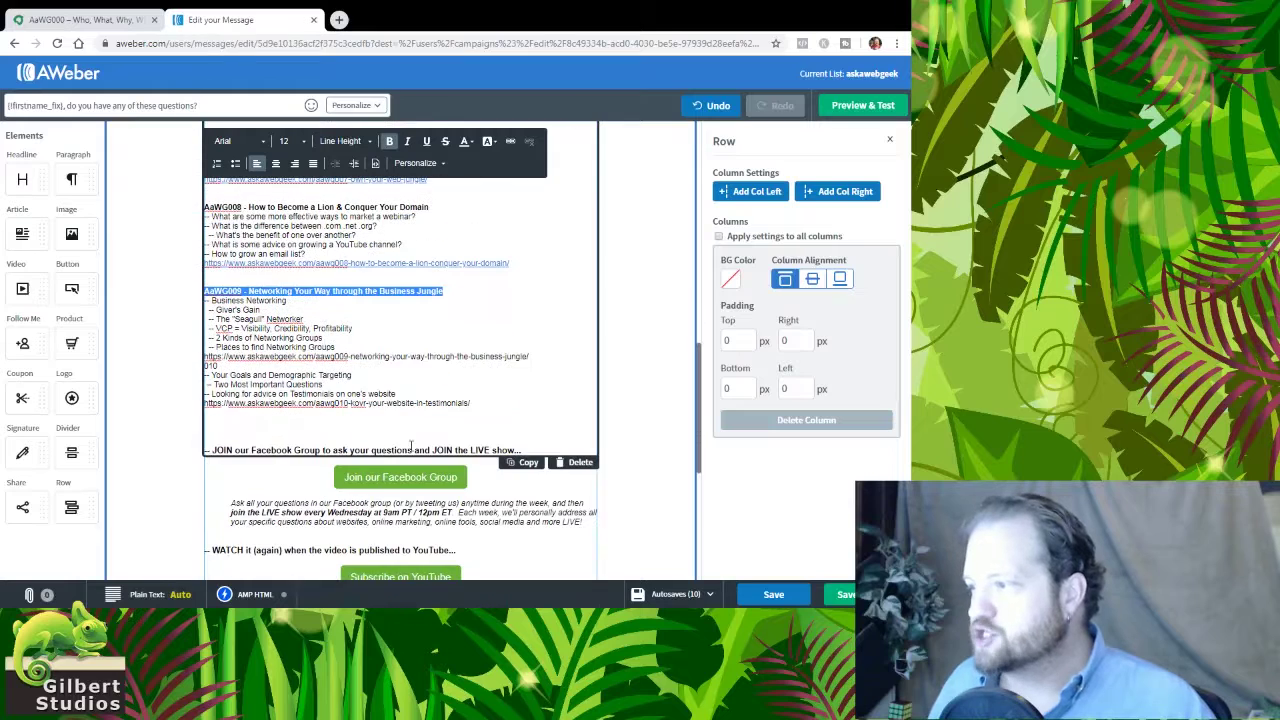
click(405, 291)
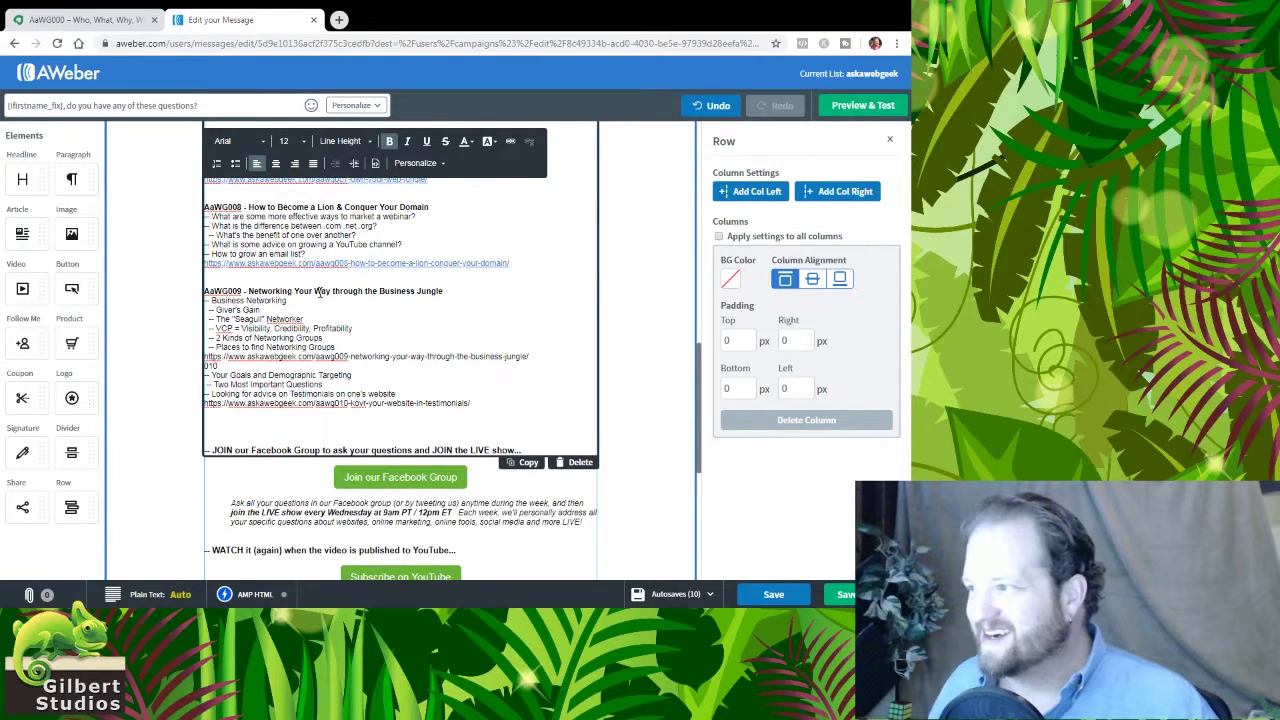
scroll(307, 301, up, 3)
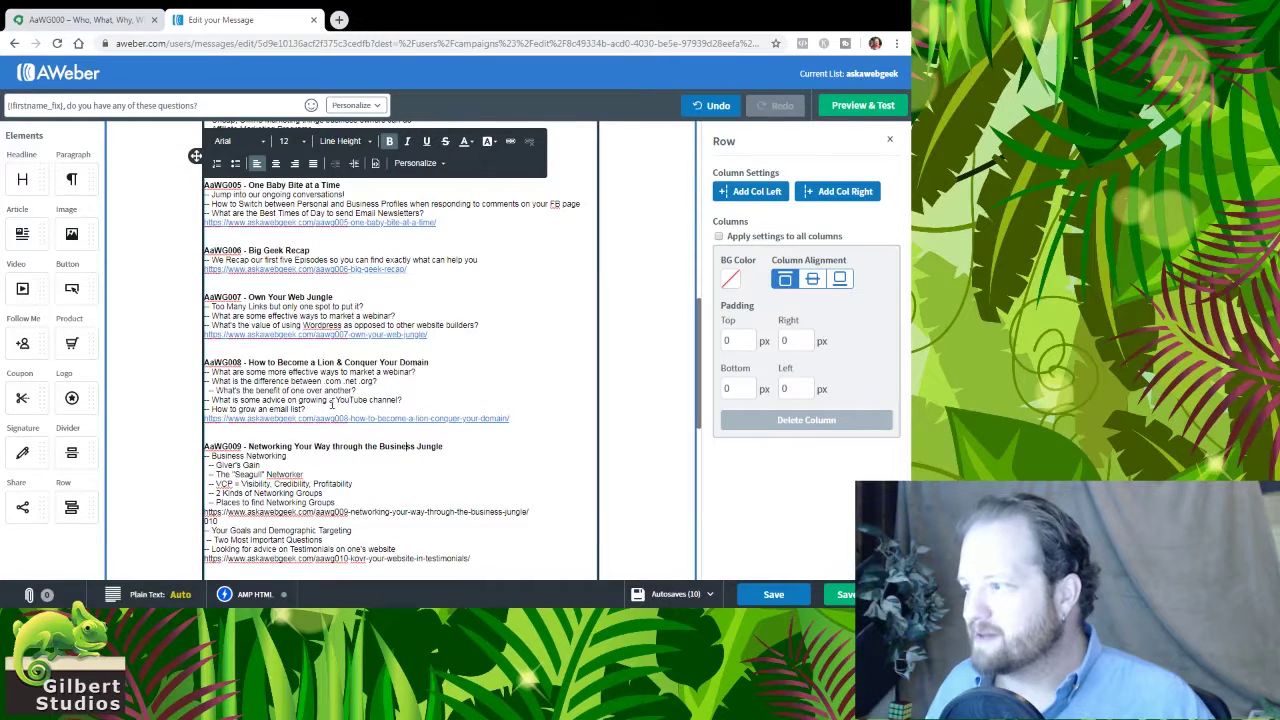
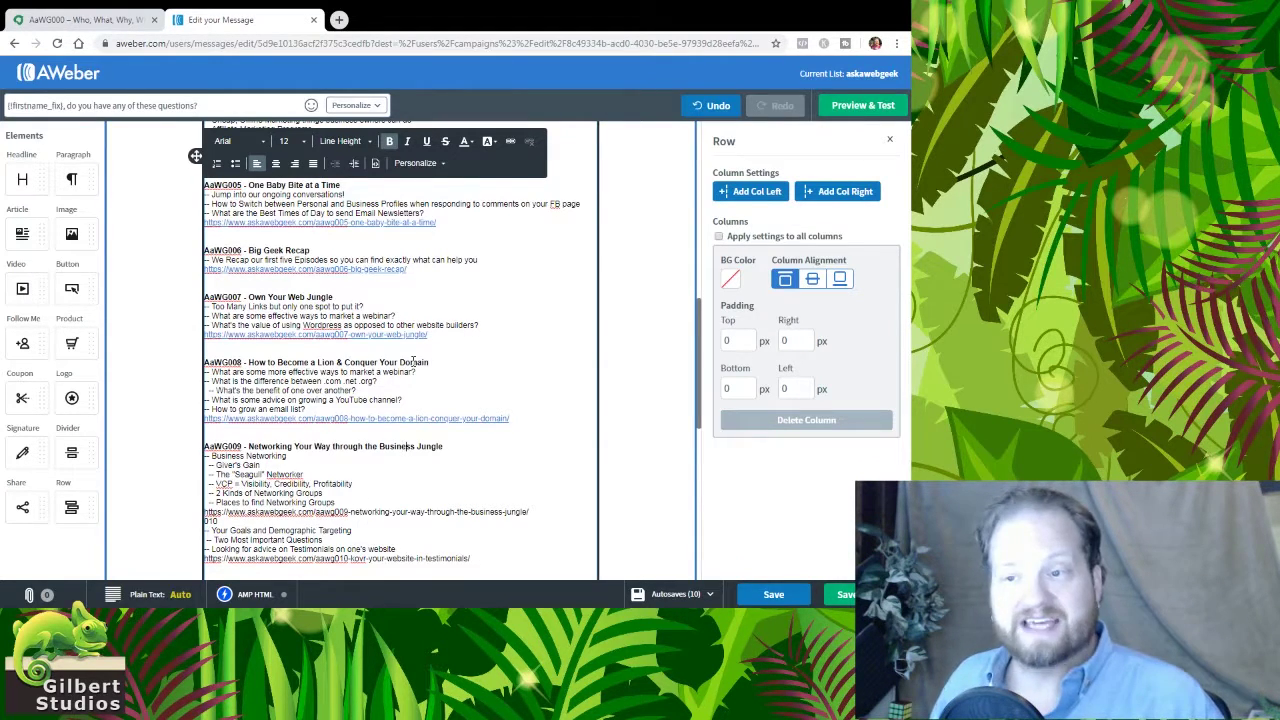
scroll(412, 362, down, 3)
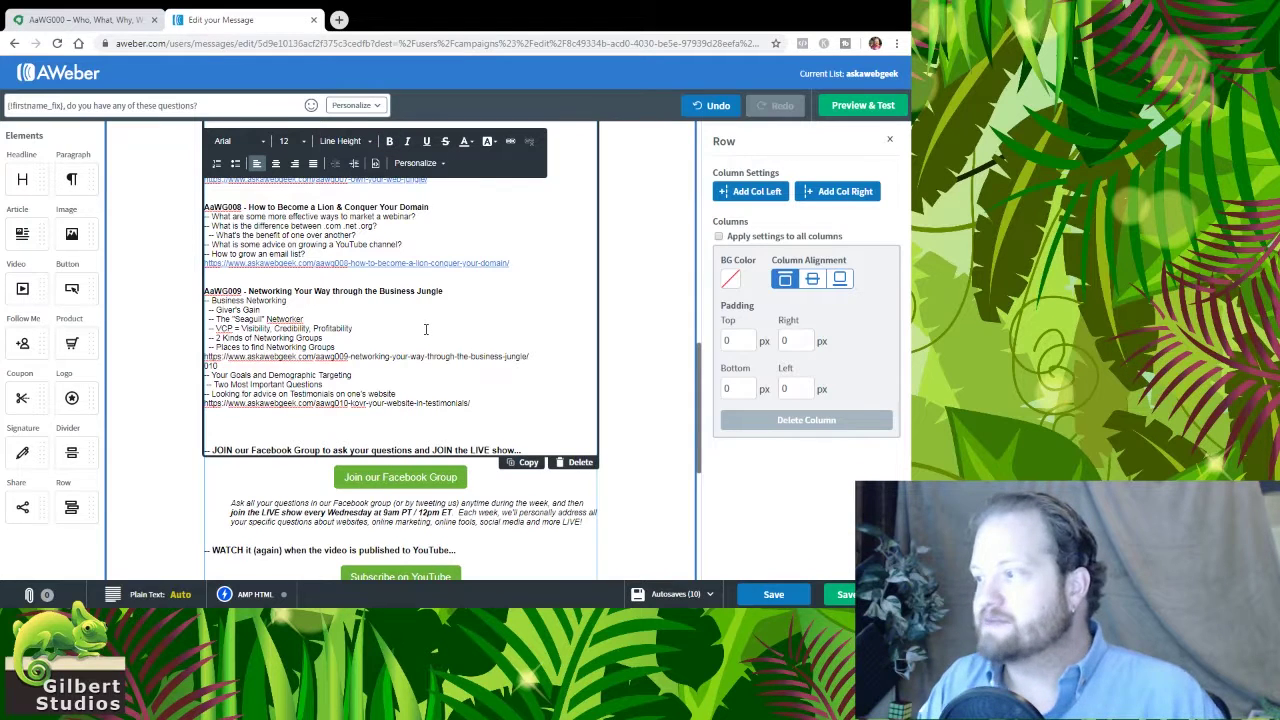
key(Return)
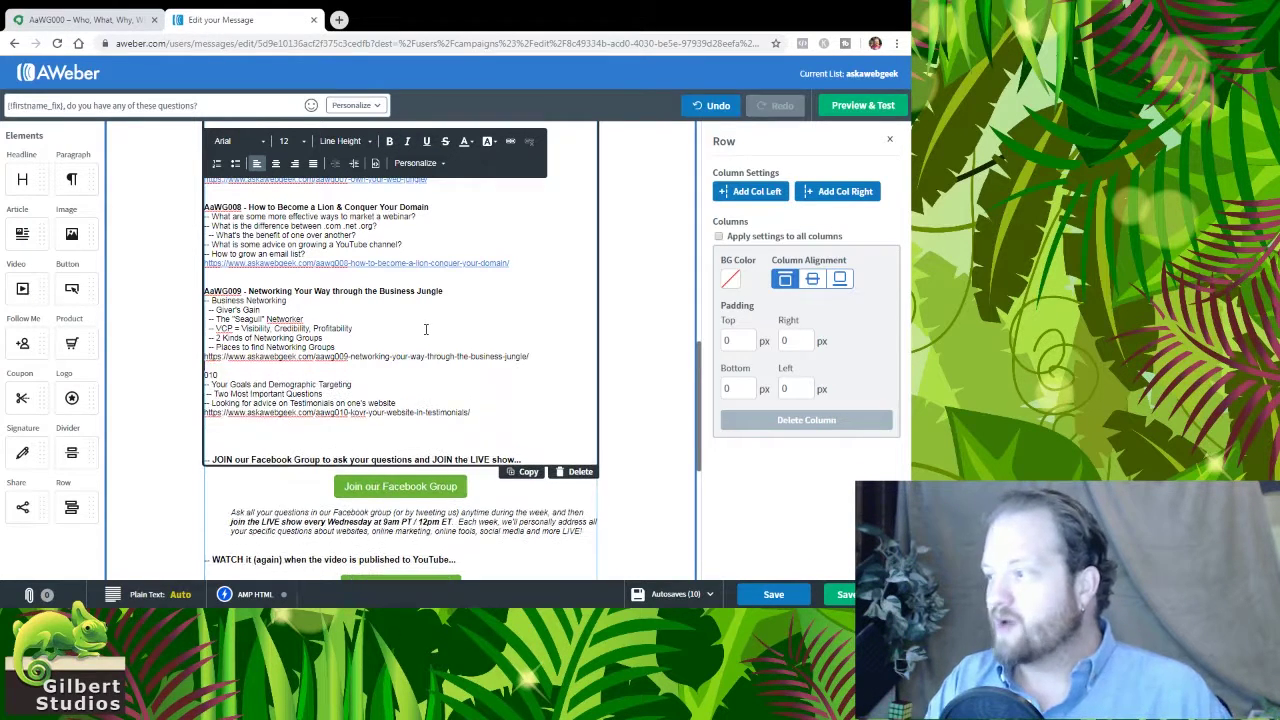
key(Return)
key(shift+Up)
key(shift+Up)
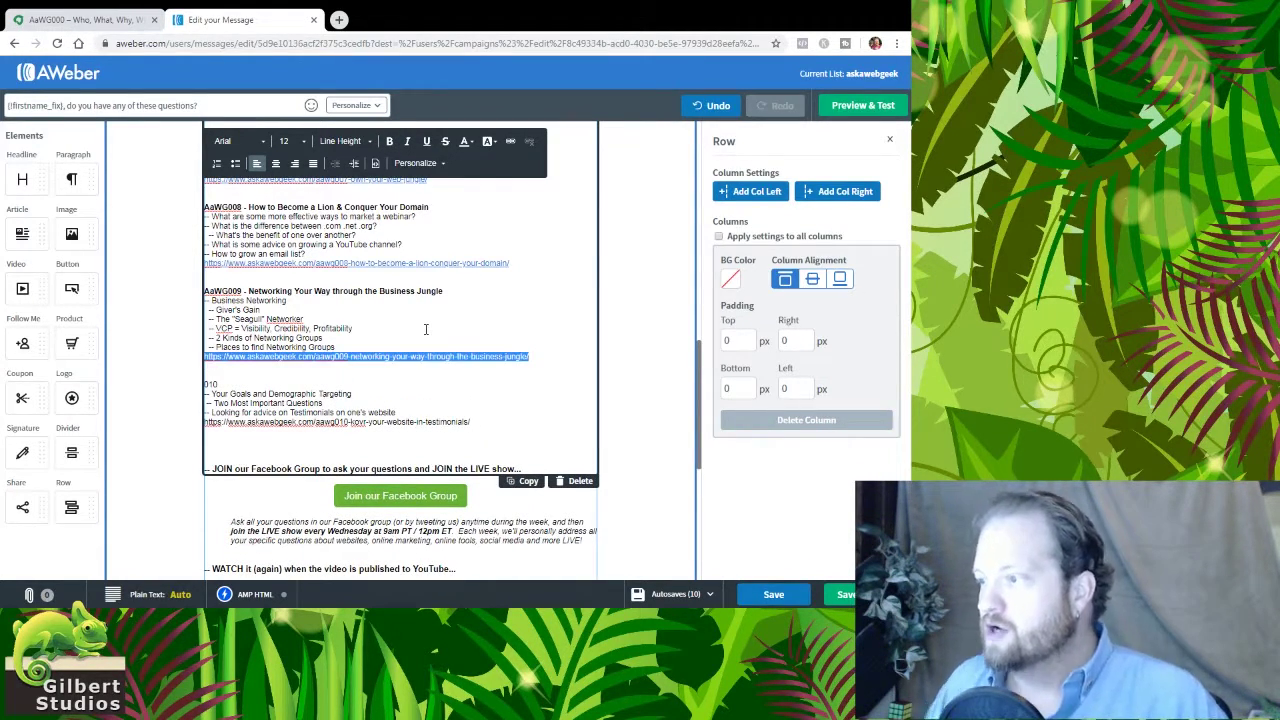
click(511, 141)
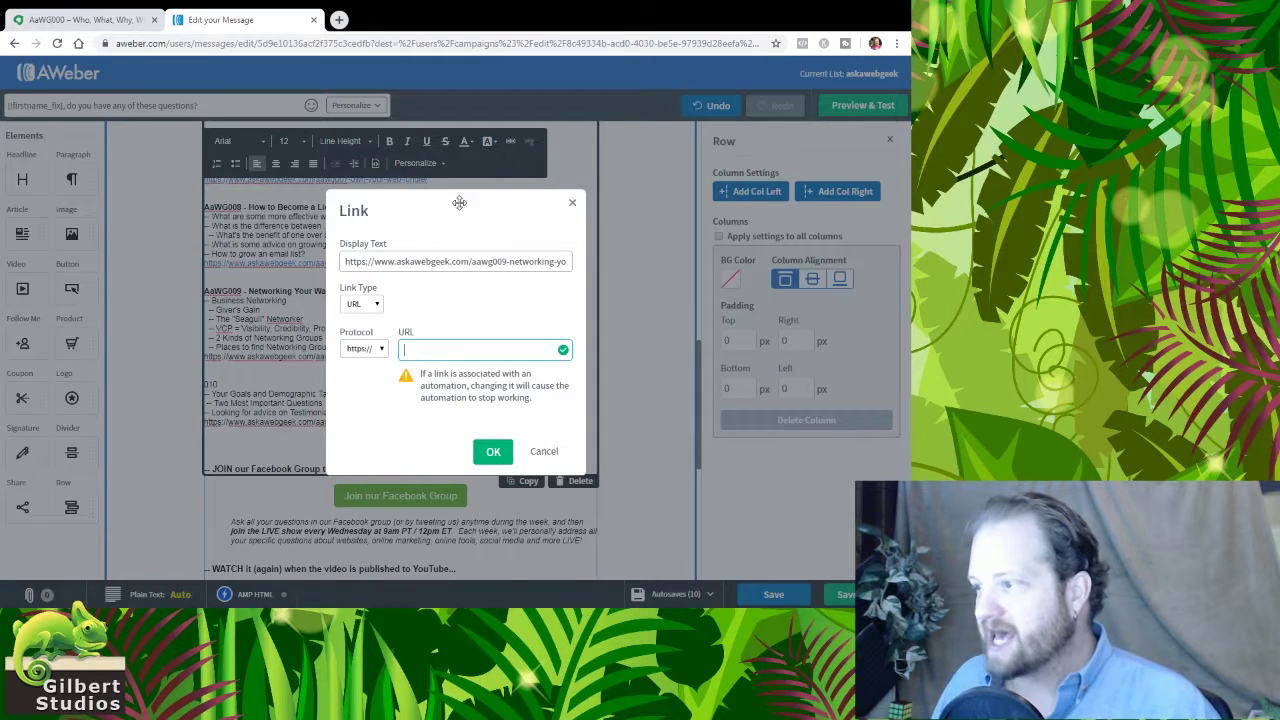
click(493, 451)
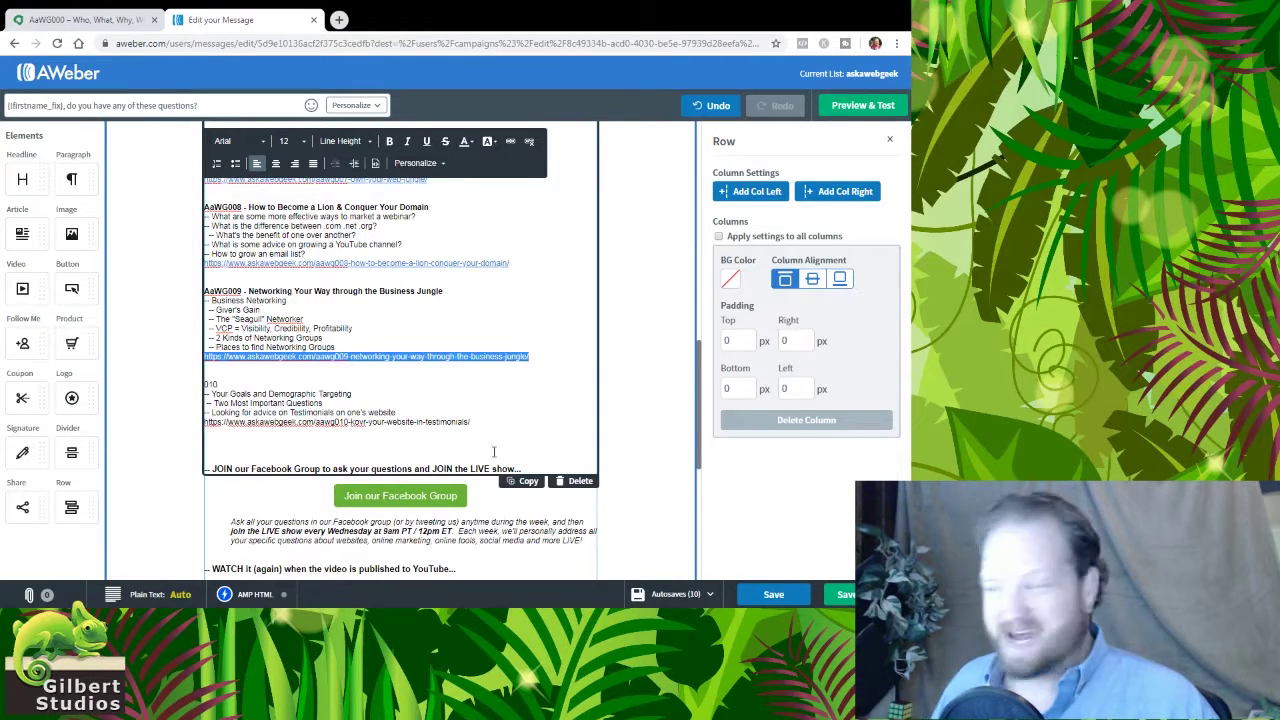
- Replace the 010 heading with "AaWG010 - Kovr your Website in Testimonials" in bold
click(371, 371)
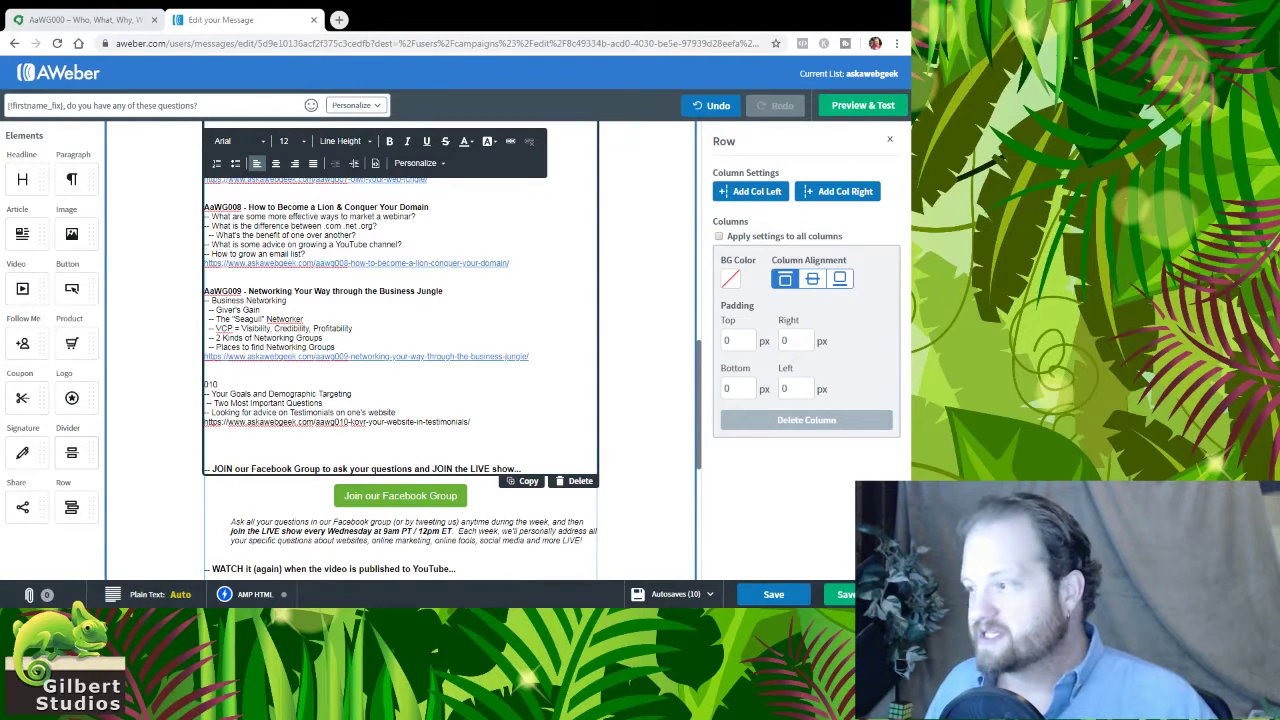
text(AaWG010 - Kovr your Website in Testimonials)
triple_click(251, 384)
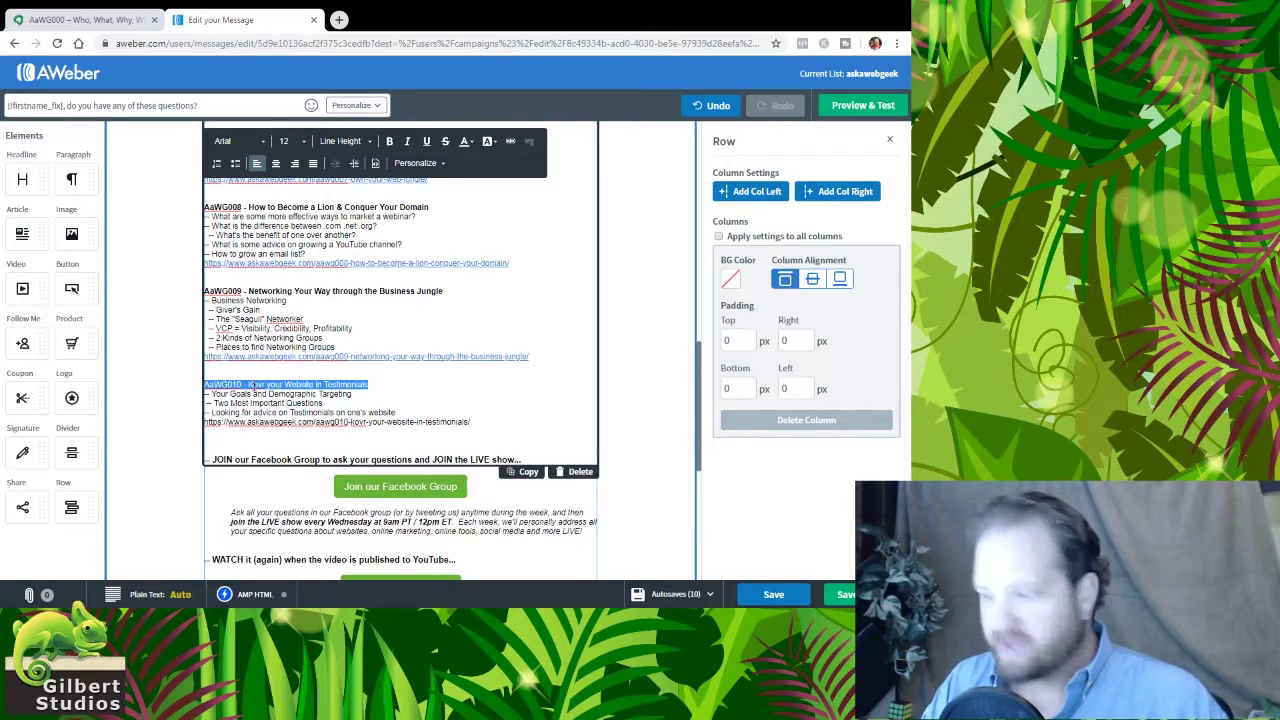
key(ctrl+b)
click(251, 384)
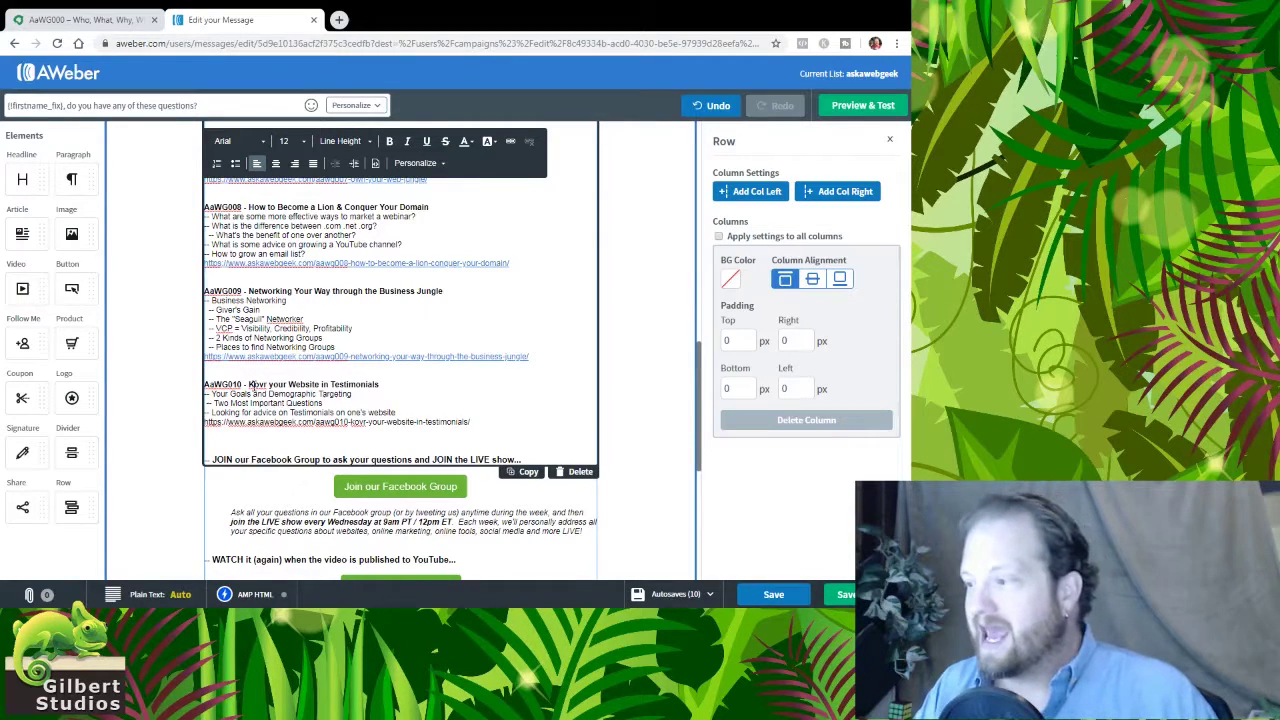
key(Down)
key(Down)
key(Down)
key(Down)
key(Home)
key(shift+End)
key(ctrl+c)
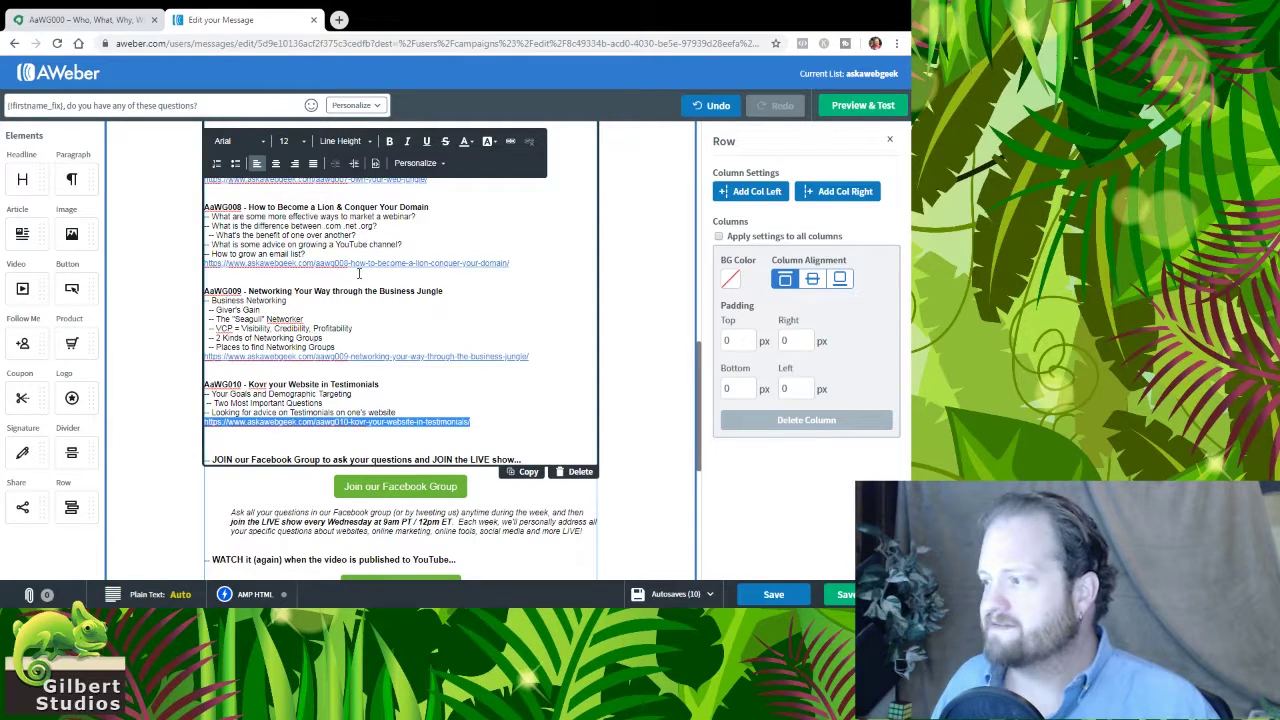
click(510, 141)
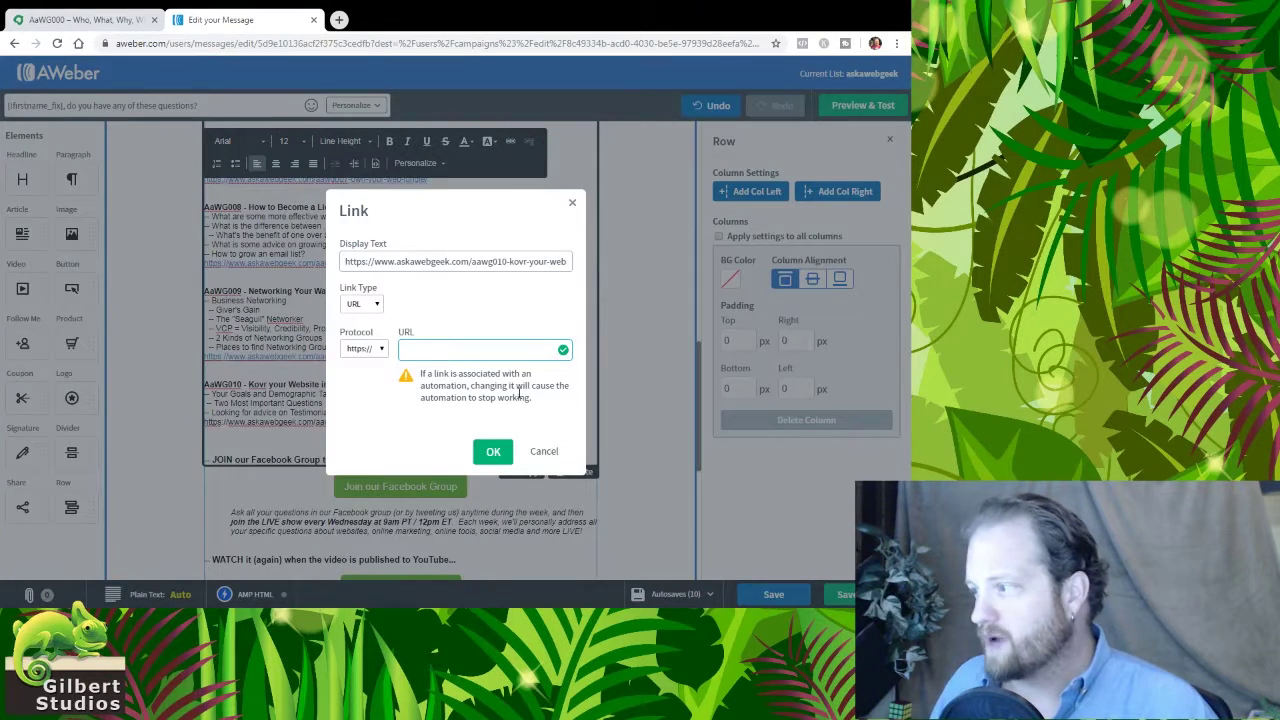
key(ctrl+v)
click(493, 451)
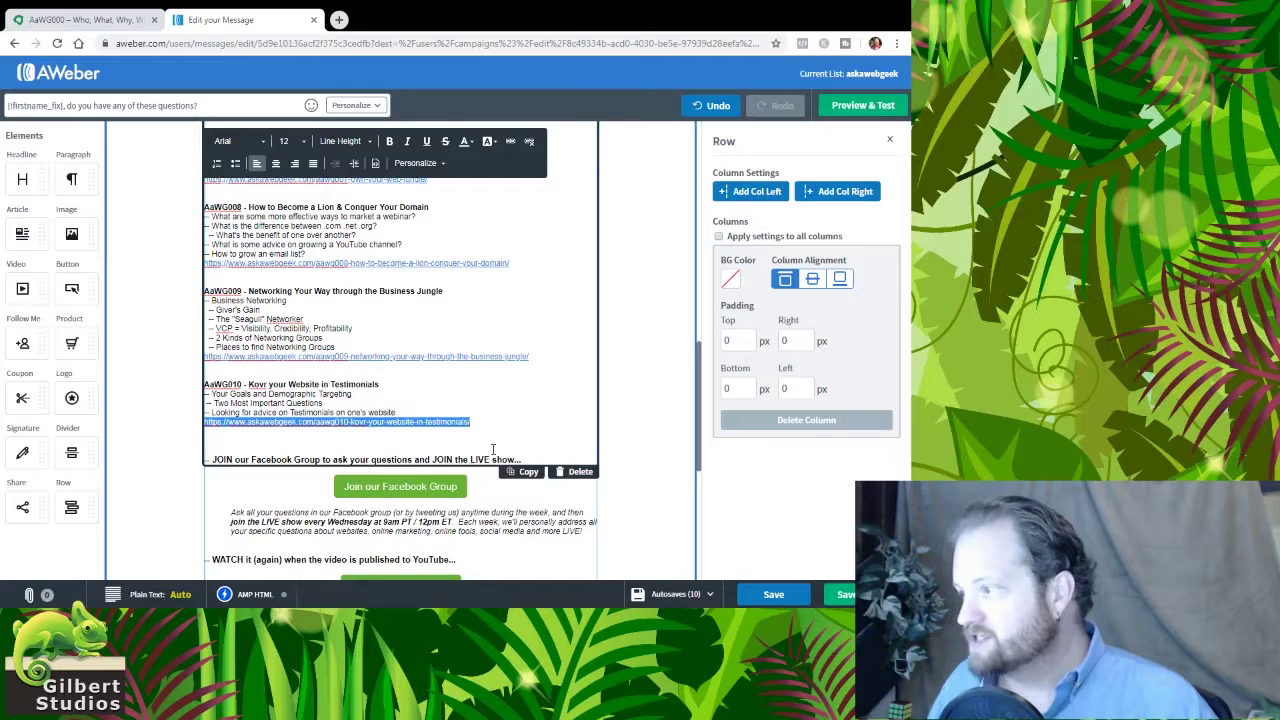
click(493, 451)
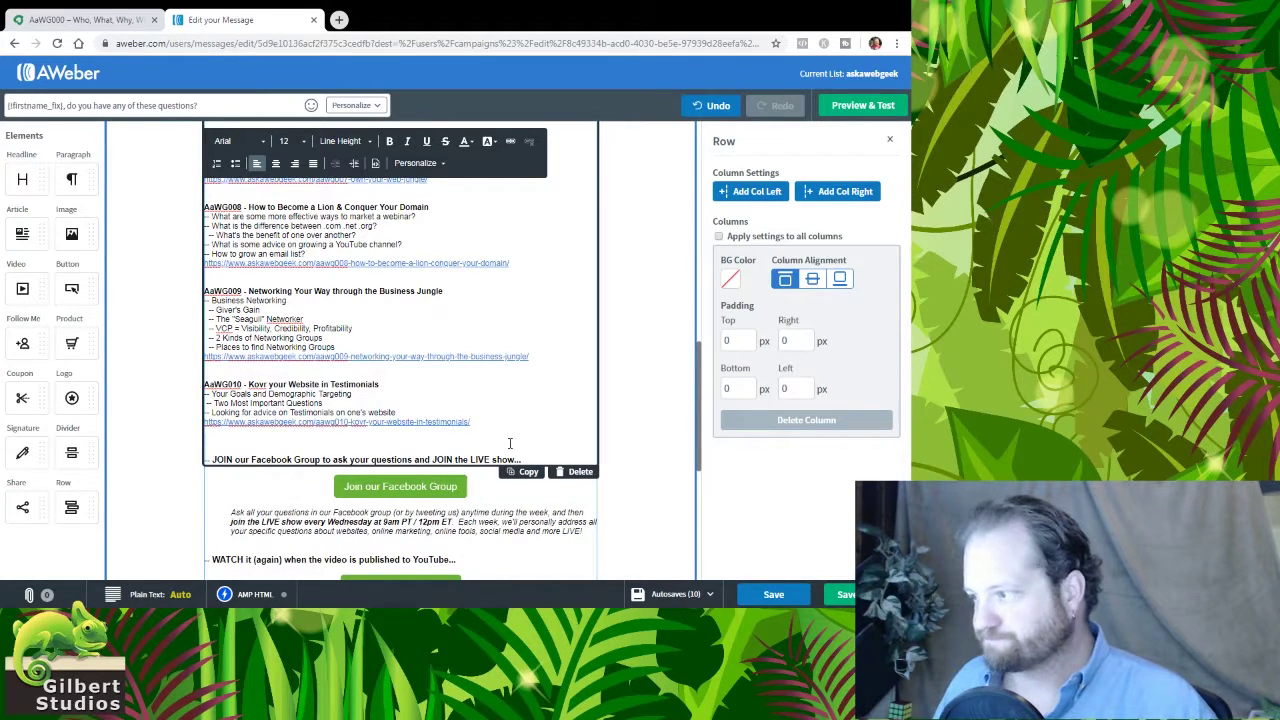
scroll(511, 443, up, 10)
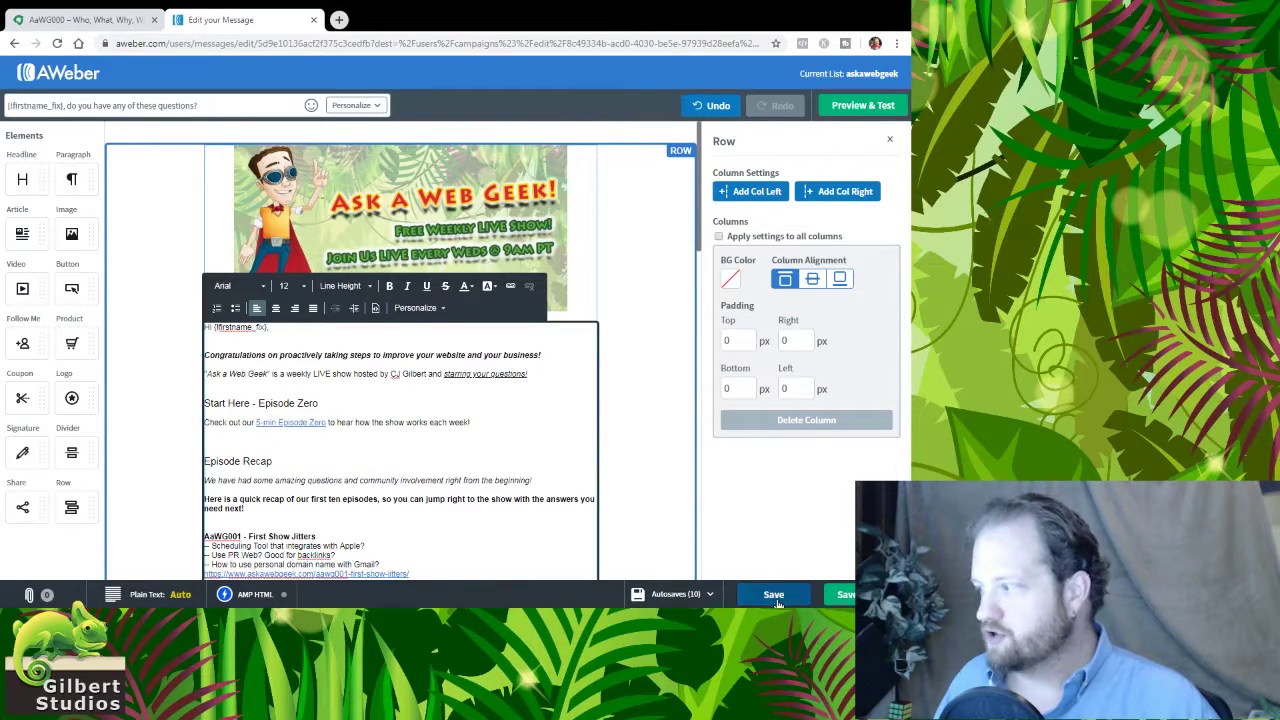
click(776, 597)
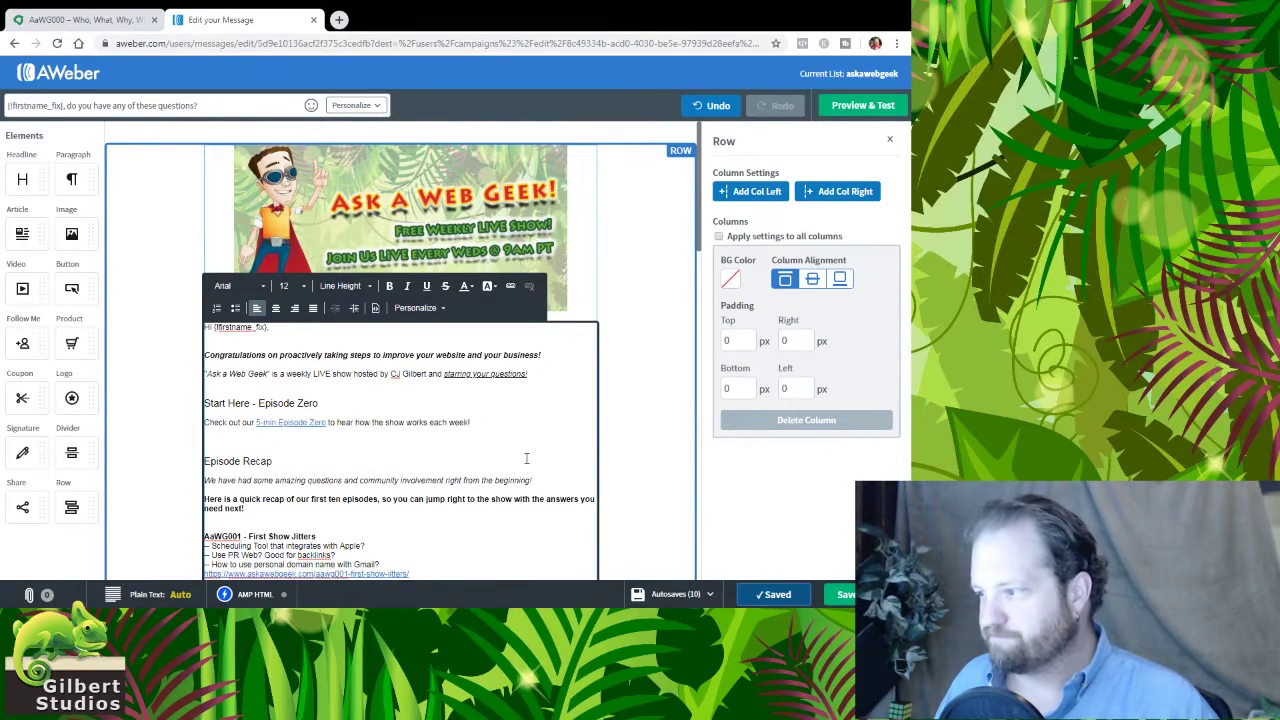
- Change the "Episode Recap" heading to "Total Episode Recap"
scroll(526, 458, down, 3)
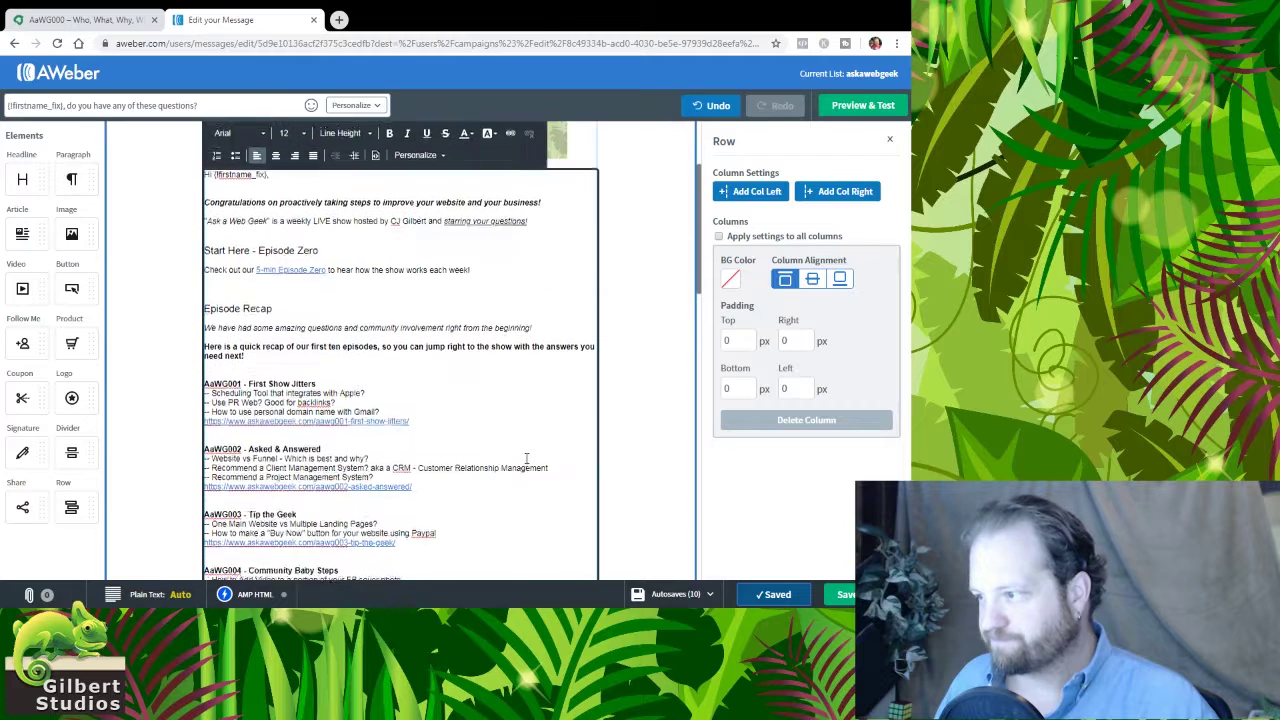
click(370, 308)
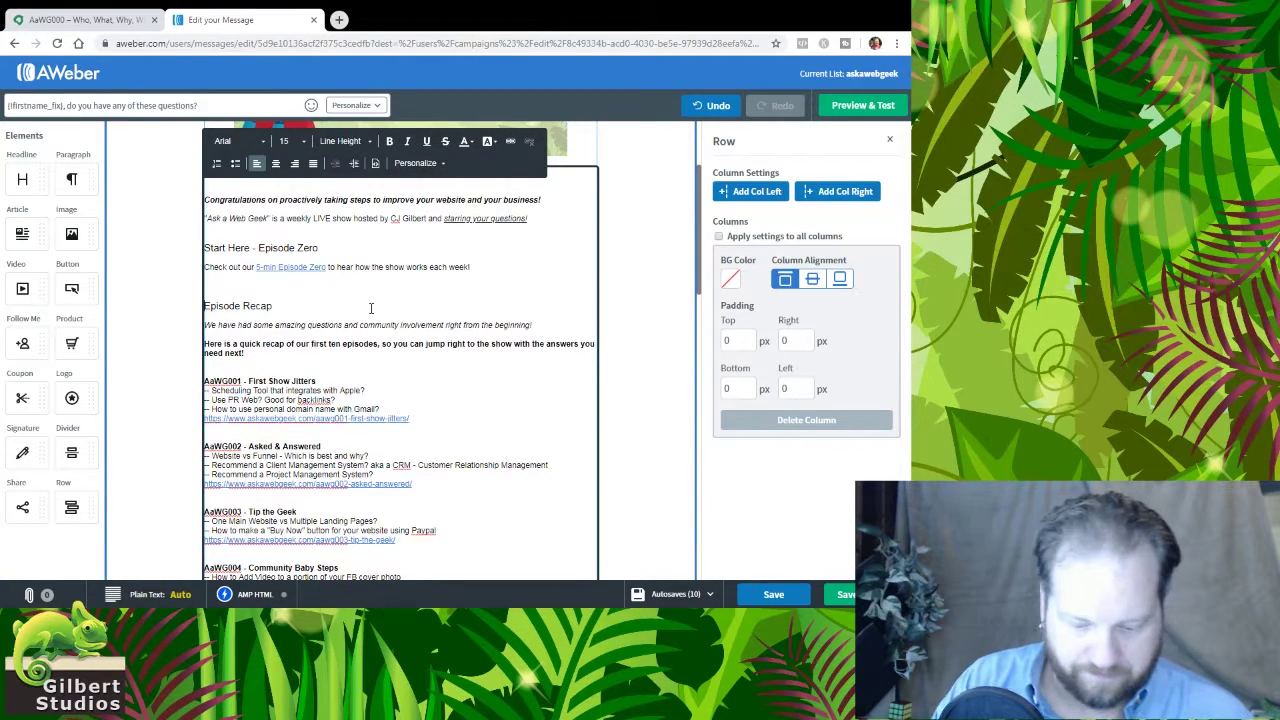
key(Home)
text(Total)
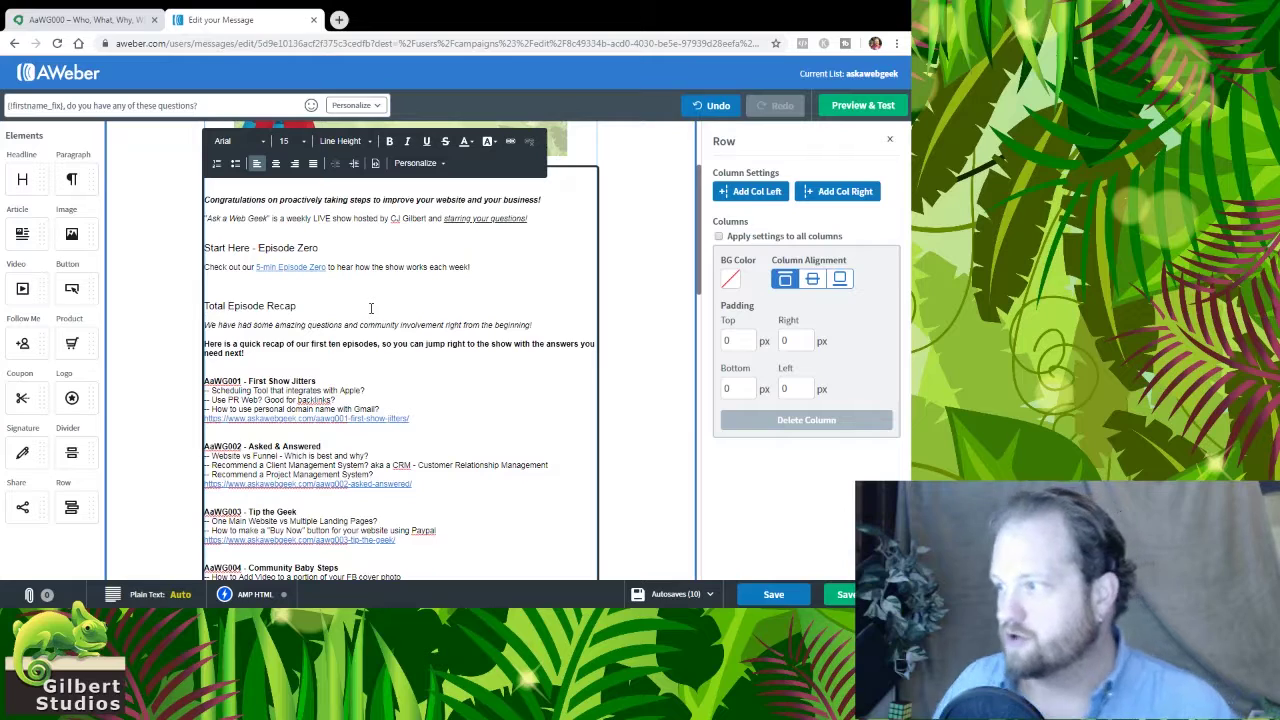
click(622, 345)
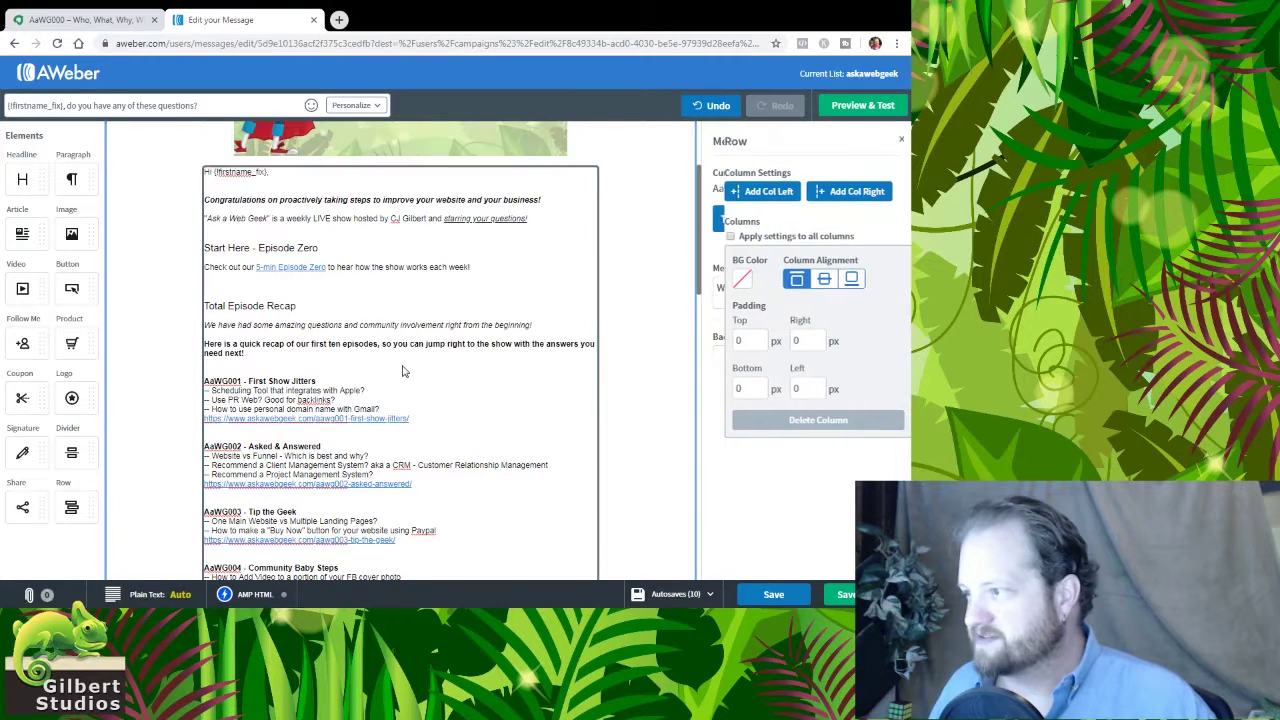
- Review the whole message, checking the ten episode entries, the Facebook, YouTube and podcast sections, and the signature
scroll(403, 368, down, 3)
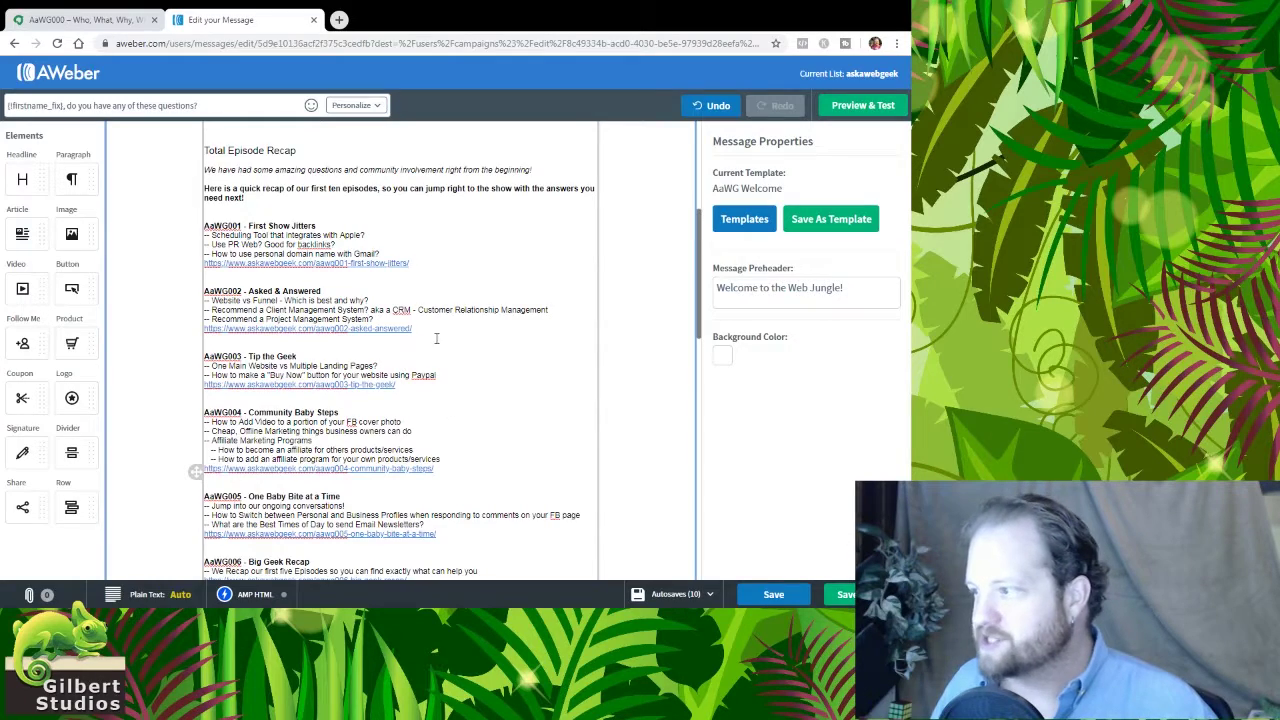
scroll(428, 313, down, 3)
scroll(429, 317, down, 3)
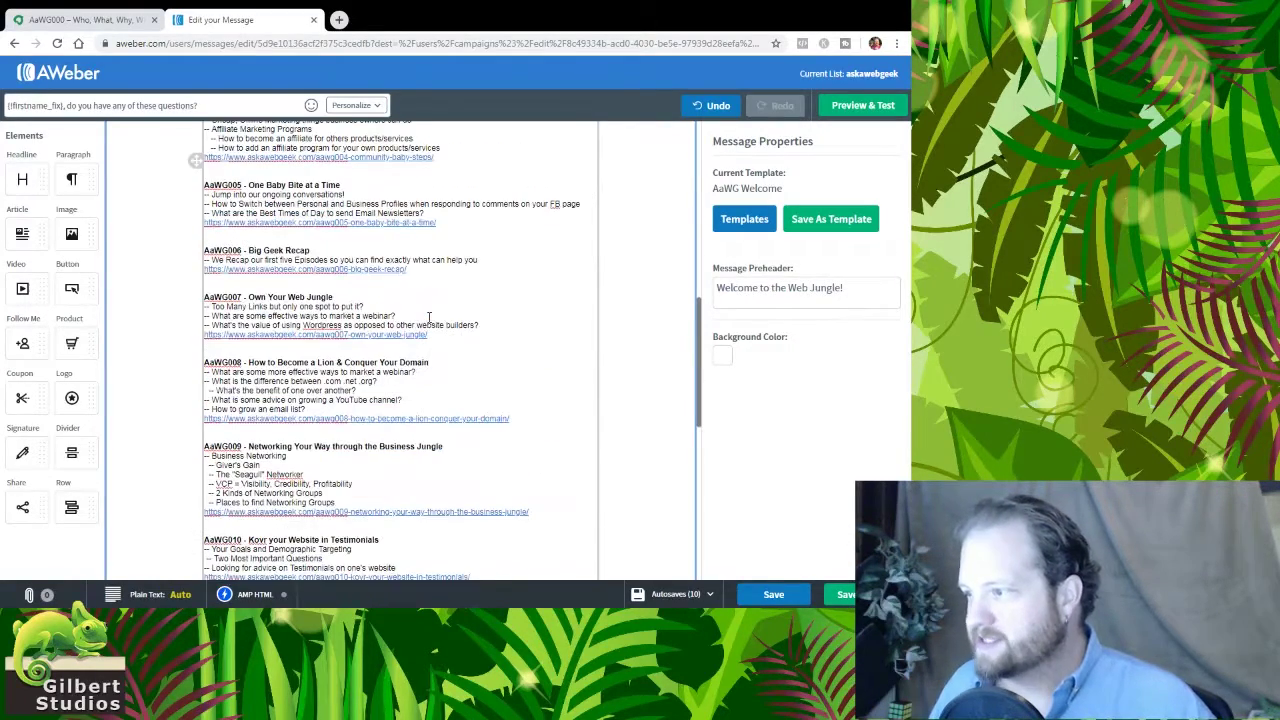
scroll(429, 317, down, 3)
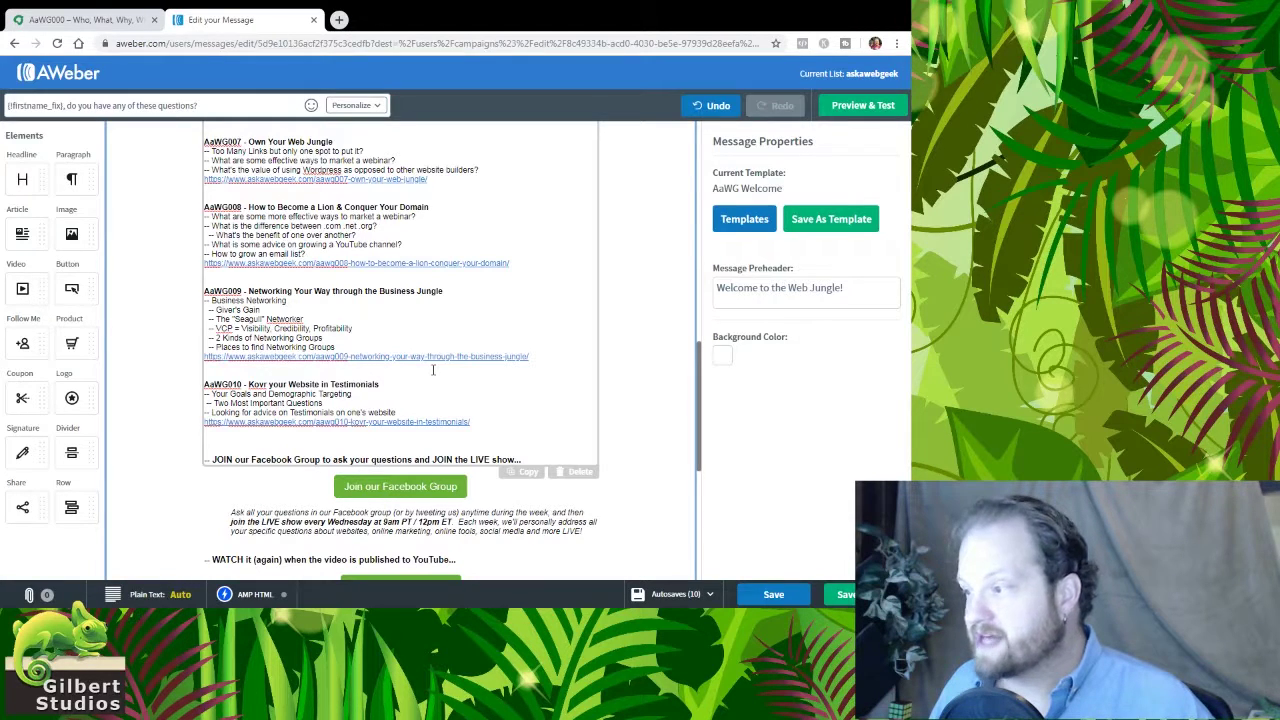
click(311, 372)
scroll(311, 372, down, 3)
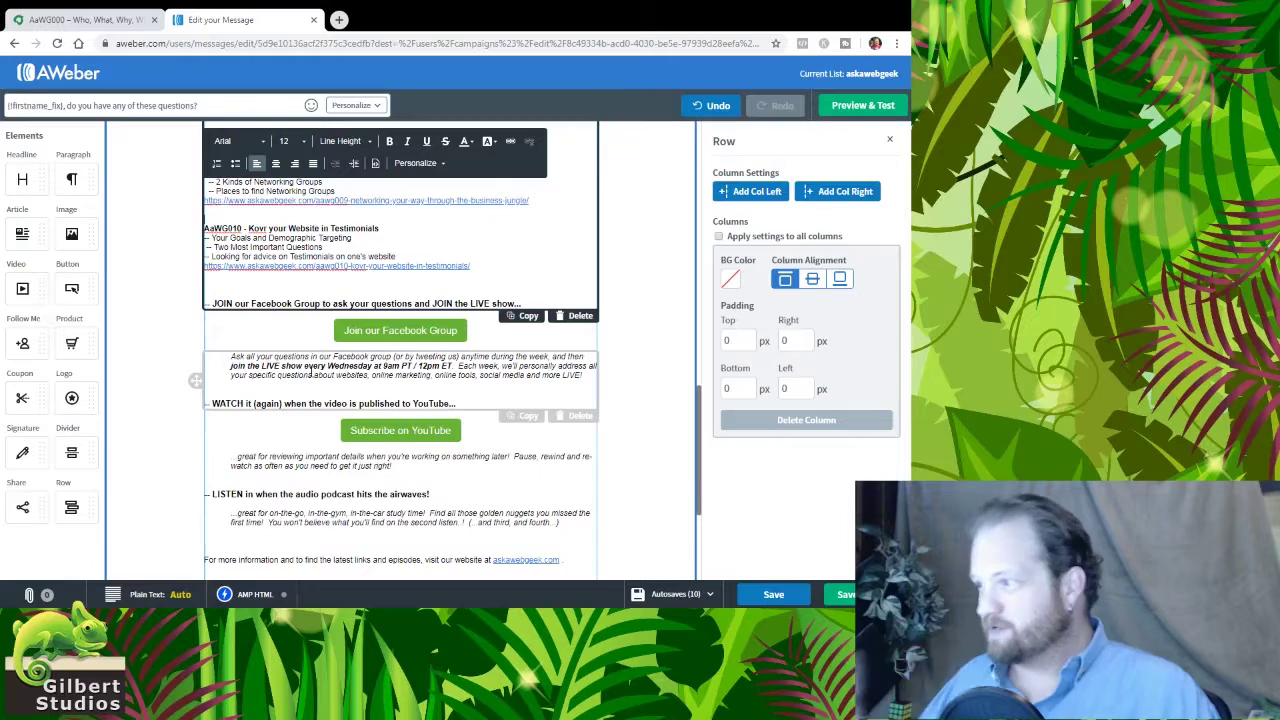
scroll(485, 337, up, 3)
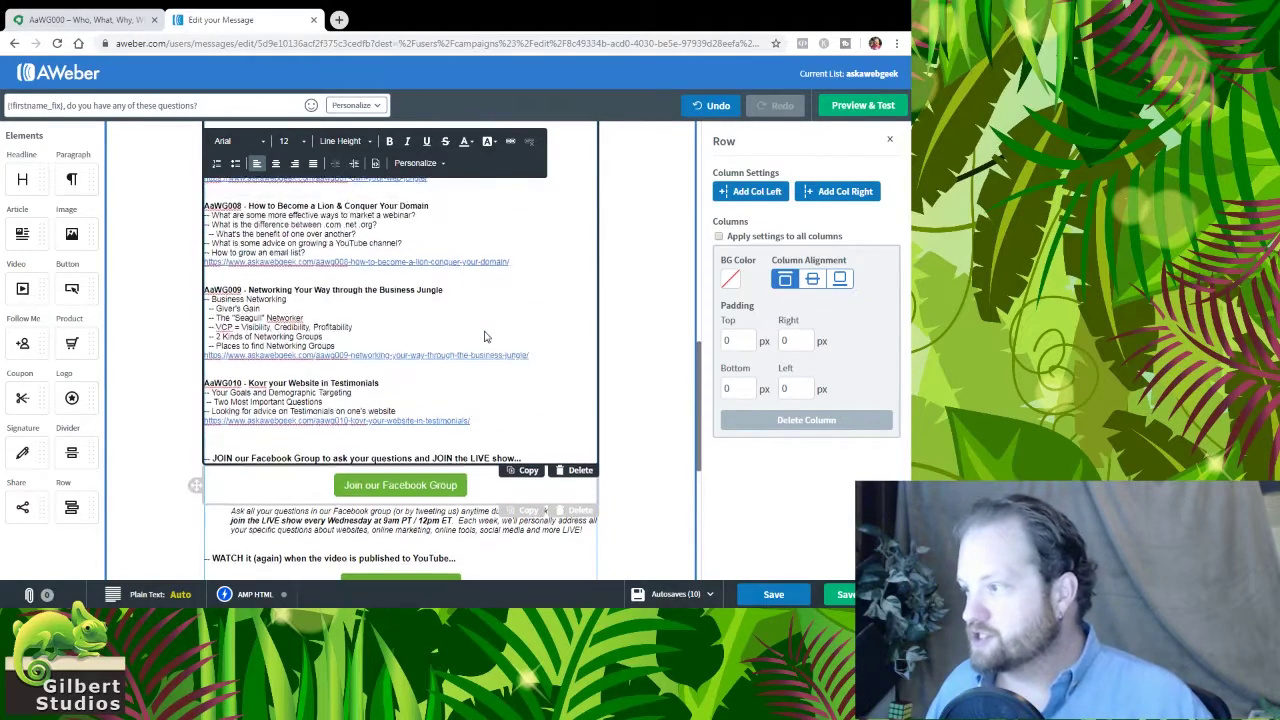
scroll(532, 417, down, 7)
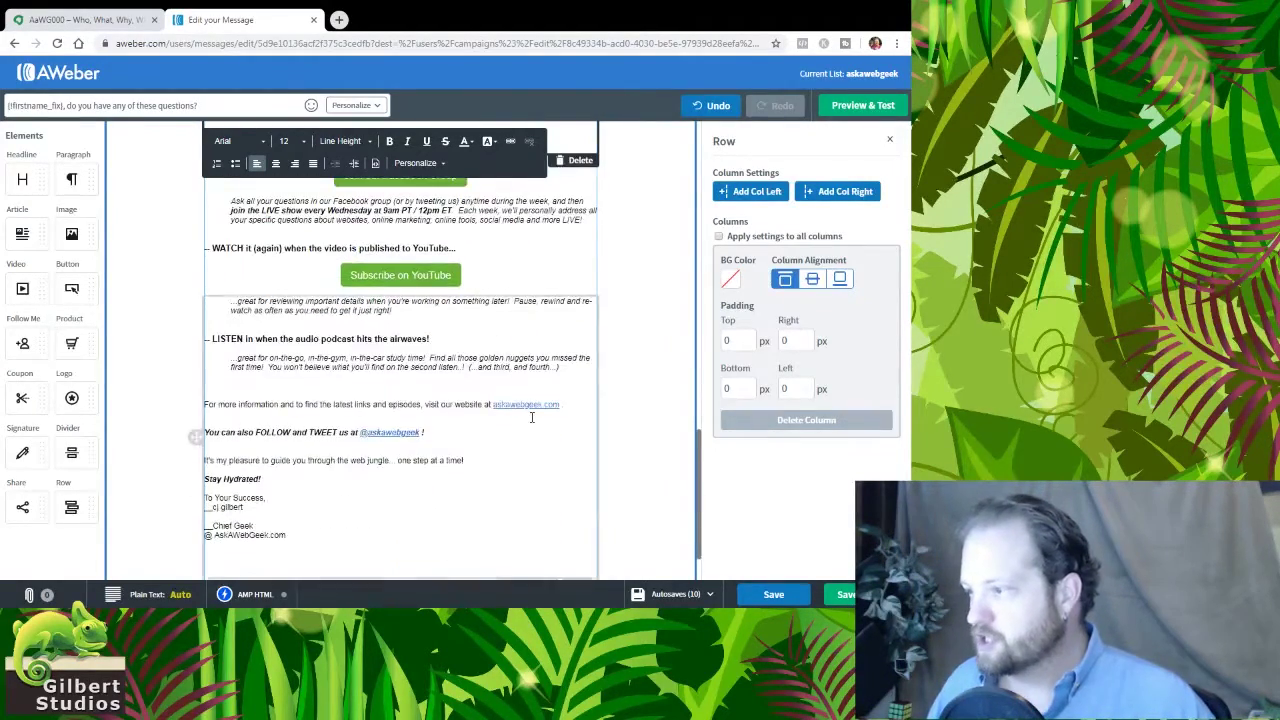
scroll(525, 445, up, 4)
scroll(525, 450, down, 3)
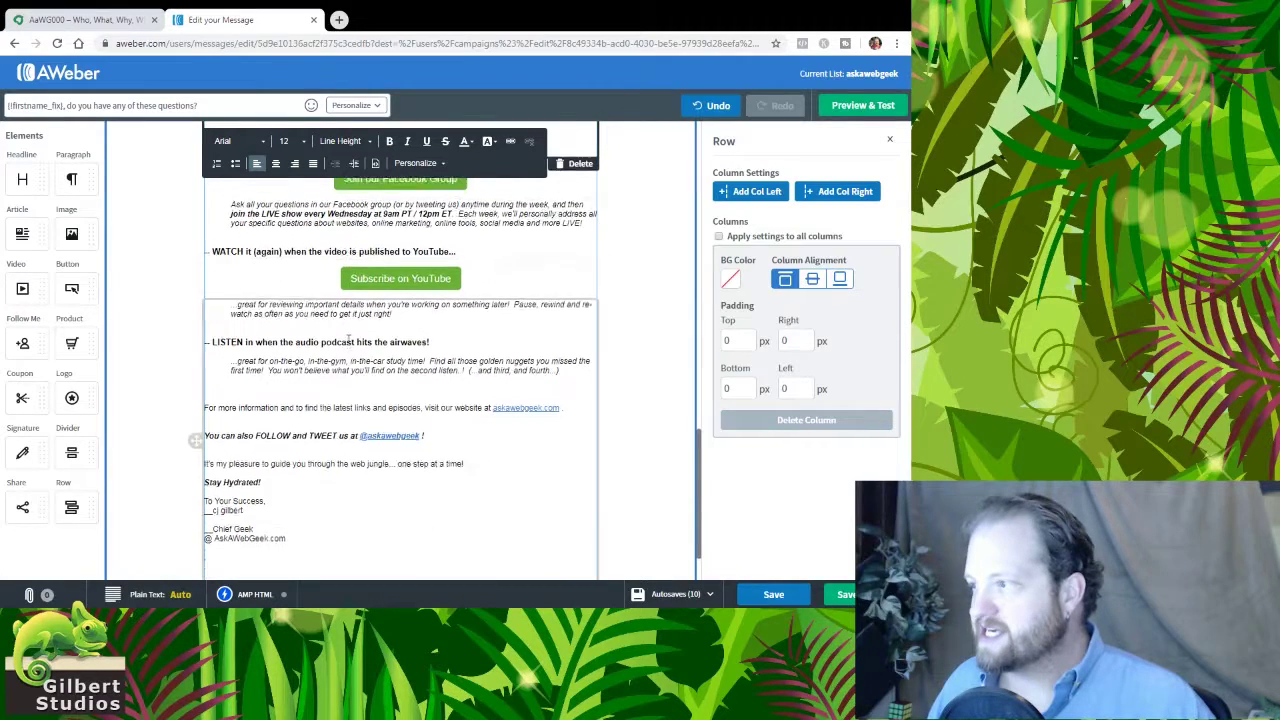
scroll(400, 338, up, 3)
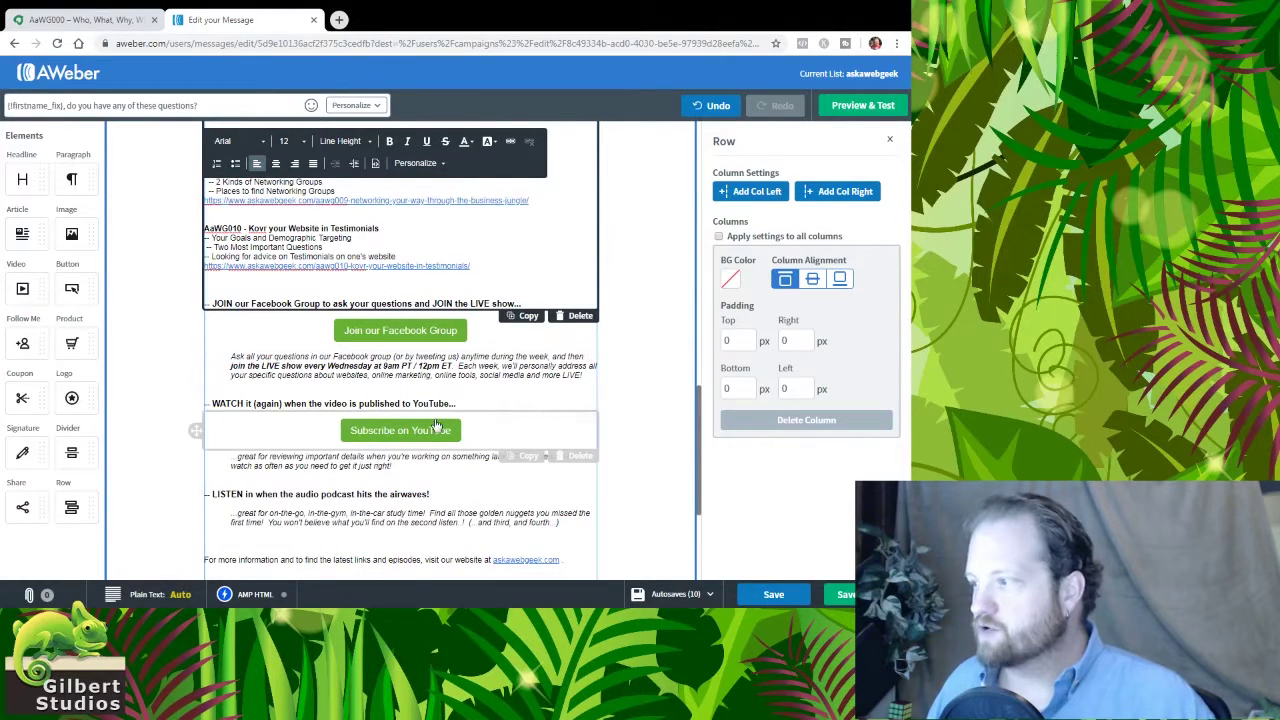
scroll(408, 476, down, 3)
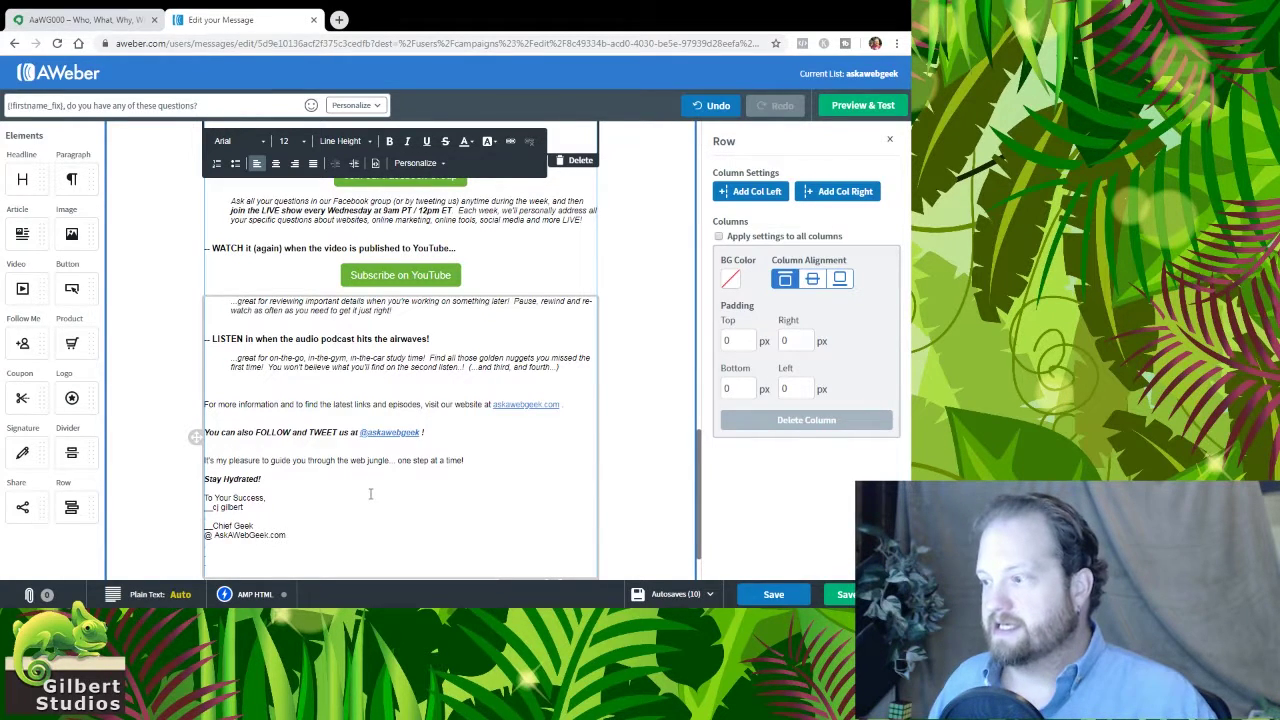
scroll(370, 493, down, 2)
scroll(370, 493, up, 6)
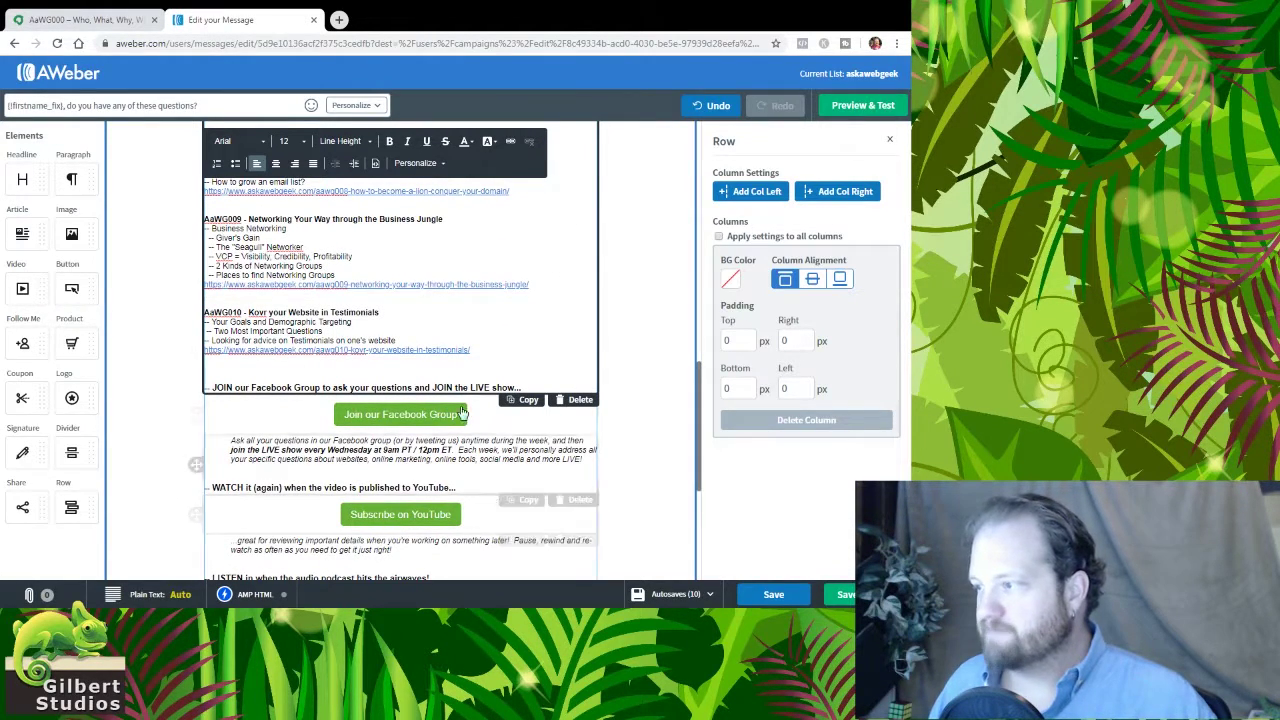
scroll(479, 367, up, 3)
scroll(500, 400, down, 3)
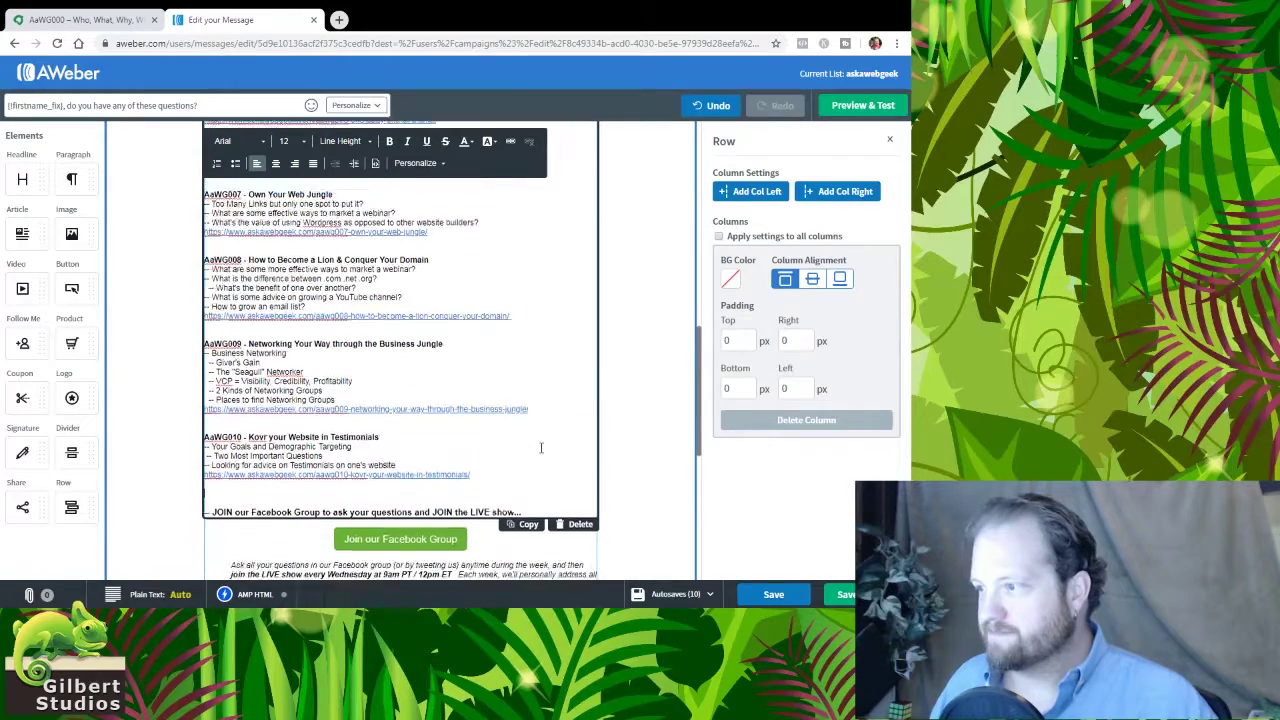
scroll(540, 448, up, 3)
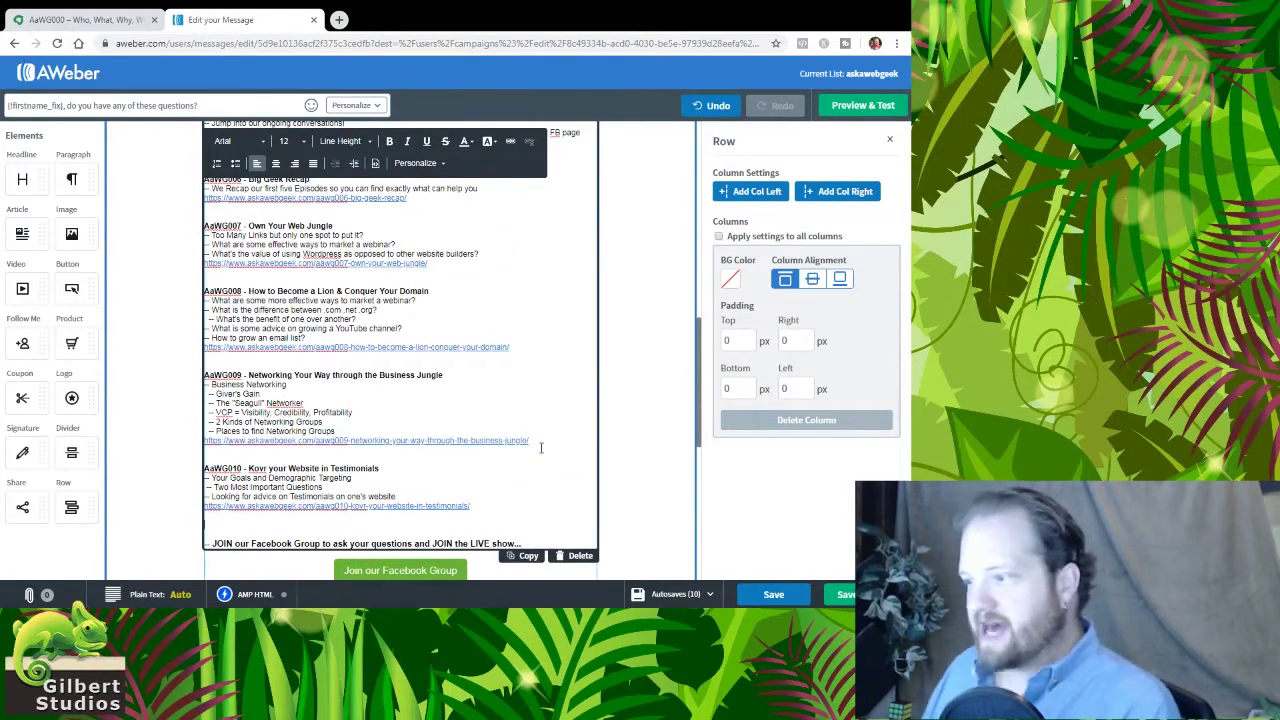
scroll(540, 448, up, 9)
scroll(540, 448, up, 5)
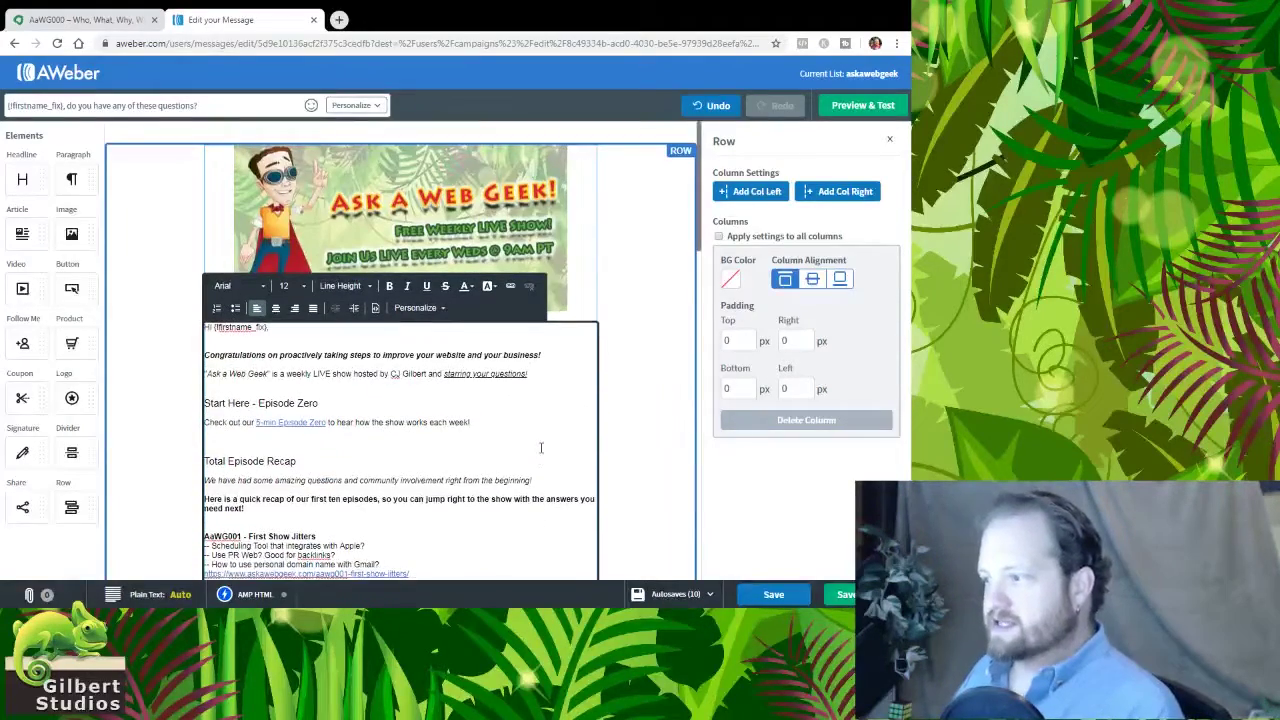
scroll(540, 448, down, 4)
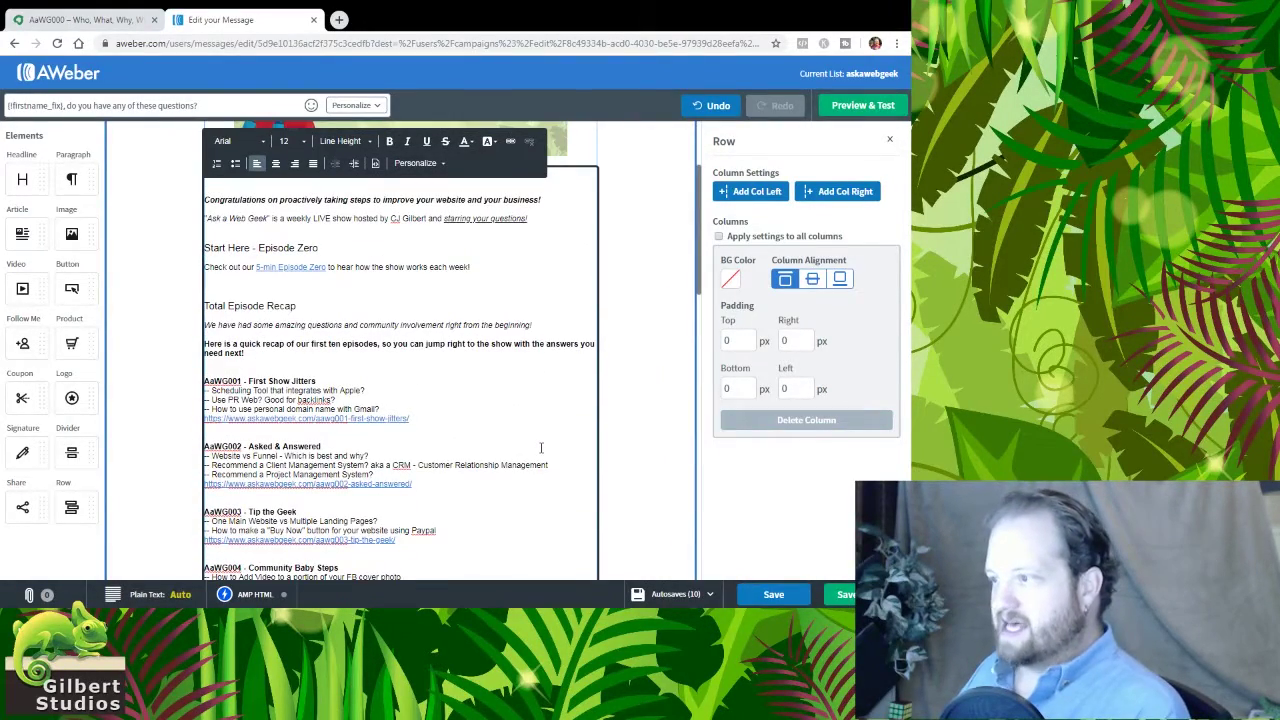
scroll(400, 300, down, 3)
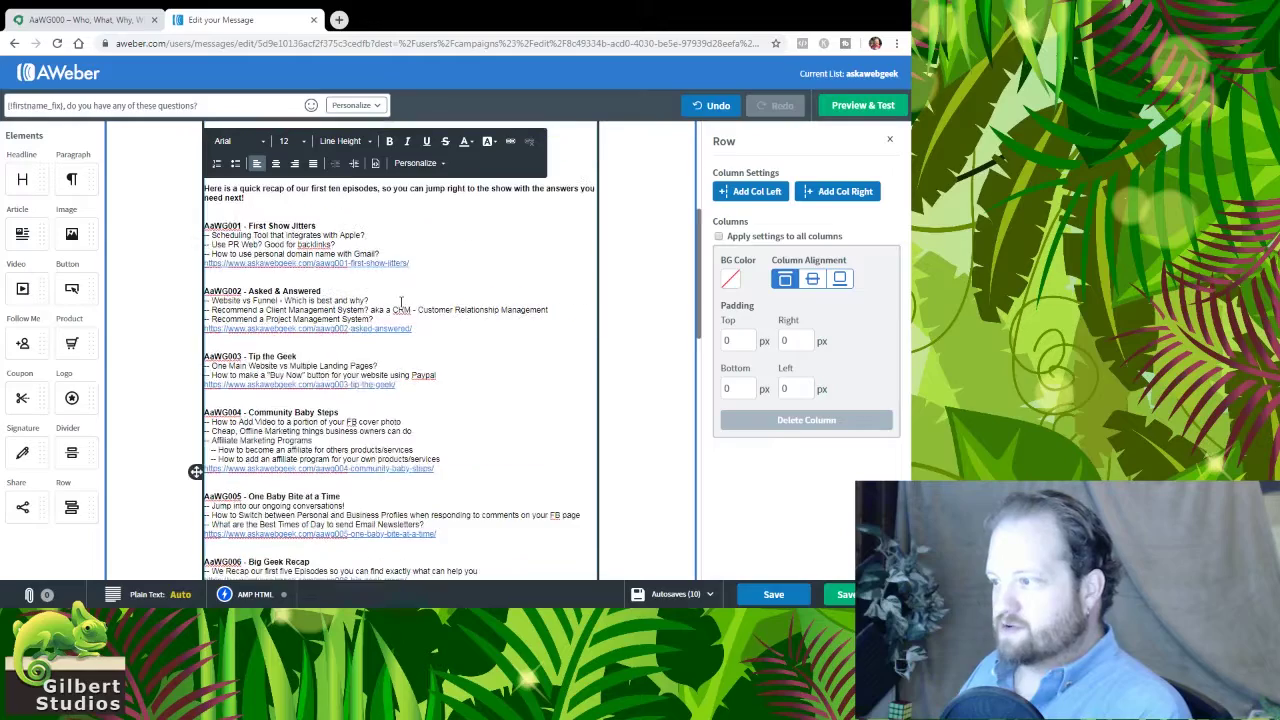
scroll(418, 321, down, 3)
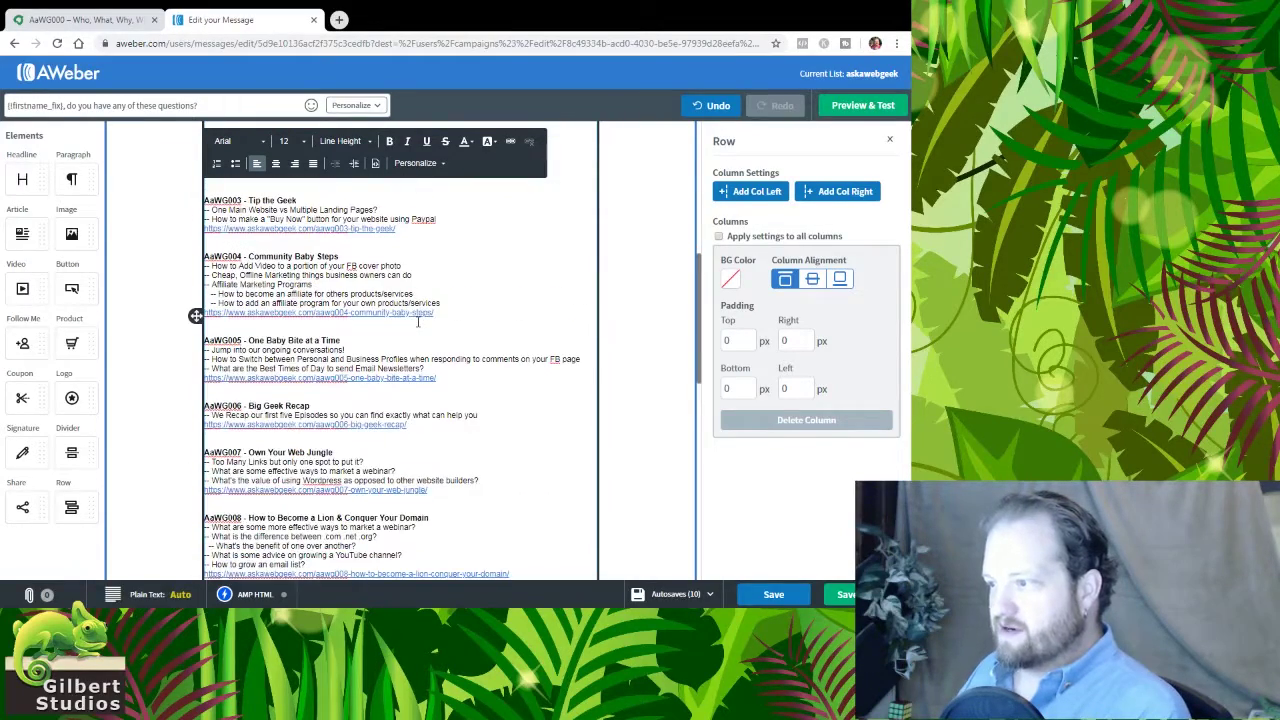
- Add a "What's Next?" line between the episode 010 entry and the line about joining the Facebook group
scroll(418, 321, down, 6)
scroll(423, 348, down, 3)
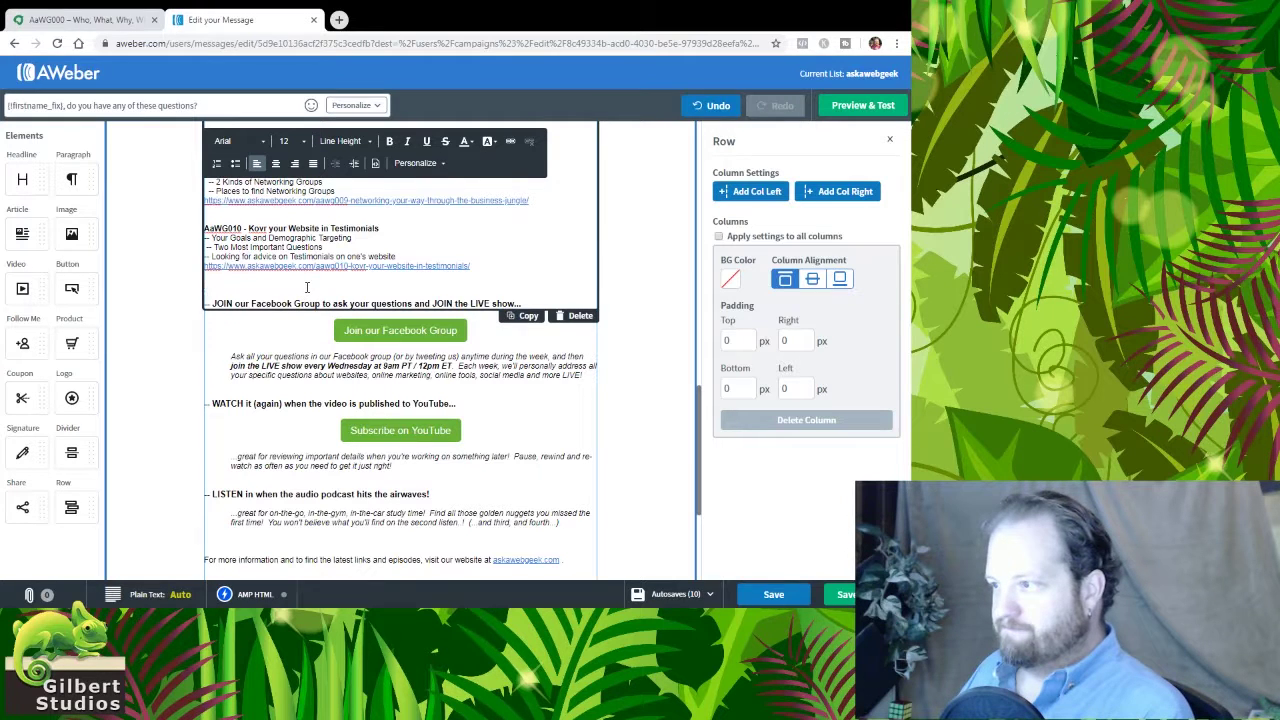
key(Return)
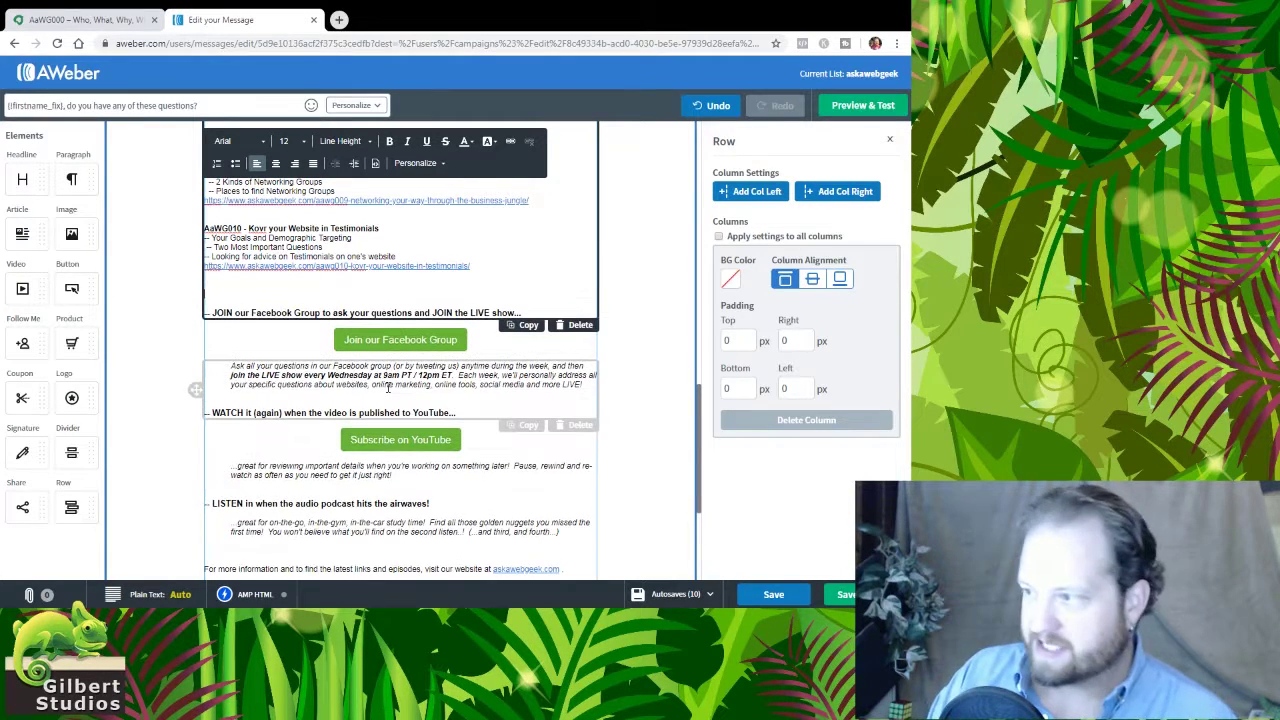
text(What's )
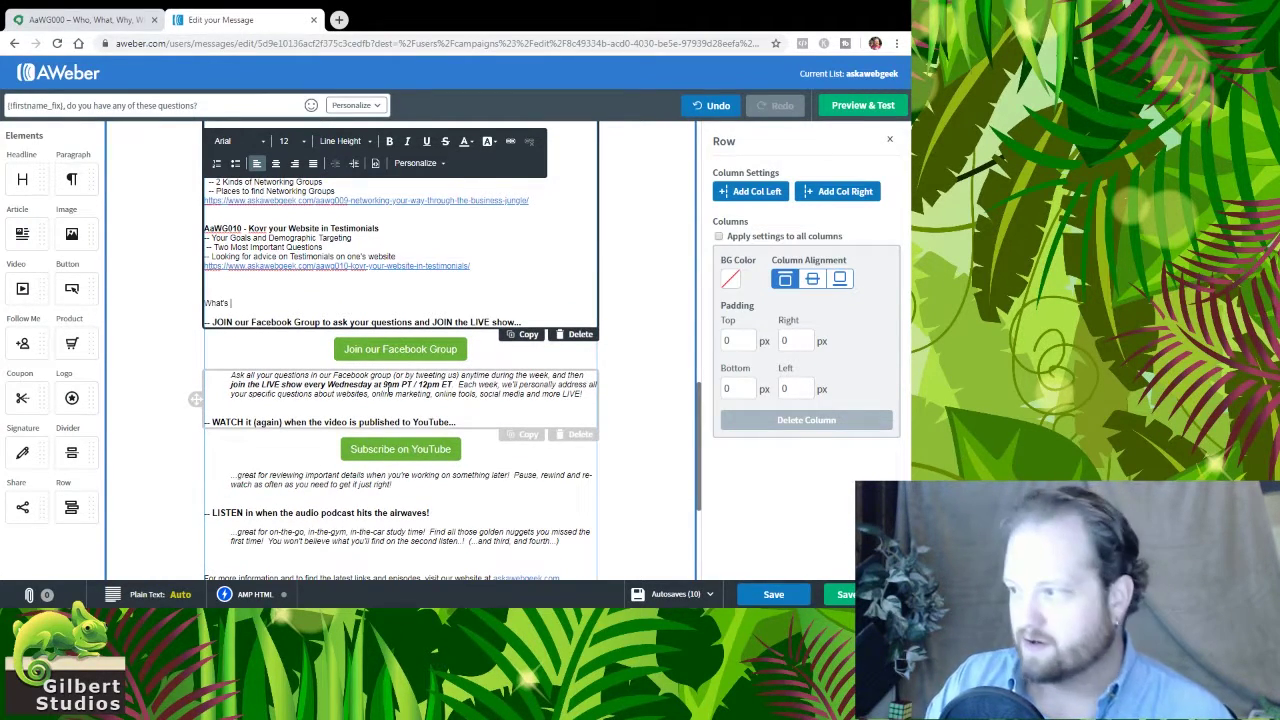
text(Next?)
key(shift+Home)
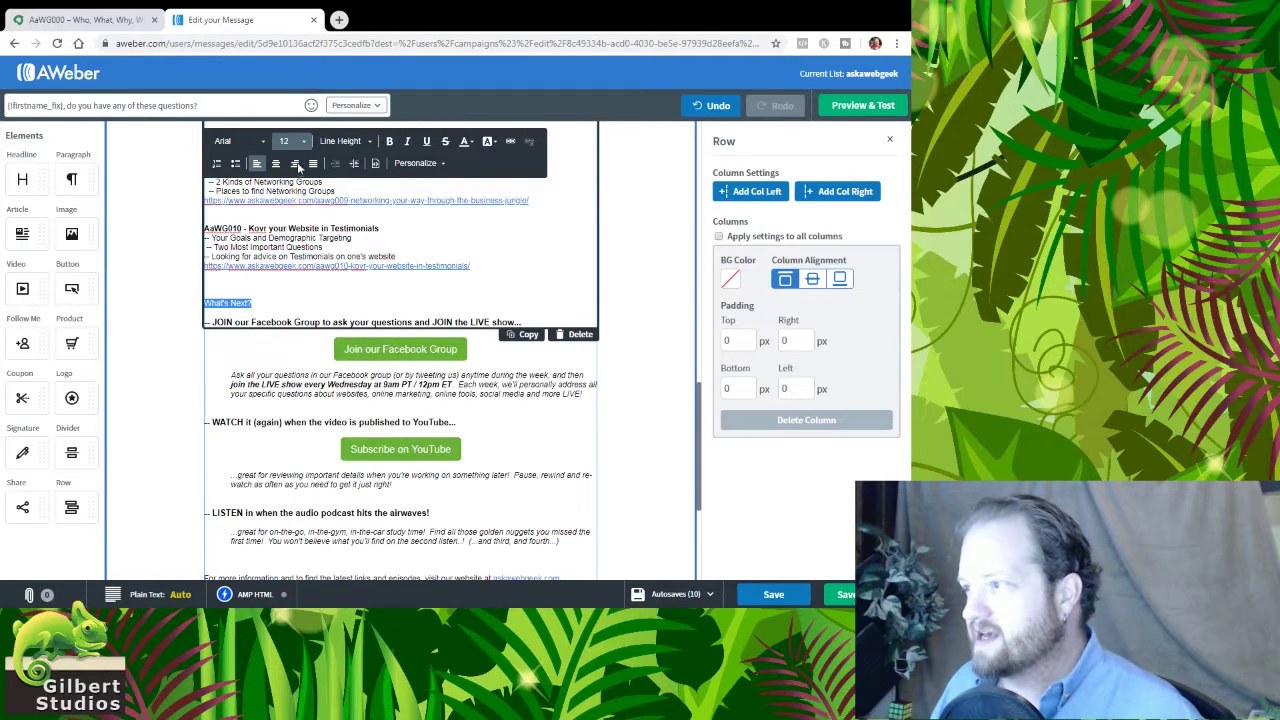
- Set the "What's Next?" line to font size 15 and save the message
click(292, 141)
scroll(296, 244, down, 3)
scroll(300, 220, up, 3)
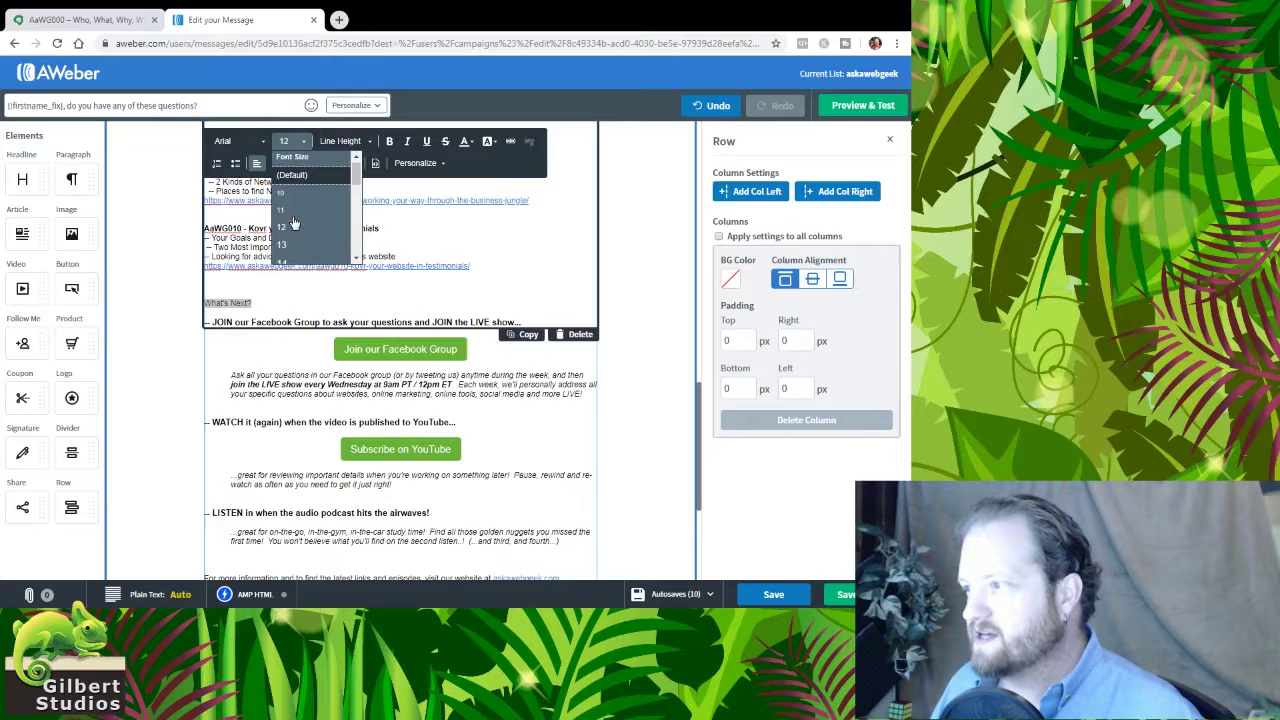
scroll(330, 240, down, 1)
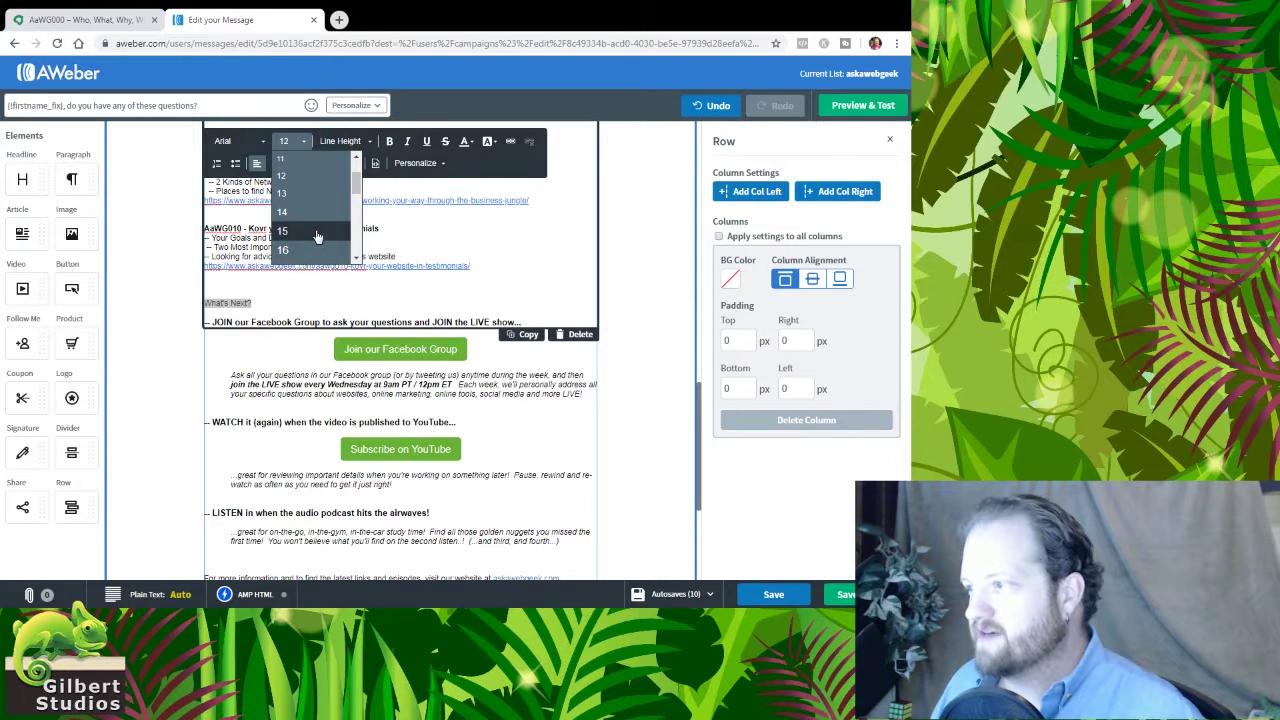
click(285, 231)
click(655, 333)
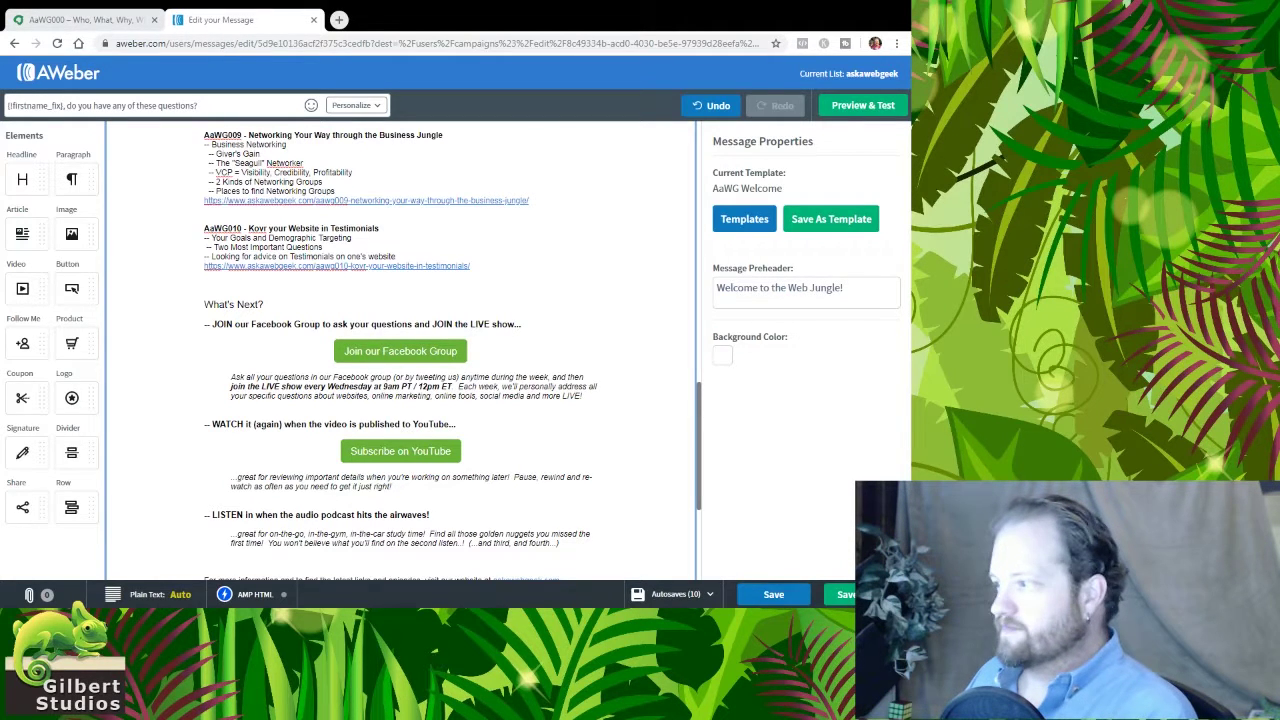
click(770, 594)
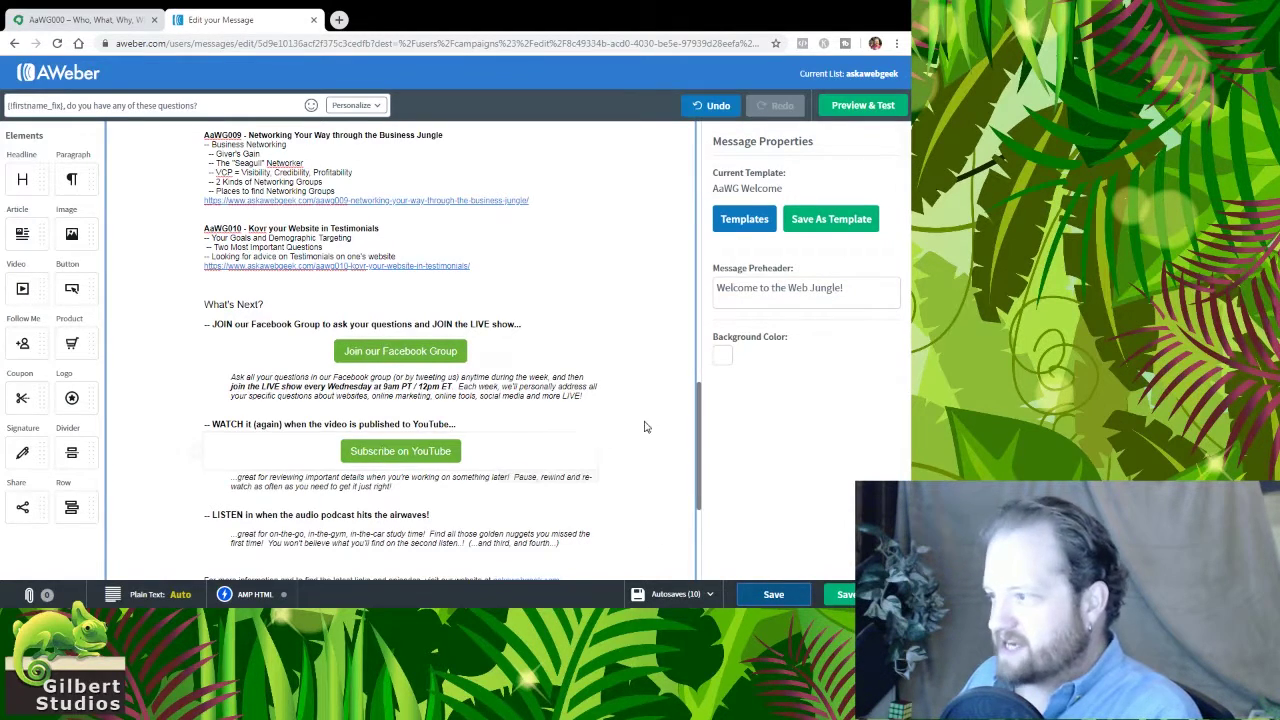
- Insert "recap-" into the image link of the Ask a Web Geek footer logo so it ends in #aawg-recap-eSigLogo
scroll(677, 423, up, 3)
scroll(675, 424, up, 3)
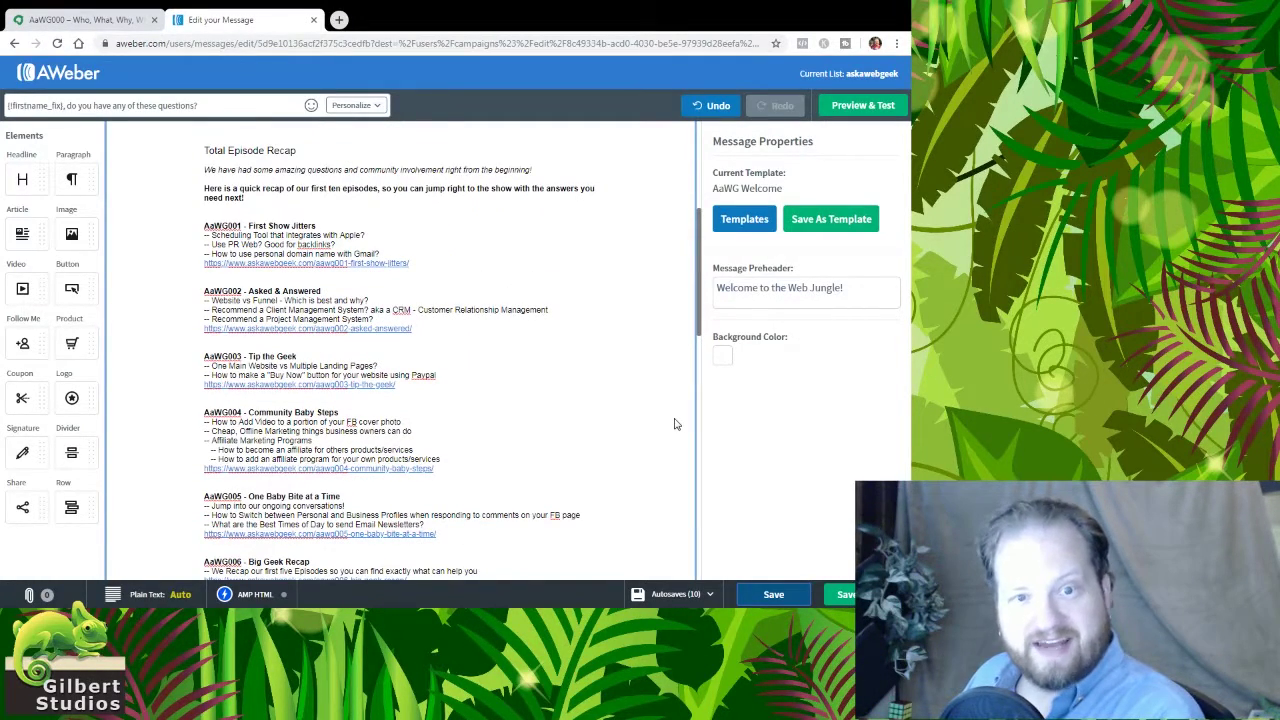
scroll(675, 424, down, 5)
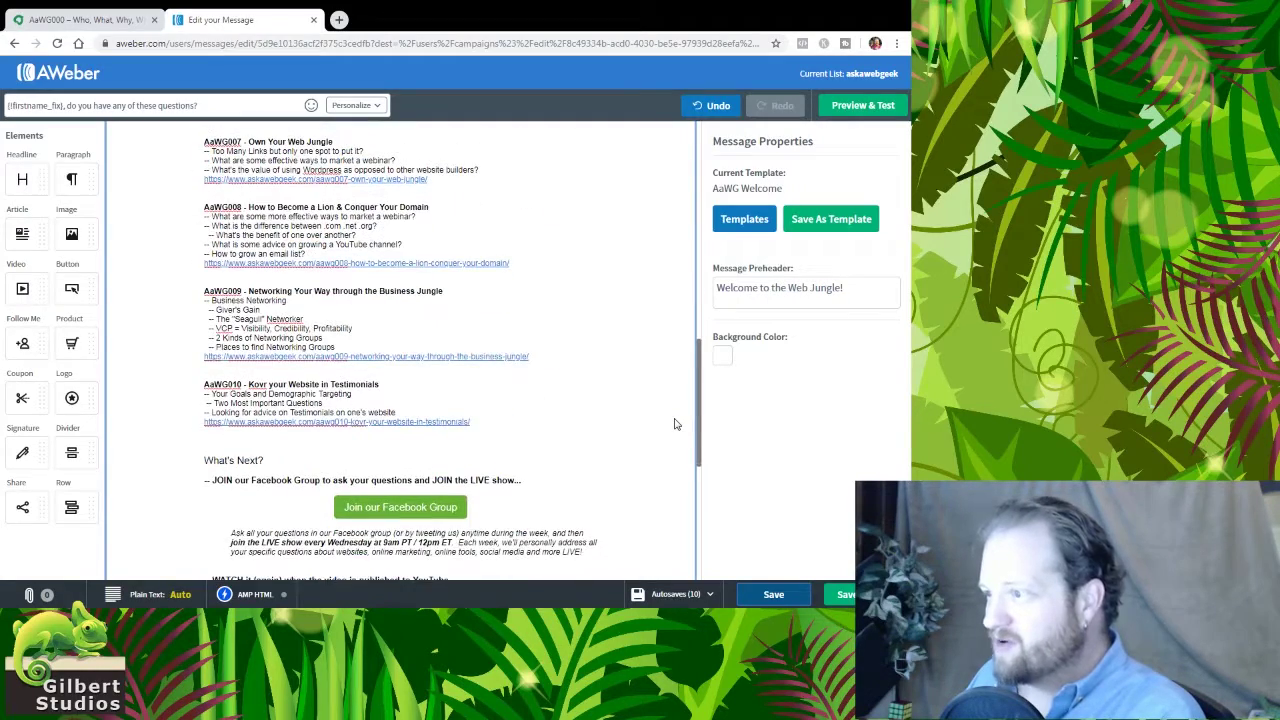
scroll(675, 424, down, 4)
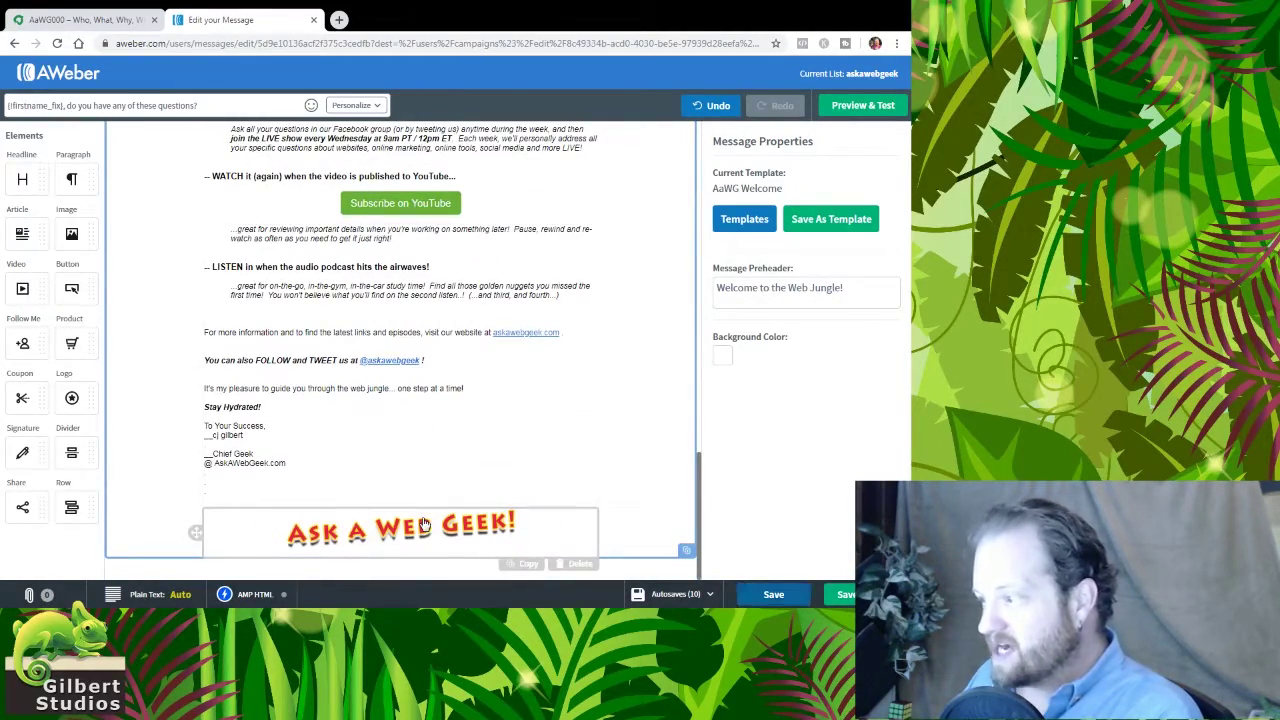
click(500, 535)
triple_click(801, 237)
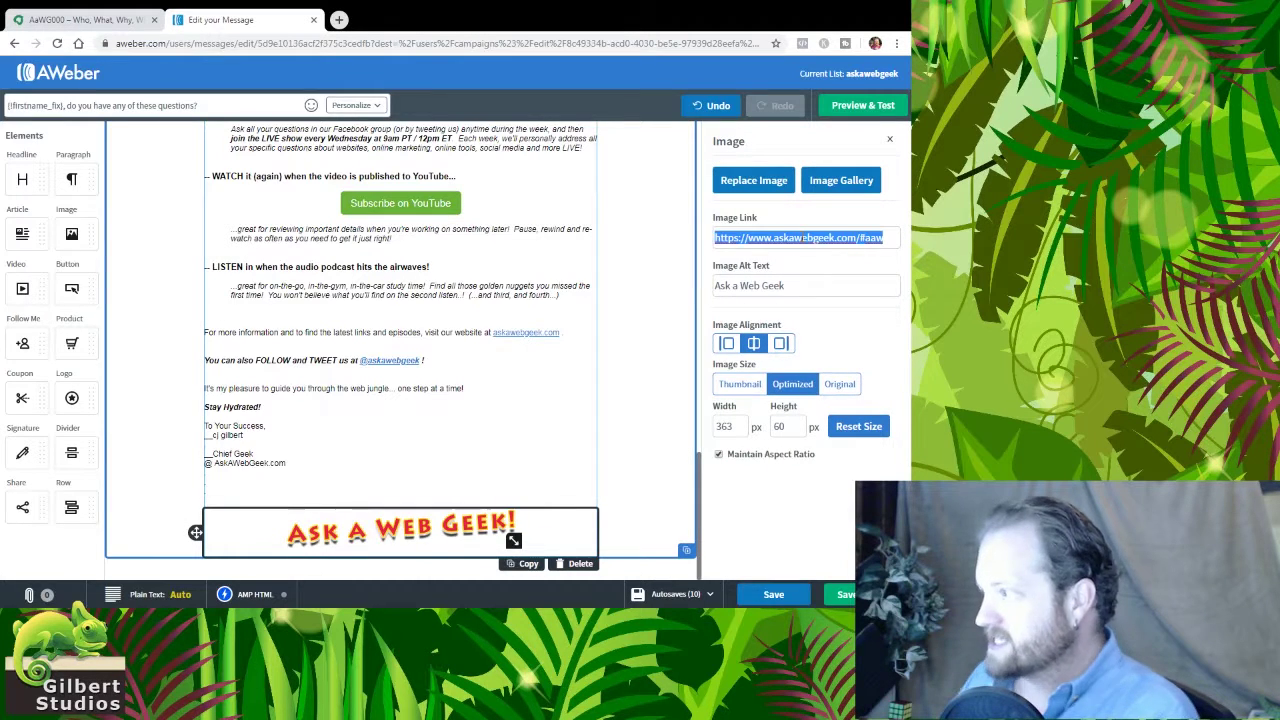
key(End)
key(Left)
key(Left)
key(Left)
key(Left)
key(Left)
key(Left)
key(Left)
key(Left)
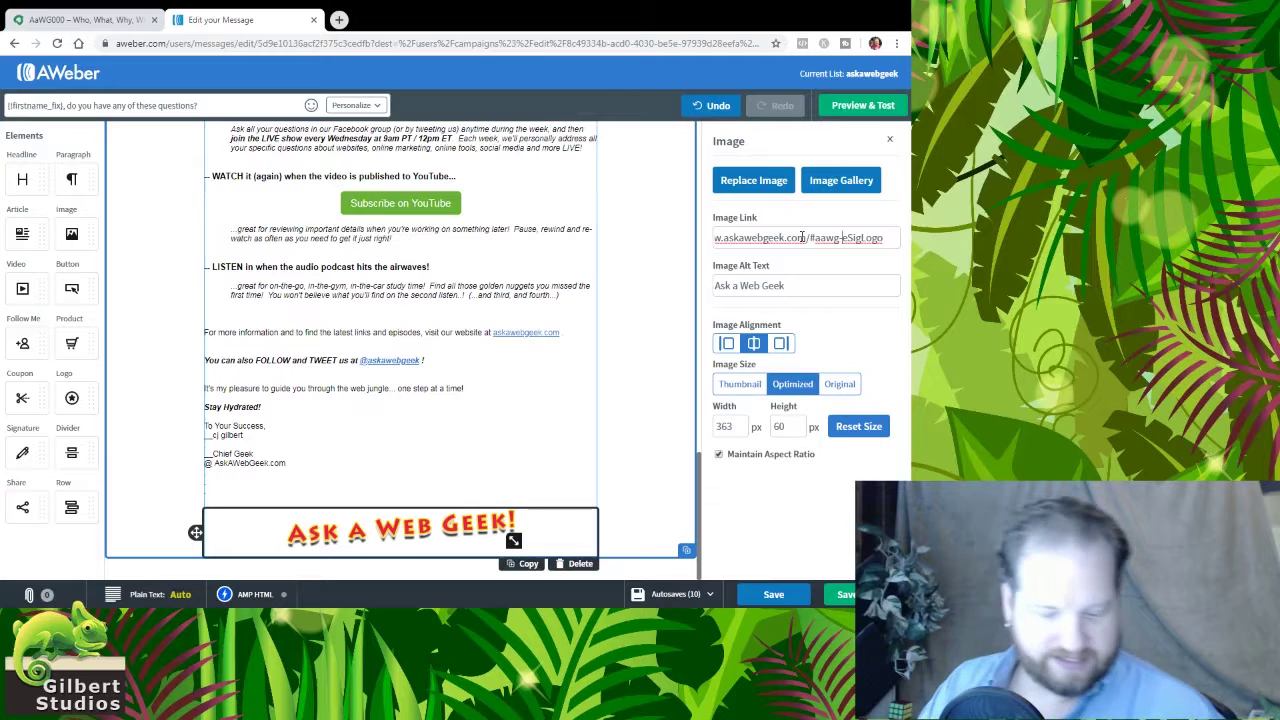
text(recap-)
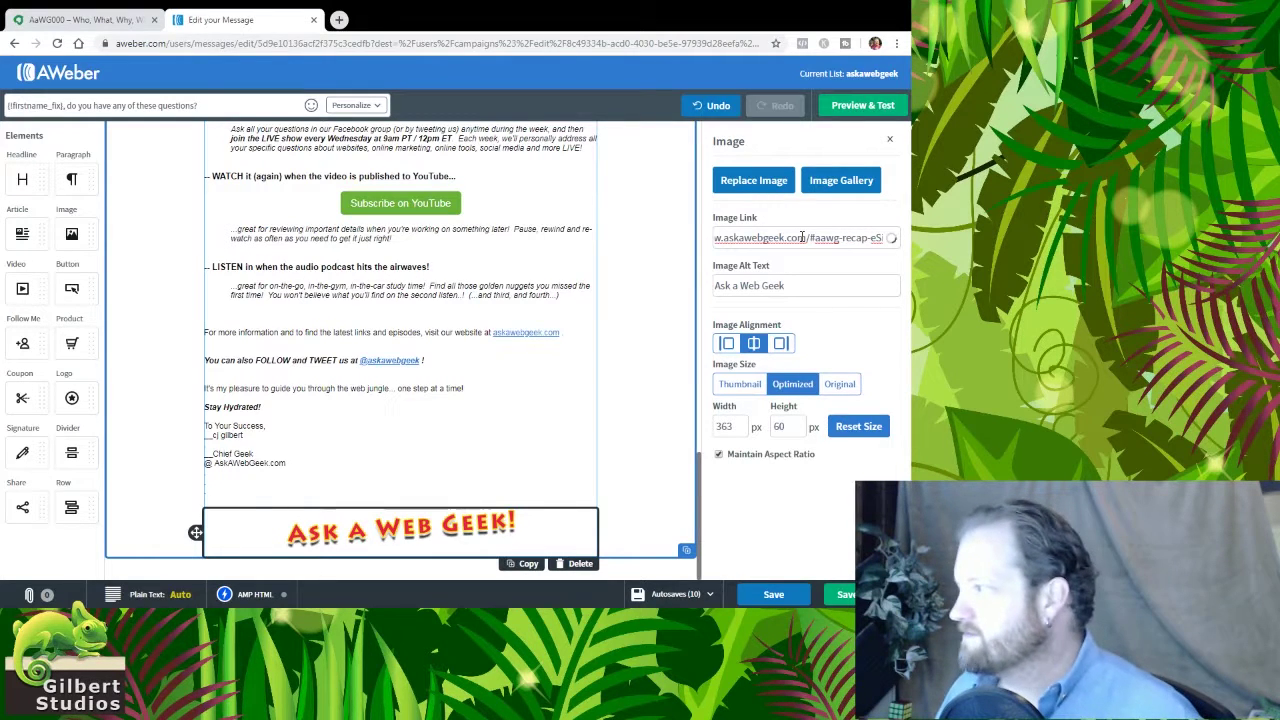
key(Tab)
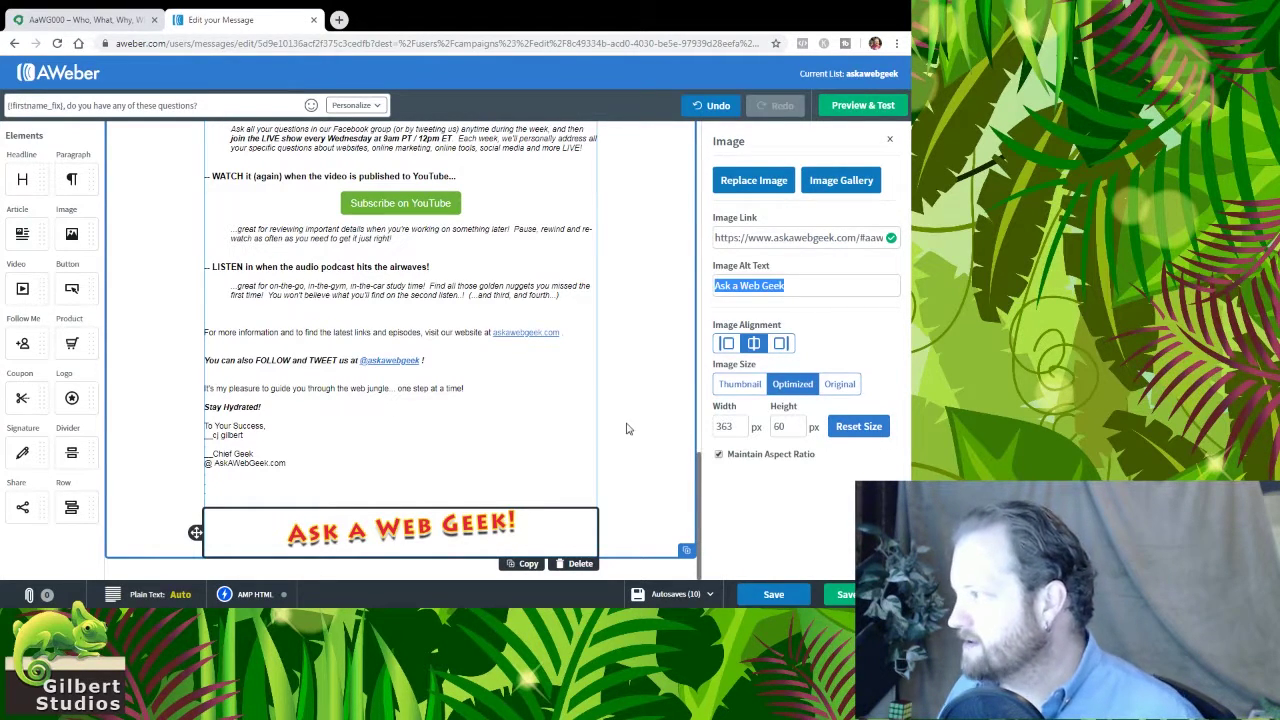
- Save the edited follow-up message, exit the message editor, and save the Welcome to AaWG campaign
click(627, 428)
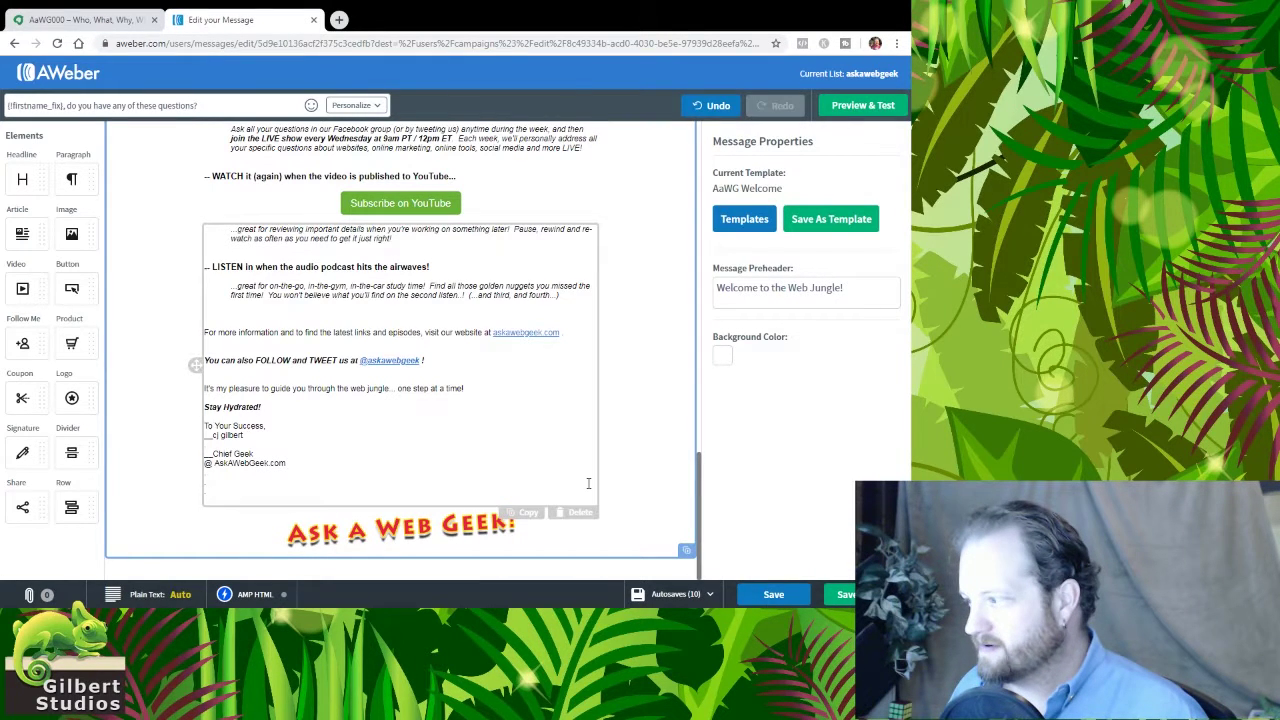
click(780, 594)
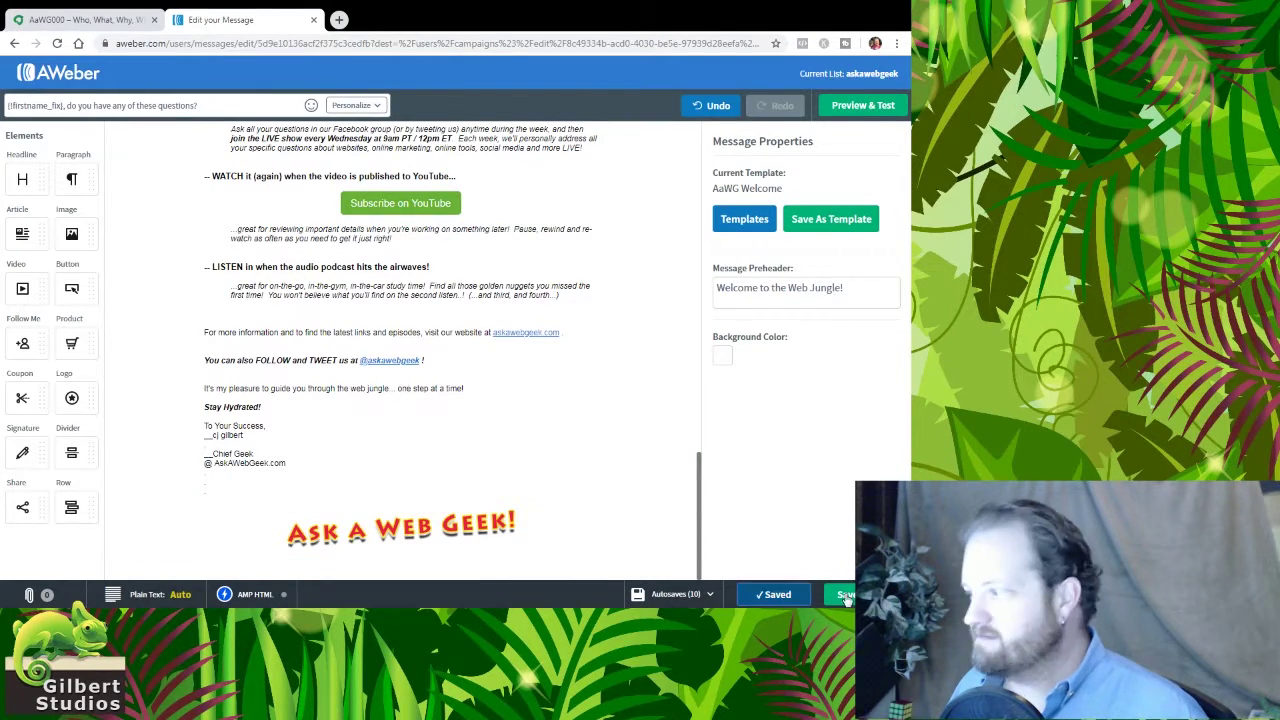
click(846, 596)
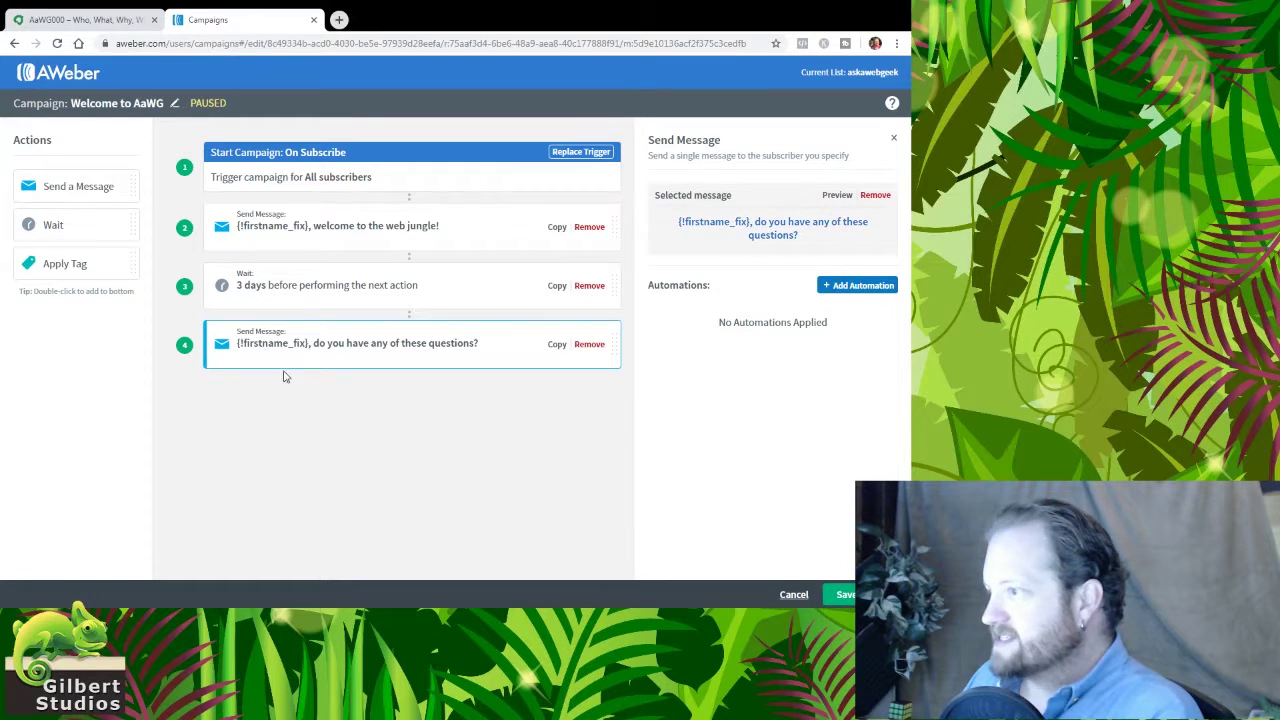
click(832, 594)
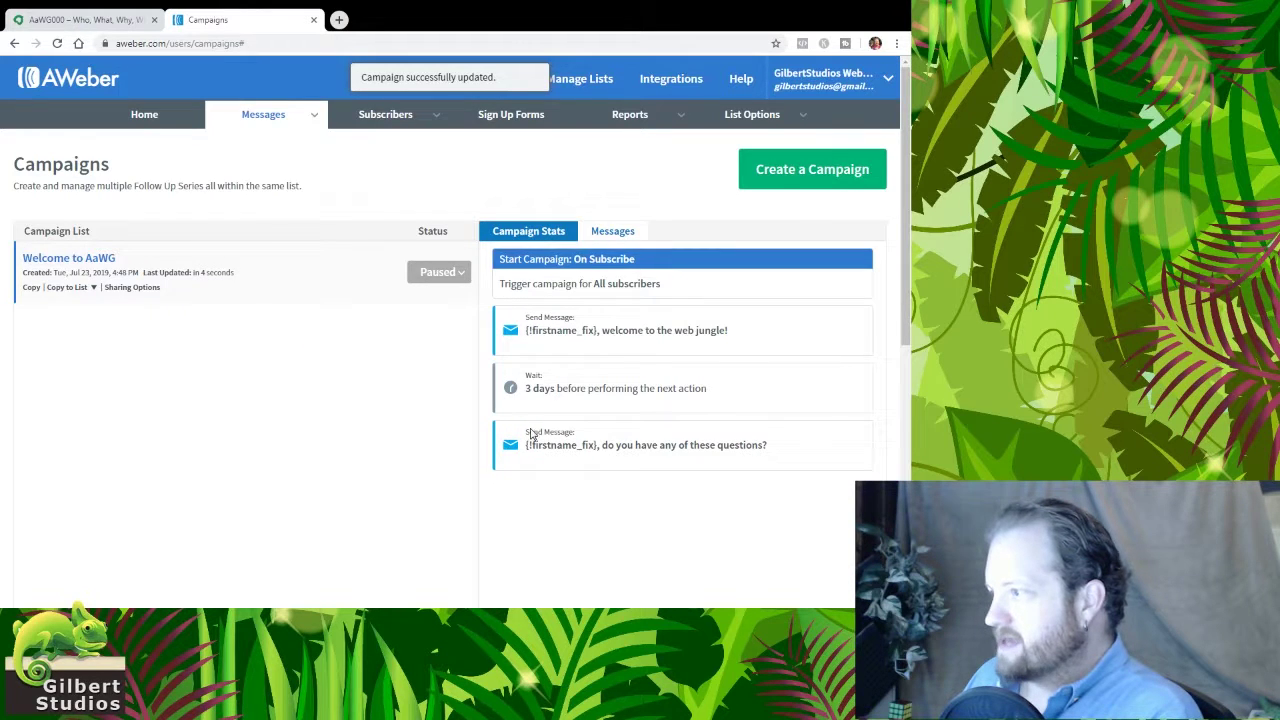
- Send a test of the "do you have any of these questions?" message to the account's e-mail address, personalized with a test recipient name
click(614, 231)
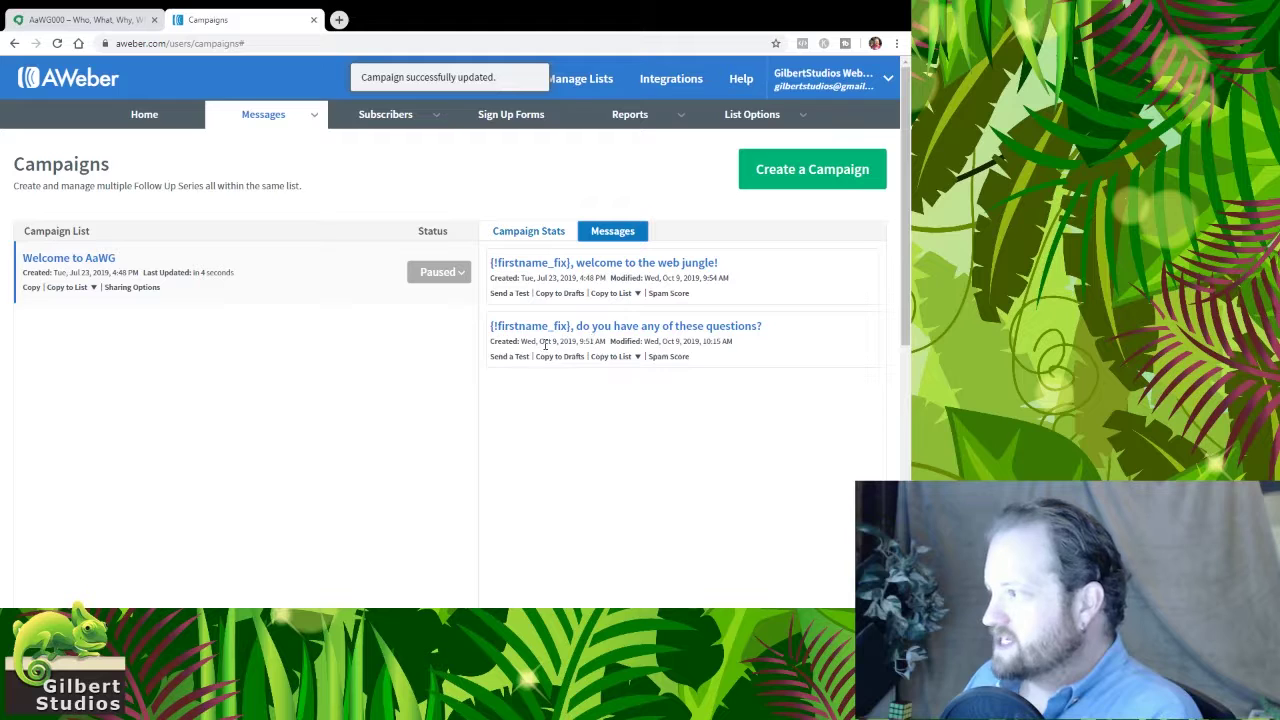
click(515, 357)
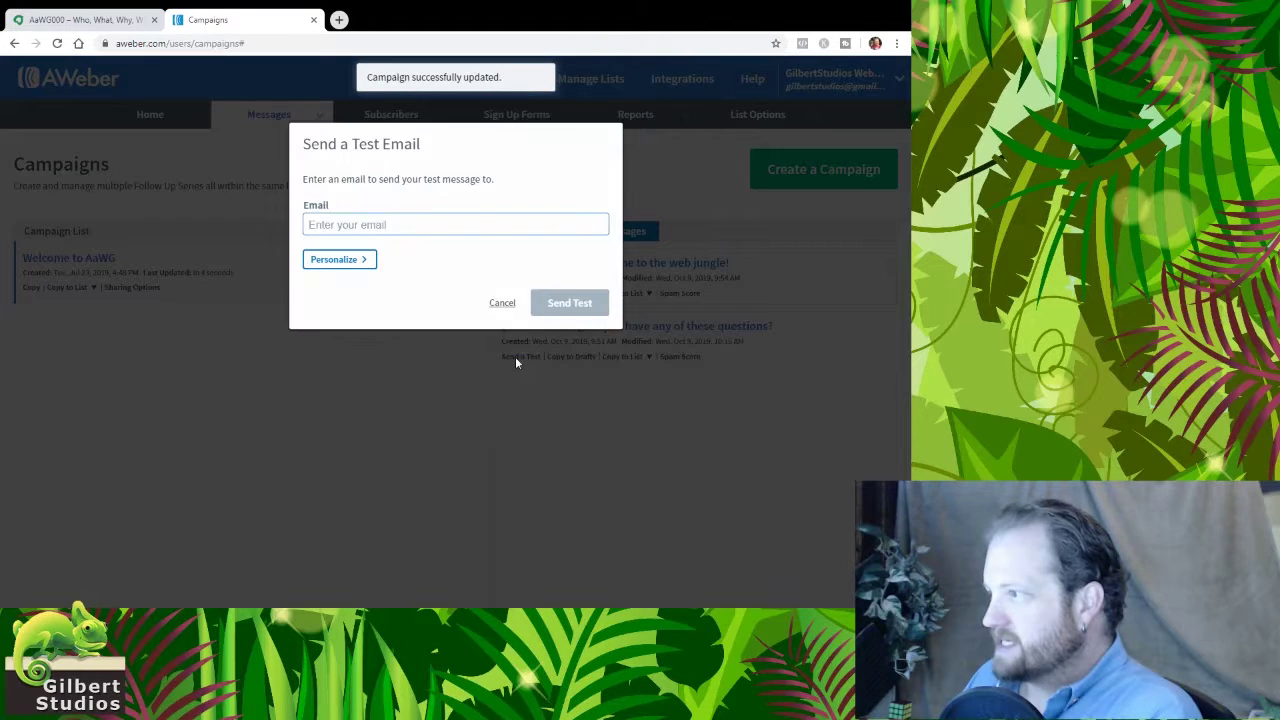
click(346, 226)
click(349, 248)
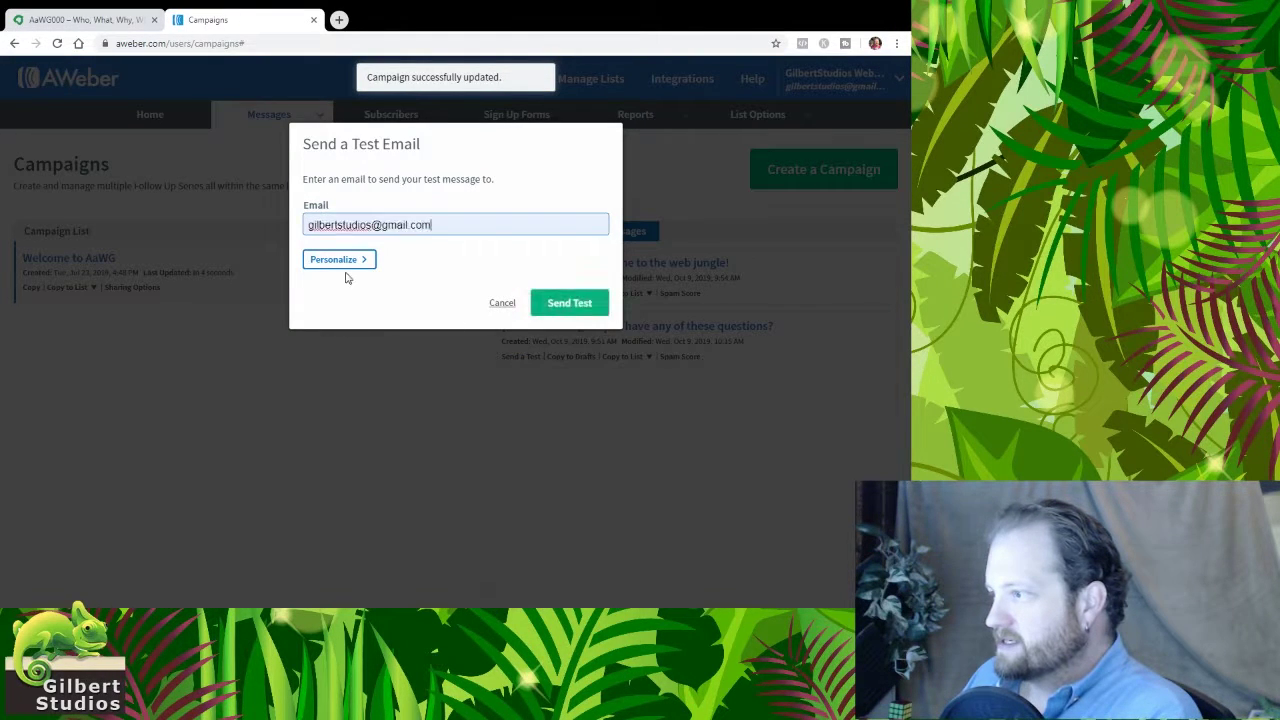
click(333, 259)
click(371, 304)
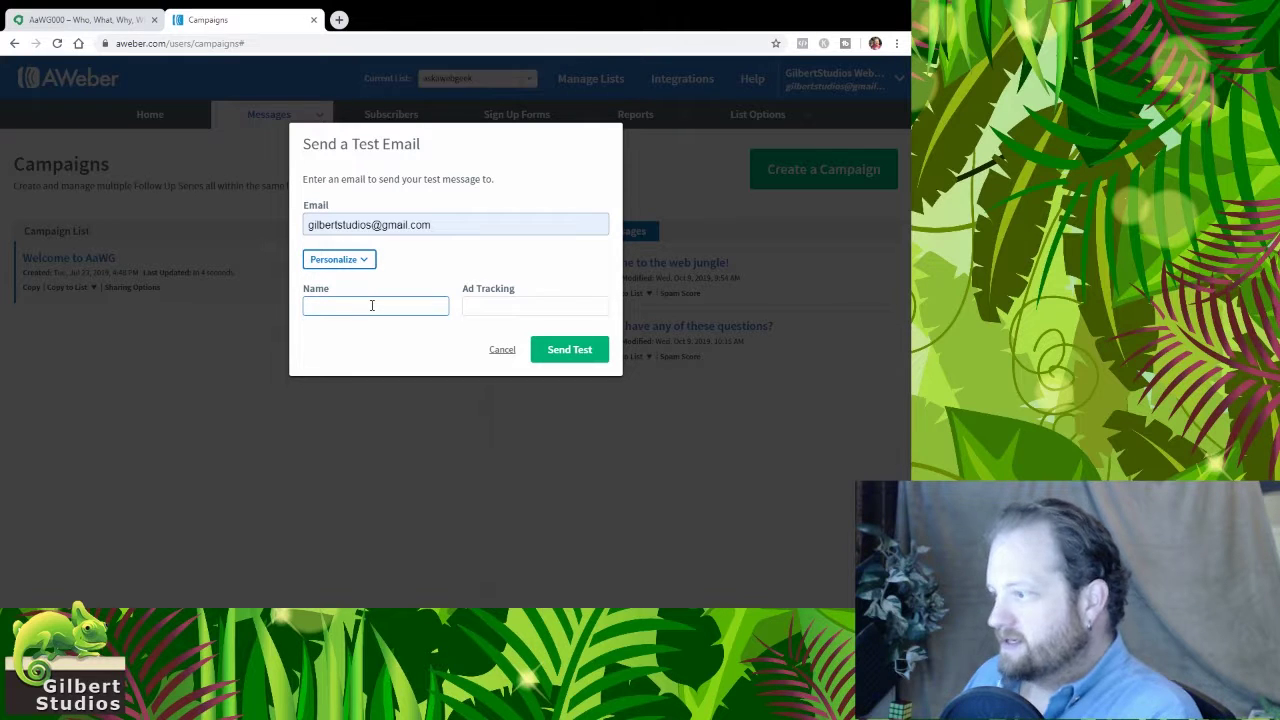
text(Timmy Te)
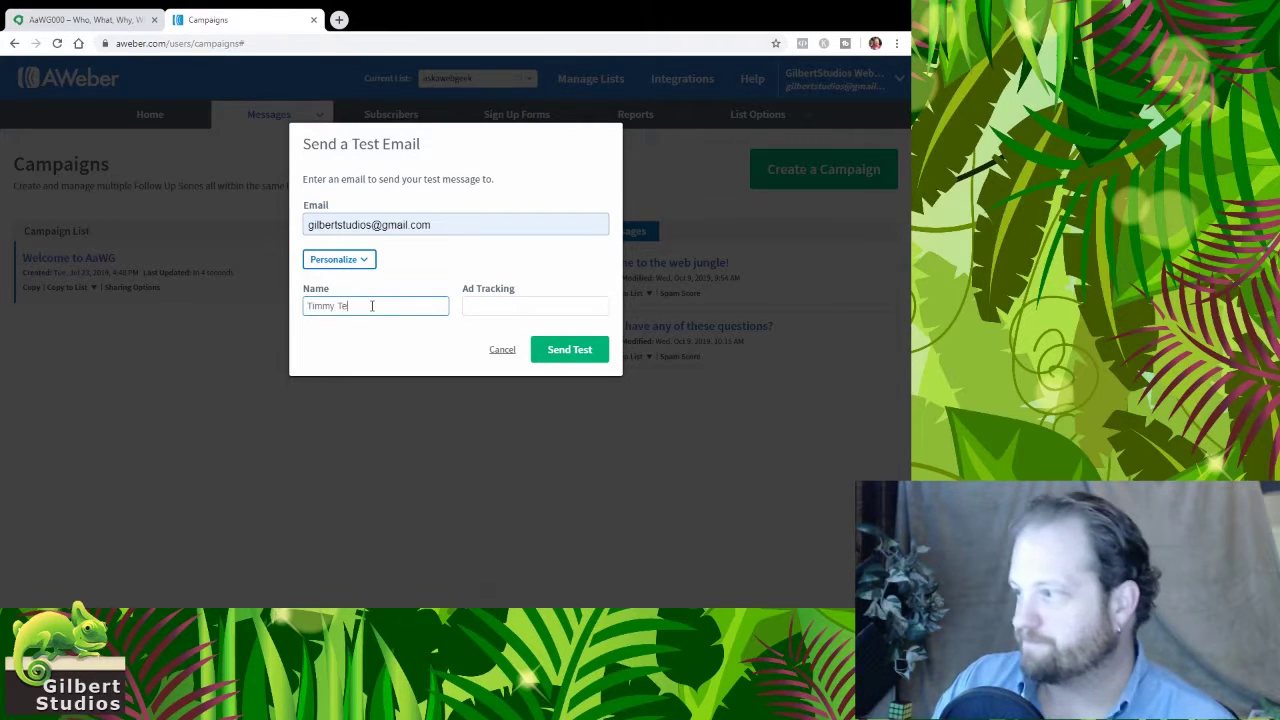
text(ster)
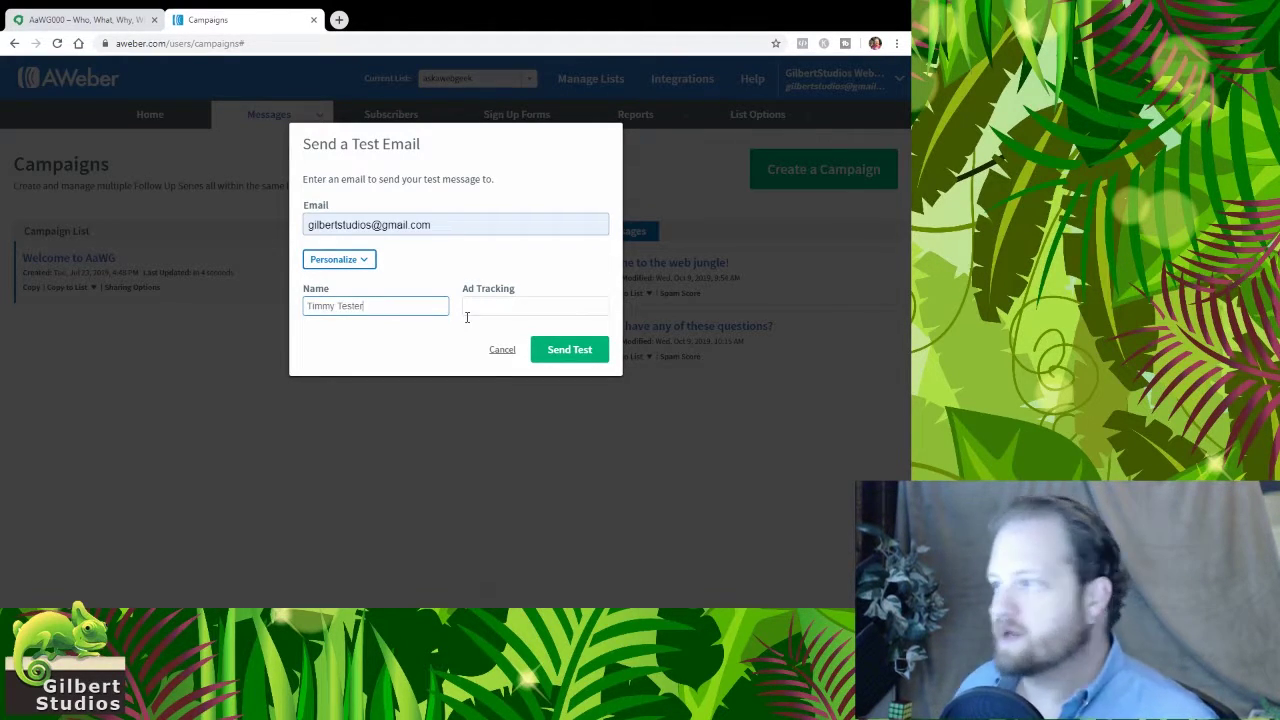
click(558, 350)
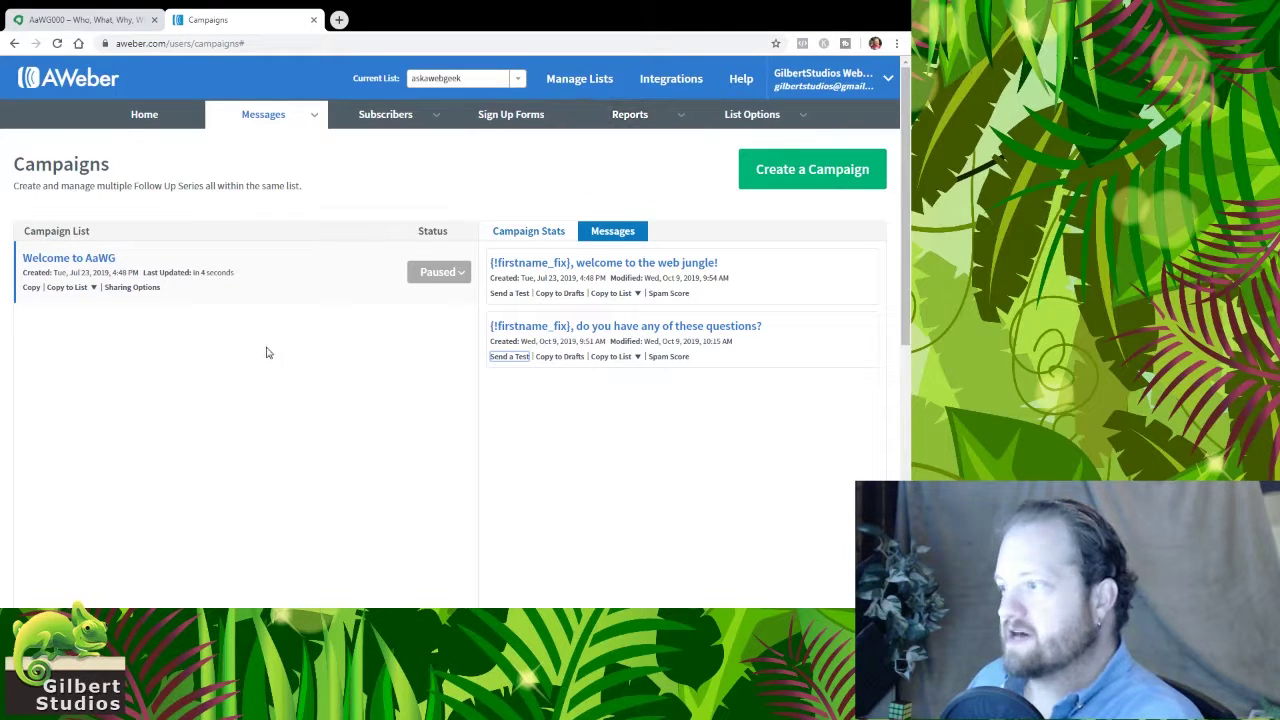
- Reactivate the paused Welcome to AaWG campaign
click(462, 276)
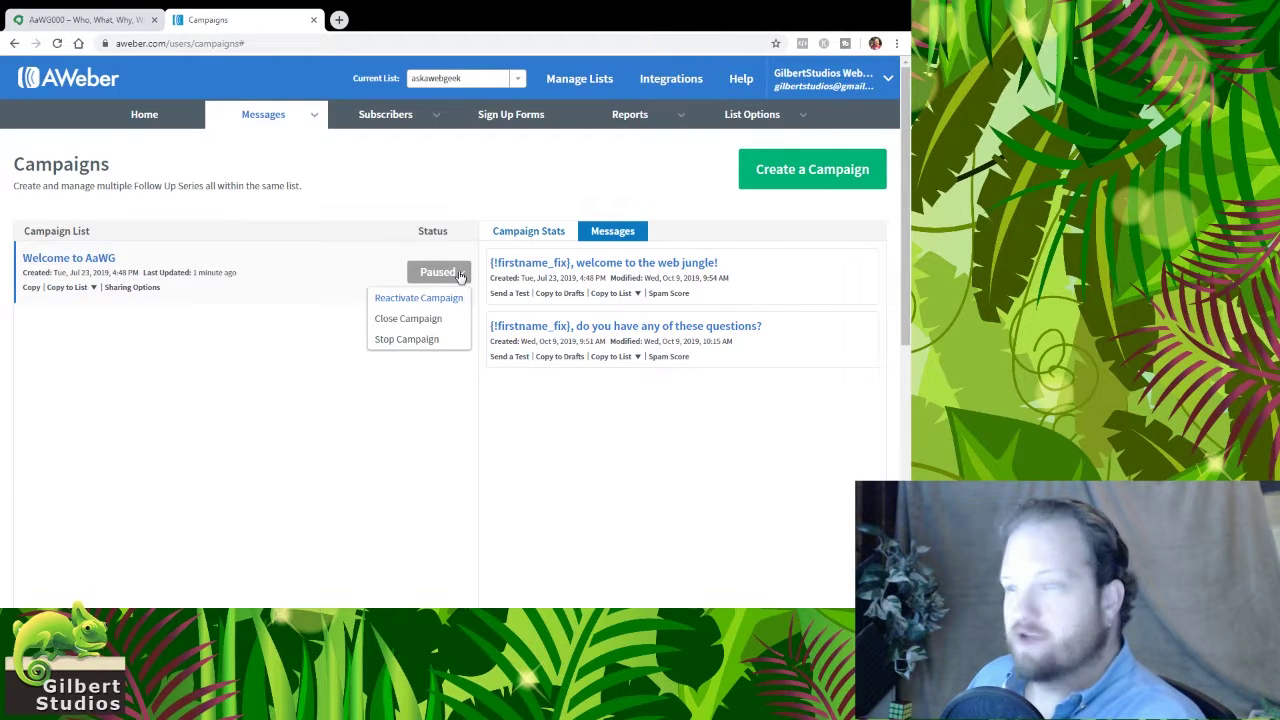
click(409, 301)
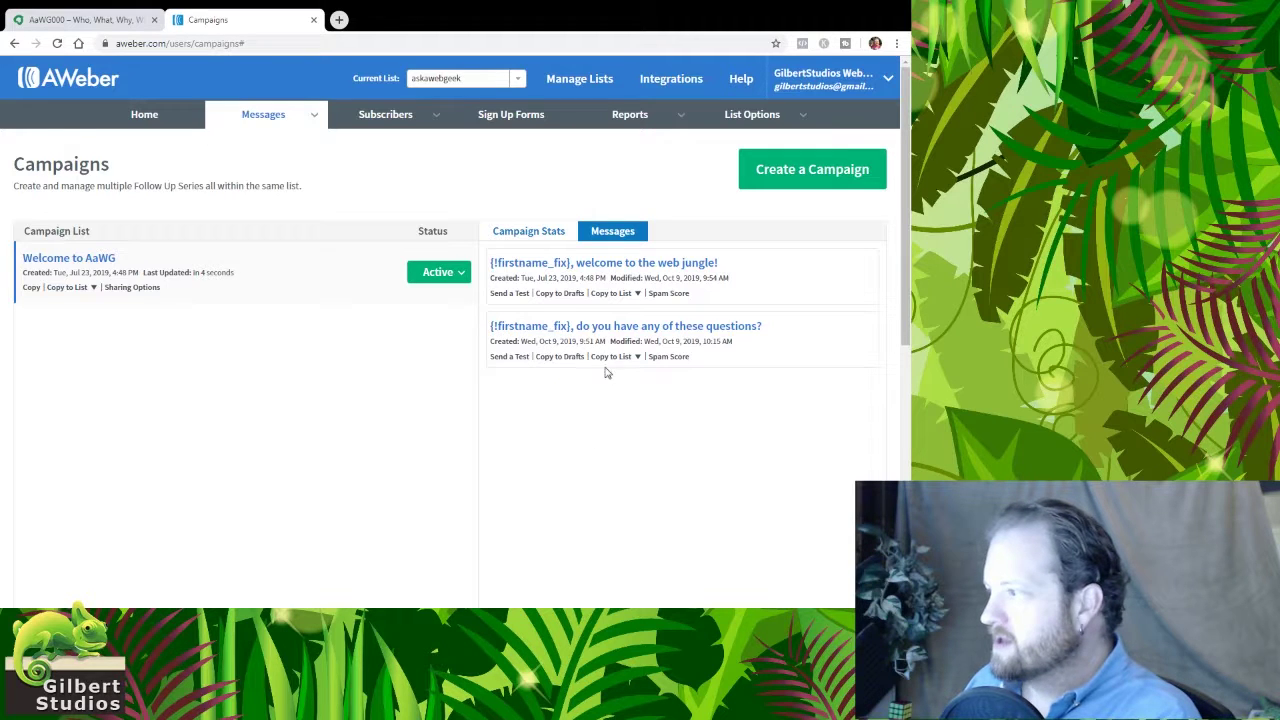
scroll(586, 409, down, 2)
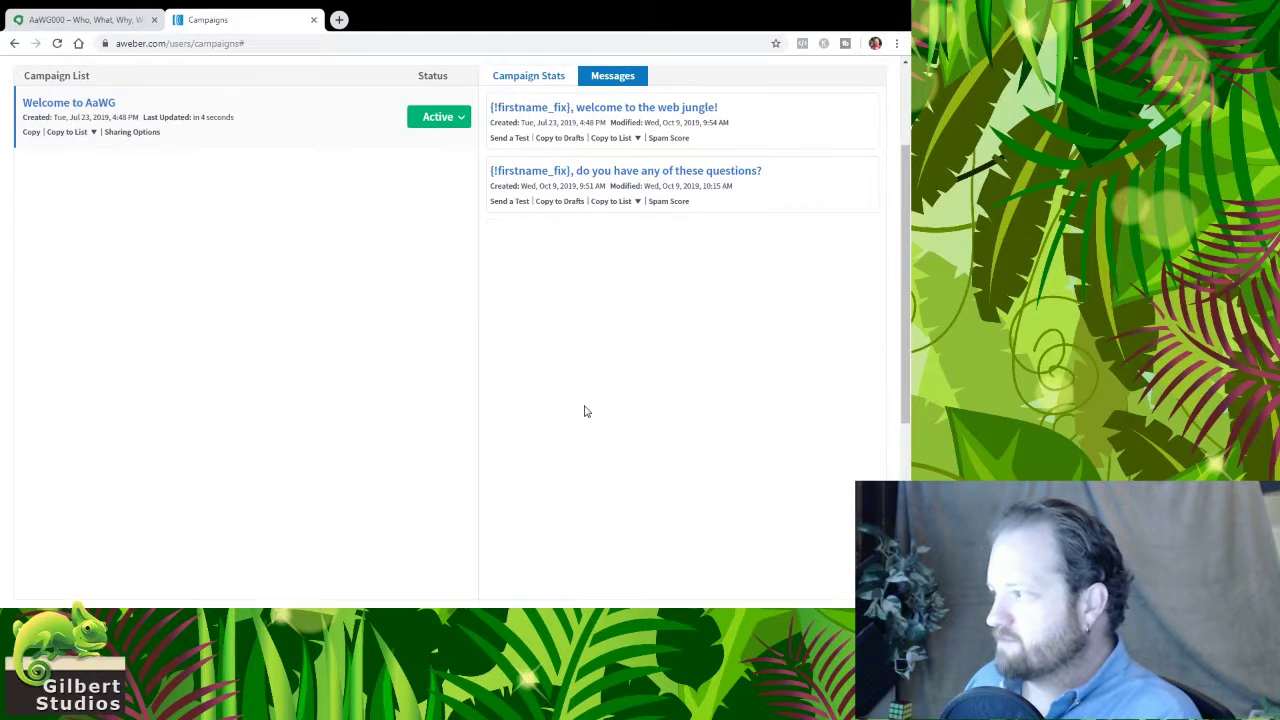
scroll(586, 409, up, 2)
scroll(570, 403, down, 2)
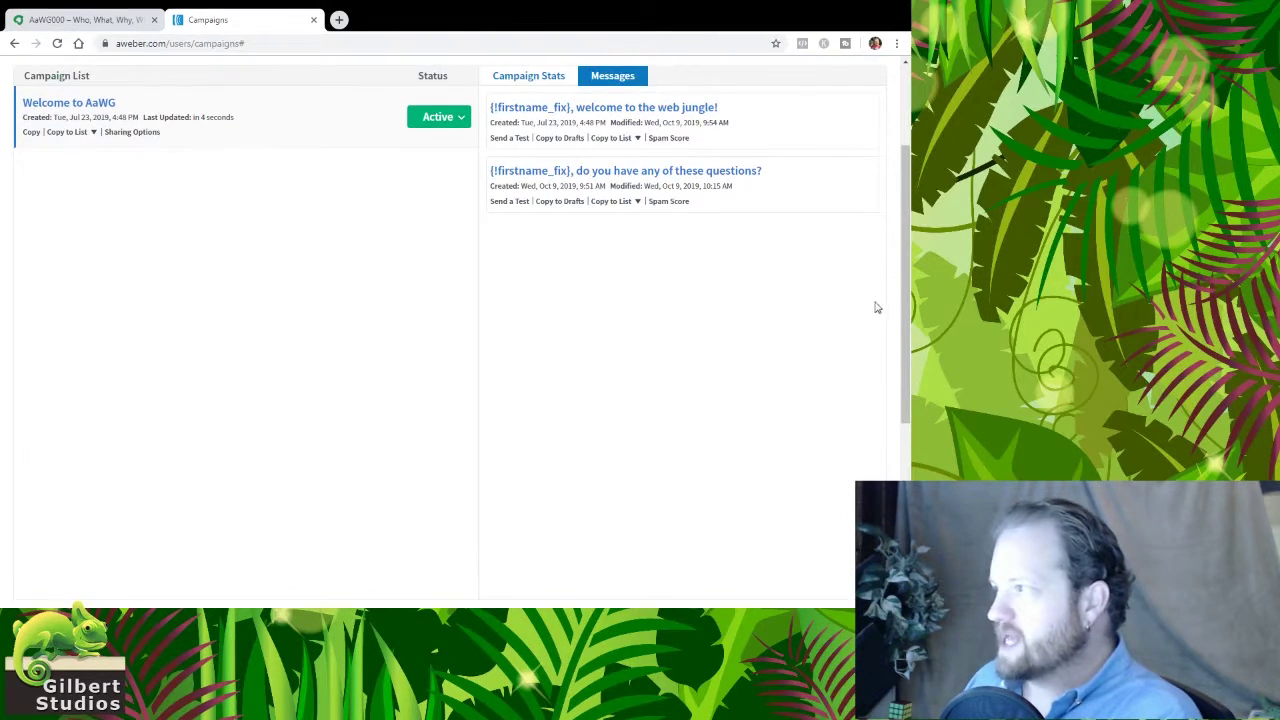
drag(902, 248, 900, 215)
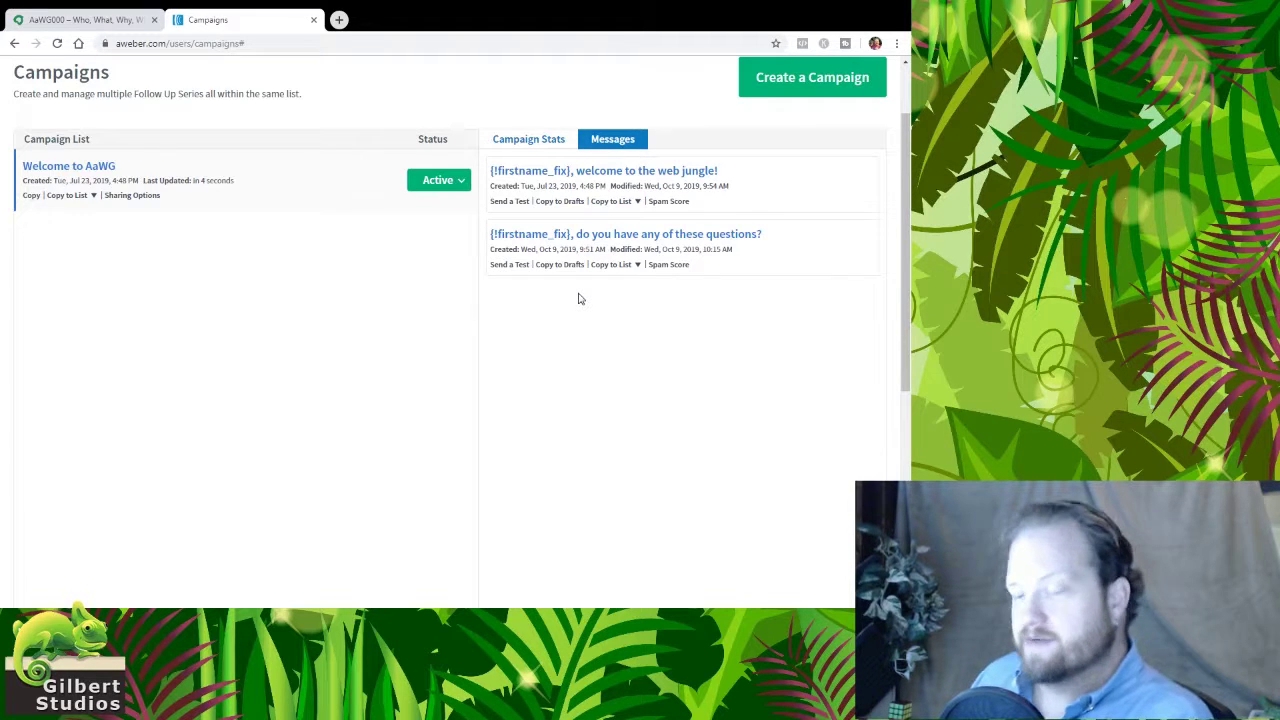
scroll(246, 262, up, 1)
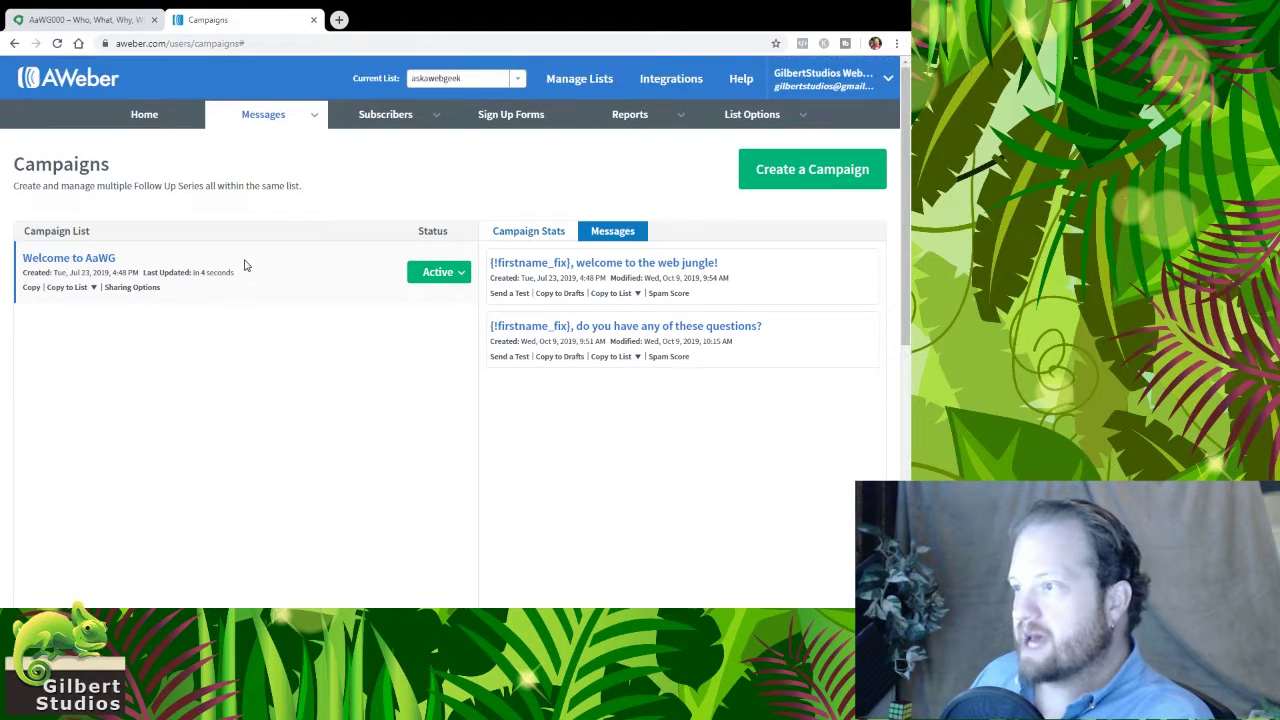
click(125, 20)
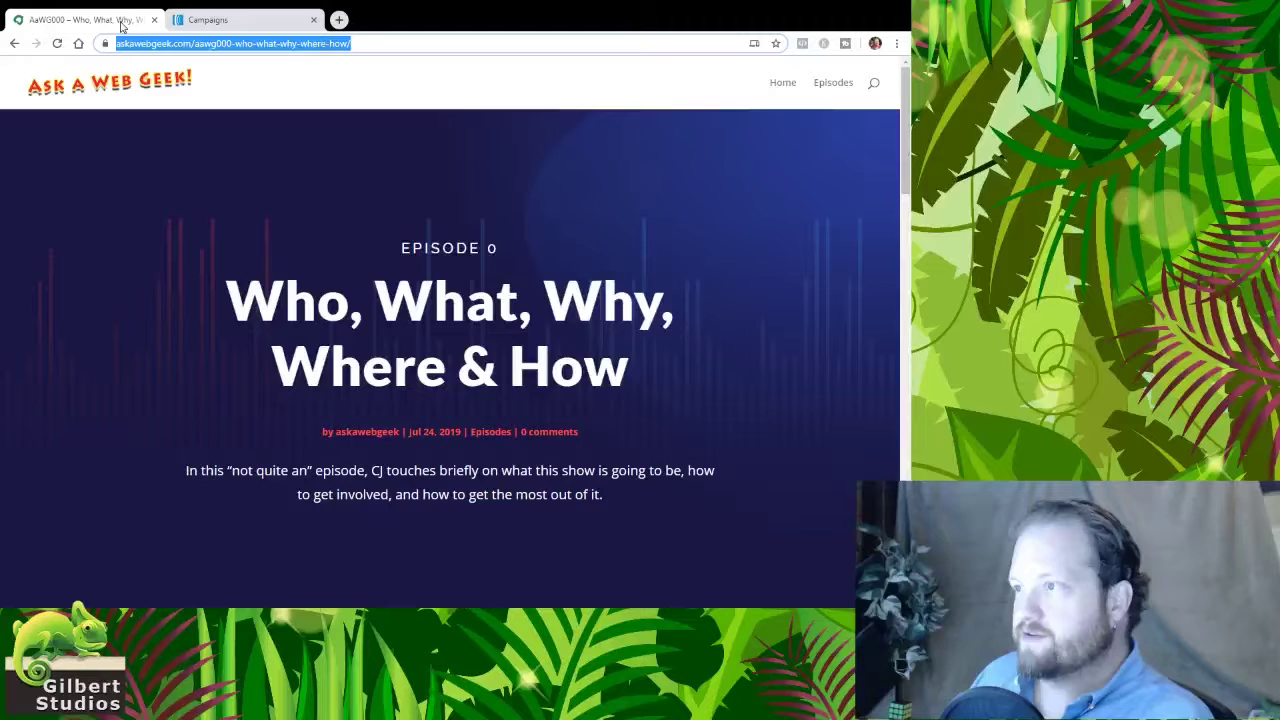
click(212, 20)
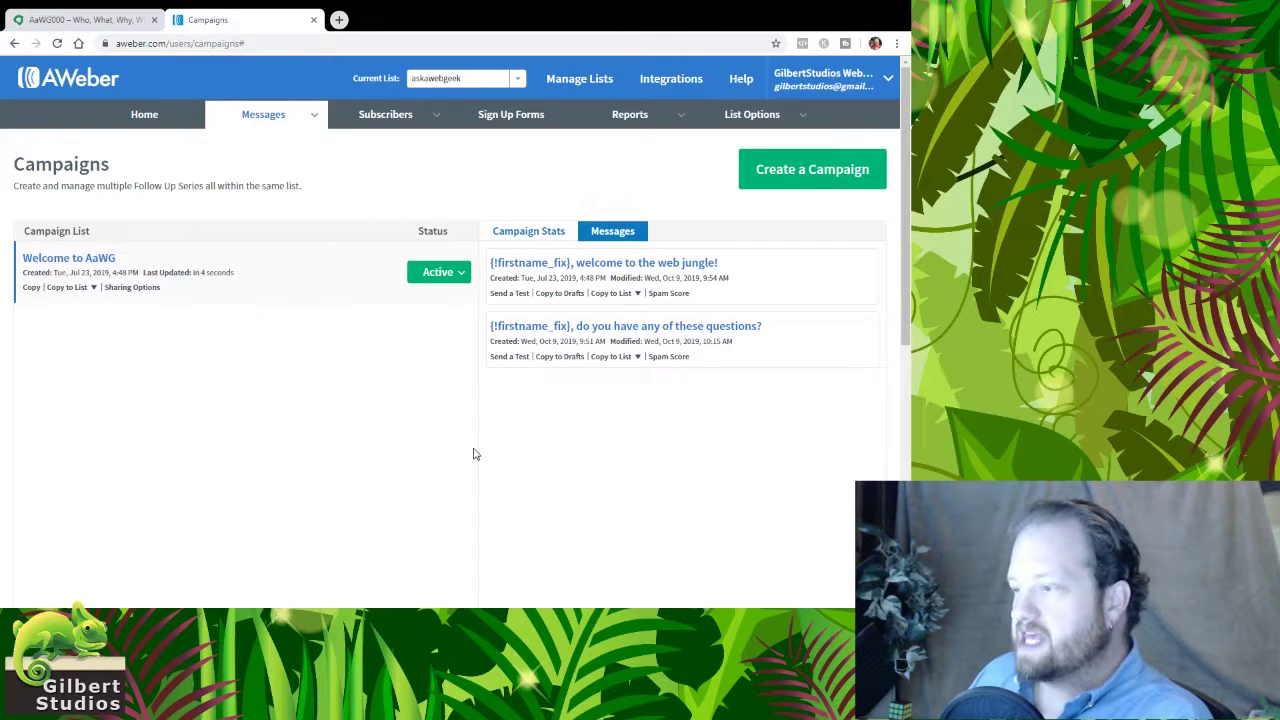
scroll(450, 466, down, 1)
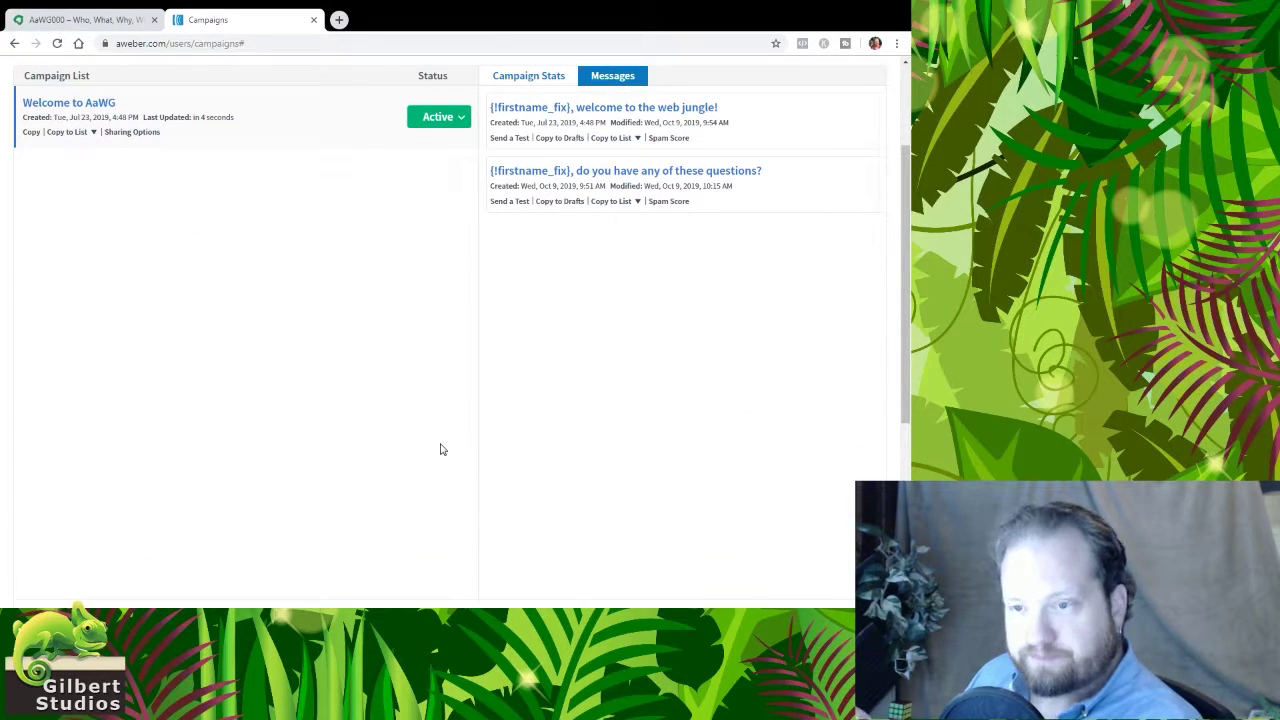
scroll(440, 449, up, 1)
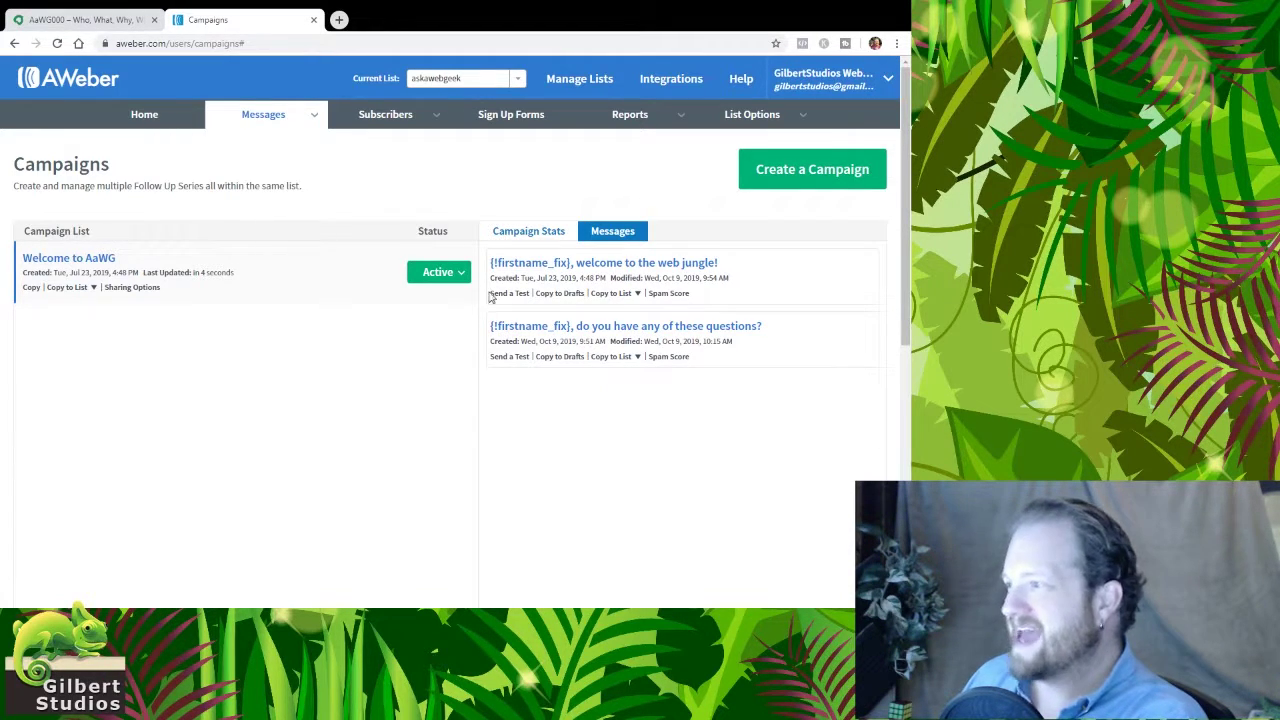
drag(908, 140, 908, 170)
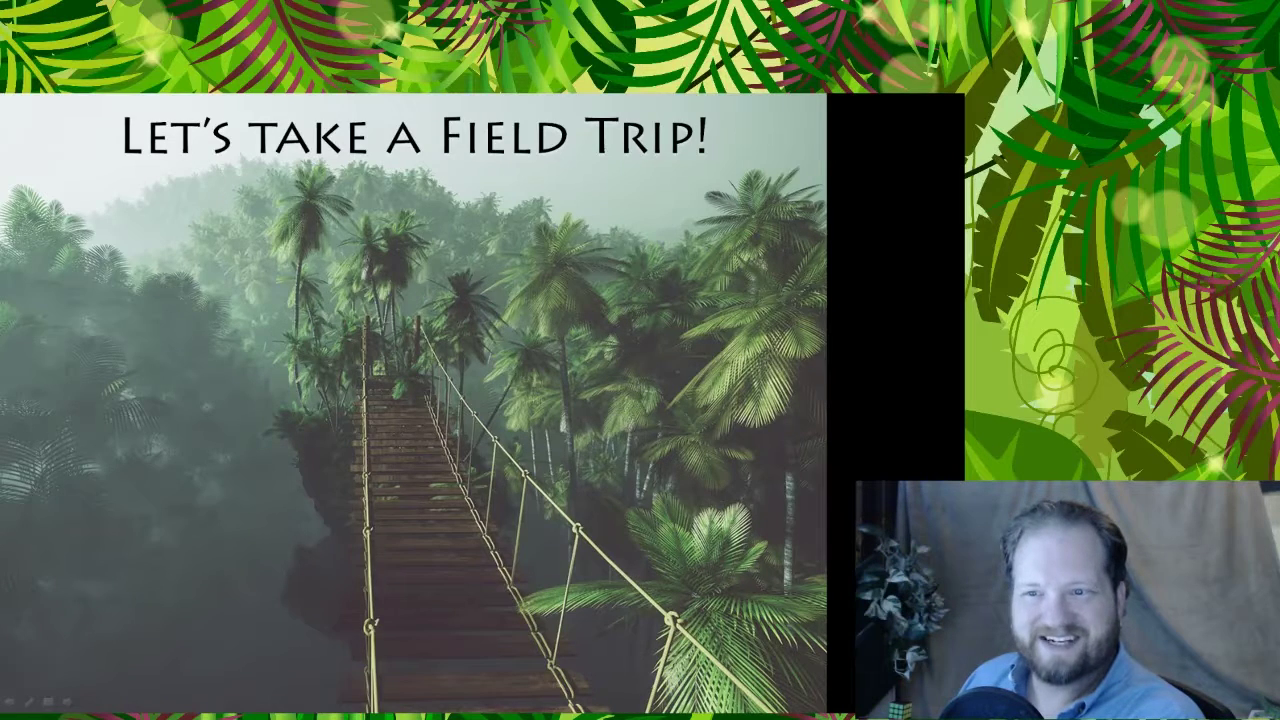
key(Right)
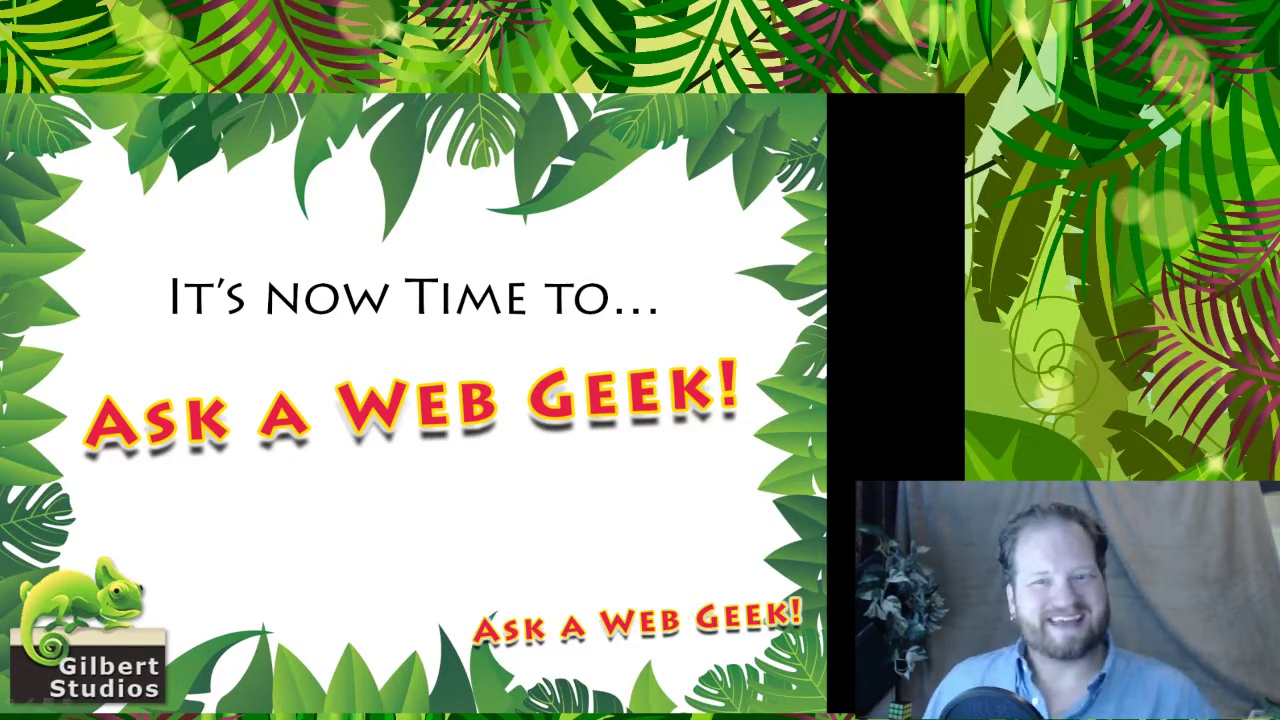
key(Right)
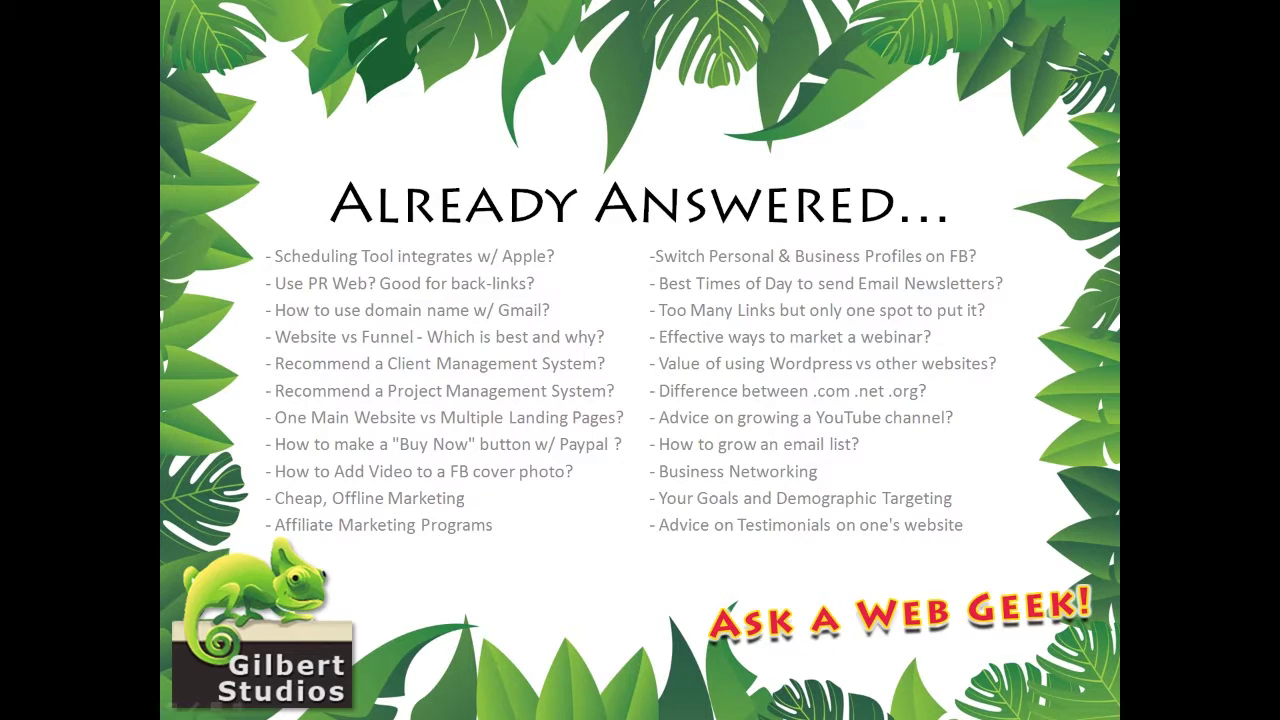
key(Right)
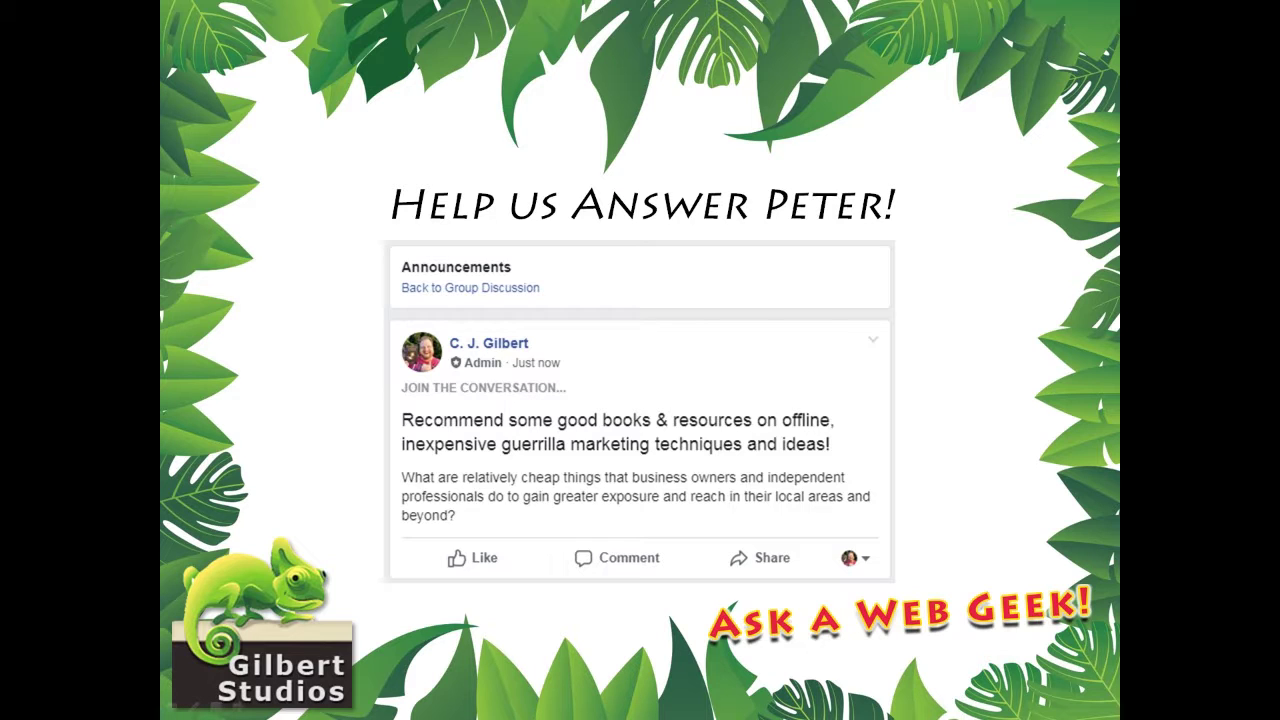
key(Right)
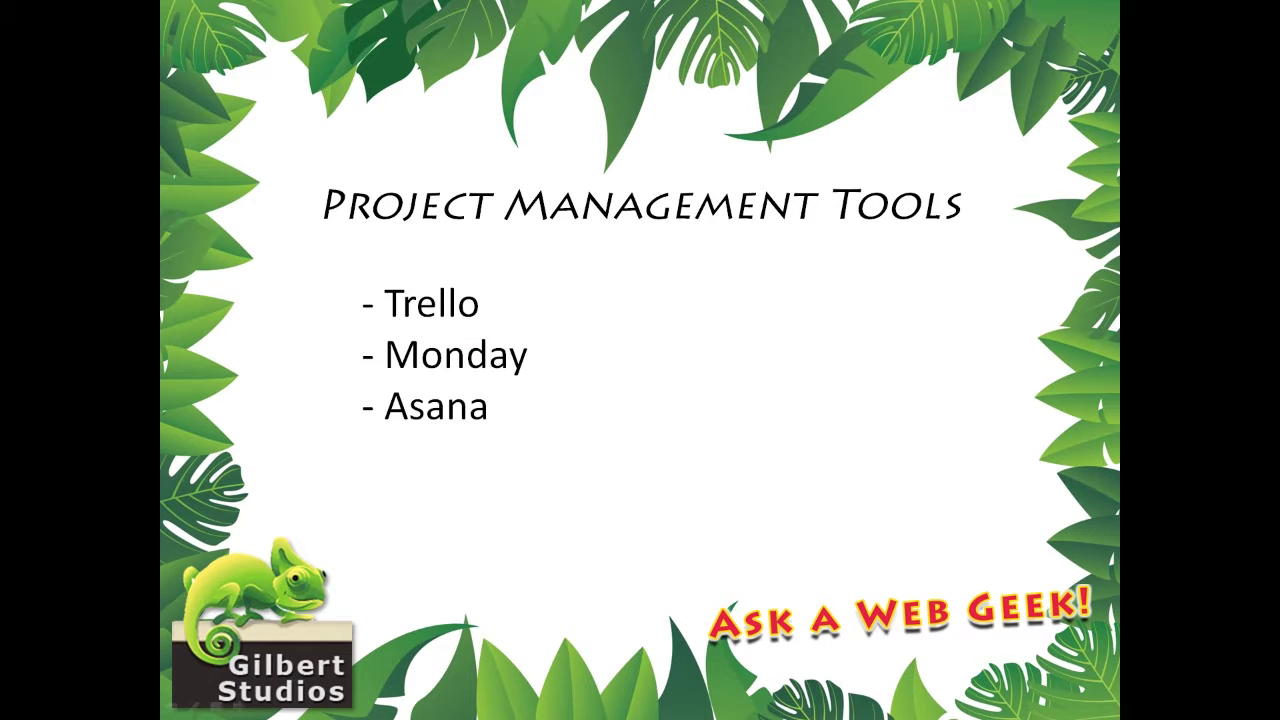